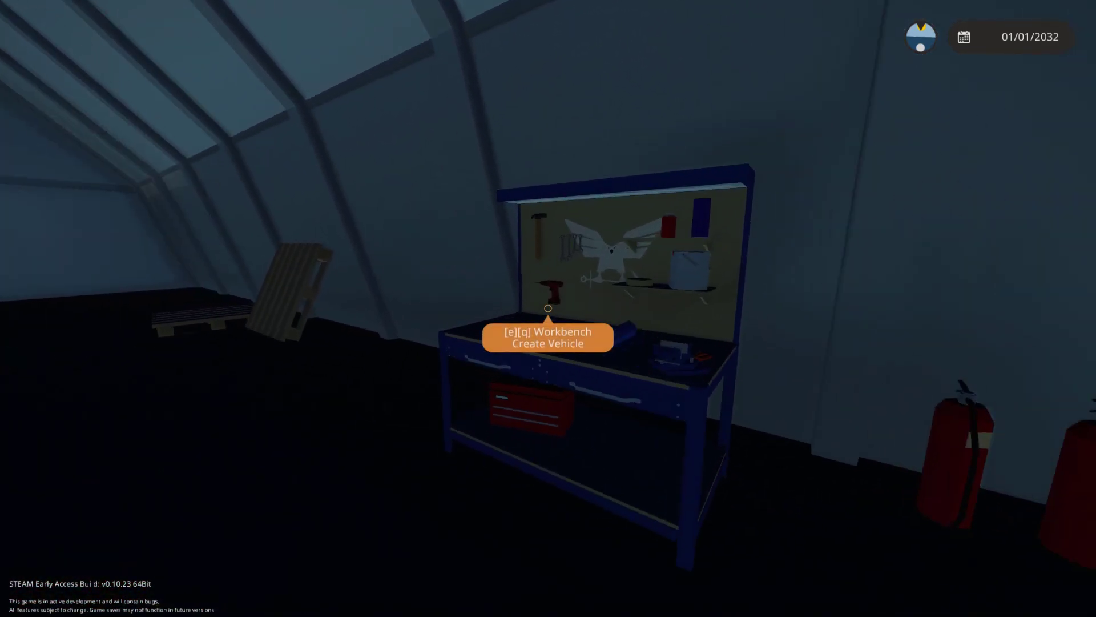
Open the vehicle editor from the workbench and bring the starting block into view.
{"action": "key", "text": "e"}
{"action": "left_click_drag", "start_coordinate": [487, 237], "coordinate": [470, 163]}
{"action": "key", "text": "s"}
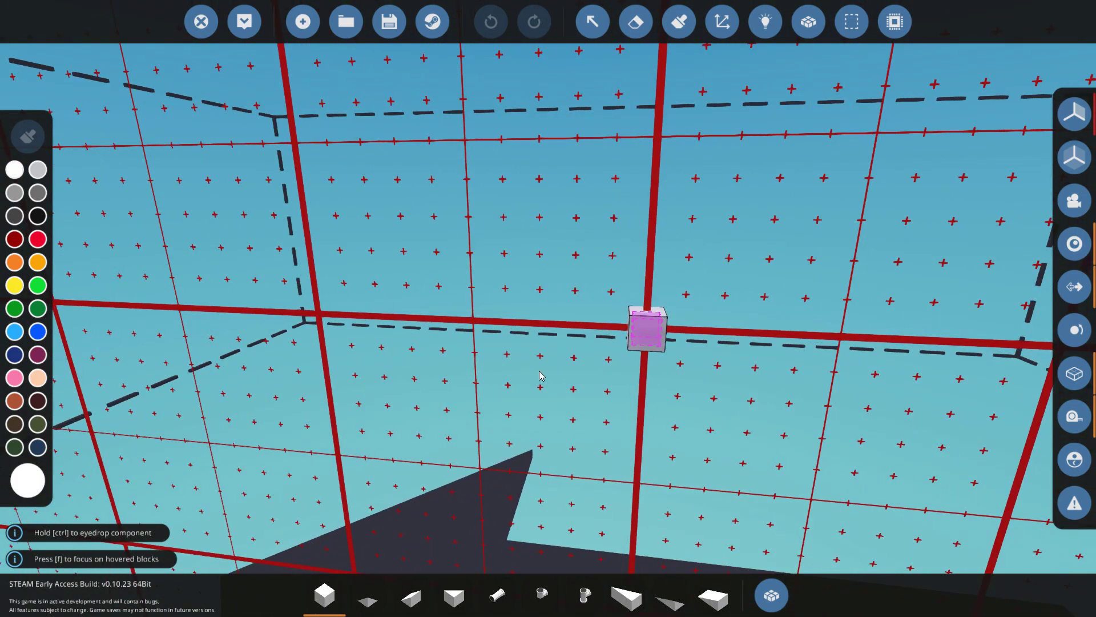
{"action": "left_click_drag", "start_coordinate": [546, 185], "coordinate": [547, 185]}
{"action": "left_click_drag", "start_coordinate": [474, 254], "coordinate": [514, 257]}
{"action": "left_click_drag", "start_coordinate": [591, 403], "coordinate": [591, 402]}
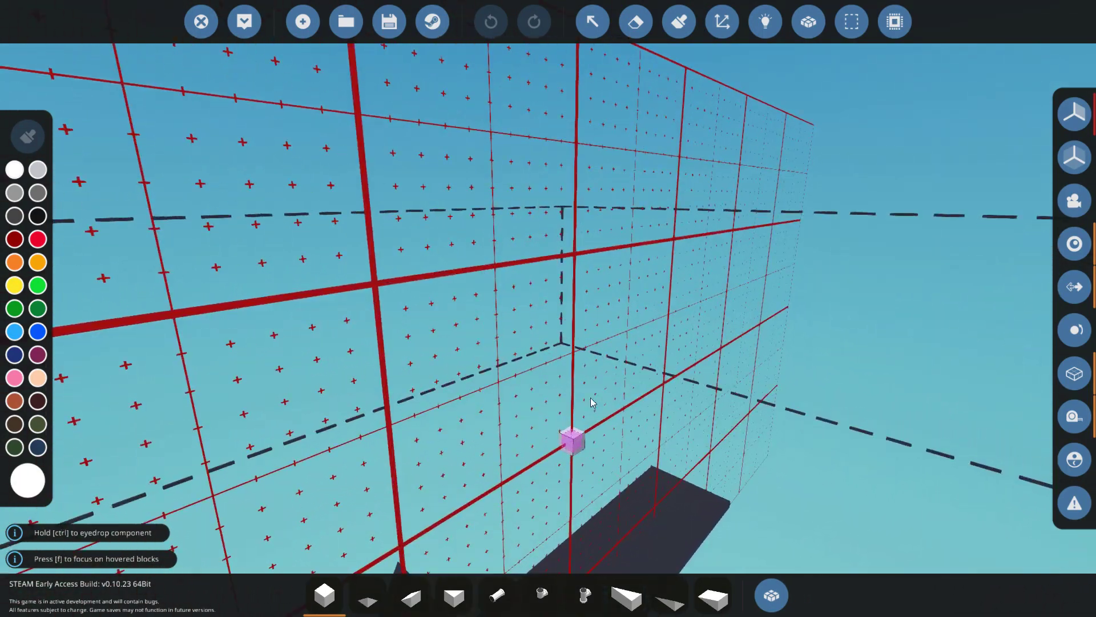
{"action": "left_click_drag", "start_coordinate": [767, 527], "coordinate": [596, 454]}
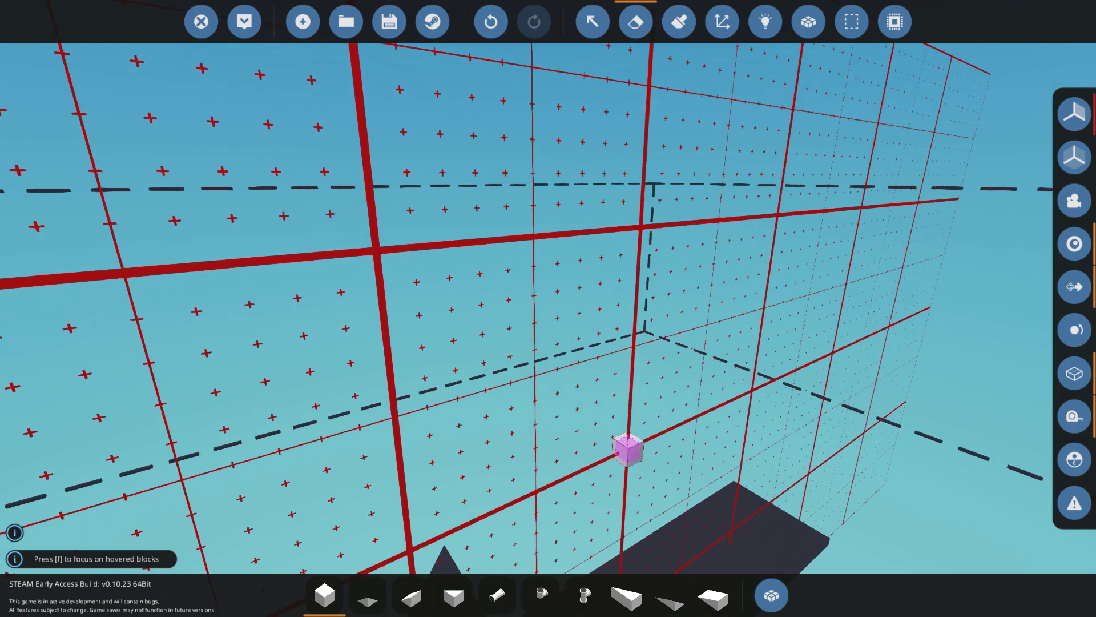
Find the pilot seat in the component inventory by searching for "pil" and place it in the build area.
{"action": "type", "text": "q"}
{"action": "type", "text": "pio"}
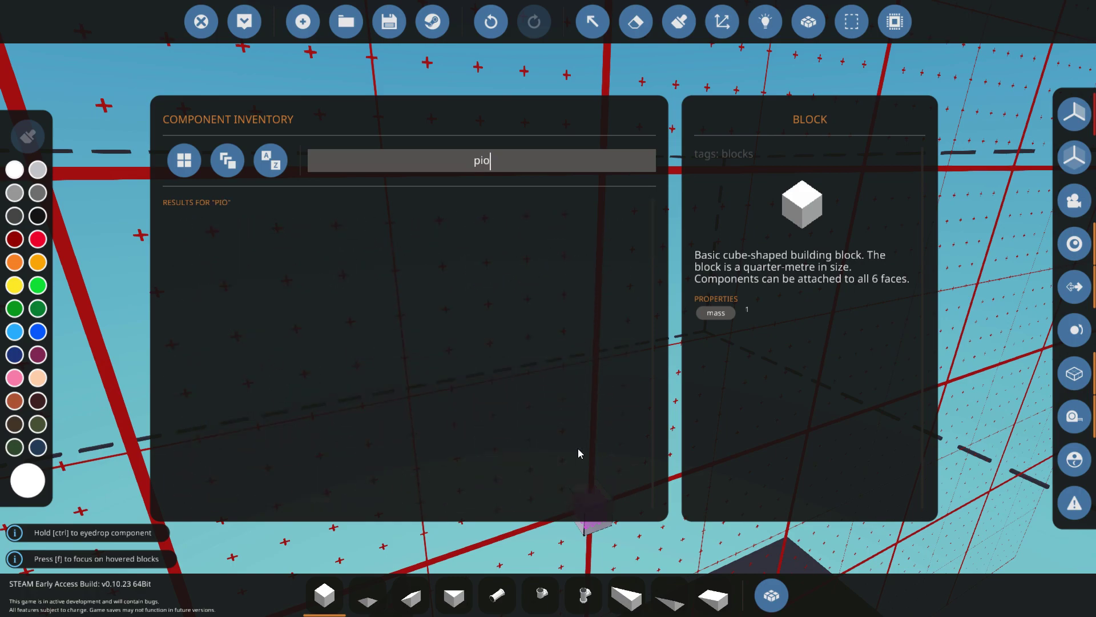
{"action": "key", "text": "BackSpace"}
{"action": "type", "text": "l"}
{"action": "left_click", "coordinate": [182, 229]}
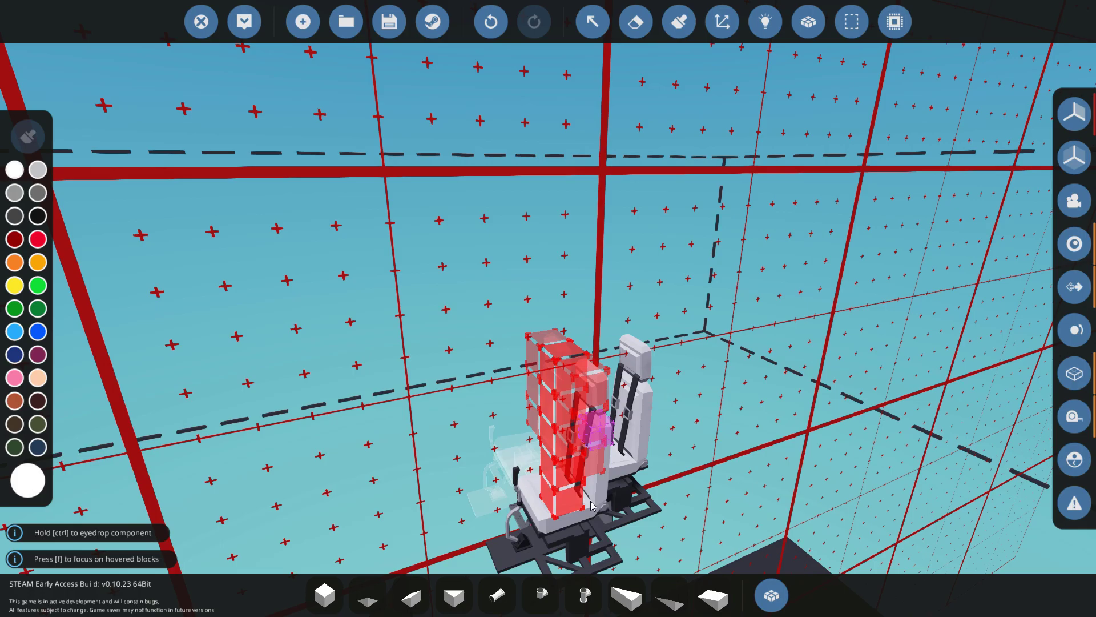
Lay a straight row of five basic blocks beneath the pilot seat, extending forward past its base.
{"action": "scroll", "coordinate": [591, 505], "scroll_direction": "down", "scroll_amount": 3}
{"action": "left_click_drag", "start_coordinate": [591, 505], "coordinate": [455, 352]}
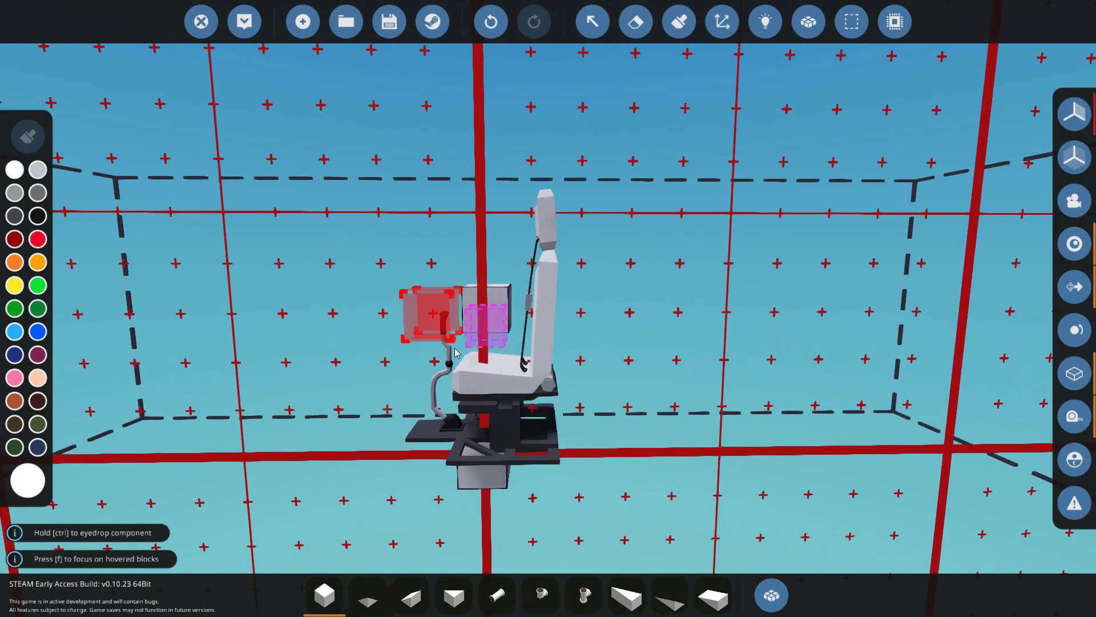
{"action": "scroll", "coordinate": [449, 435], "scroll_direction": "down", "scroll_amount": 4}
{"action": "left_click_drag", "start_coordinate": [449, 435], "coordinate": [594, 271]}
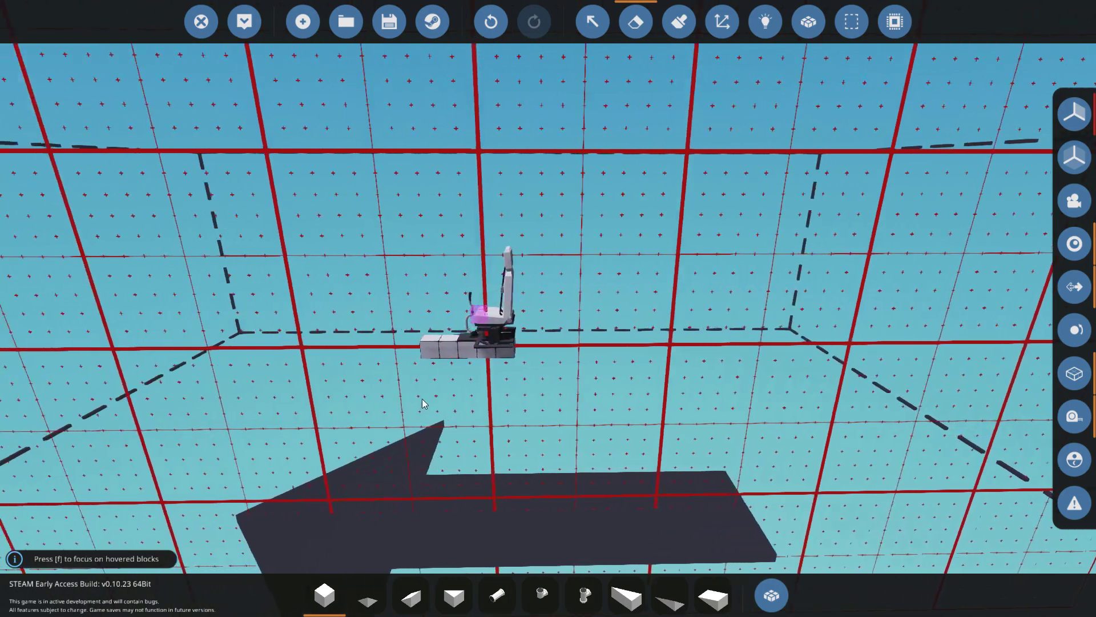
Inspect the pilot seat and the row of blocks beneath it from several sides.
{"action": "scroll", "coordinate": [422, 404], "scroll_direction": "up", "scroll_amount": 6}
{"action": "left_click_drag", "start_coordinate": [422, 403], "coordinate": [536, 447]}
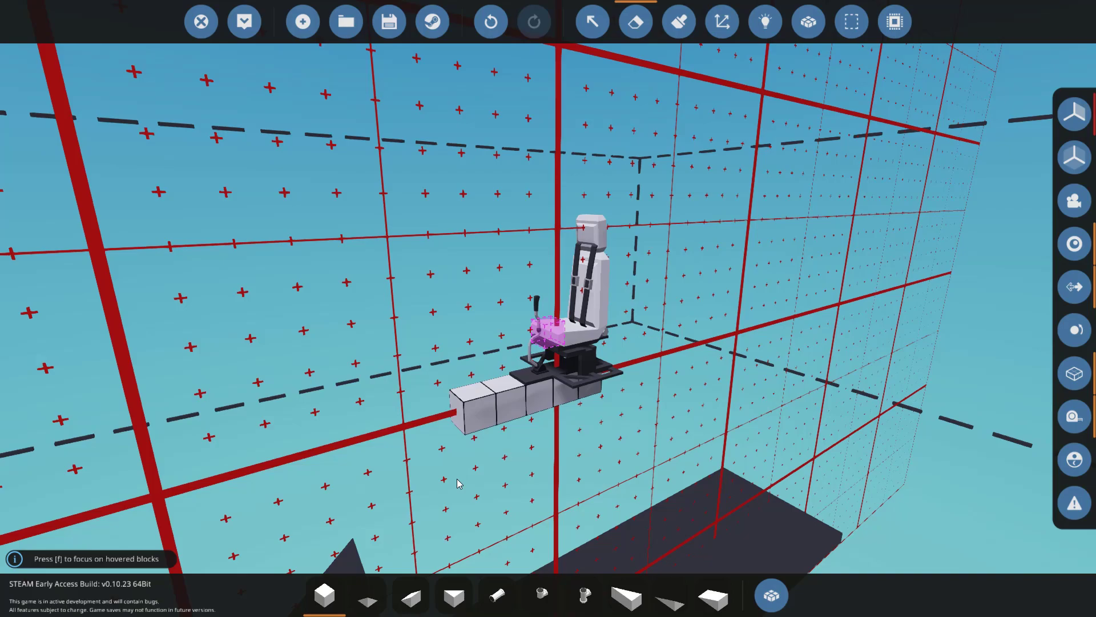
{"action": "scroll", "coordinate": [465, 400], "scroll_direction": "up", "scroll_amount": 3}
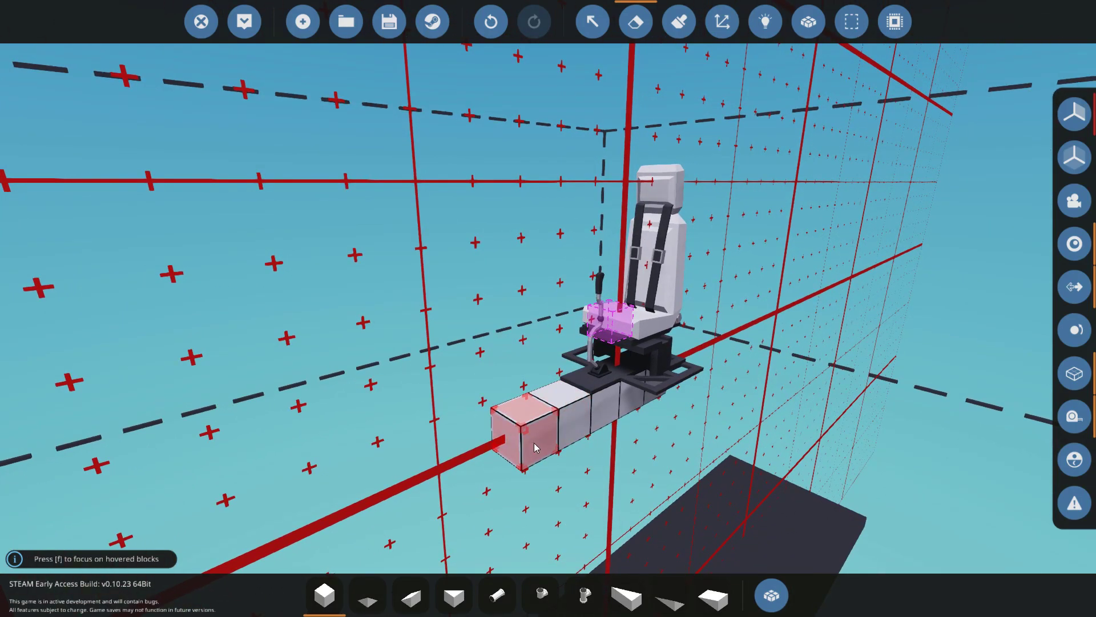
{"action": "left_click_drag", "start_coordinate": [434, 467], "coordinate": [547, 341]}
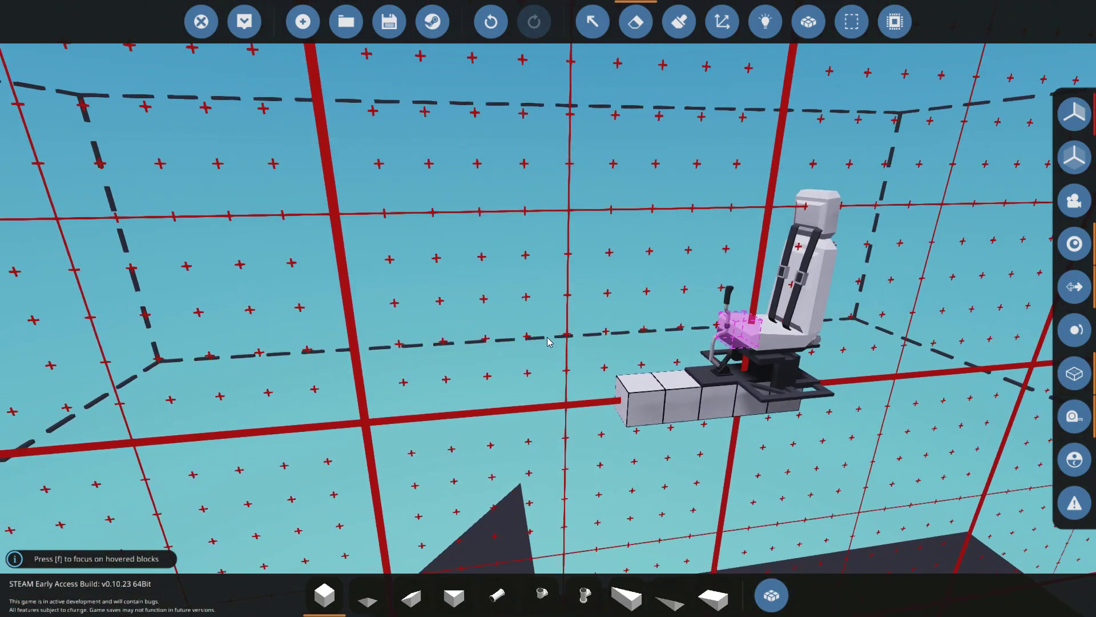
{"action": "scroll", "coordinate": [609, 356], "scroll_direction": "down", "scroll_amount": 5}
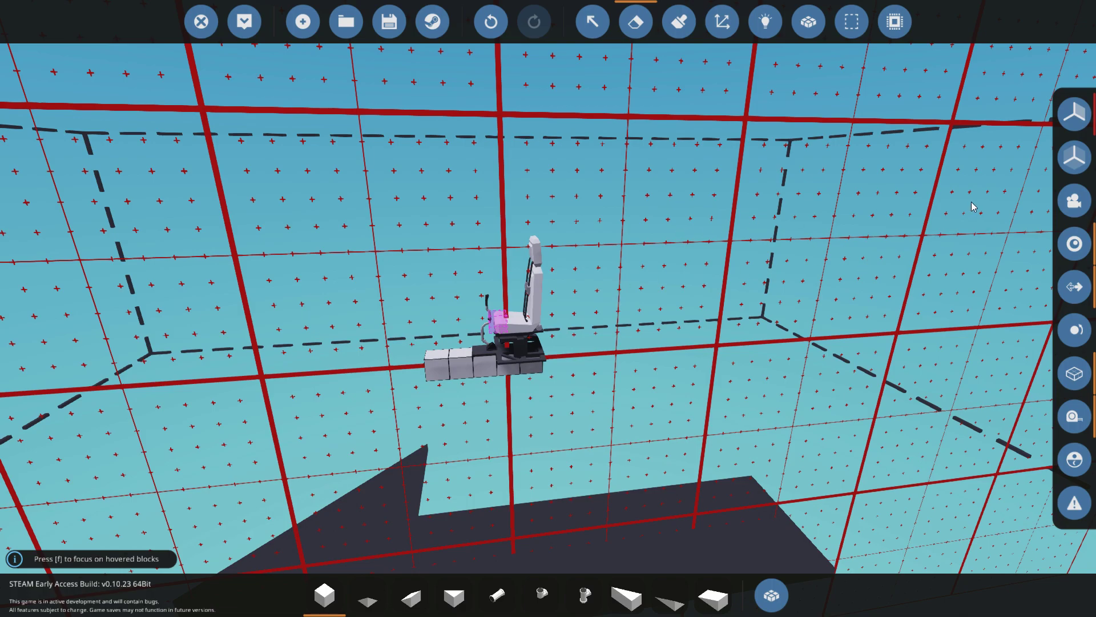
{"action": "scroll", "coordinate": [444, 341], "scroll_direction": "up", "scroll_amount": 3}
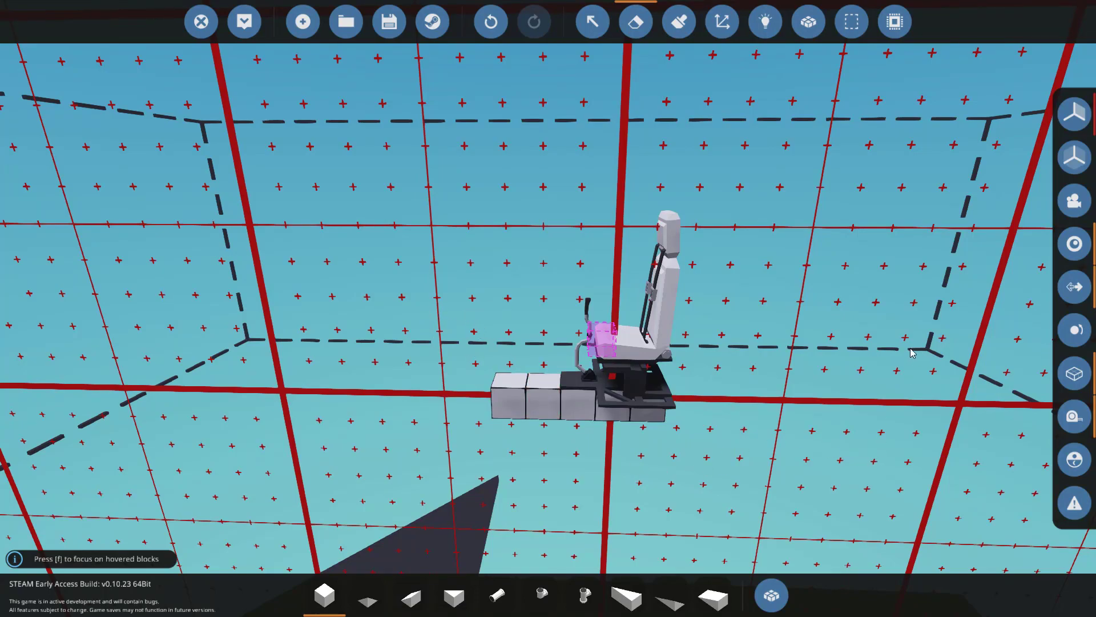
{"action": "key", "text": "d"}
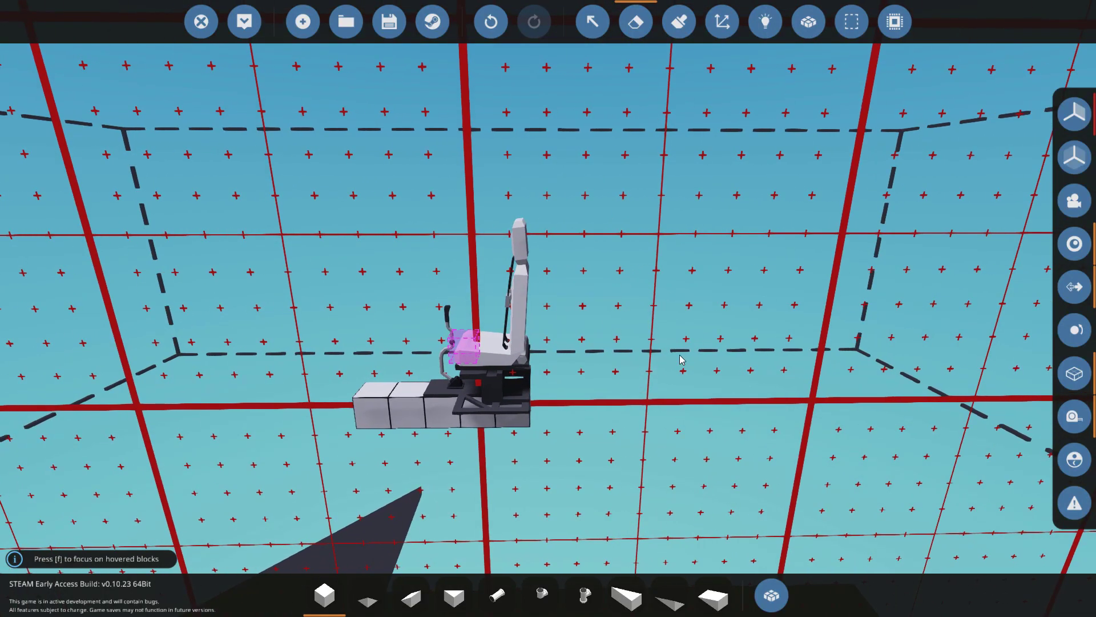
{"action": "key", "text": "w"}
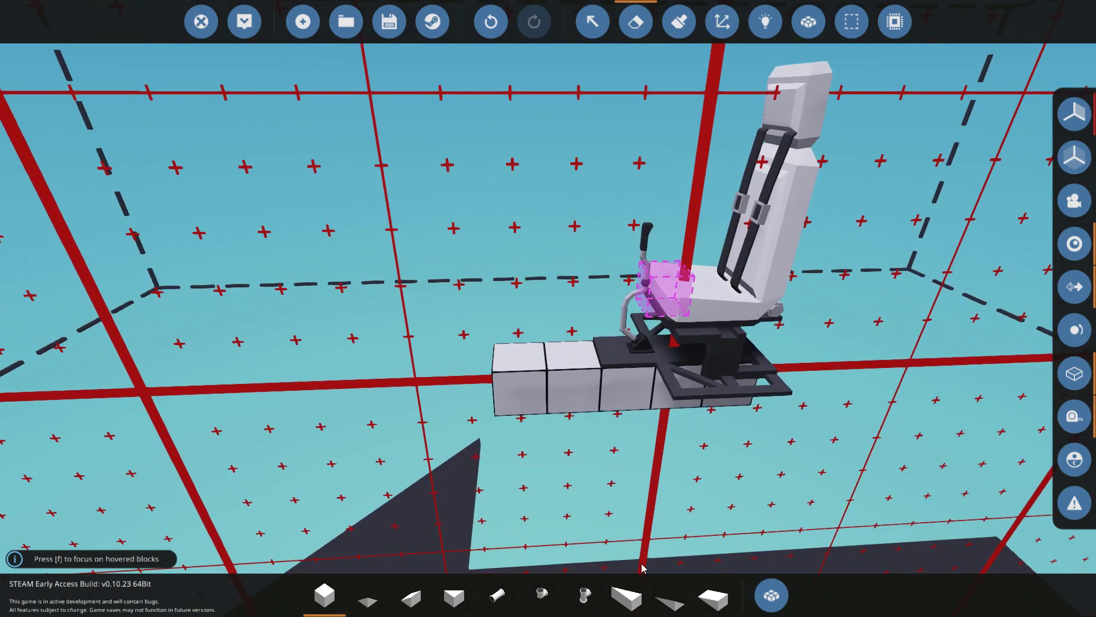
Rework the front of the floor row with a block and two long wedges, the second one a level higher.
{"action": "left_click", "coordinate": [713, 596]}
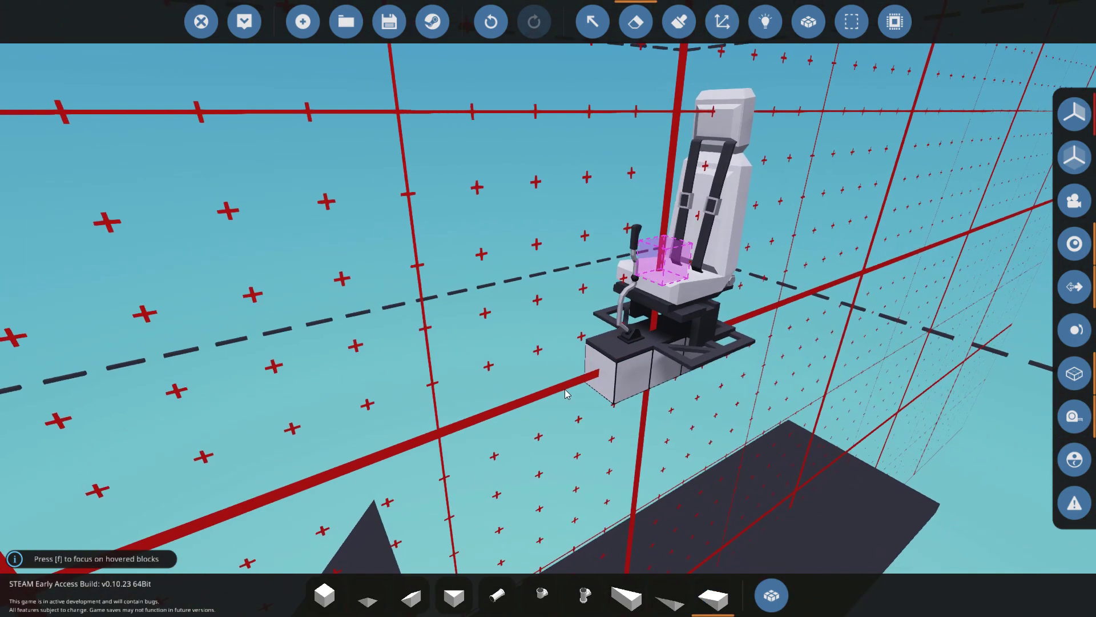
{"action": "left_click", "coordinate": [324, 594]}
{"action": "left_click", "coordinate": [593, 372]}
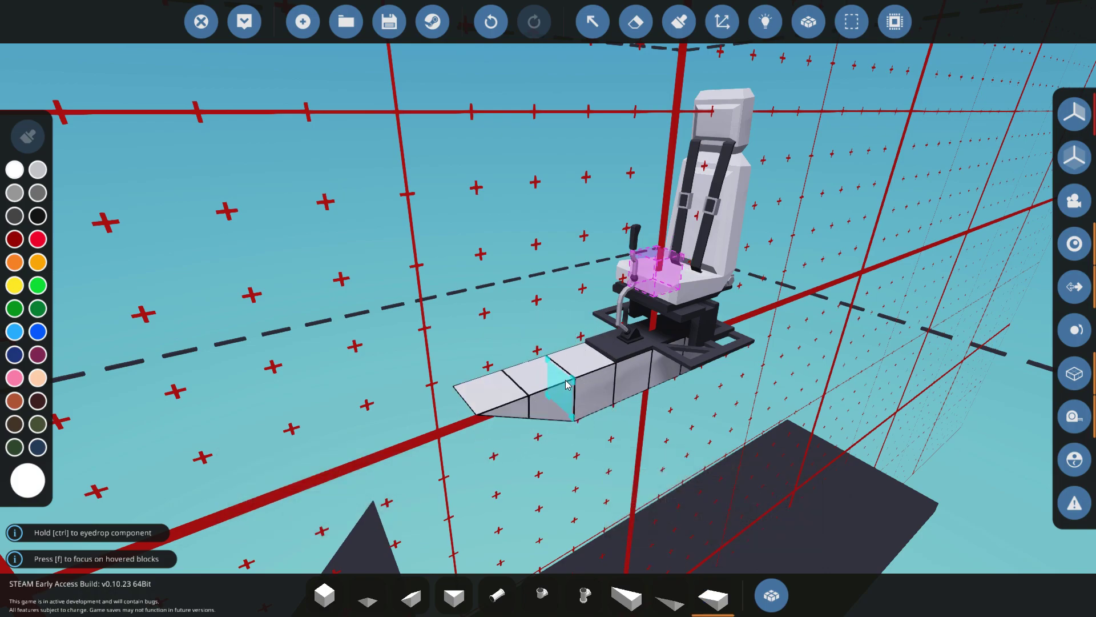
{"action": "key", "text": "a"}
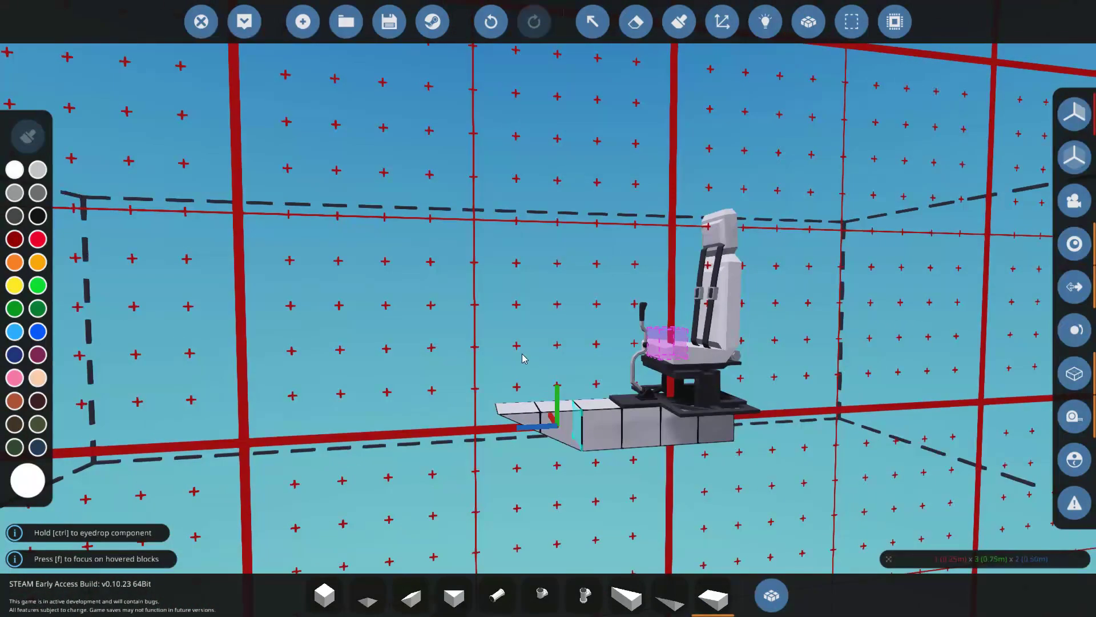
{"action": "key", "text": "a"}
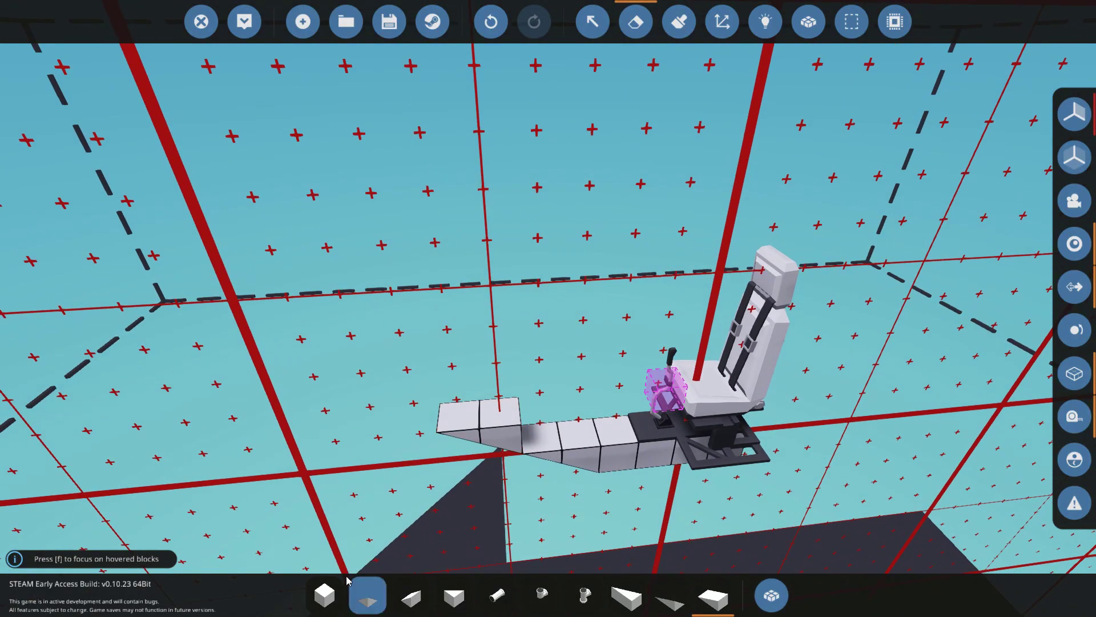
Rebuild the nose ahead of the first long wedge with a raised block and basic wedges stepping upward.
{"action": "left_click", "coordinate": [324, 594]}
{"action": "key", "text": "a"}
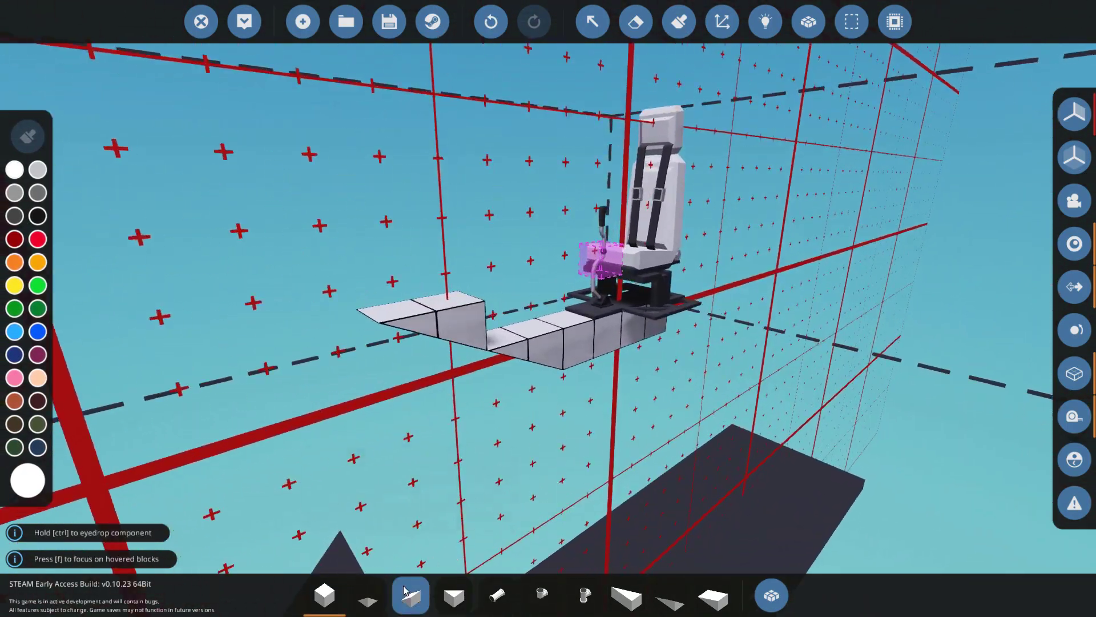
{"action": "key", "text": "a"}
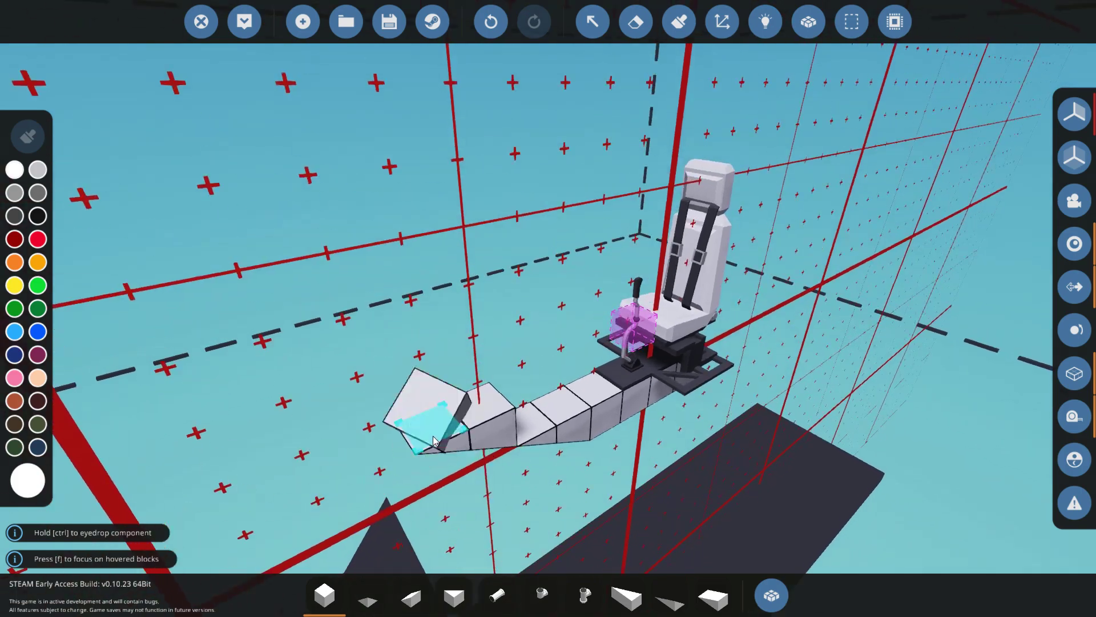
{"action": "left_click", "coordinate": [528, 414]}
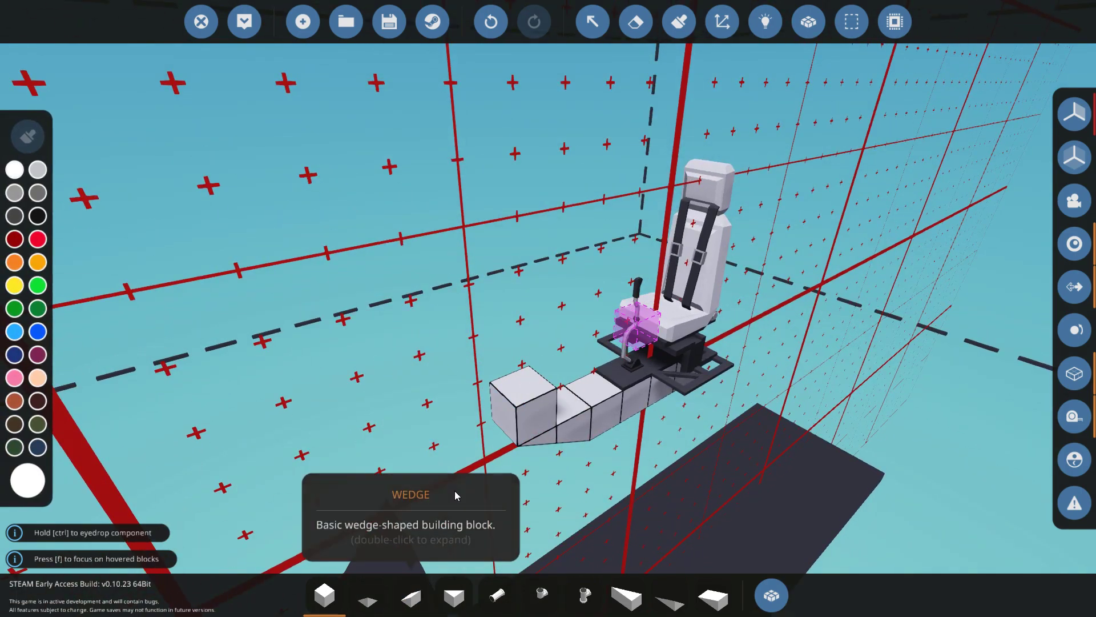
{"action": "left_click", "coordinate": [410, 597]}
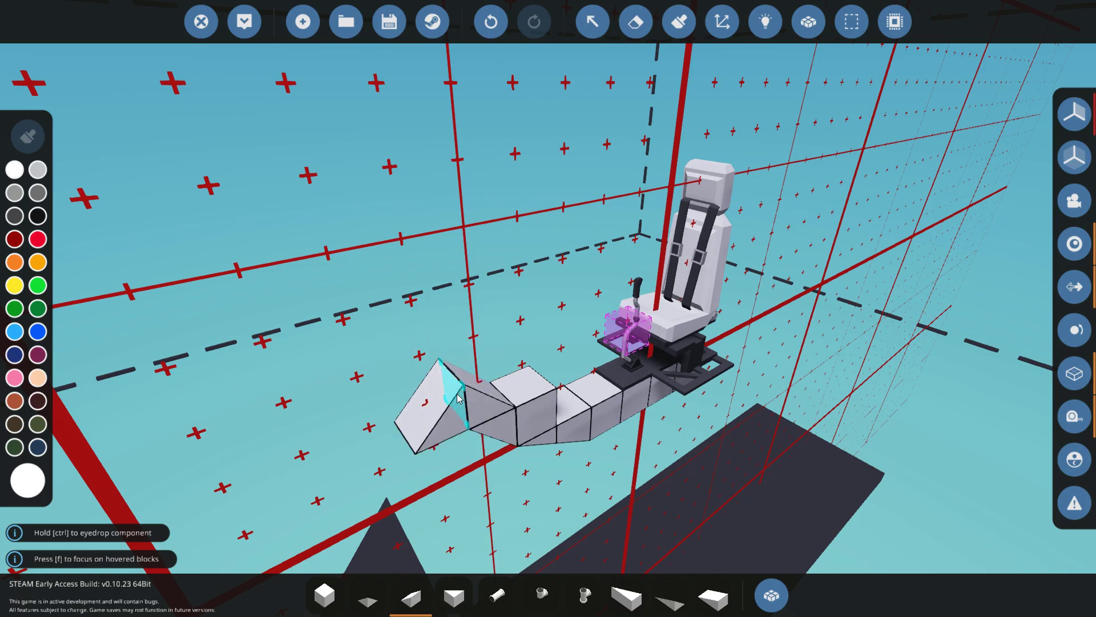
{"action": "key", "text": "a"}
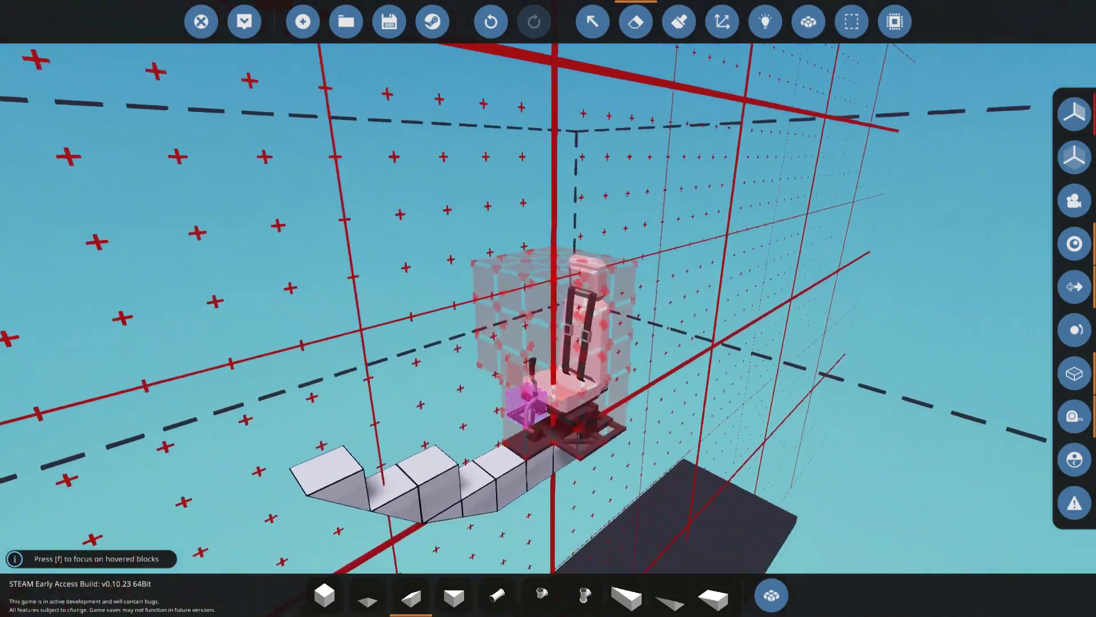
Widen the nose by adding long wedges beside the floor and basic wedges beside the raised front sections.
{"action": "left_click", "coordinate": [669, 597]}
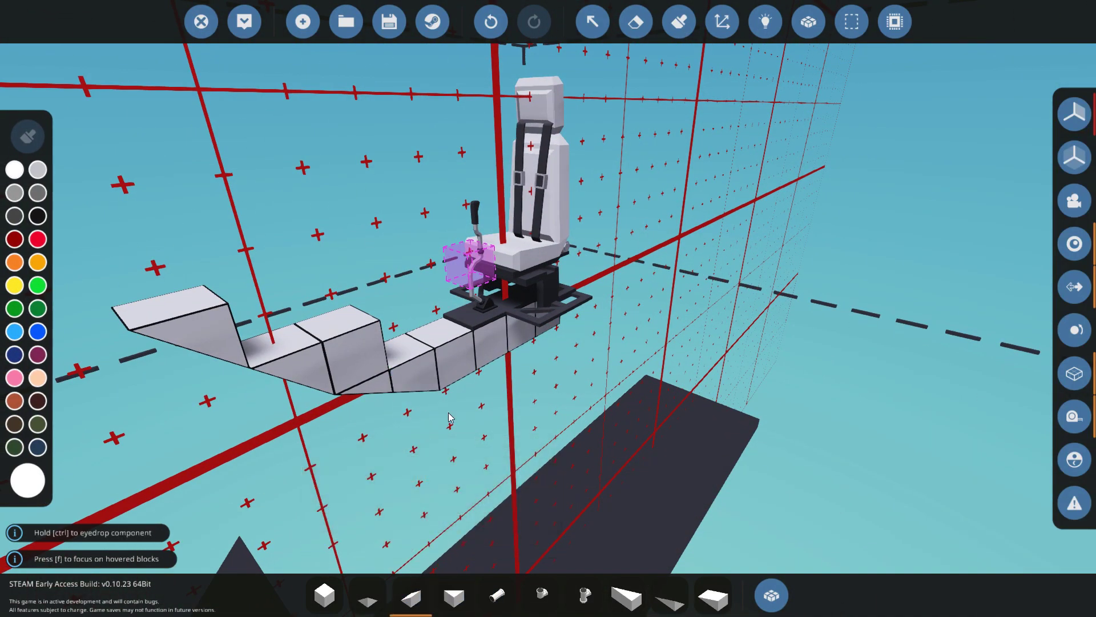
{"action": "key", "text": "0"}
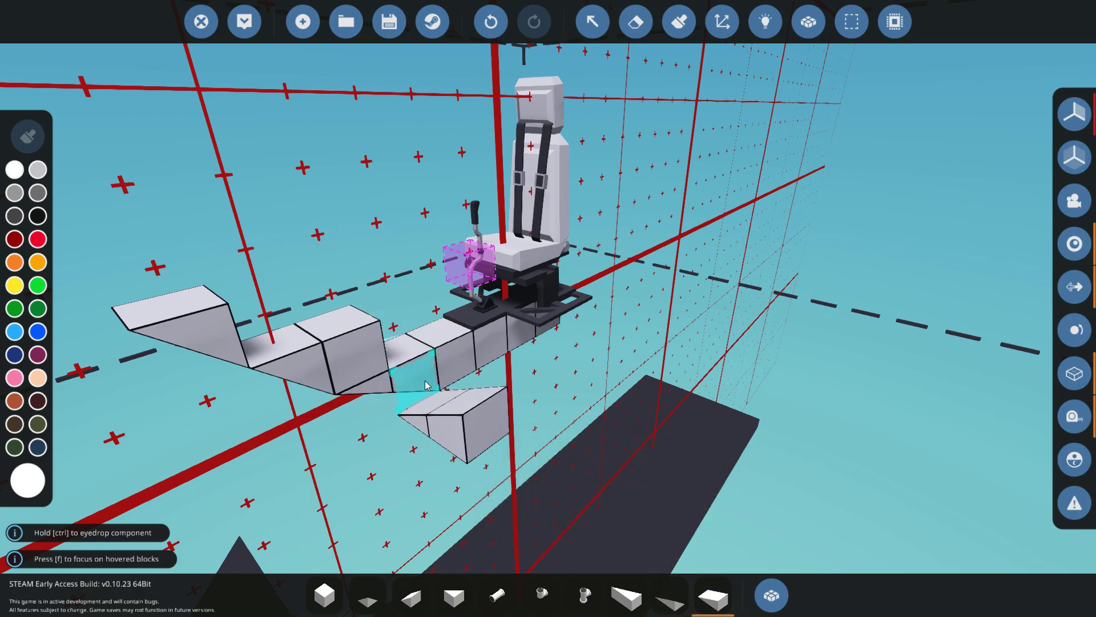
{"action": "key", "text": "3"}
{"action": "left_click", "coordinate": [425, 386]}
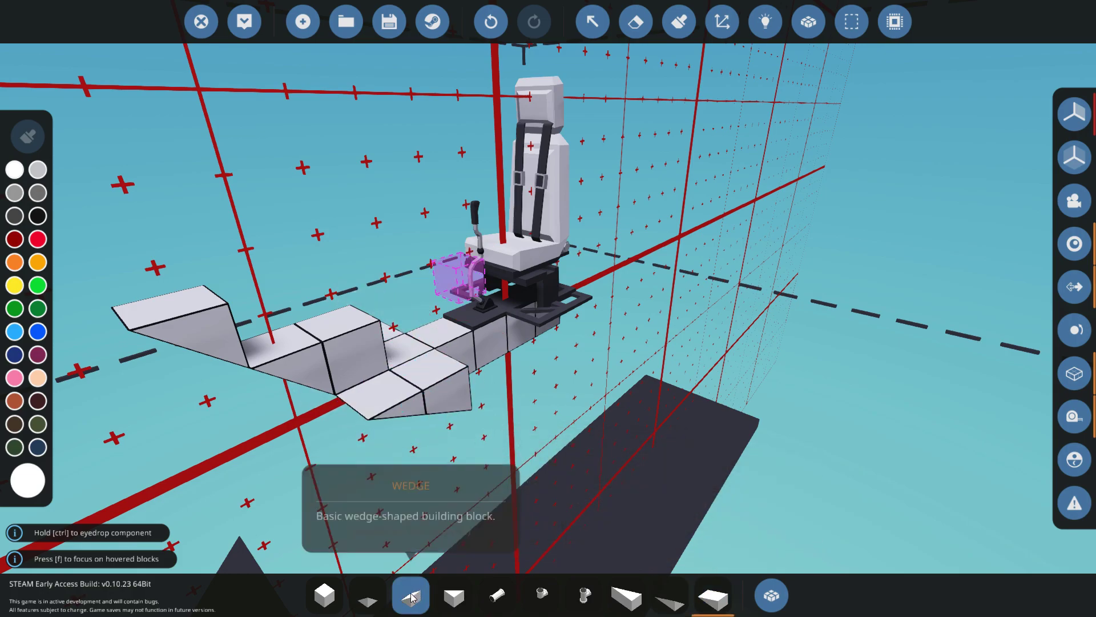
{"action": "right_click", "coordinate": [308, 368]}
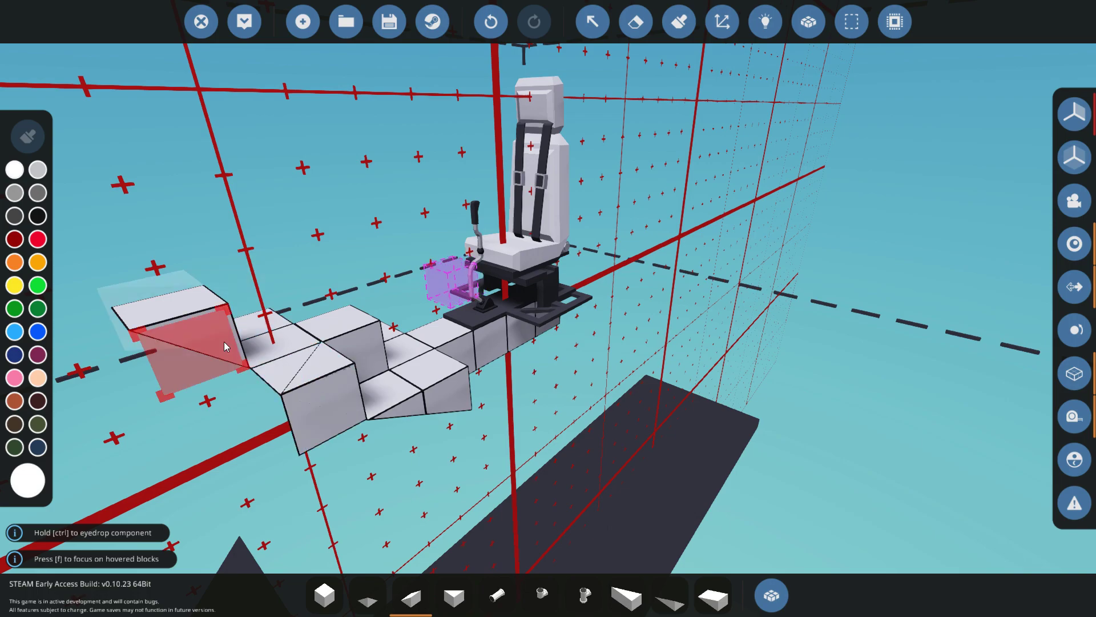
{"action": "left_click", "coordinate": [223, 342]}
Add long corner pieces along the widened floor's outer edge to slope the hull sides.
{"action": "left_click", "coordinate": [670, 597]}
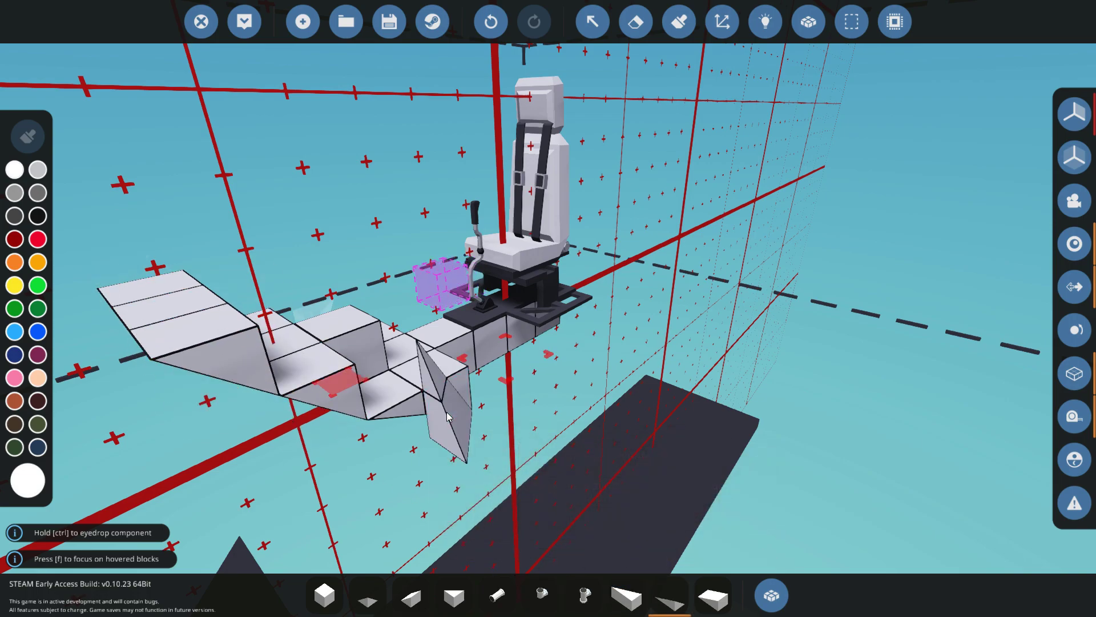
{"action": "left_click", "coordinate": [449, 416]}
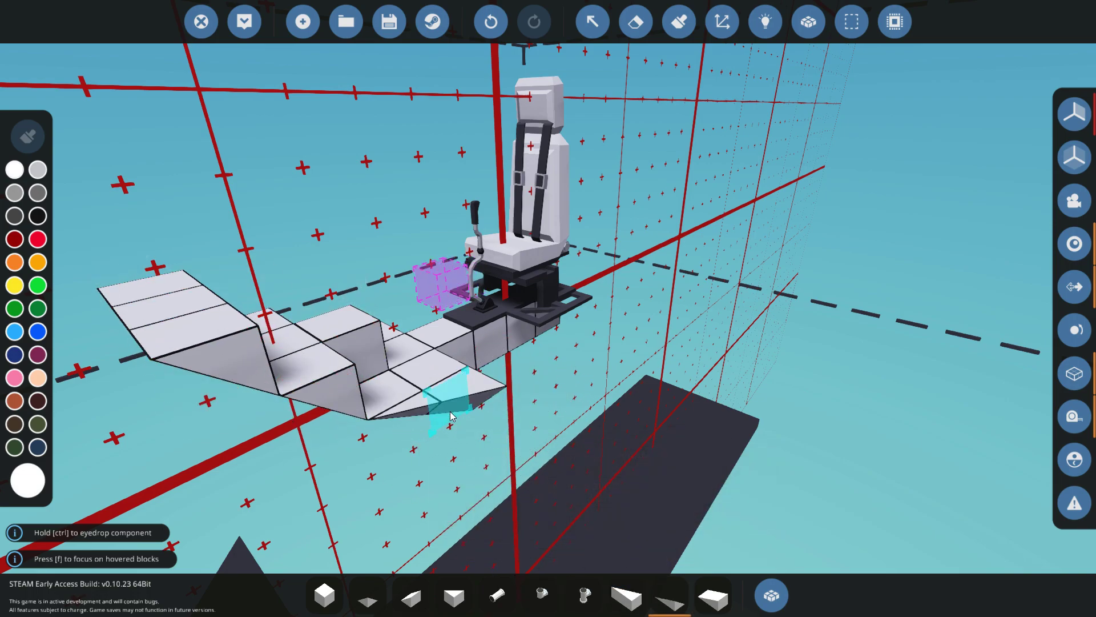
{"action": "key", "text": "x"}
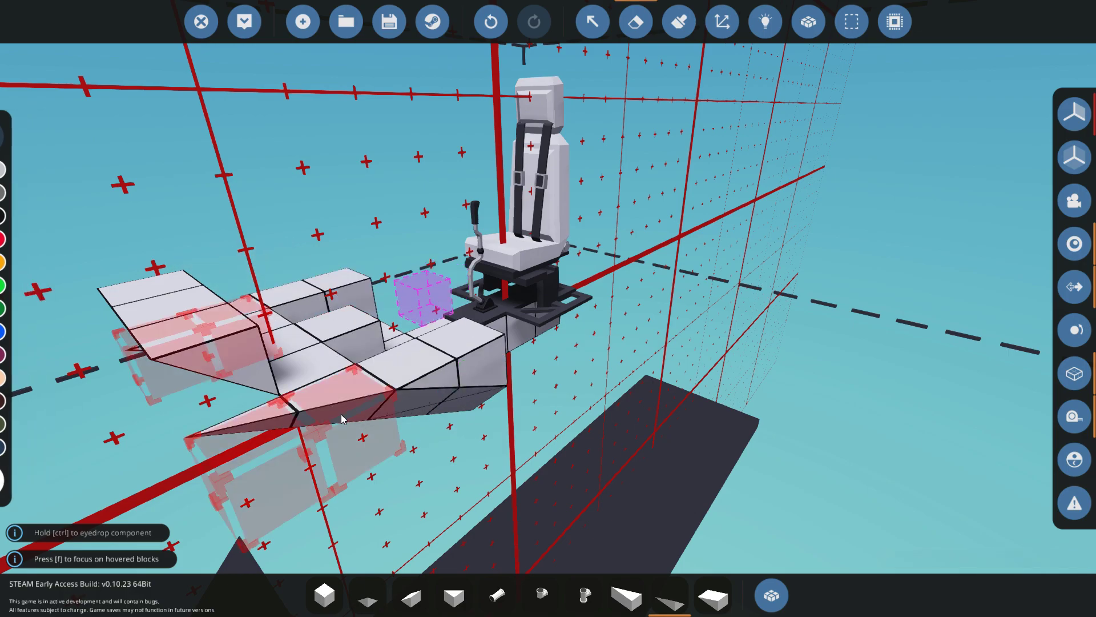
Fill the remaining lower corners of the nose with small pyramid pieces, checking the hull from below and in front.
{"action": "key", "text": "2"}
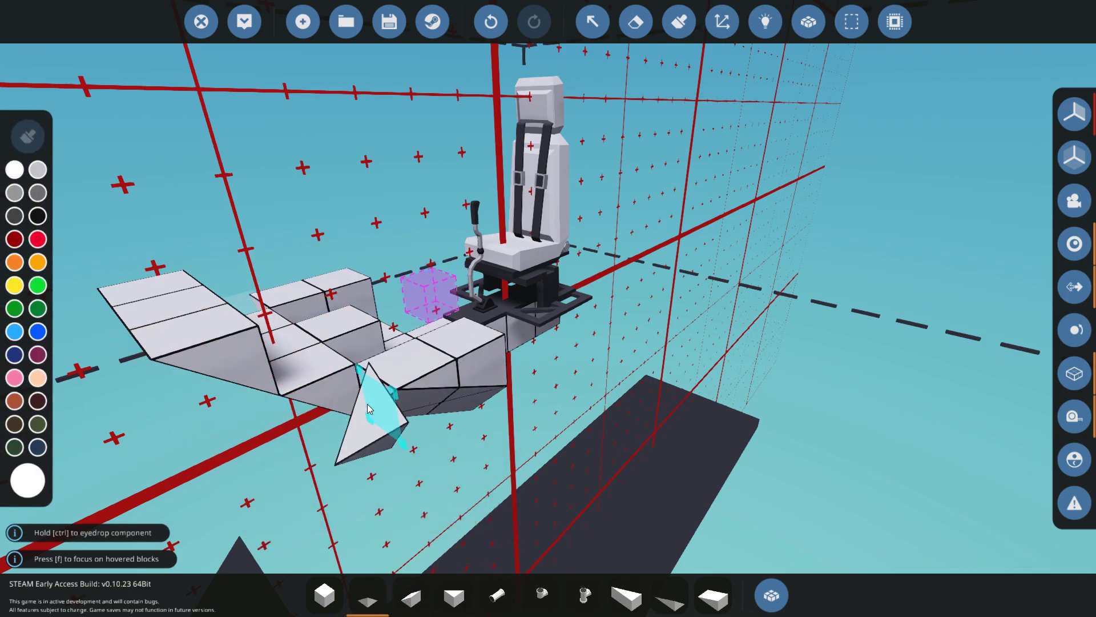
{"action": "right_click", "coordinate": [190, 344]}
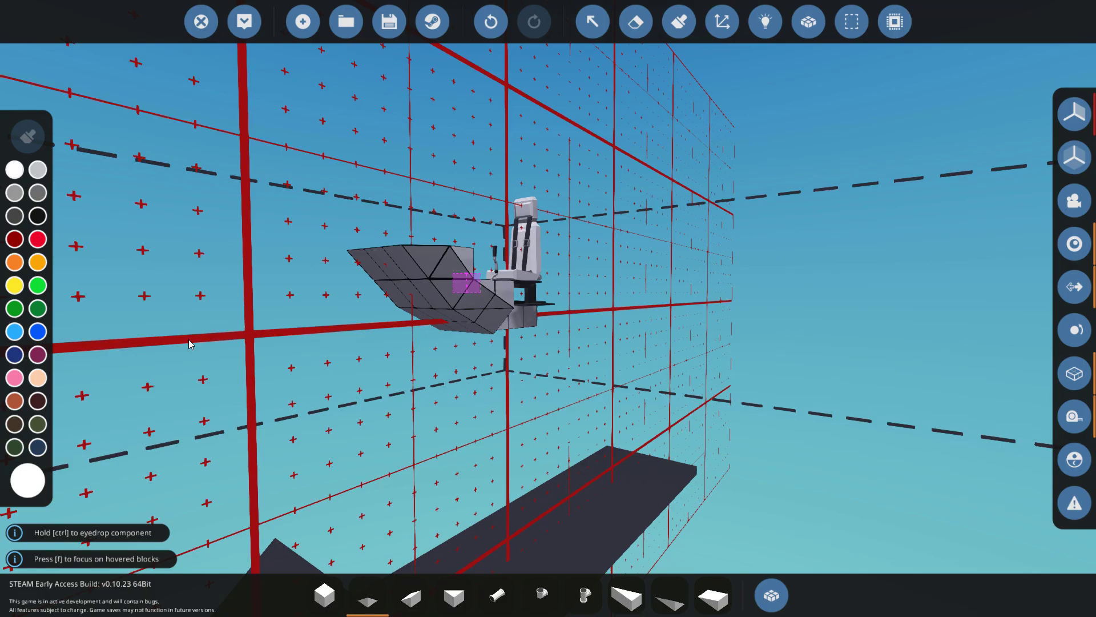
{"action": "right_click", "coordinate": [190, 344]}
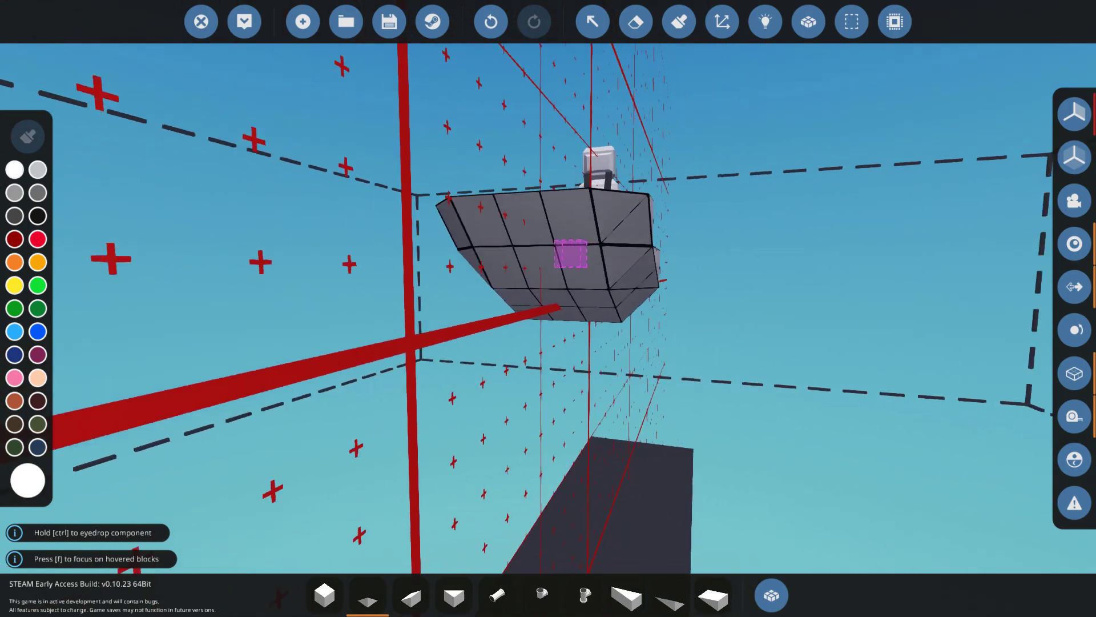
{"action": "key", "text": "w"}
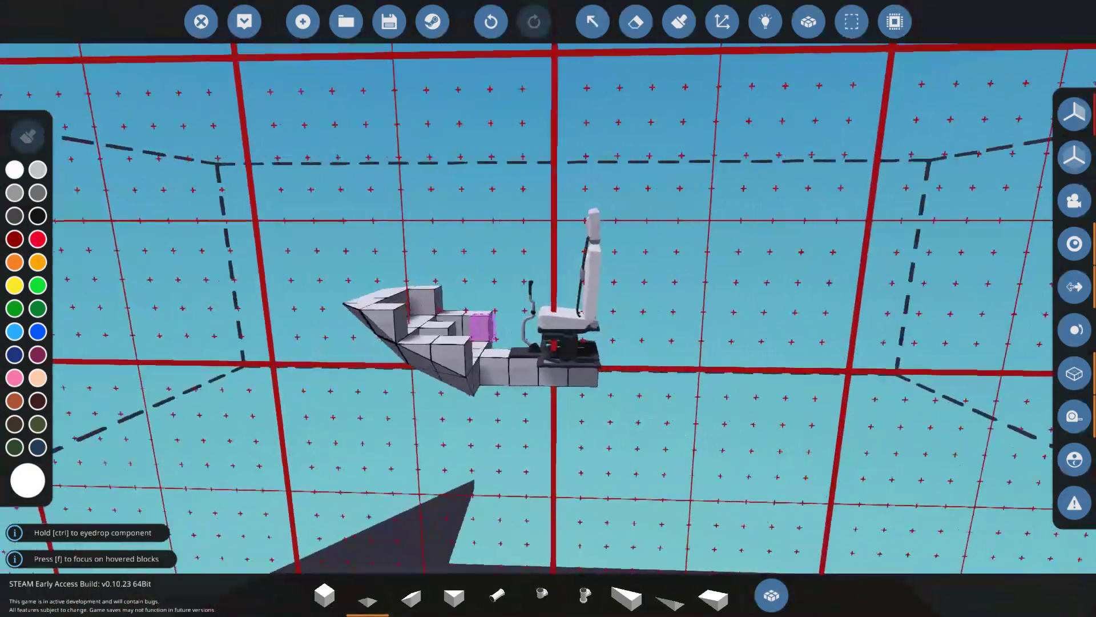
{"action": "right_click", "coordinate": [423, 440]}
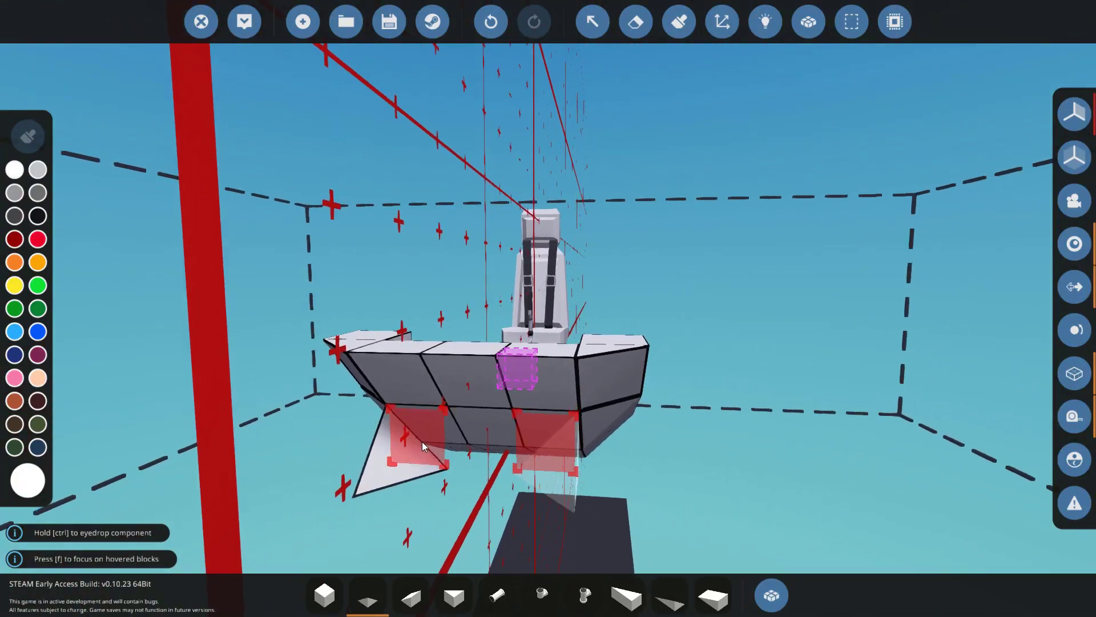
Patch the lower nose beside its centre strip with 1x2 inverse pyramids and small pyramid pieces, erasing the misfitting parts.
{"action": "right_click", "coordinate": [549, 402]}
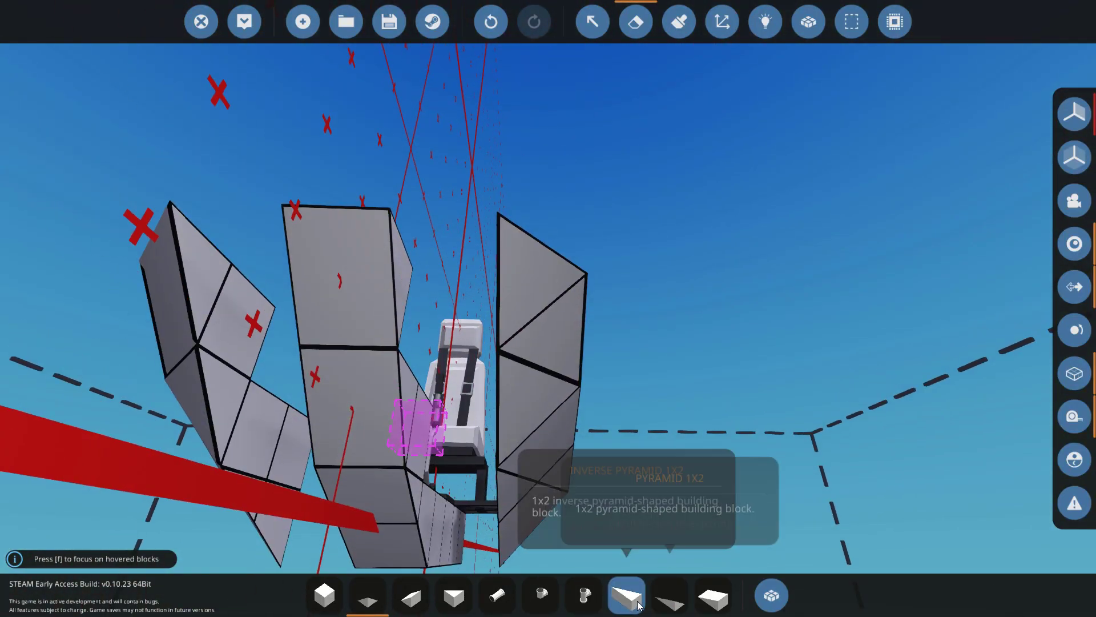
{"action": "left_click", "coordinate": [638, 604]}
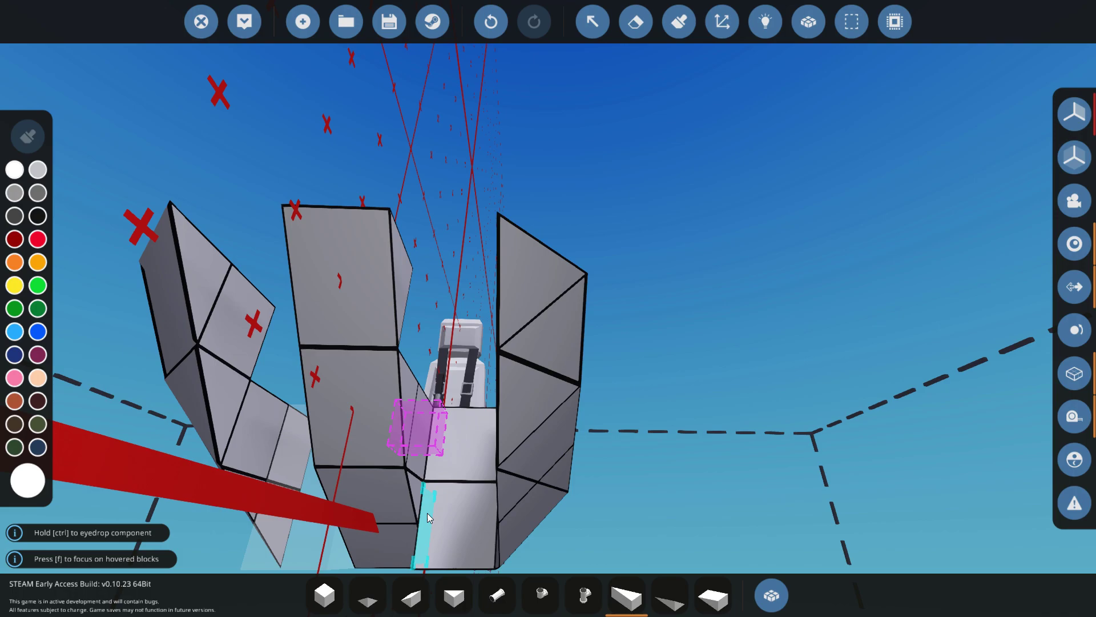
{"action": "left_click", "coordinate": [427, 513]}
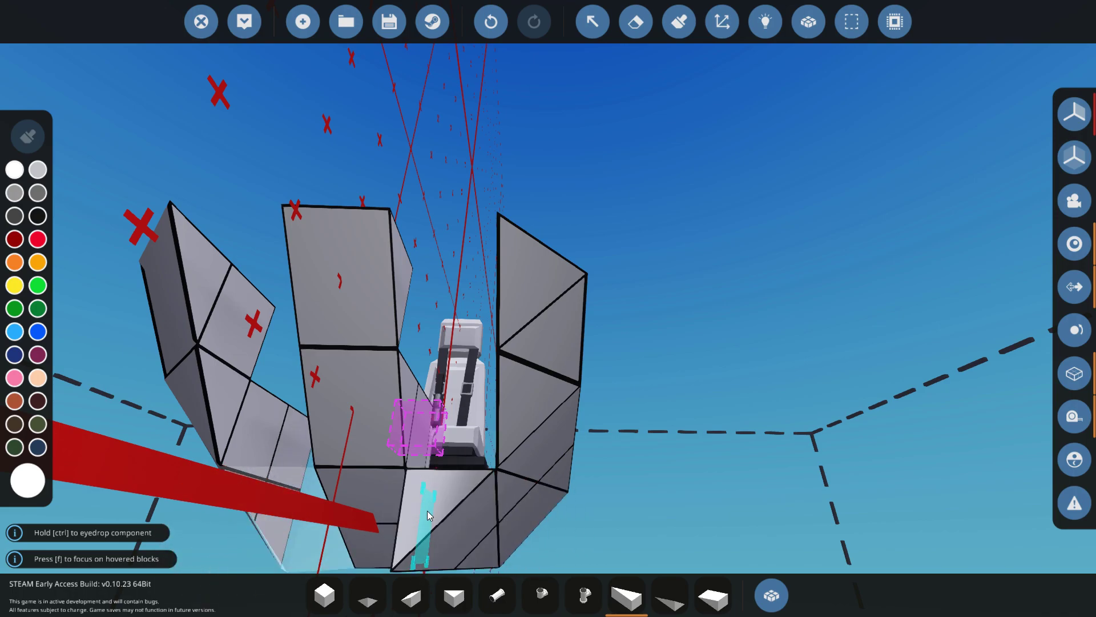
{"action": "left_click", "coordinate": [367, 597]}
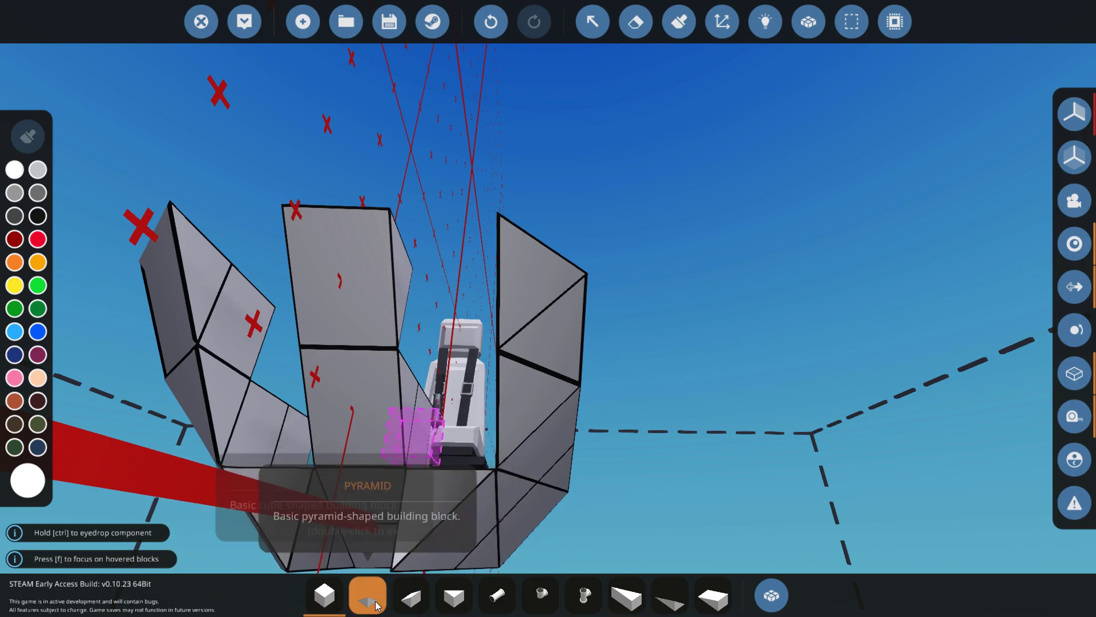
{"action": "left_click_drag", "start_coordinate": [467, 449], "coordinate": [503, 223]}
{"action": "key", "text": "f"}
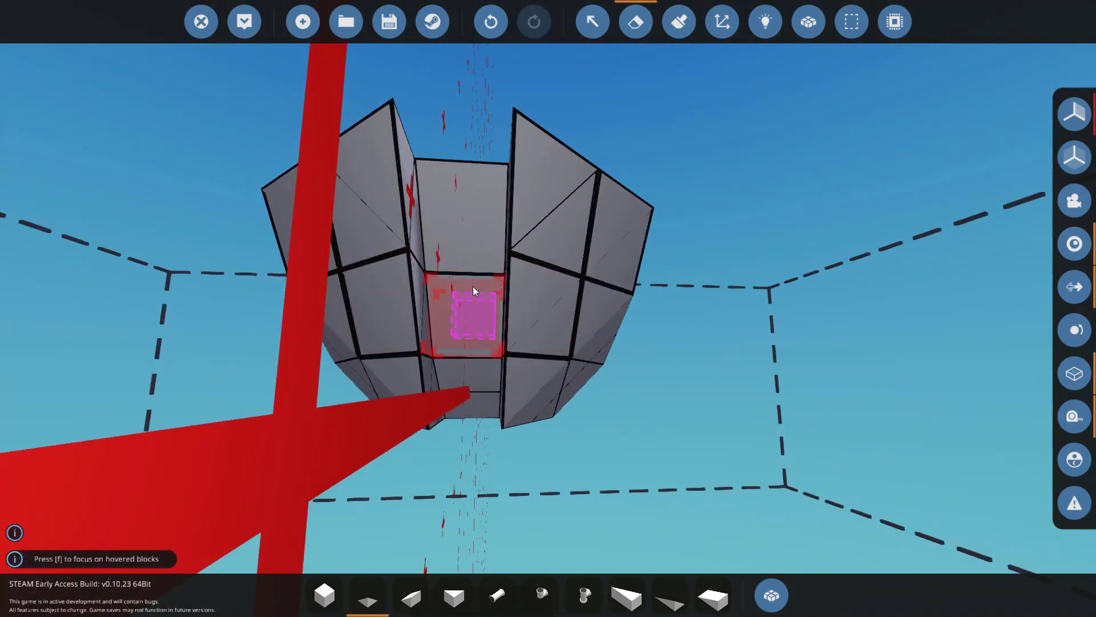
Clear the nose's centre strip, fit 1x2 inverse pyramids beside the gap and close it with wedges.
{"action": "scroll", "coordinate": [465, 382], "scroll_direction": "up", "scroll_amount": 3}
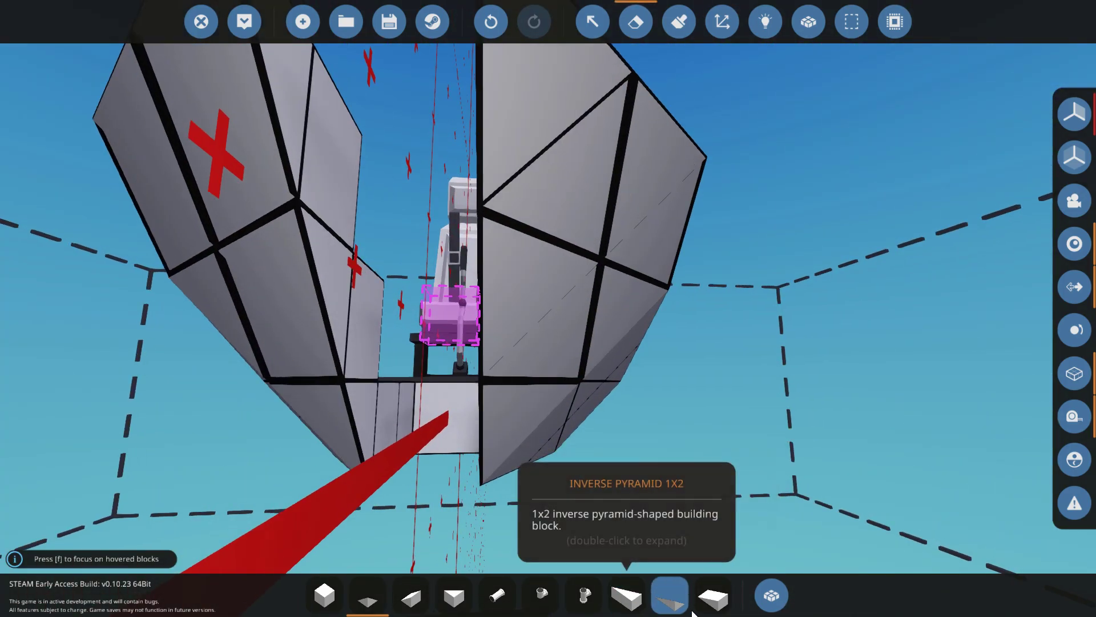
{"action": "key", "text": "3"}
{"action": "left_click", "coordinate": [351, 455]}
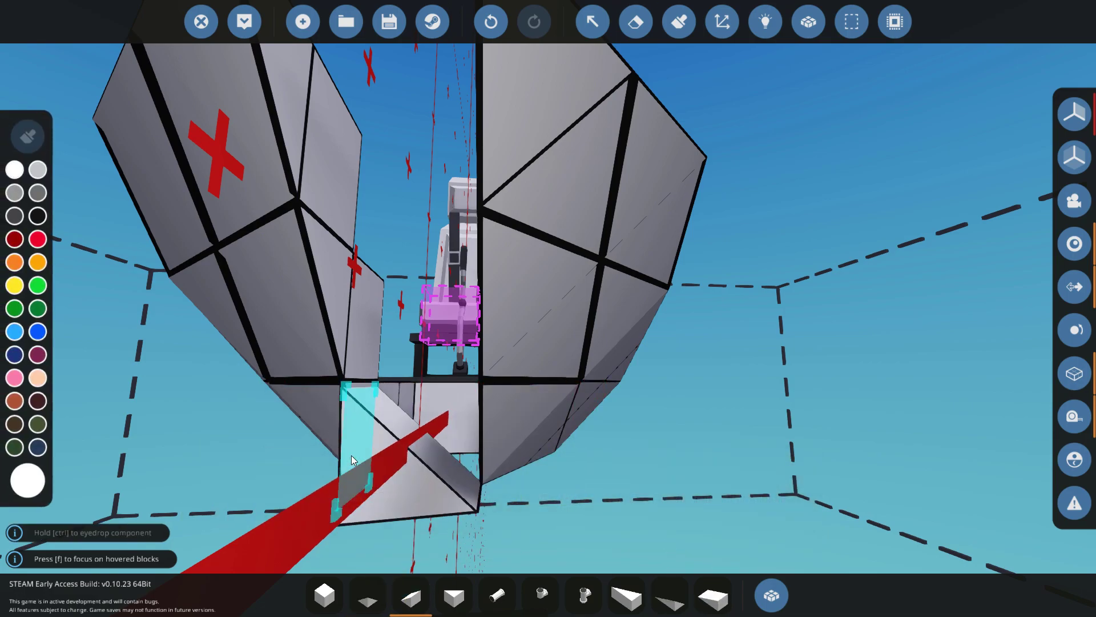
{"action": "scroll", "coordinate": [351, 455], "scroll_direction": "down", "scroll_amount": 3}
{"action": "scroll", "coordinate": [448, 412], "scroll_direction": "up", "scroll_amount": 4}
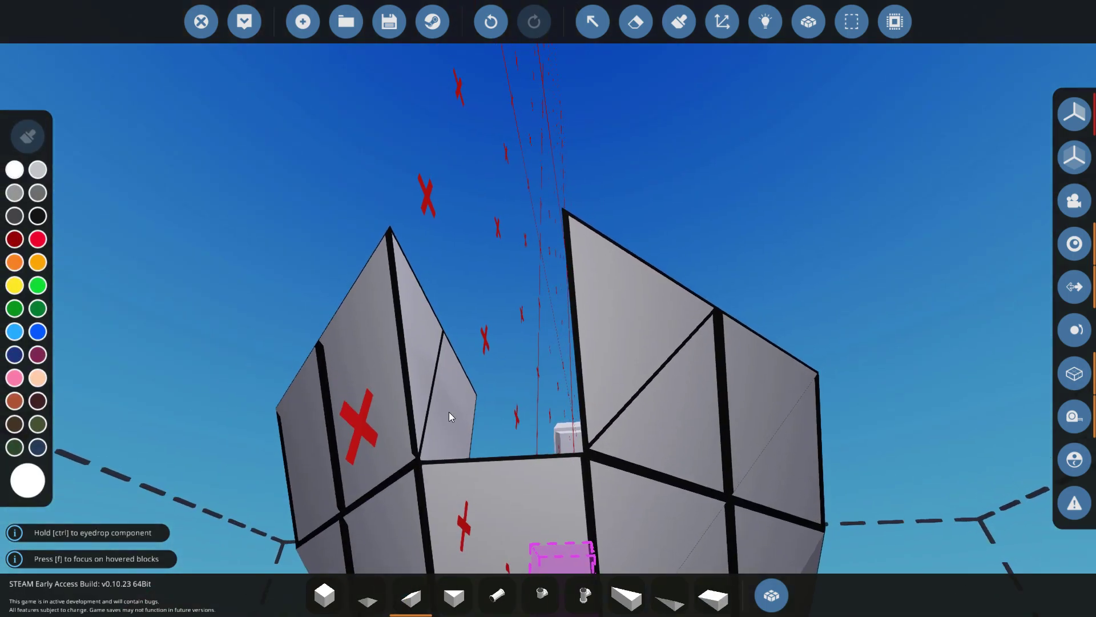
{"action": "scroll", "coordinate": [402, 389], "scroll_direction": "down", "scroll_amount": 4}
{"action": "scroll", "coordinate": [402, 388], "scroll_direction": "up", "scroll_amount": 2}
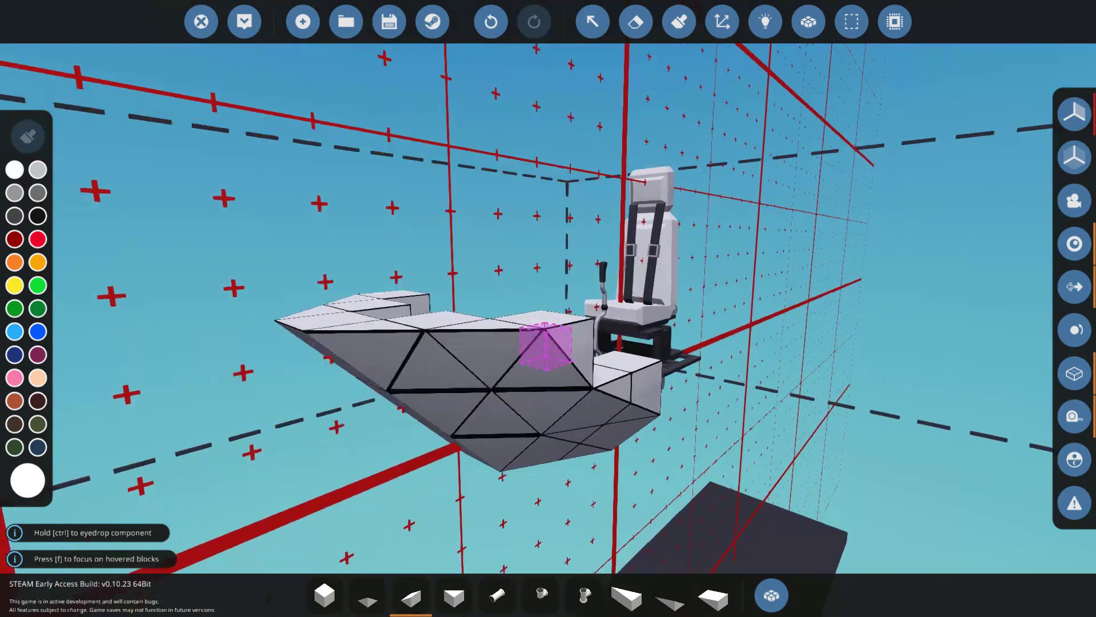
Add an upright rim of wedge pieces around the upper front edge of the nose, checking the hull from several sides.
{"action": "scroll", "coordinate": [419, 408], "scroll_direction": "down", "scroll_amount": 3}
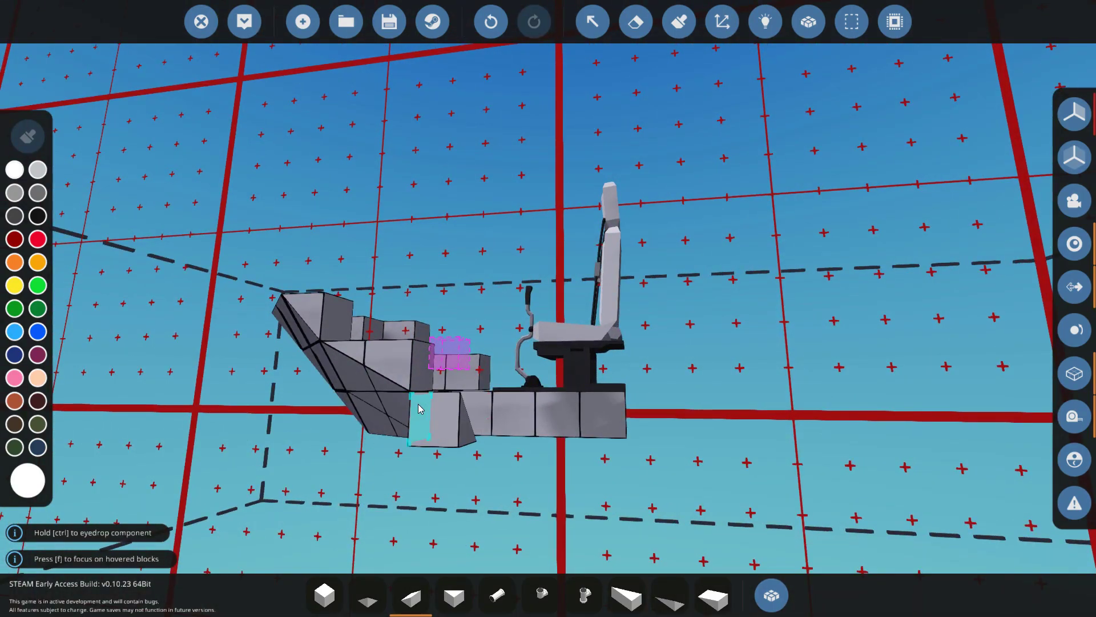
{"action": "scroll", "coordinate": [420, 408], "scroll_direction": "down", "scroll_amount": 5}
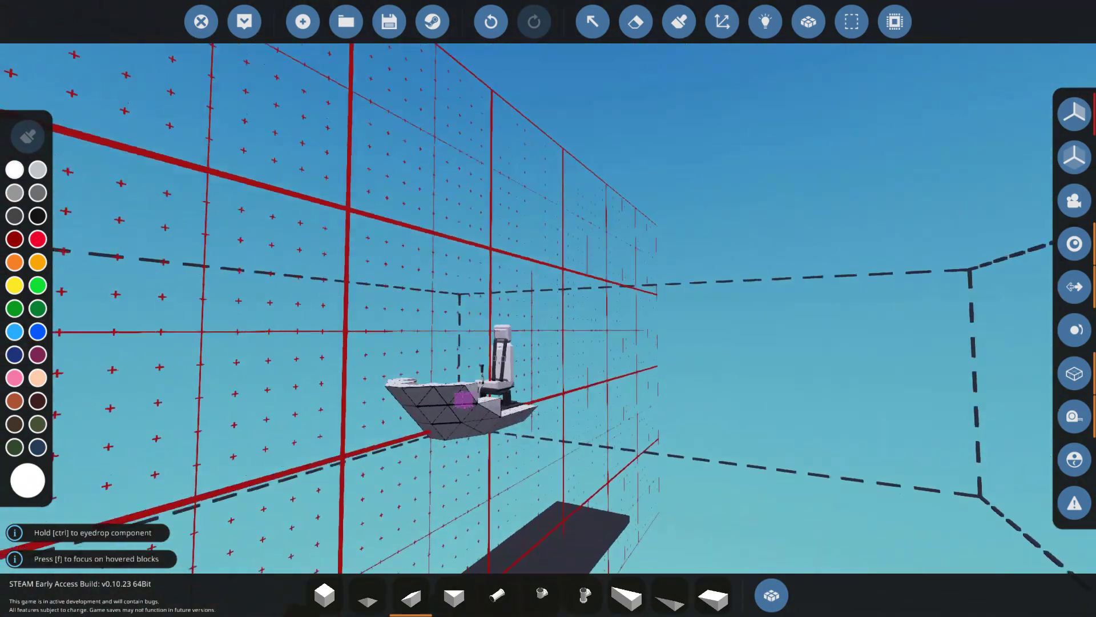
{"action": "scroll", "coordinate": [420, 408], "scroll_direction": "up", "scroll_amount": 3}
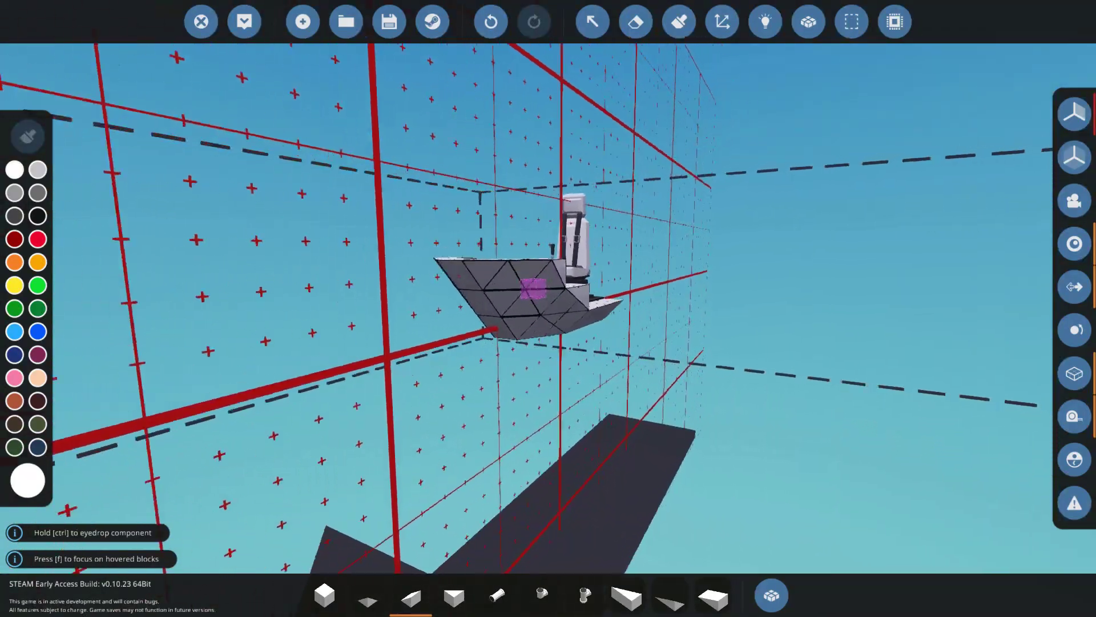
{"action": "scroll", "coordinate": [419, 408], "scroll_direction": "up", "scroll_amount": 4}
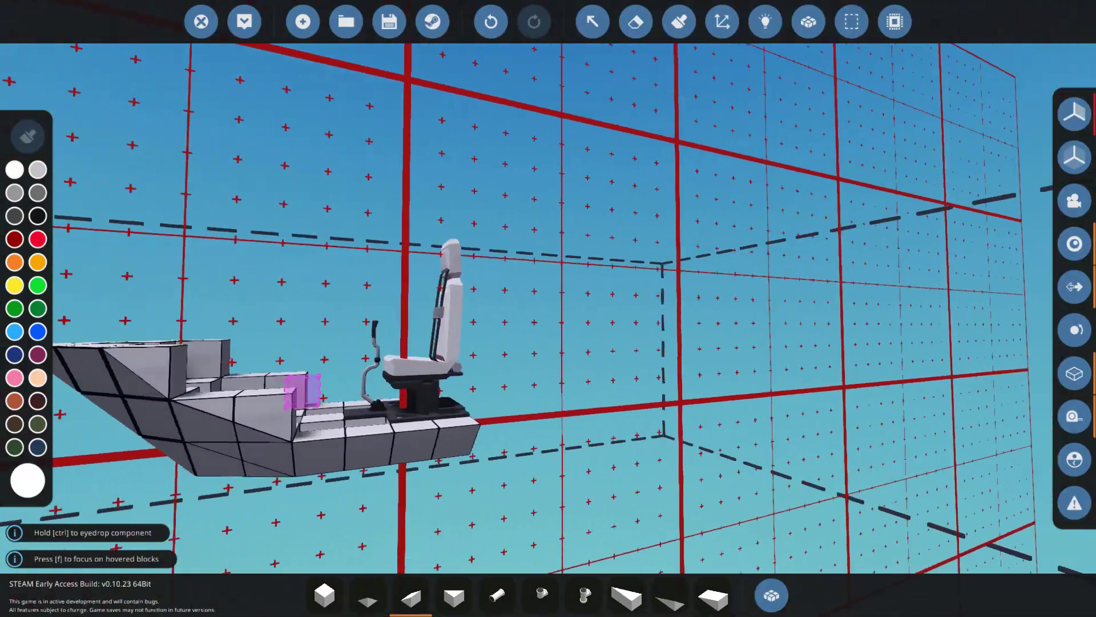
{"action": "scroll", "coordinate": [420, 408], "scroll_direction": "up", "scroll_amount": 3}
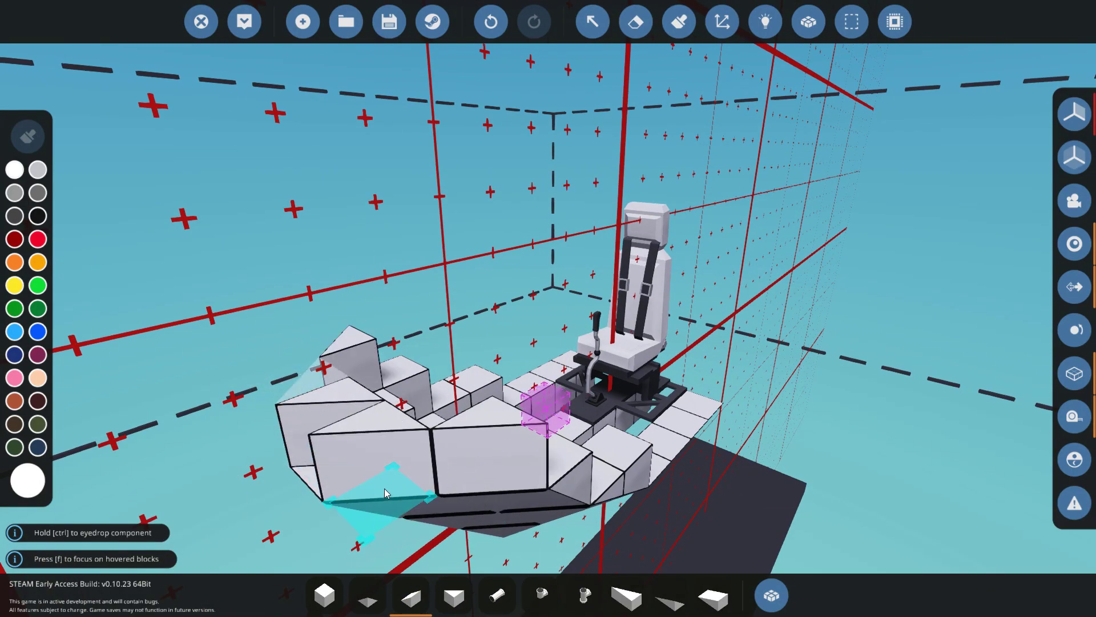
{"action": "scroll", "coordinate": [441, 468], "scroll_direction": "up", "scroll_amount": 3}
Build straight side walls of basic blocks running back from the nose rim on both sides.
{"action": "left_click", "coordinate": [325, 595]}
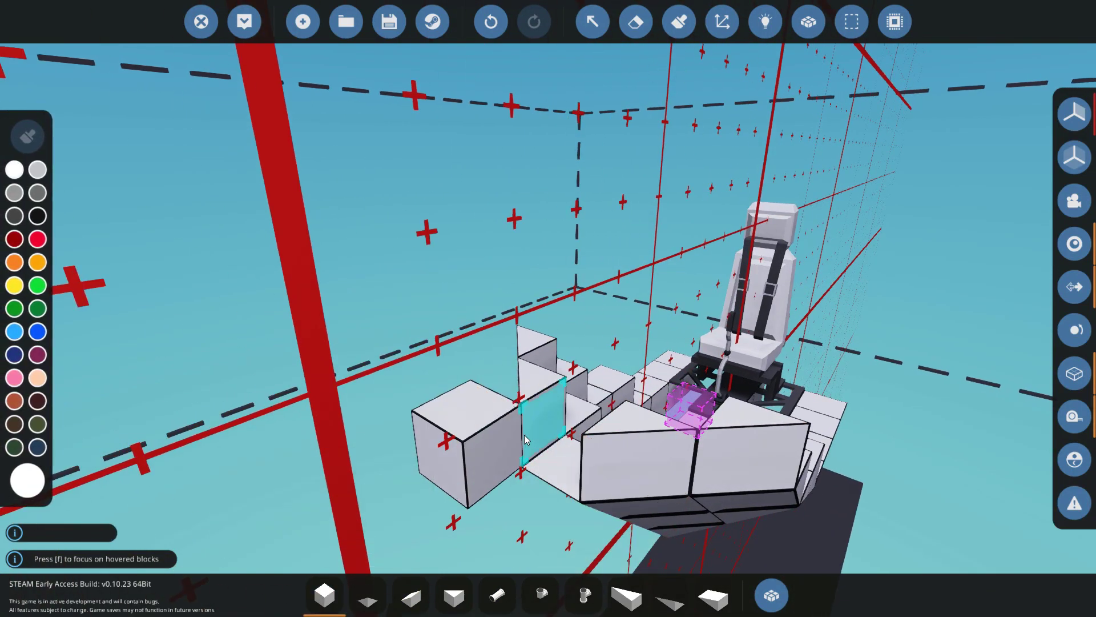
{"action": "scroll", "coordinate": [460, 457], "scroll_direction": "up", "scroll_amount": 3}
{"action": "scroll", "coordinate": [451, 434], "scroll_direction": "down", "scroll_amount": 5}
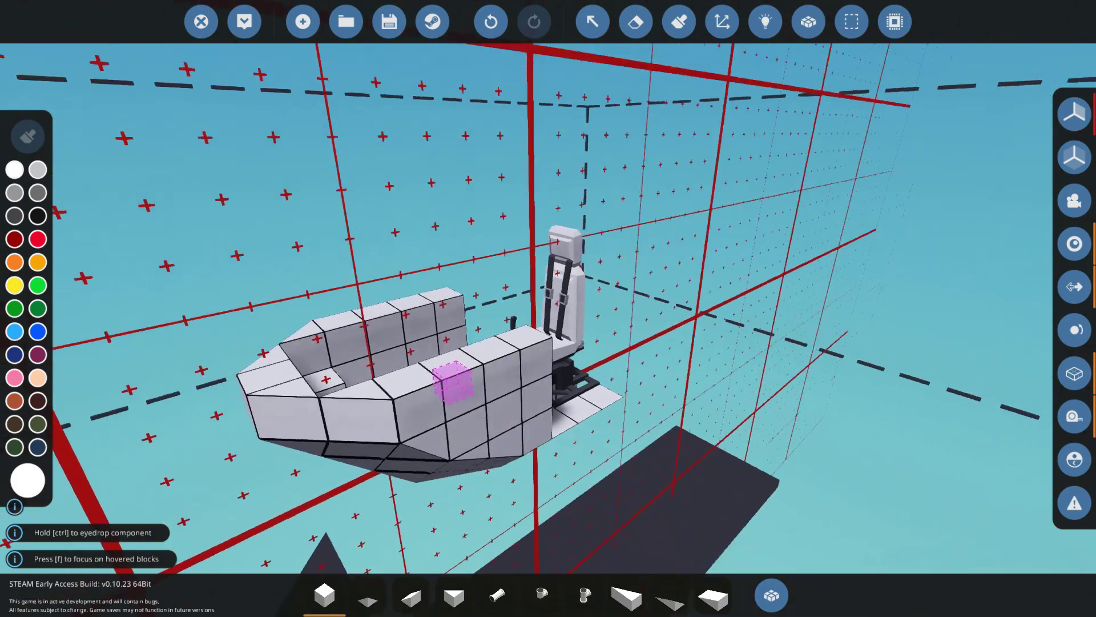
{"action": "scroll", "coordinate": [448, 355], "scroll_direction": "down", "scroll_amount": 2}
{"action": "scroll", "coordinate": [448, 355], "scroll_direction": "up", "scroll_amount": 3}
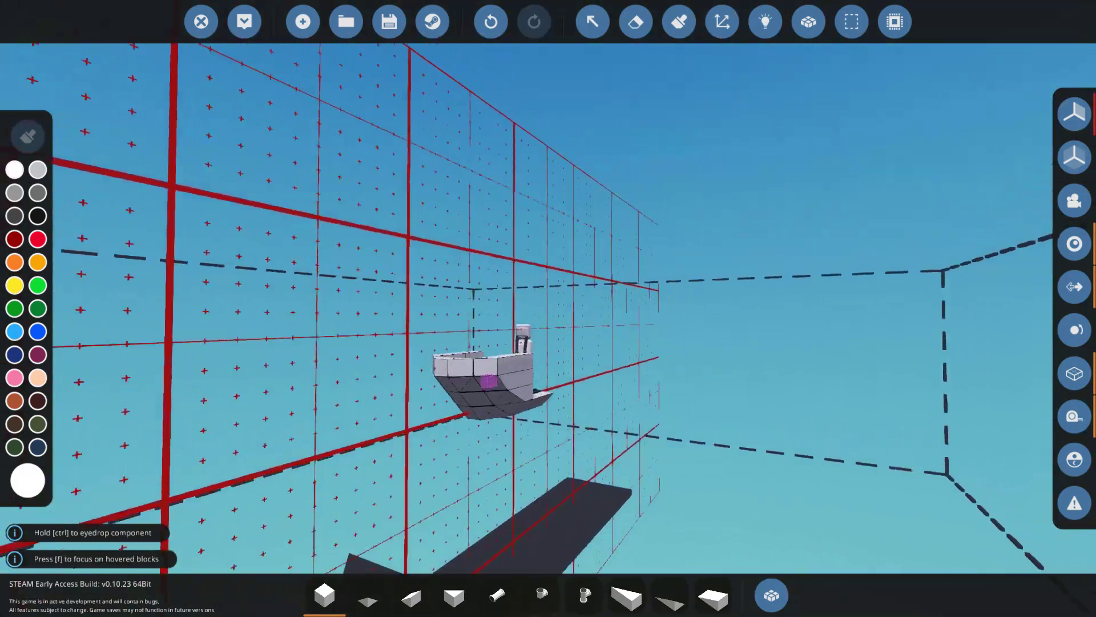
{"action": "scroll", "coordinate": [427, 457], "scroll_direction": "up", "scroll_amount": 2}
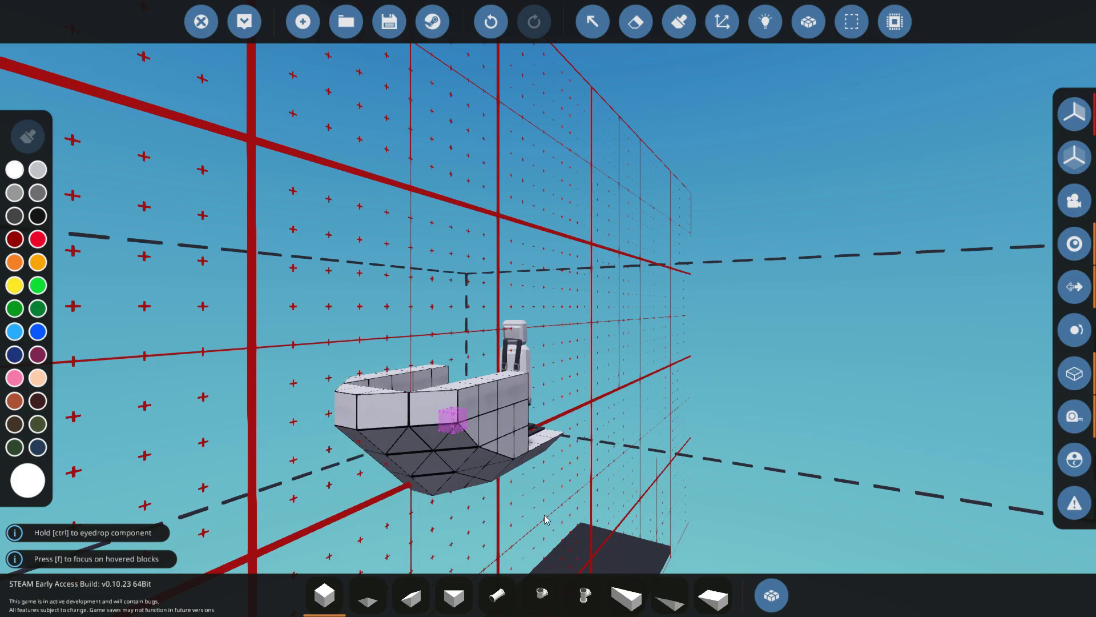
{"action": "scroll", "coordinate": [495, 509], "scroll_direction": "up", "scroll_amount": 5}
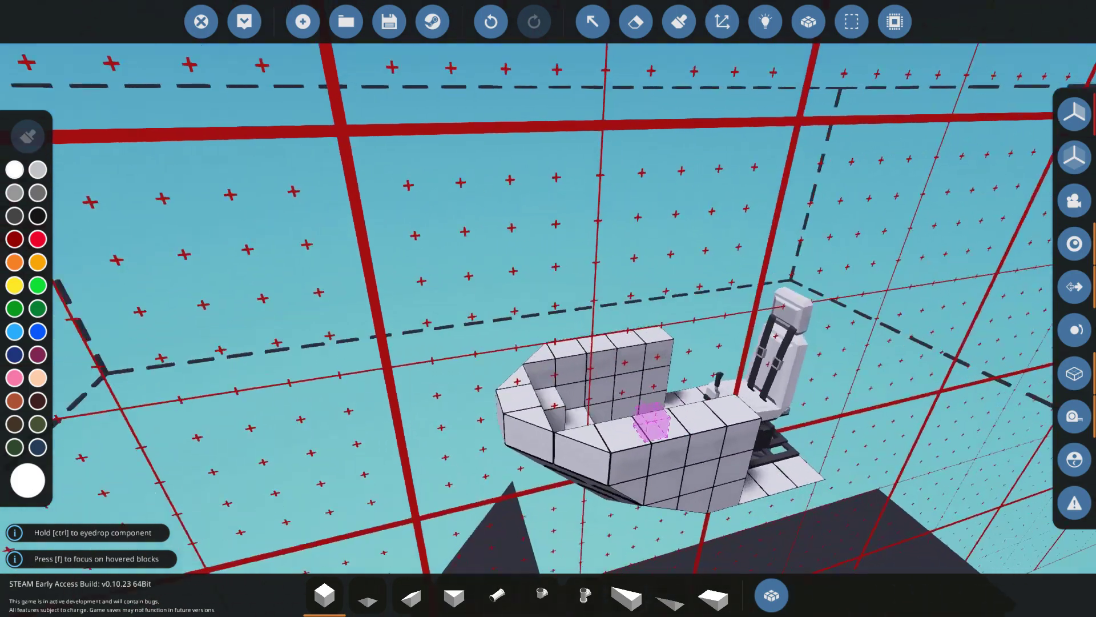
Remove the pilot seat and fill the gaps in the floor between the side walls with basic blocks.
{"action": "scroll", "coordinate": [493, 473], "scroll_direction": "down", "scroll_amount": 5}
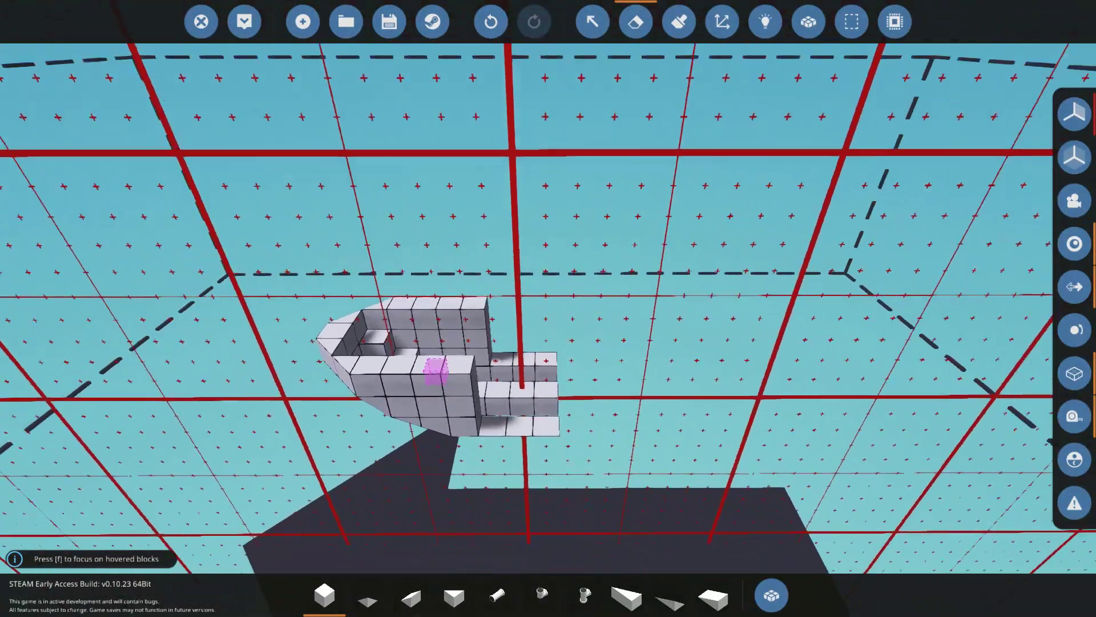
{"action": "scroll", "coordinate": [514, 446], "scroll_direction": "up", "scroll_amount": 4}
{"action": "key", "text": "p"}
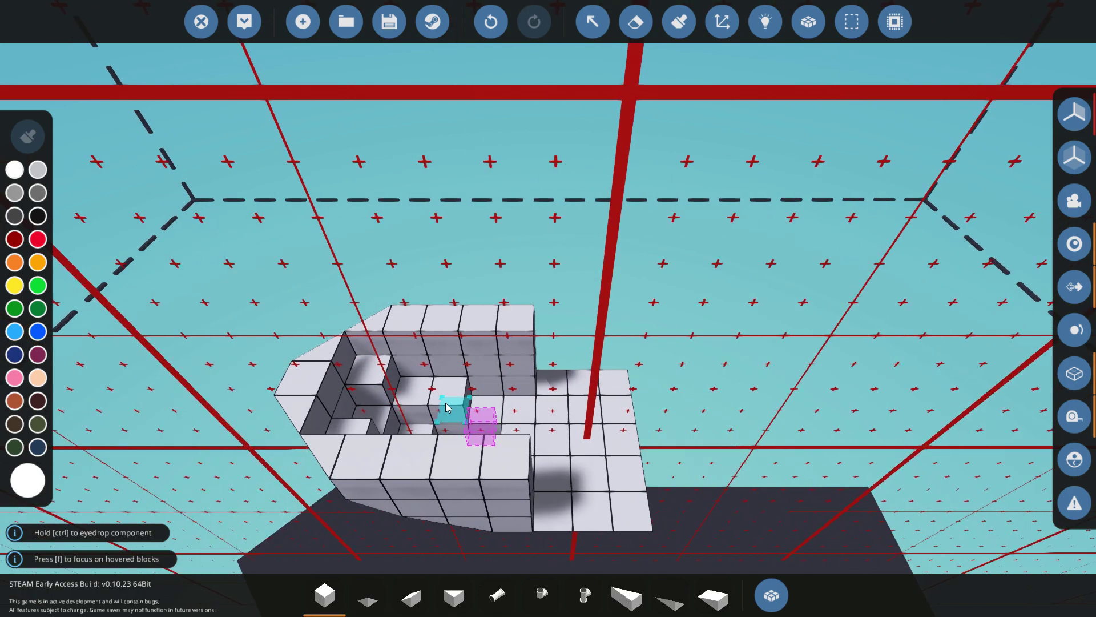
{"action": "key", "text": "q"}
{"action": "left_click", "coordinate": [200, 234]}
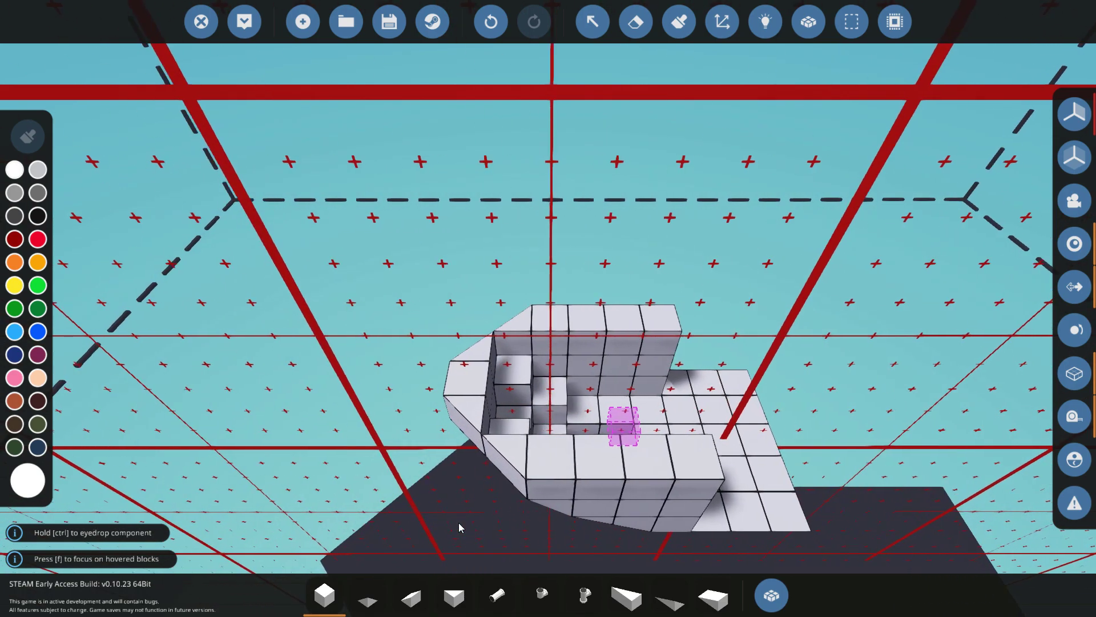
Cover the top of the nose rim with wedges and triangular corner pieces sloping back toward the cockpit.
{"action": "key", "text": "f"}
{"action": "key", "text": "2"}
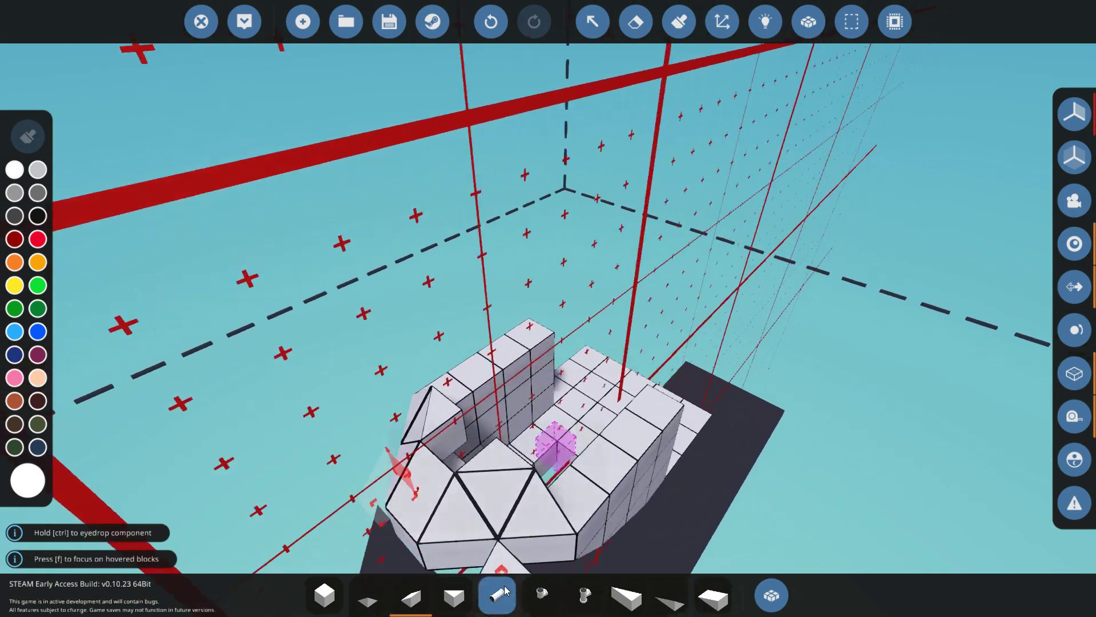
{"action": "key", "text": "4"}
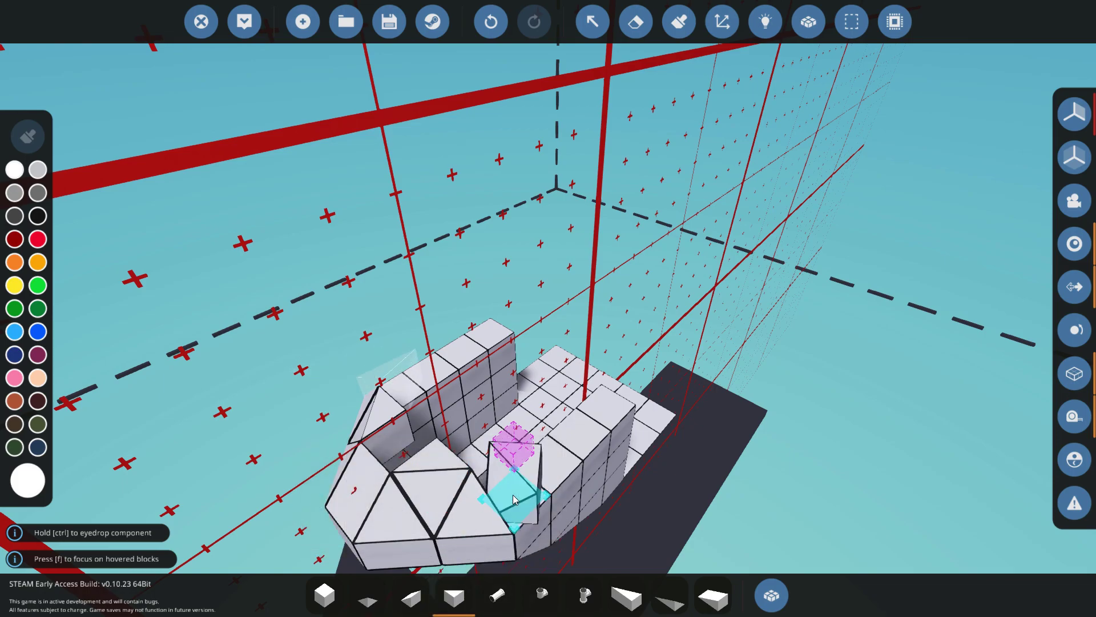
Raise both side walls behind the sloped nose top with runs of basic blocks.
{"action": "left_click", "coordinate": [325, 594]}
{"action": "left_click", "coordinate": [574, 414]}
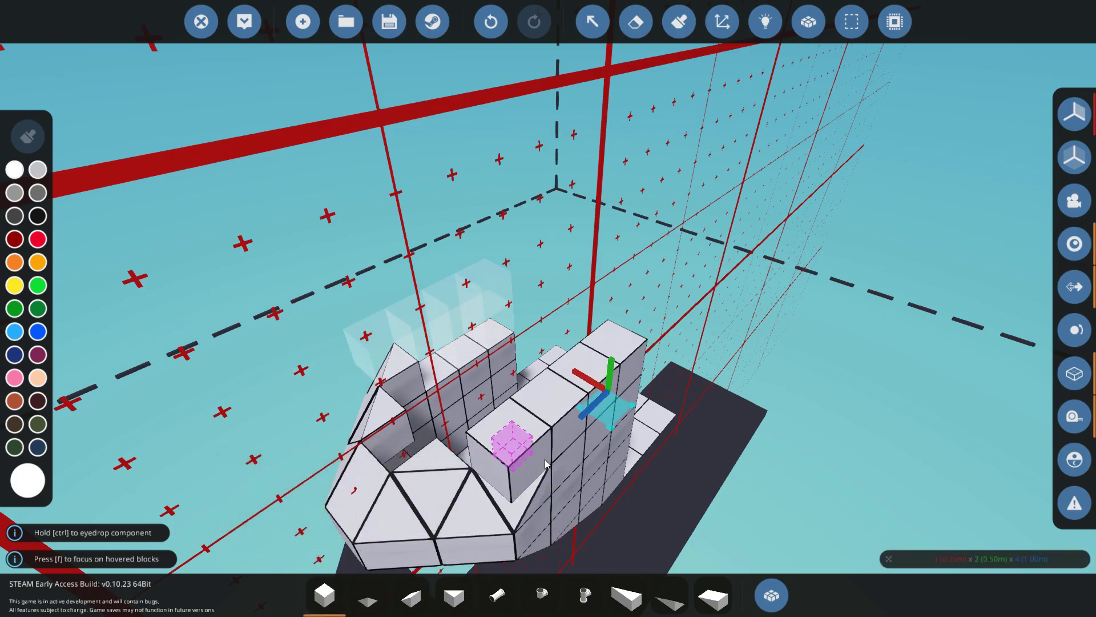
{"action": "left_click", "coordinate": [551, 455]}
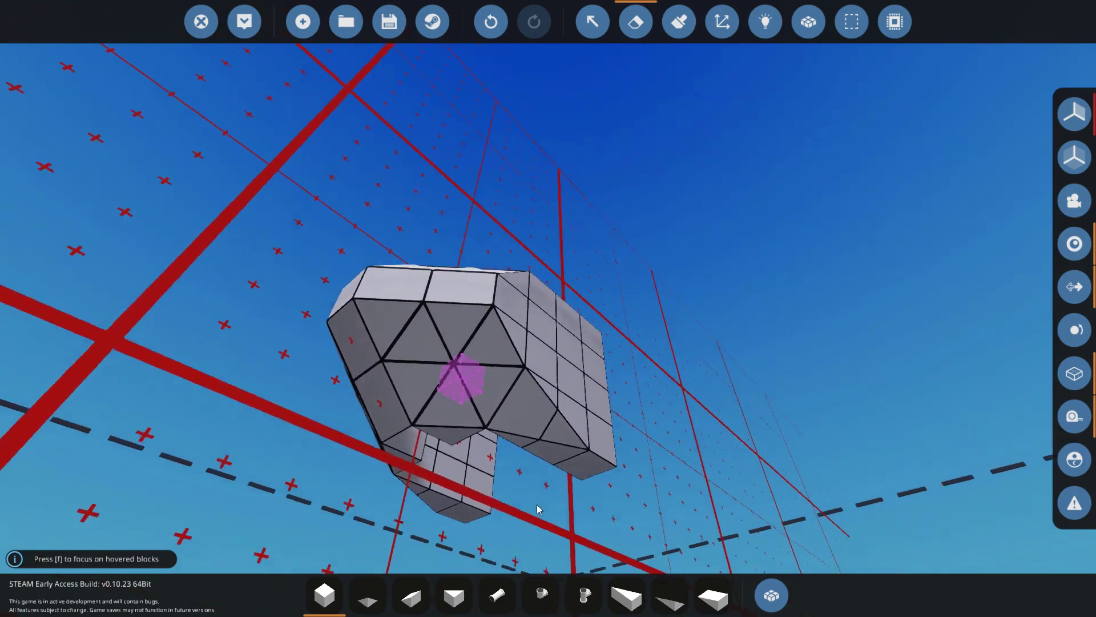
Rebuild the hull's underside behind the nose with 1x2 pyramids, 1x2 inverse pyramids, small pyramids, wedges and blocks.
{"action": "left_click", "coordinate": [669, 597]}
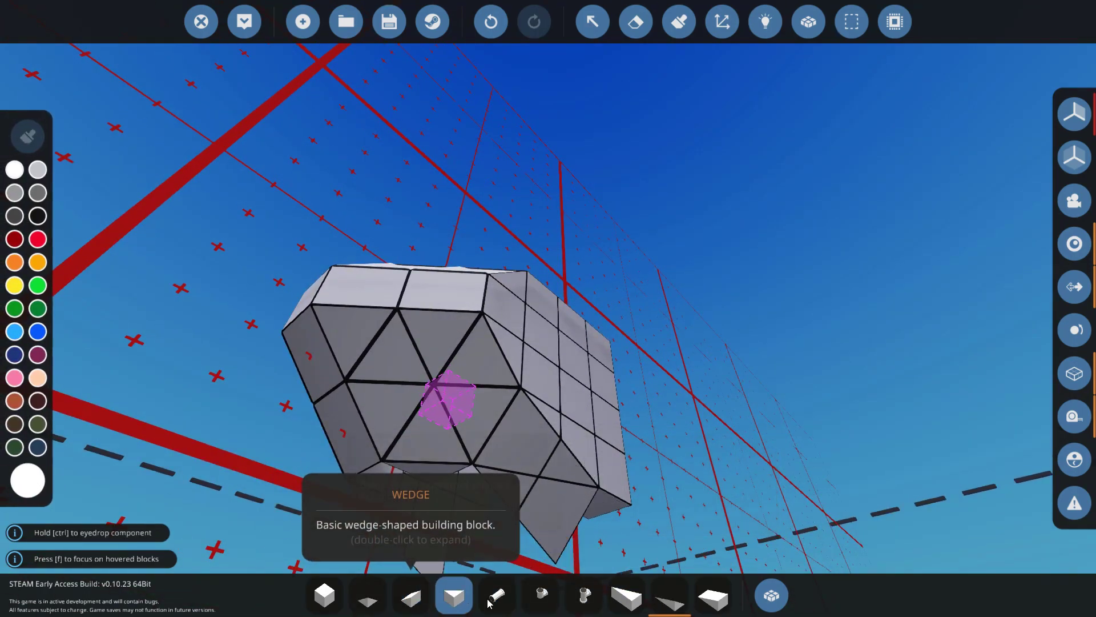
{"action": "left_click", "coordinate": [627, 595]}
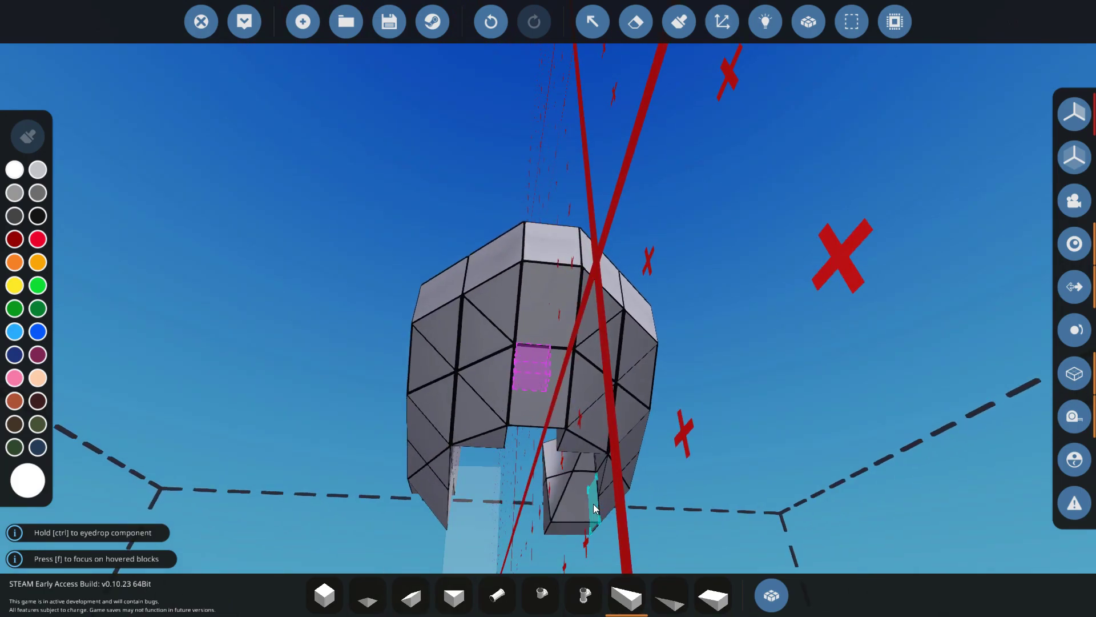
{"action": "left_click", "coordinate": [368, 595]}
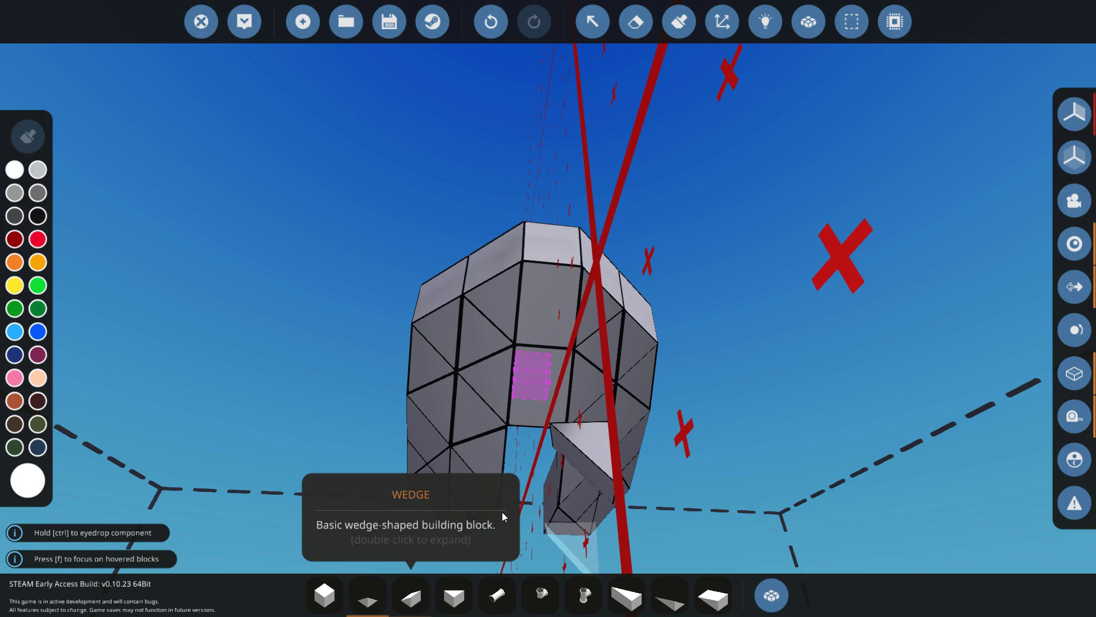
{"action": "left_click", "coordinate": [411, 596]}
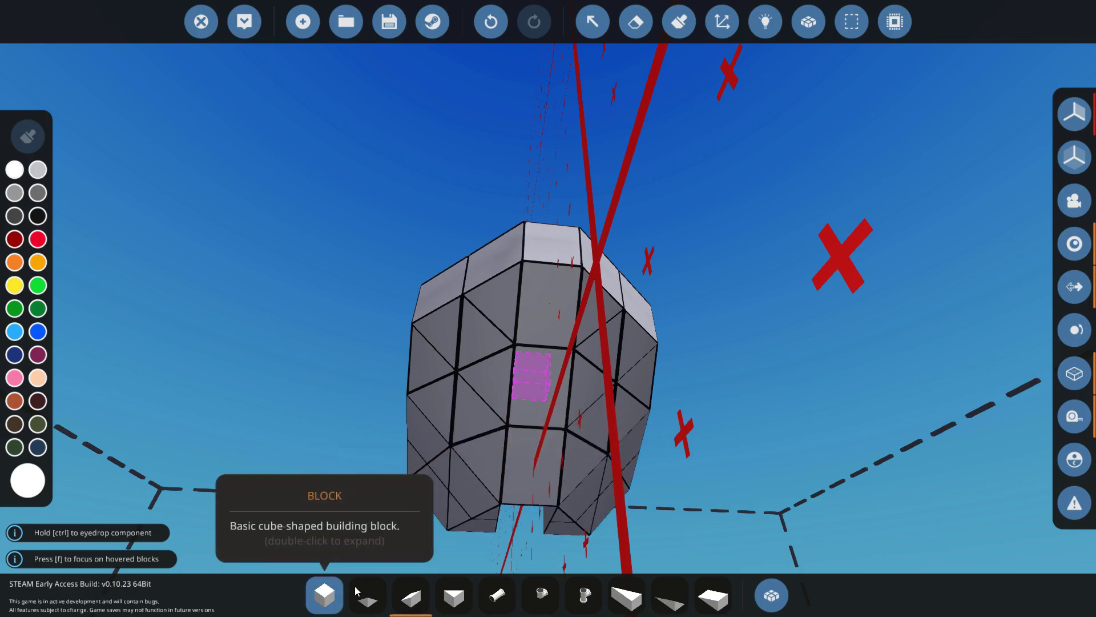
{"action": "left_click", "coordinate": [325, 595]}
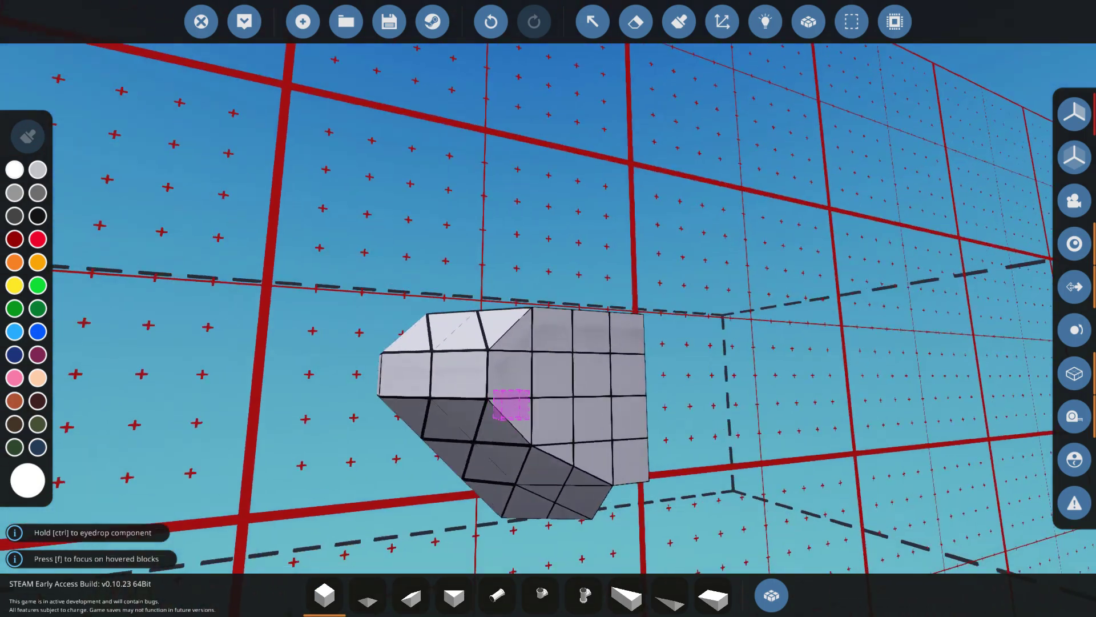
{"action": "left_click", "coordinate": [408, 600]}
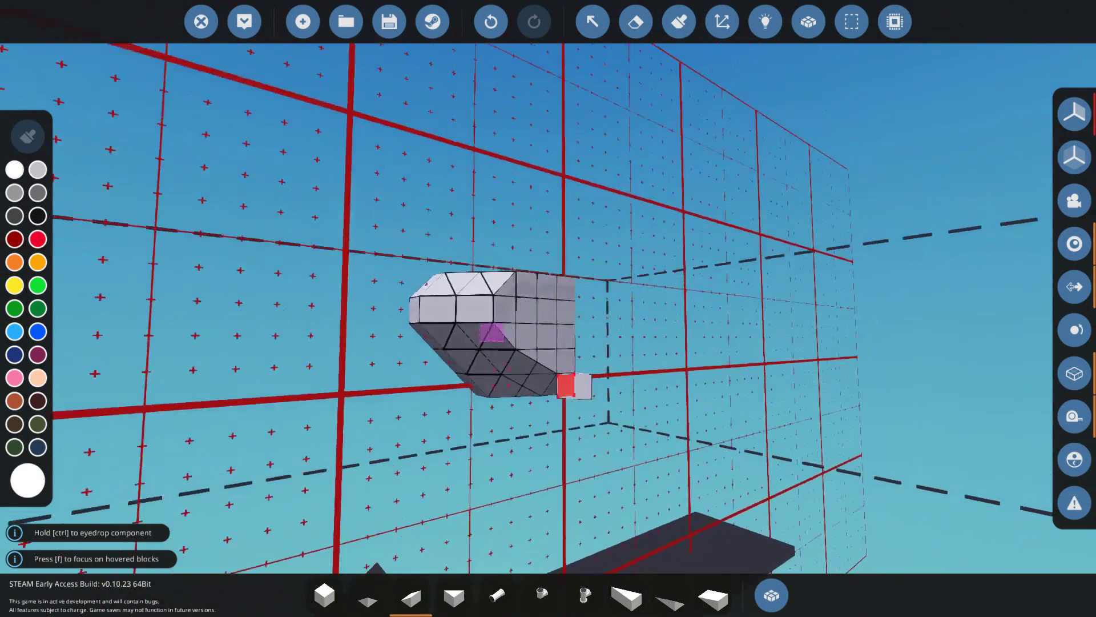
Search the component inventory for "win" and pick an angled window piece for the cockpit.
{"action": "type", "text": "1qw"}
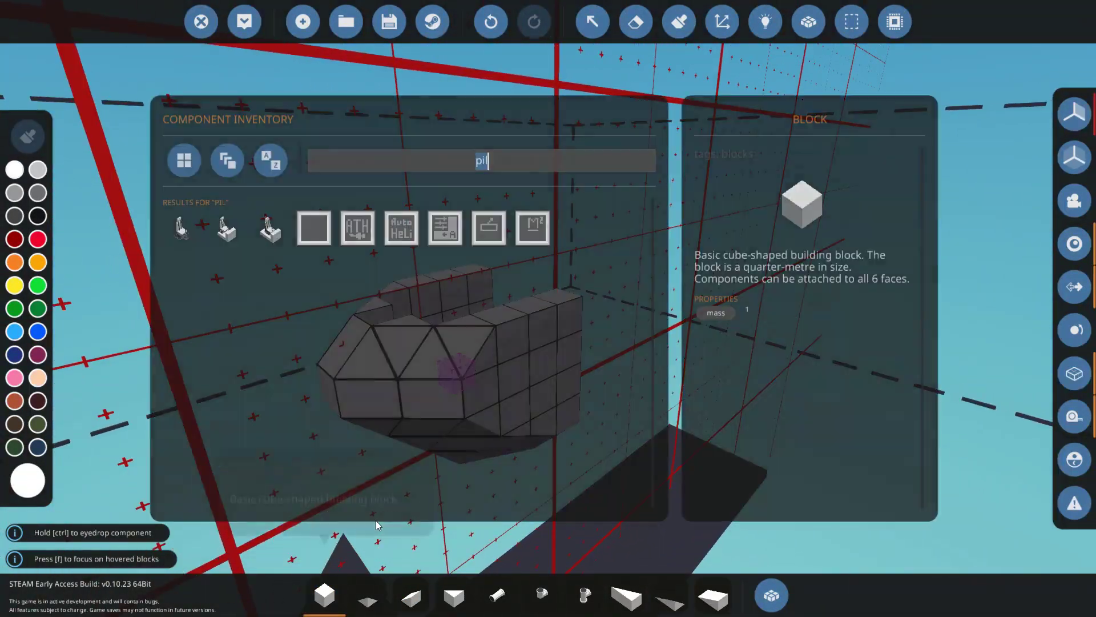
{"action": "type", "text": "in"}
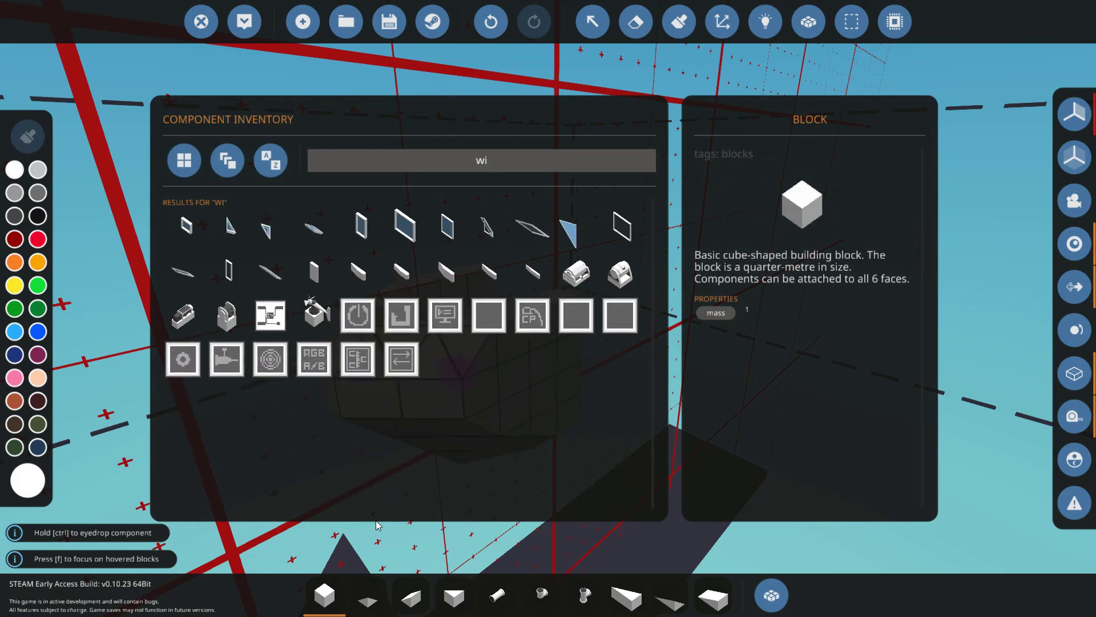
{"action": "left_click", "coordinate": [472, 234]}
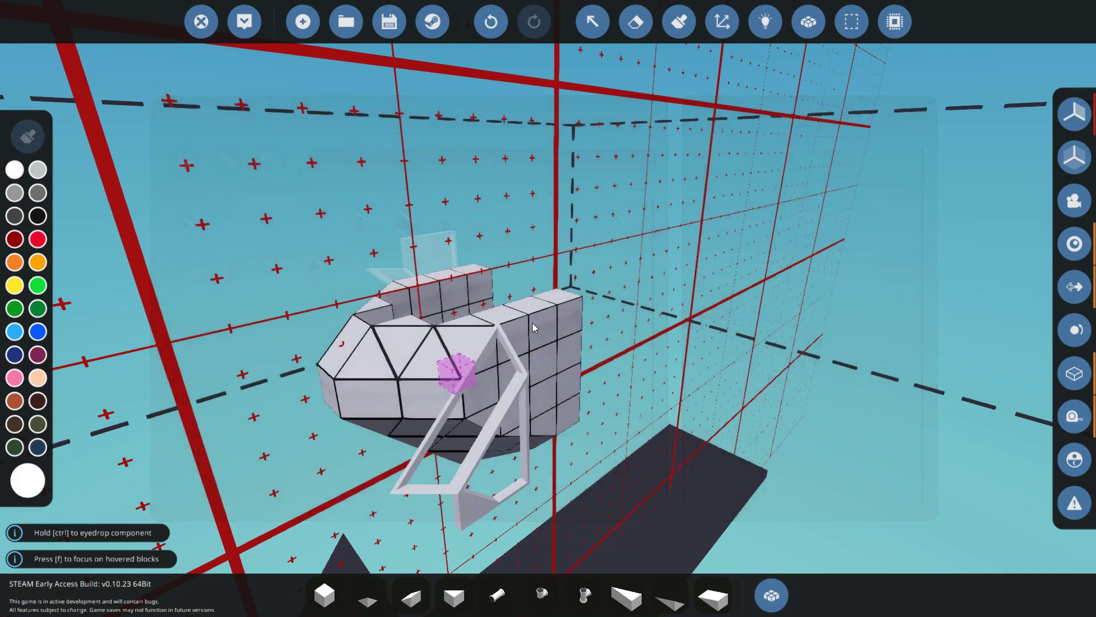
Frame the cockpit in dark grey with corner windows on the side walls and angled windows sloping up from the nose.
{"action": "left_click", "coordinate": [18, 220]}
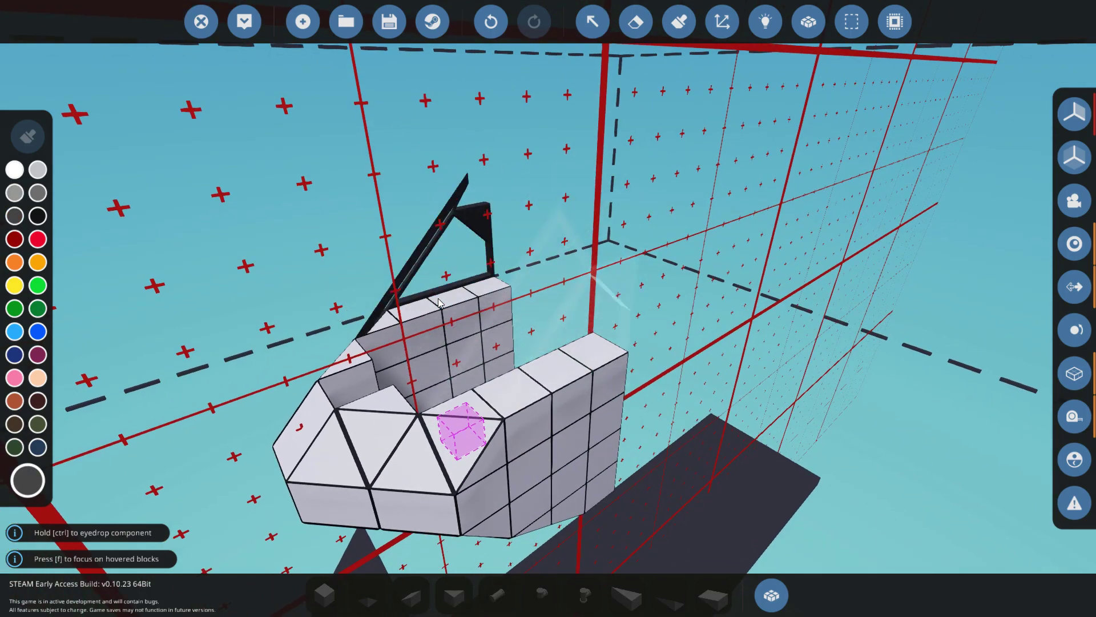
{"action": "scroll", "coordinate": [709, 350], "scroll_direction": "down", "scroll_amount": 5}
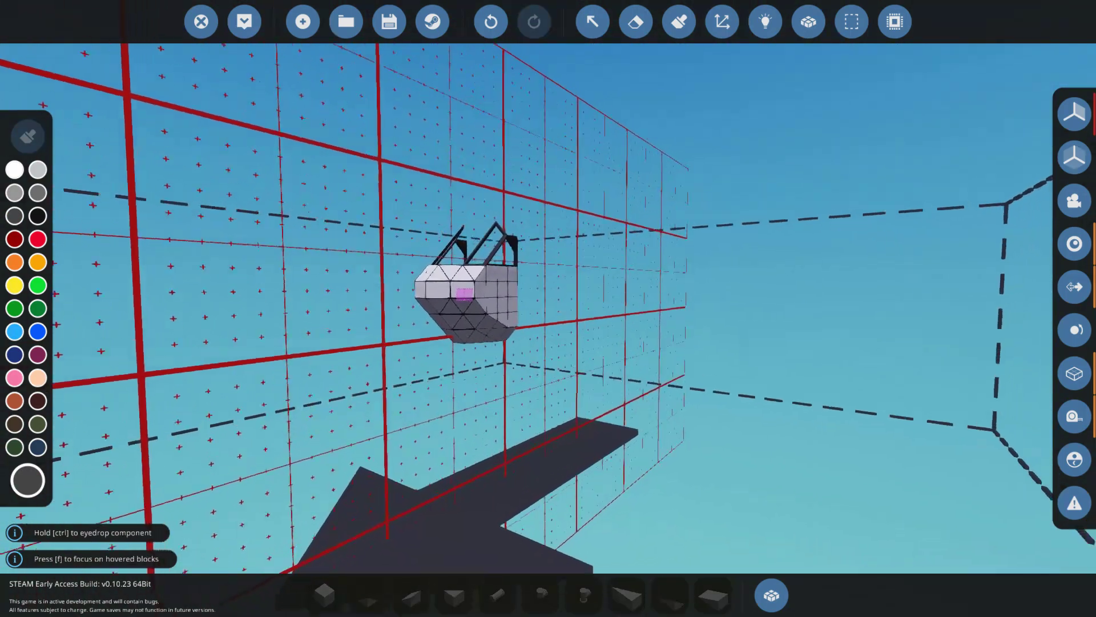
{"action": "key", "text": "q"}
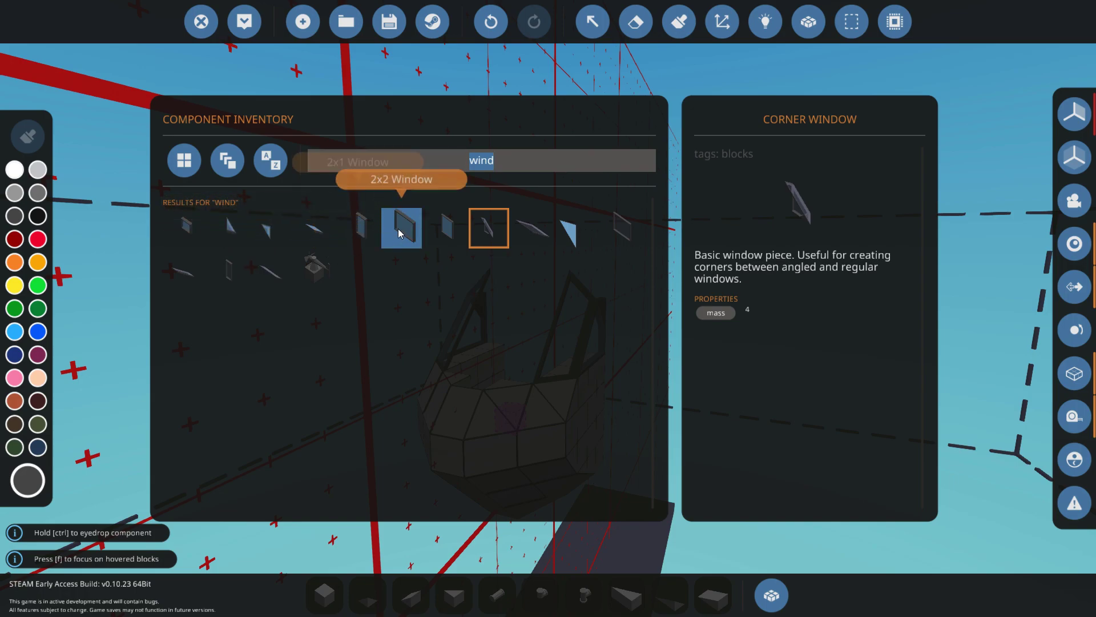
{"action": "left_click", "coordinate": [531, 228]}
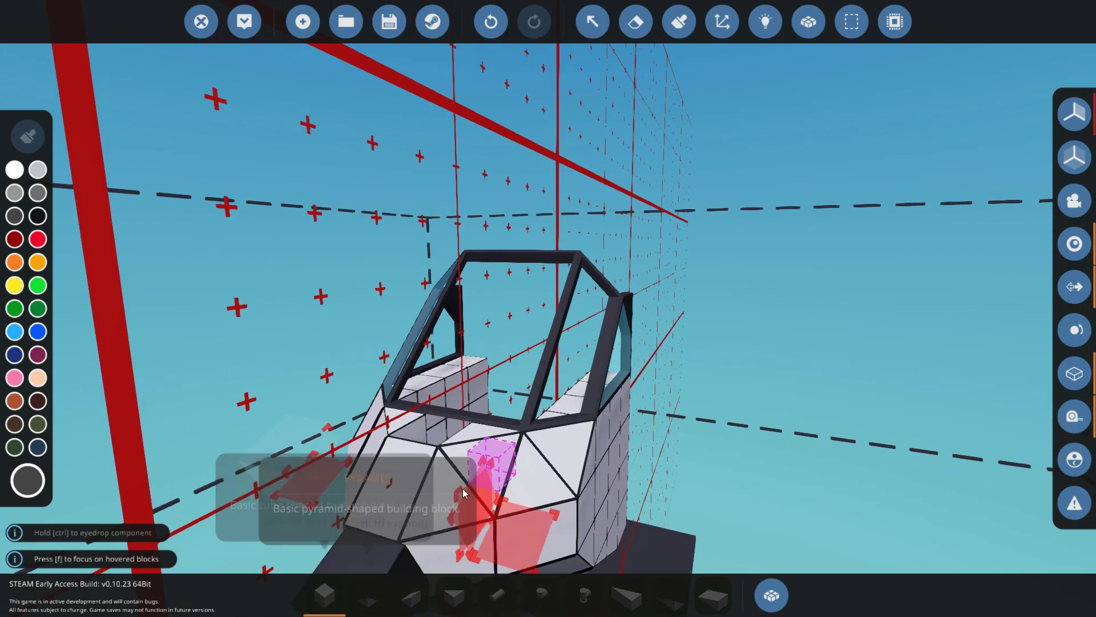
Resample the white hull block and flare out the lower rear of both side walls with 1x2 pyramids.
{"action": "left_click", "coordinate": [358, 483], "text": "ctrl"}
{"action": "key", "text": "s"}
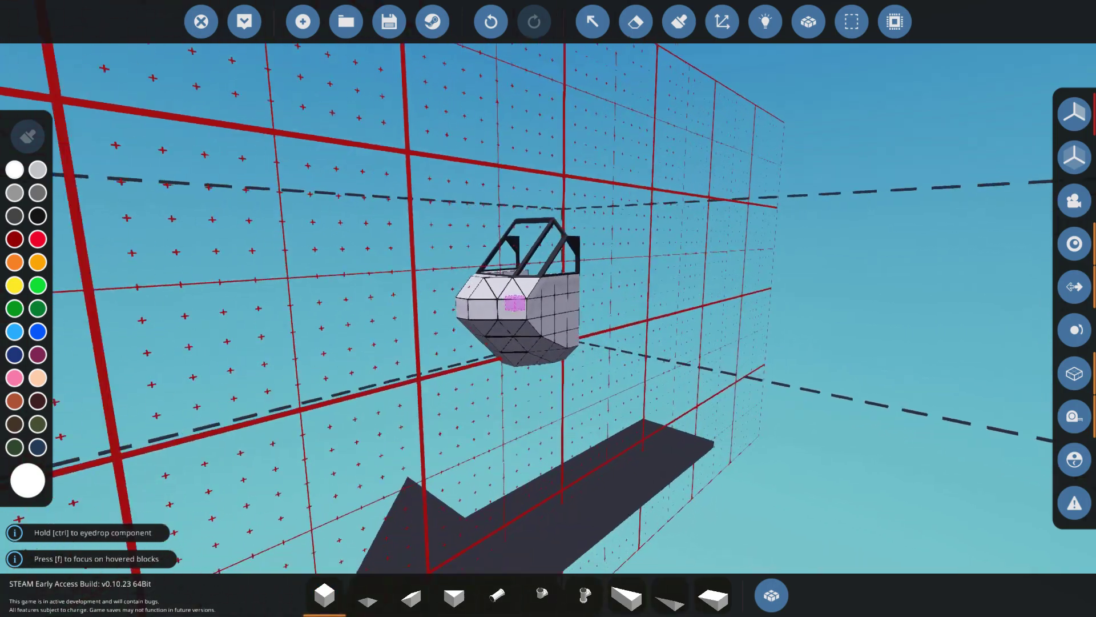
{"action": "key", "text": "w"}
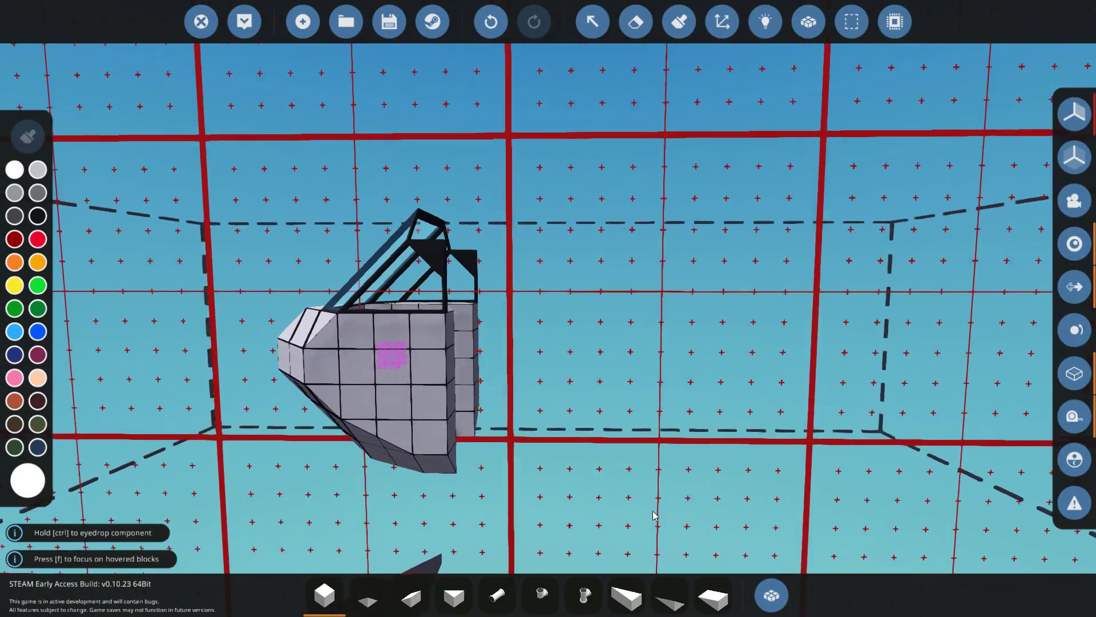
{"action": "key", "text": "w"}
{"action": "key", "text": "w"}
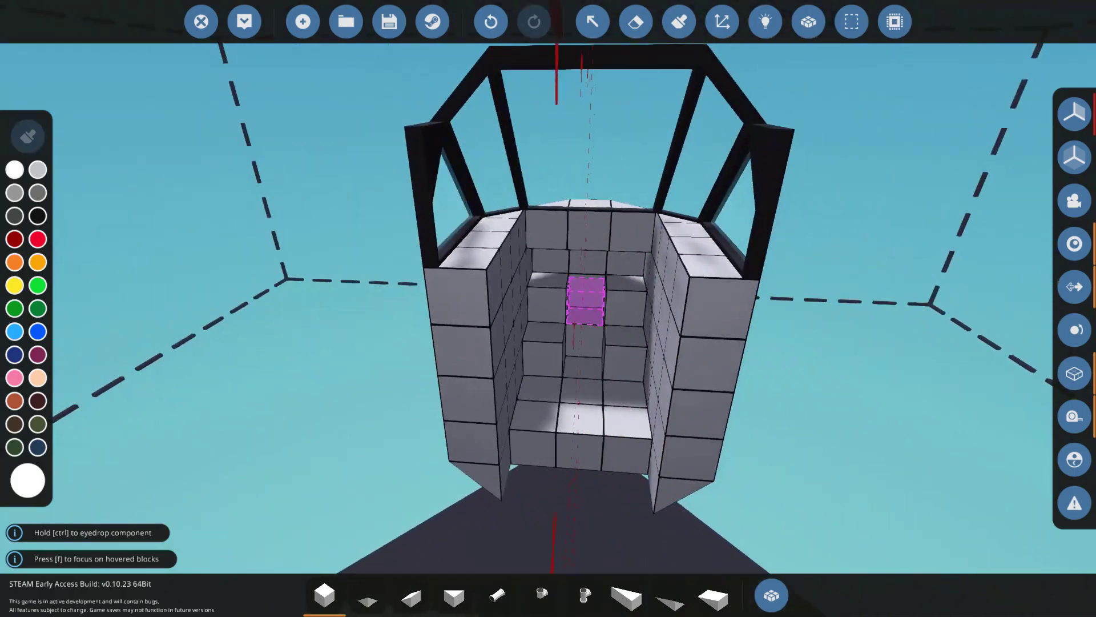
{"action": "key", "text": "a"}
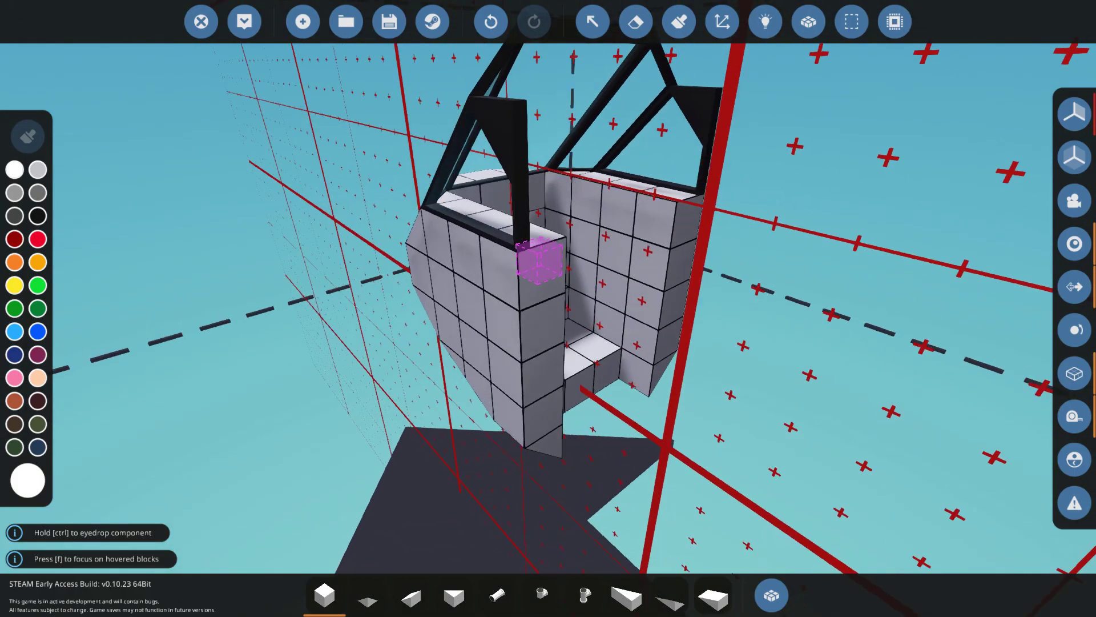
{"action": "key", "text": "s"}
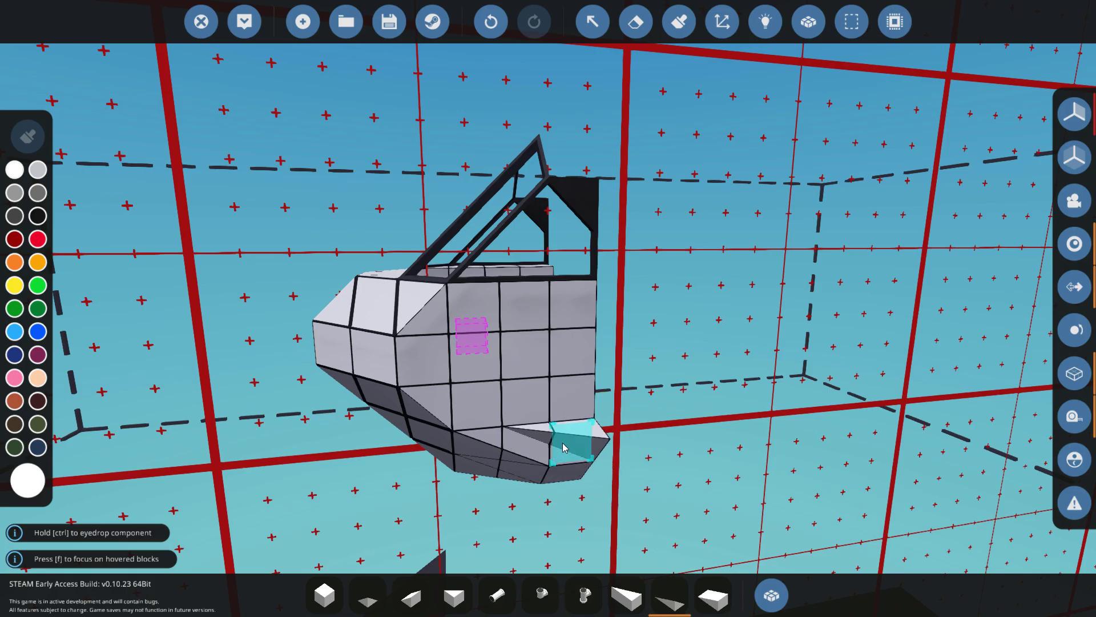
{"action": "key", "text": "w"}
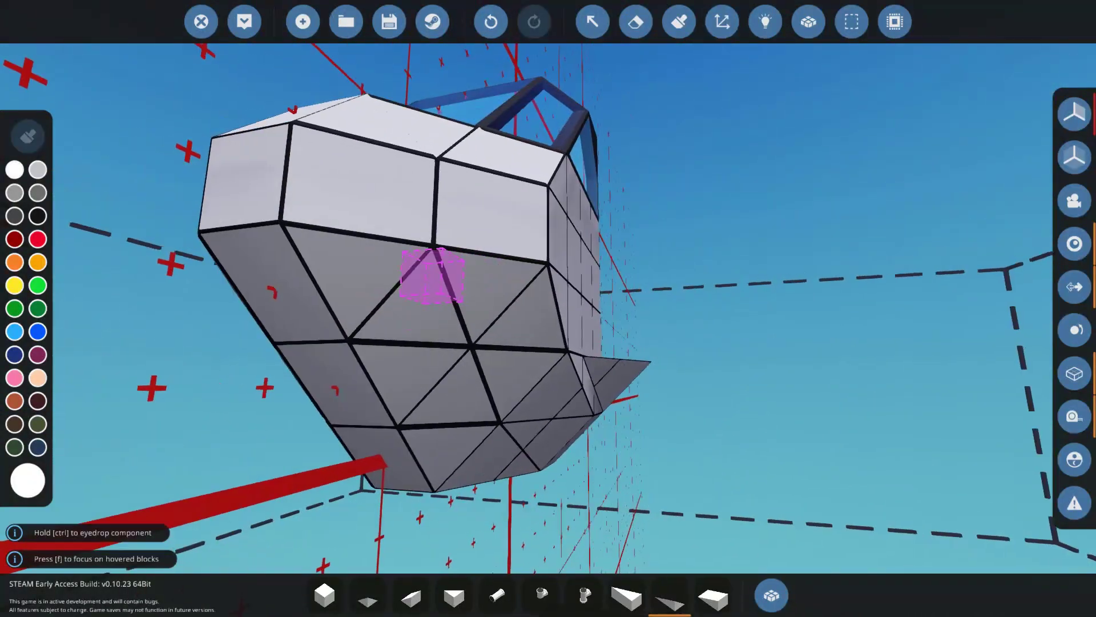
{"action": "key", "text": "w"}
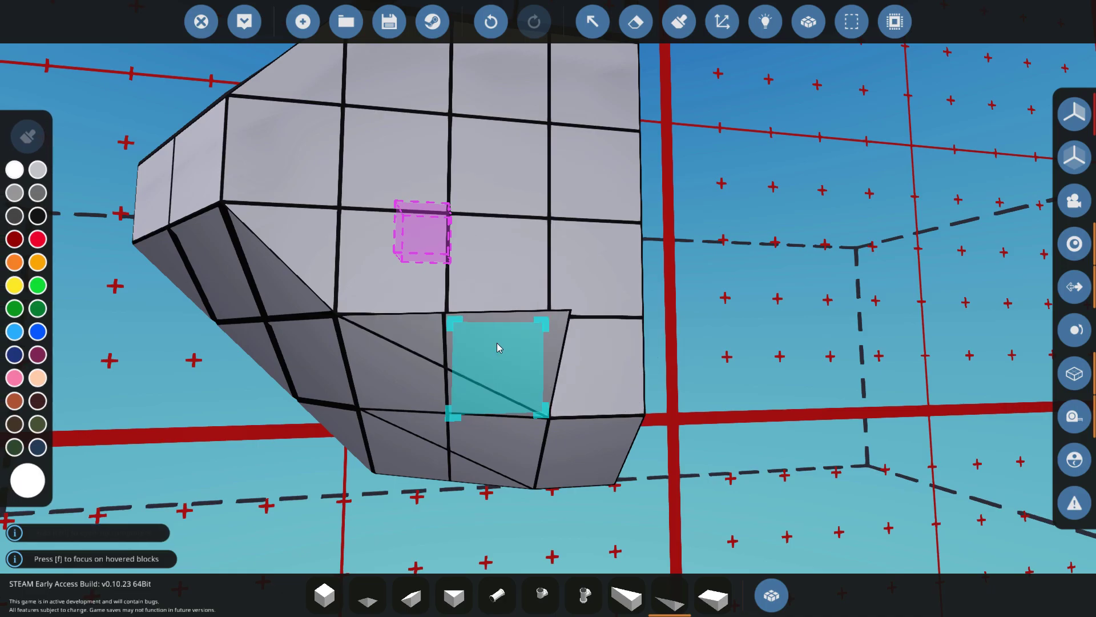
{"action": "key", "text": "s"}
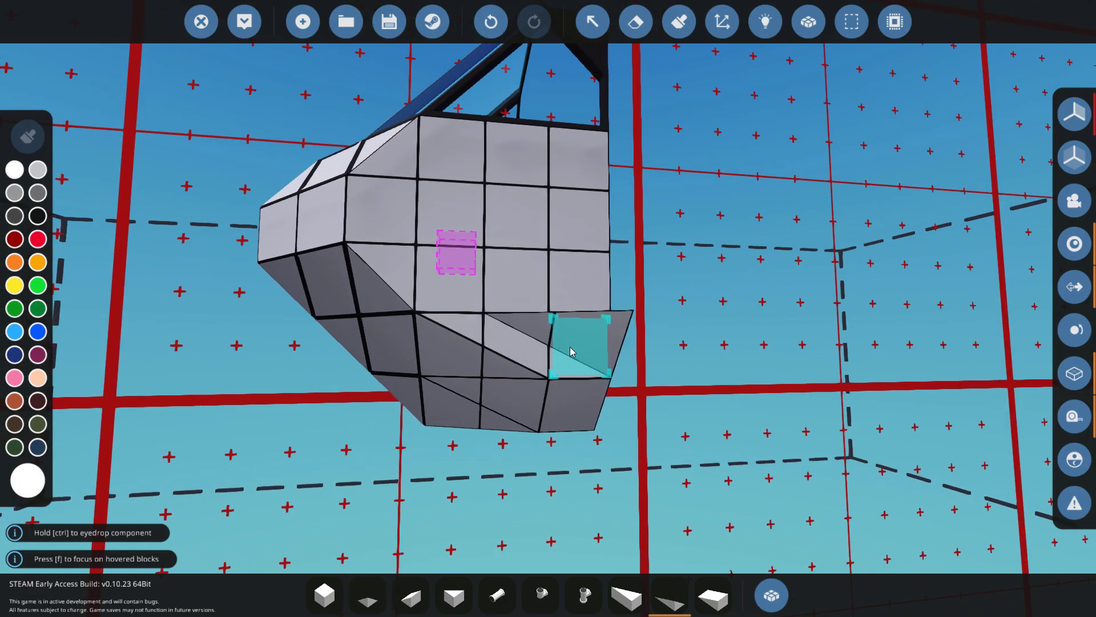
{"action": "key", "text": "e"}
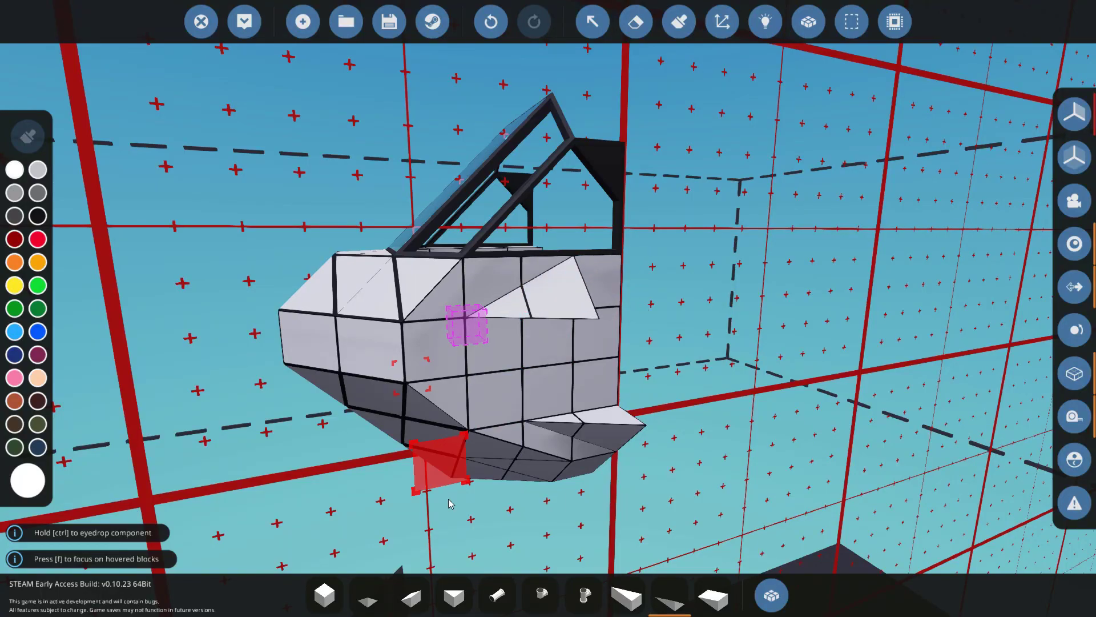
Build a bulge along both hull sides with pyramids, wedges and 1x2 wedges, including a wedge row below the window frames.
{"action": "left_click", "coordinate": [368, 596]}
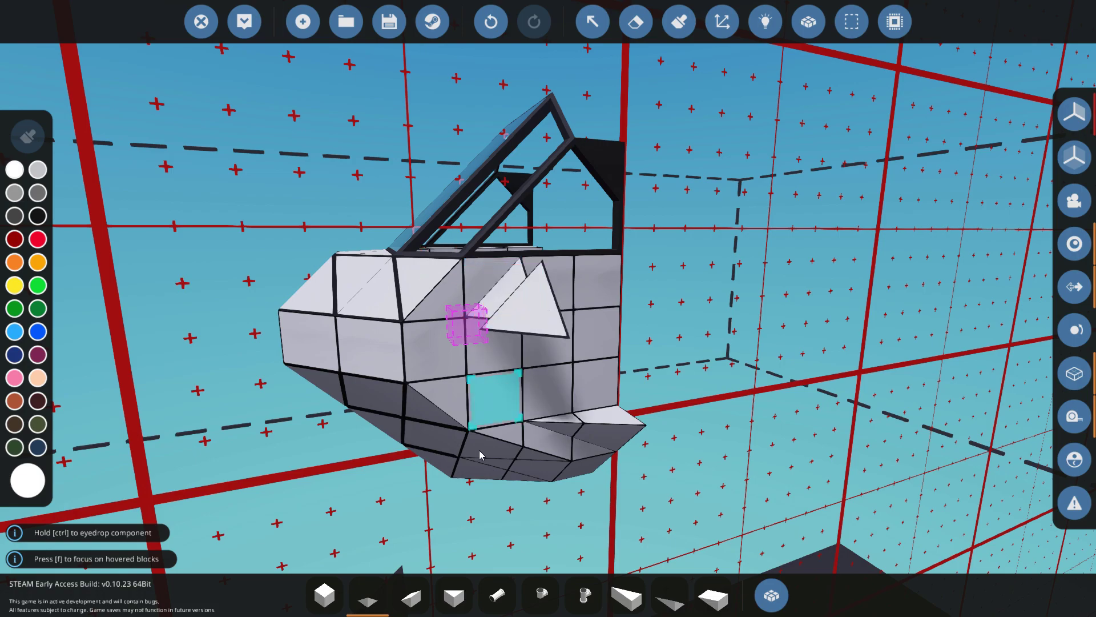
{"action": "left_click", "coordinate": [411, 597]}
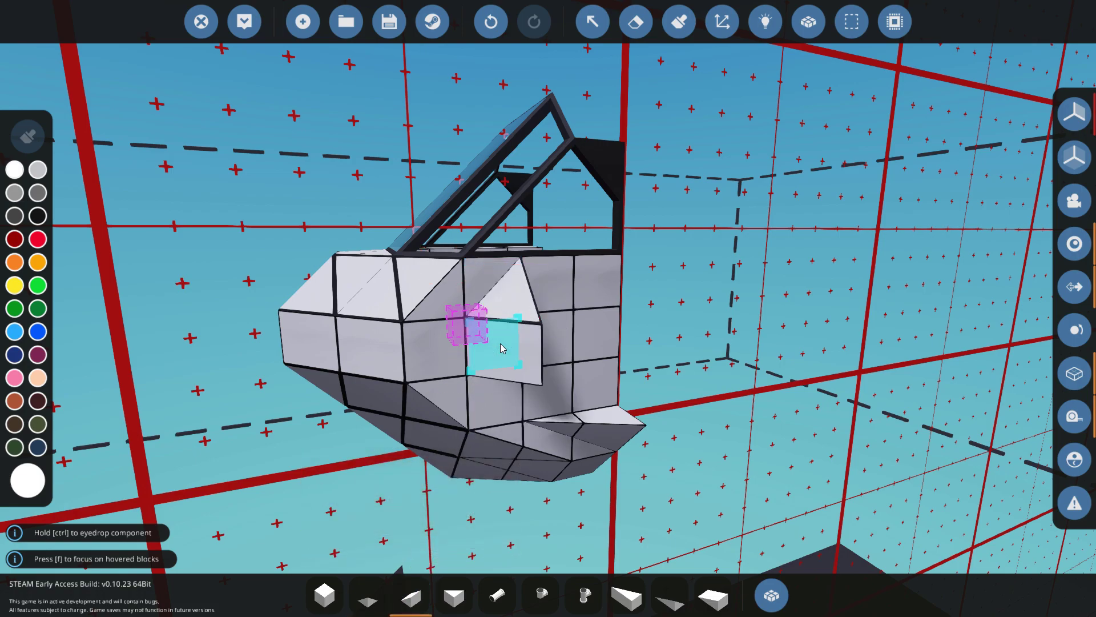
{"action": "left_click", "coordinate": [626, 597]}
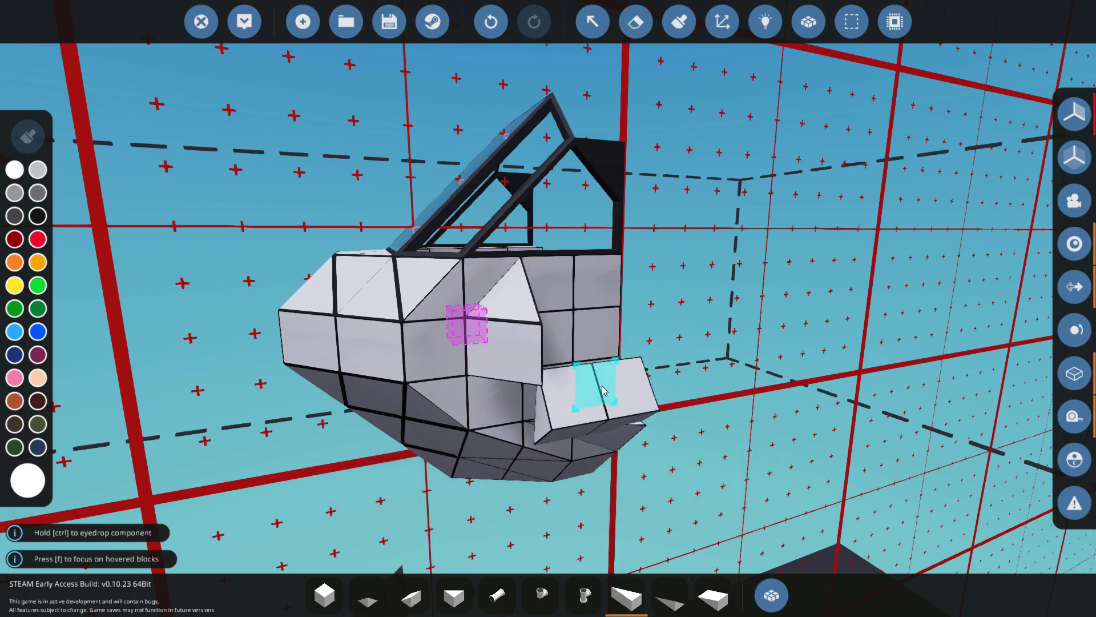
{"action": "left_click", "coordinate": [367, 596]}
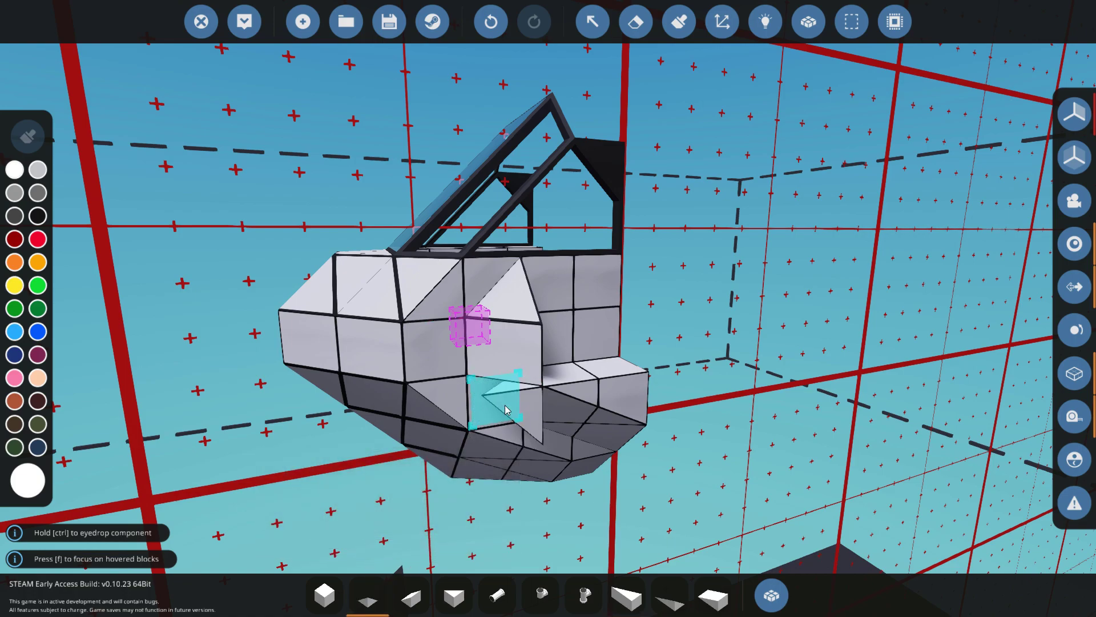
{"action": "left_click", "coordinate": [454, 596]}
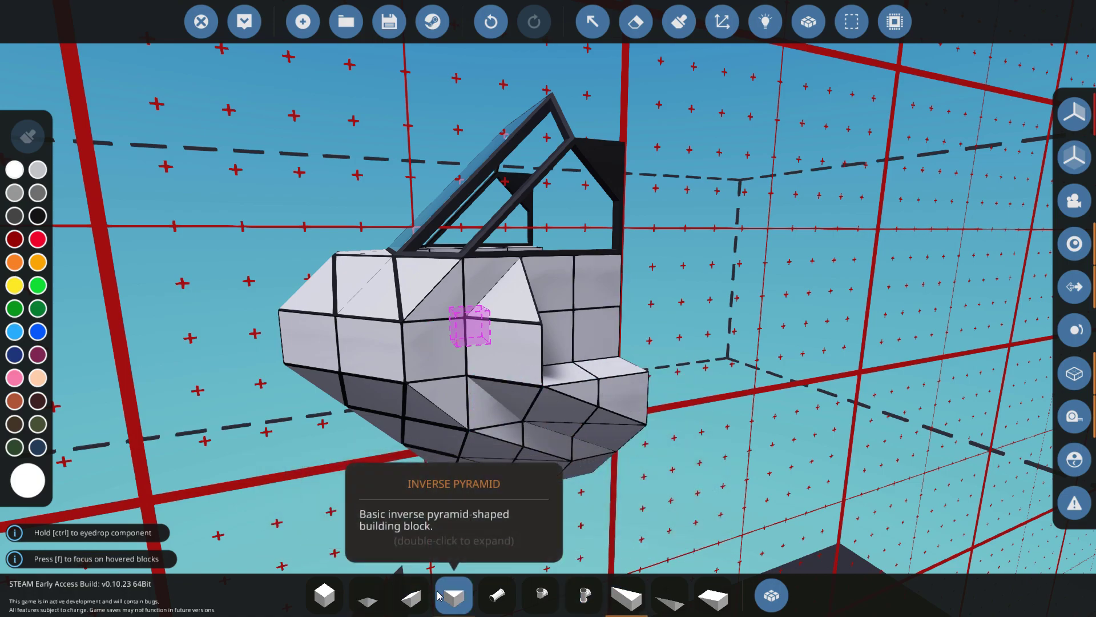
{"action": "left_click", "coordinate": [410, 597]}
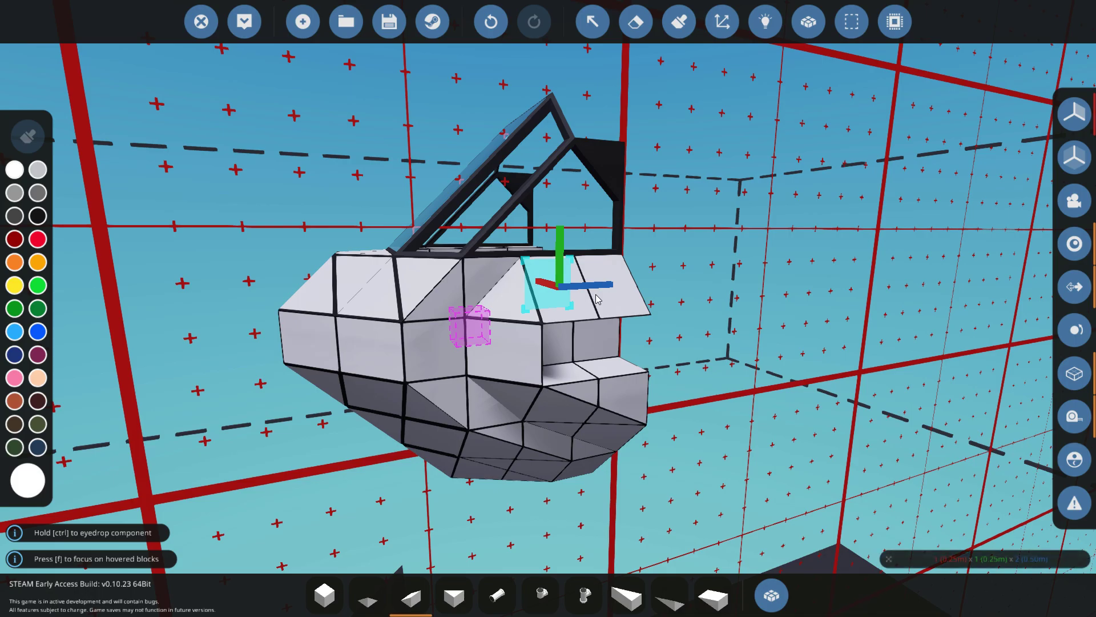
Erase the lower transition pieces at the front of the side bulges, just behind the nose.
{"action": "key", "text": "s"}
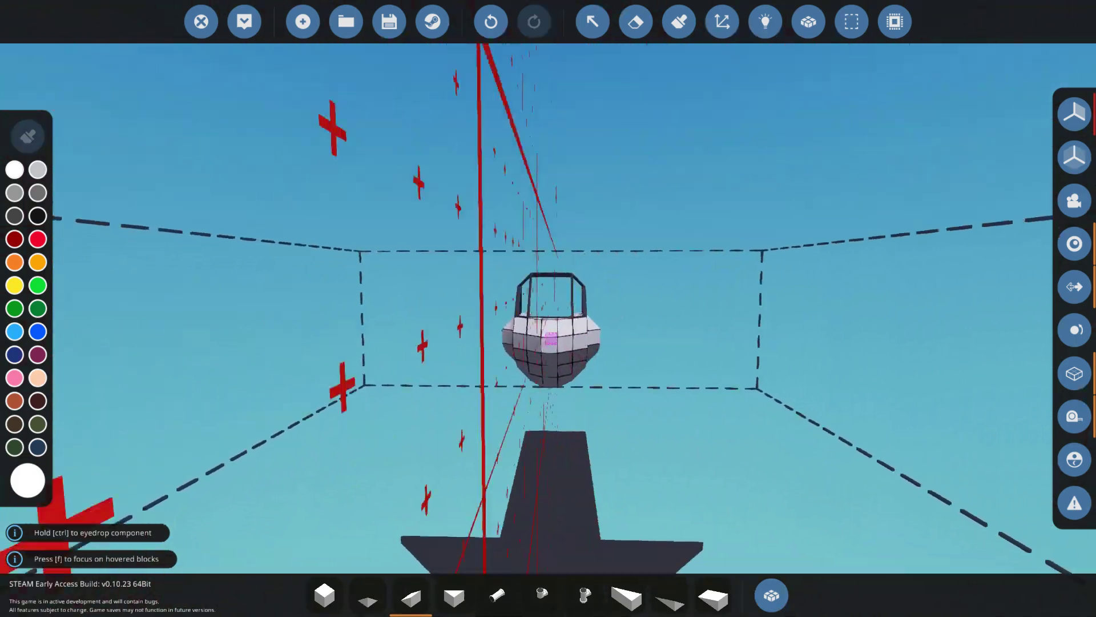
{"action": "key", "text": "w"}
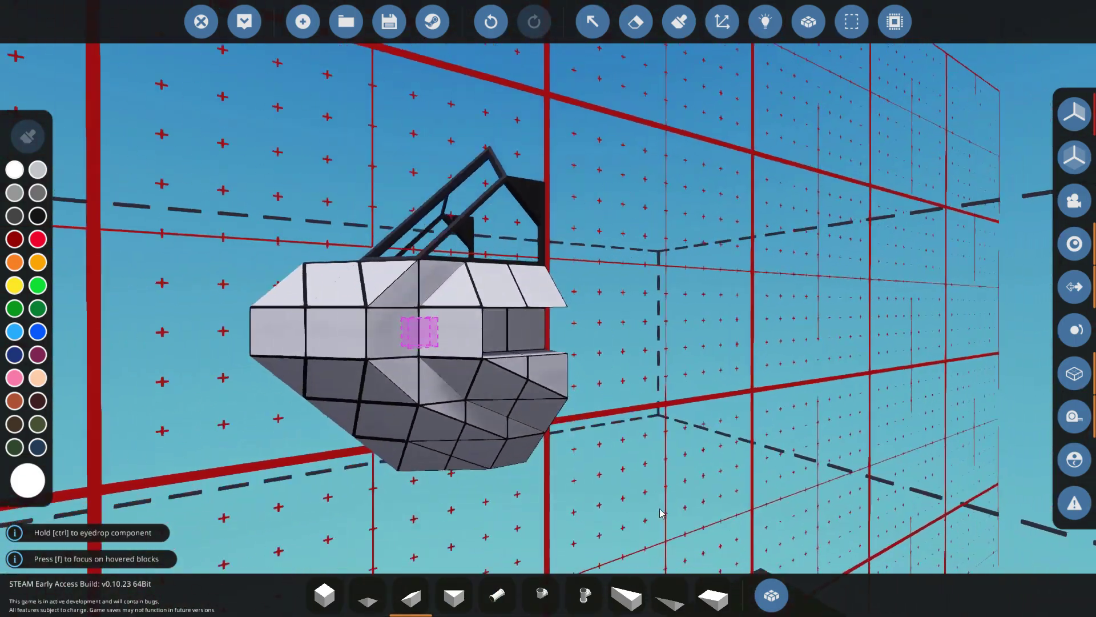
{"action": "key", "text": "w"}
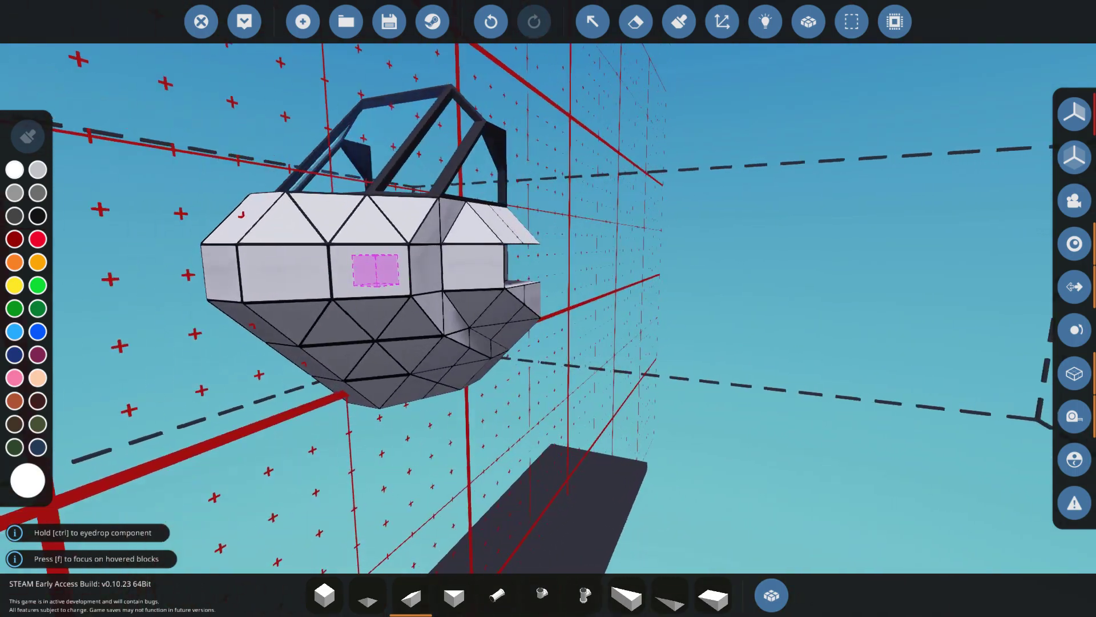
{"action": "key", "text": "s"}
{"action": "key", "text": "w"}
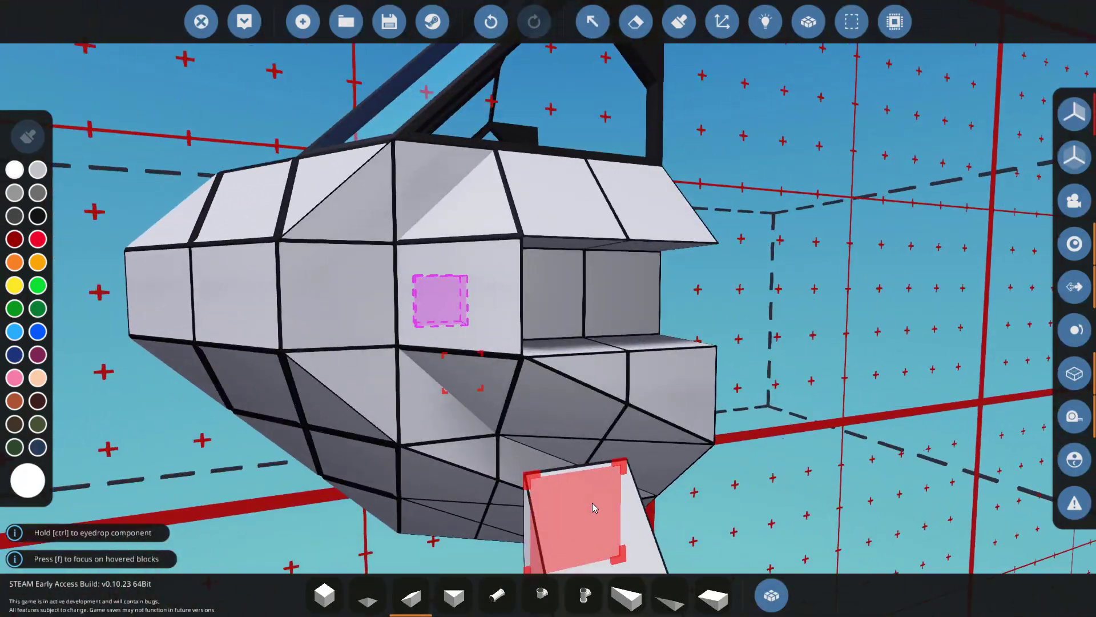
{"action": "key", "text": "s"}
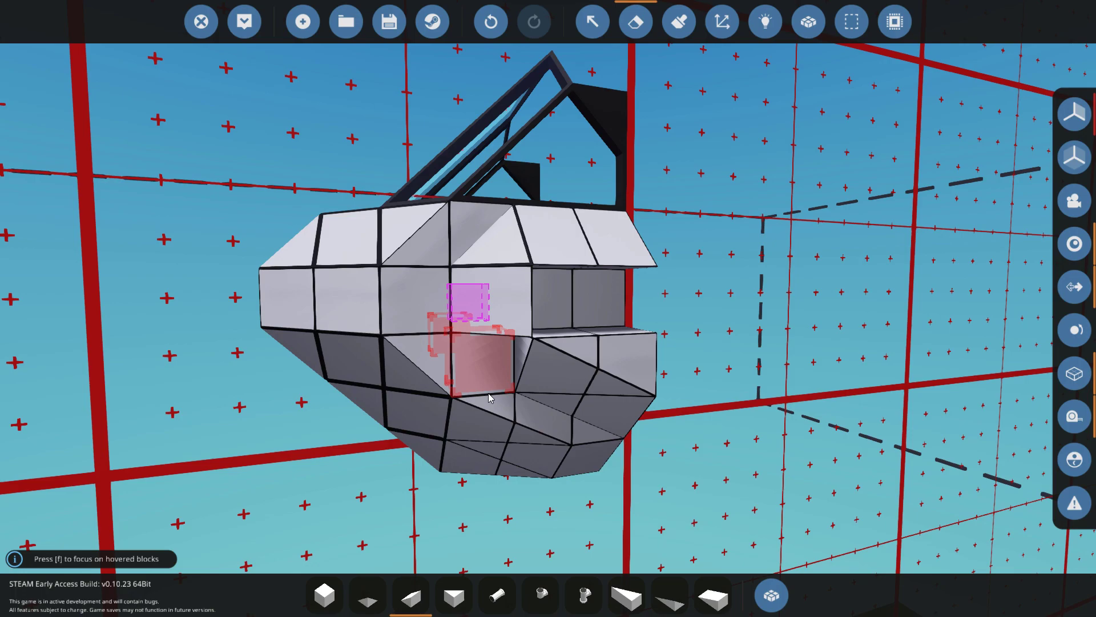
Reshape the front of both side bulges with 1x2 pyramids and 1x2 inverse pyramids so they taper into the nose.
{"action": "left_click", "coordinate": [670, 595]}
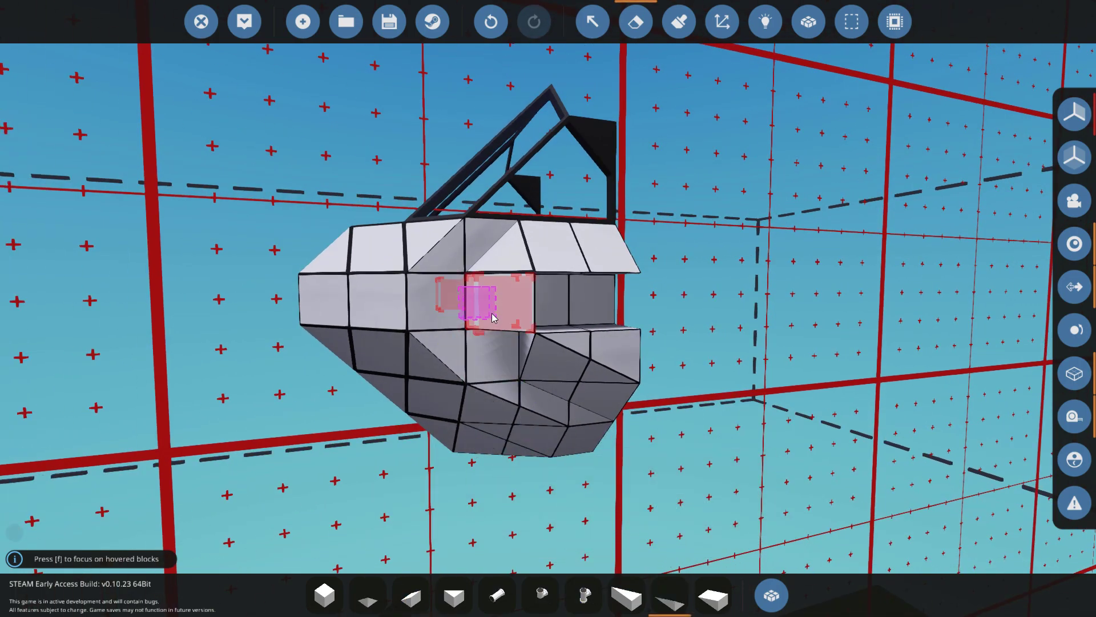
{"action": "left_click", "coordinate": [495, 364]}
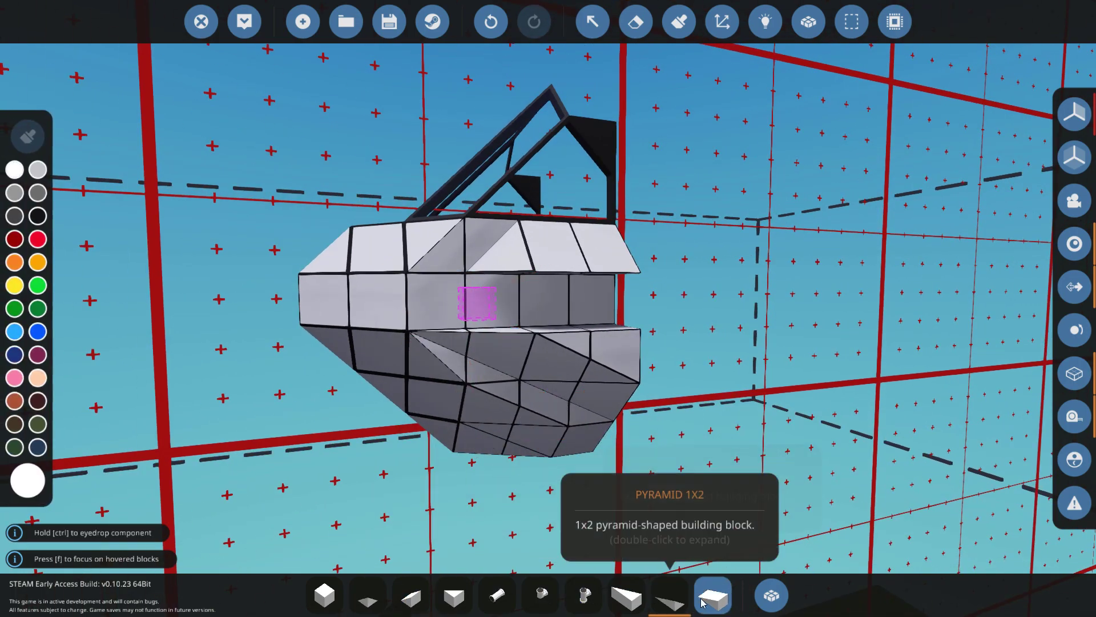
{"action": "left_click", "coordinate": [713, 595]}
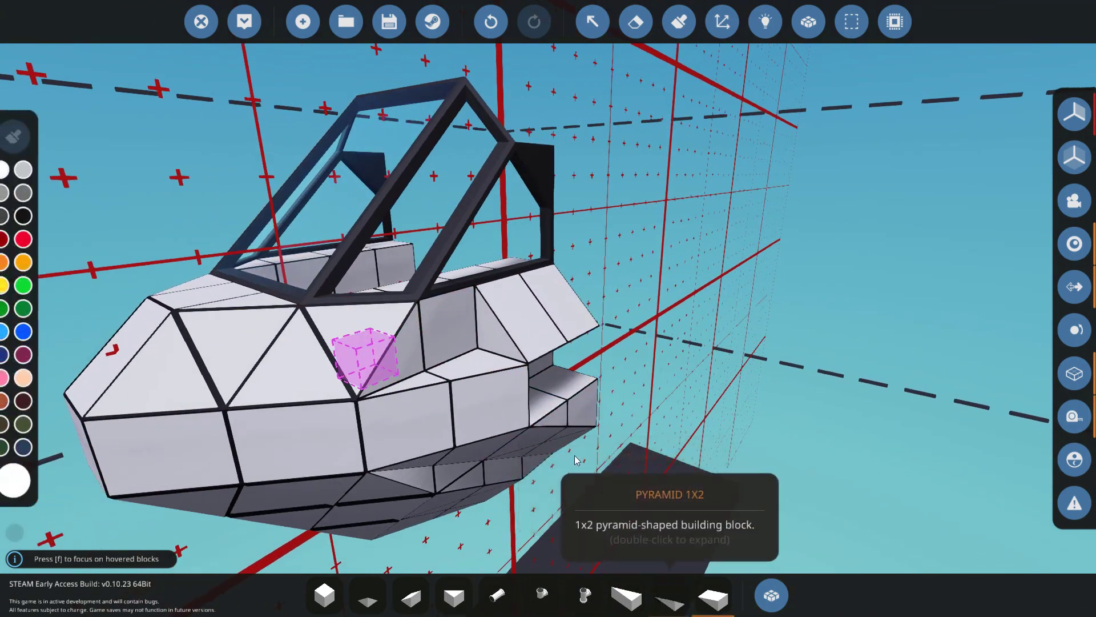
{"action": "left_click", "coordinate": [670, 596]}
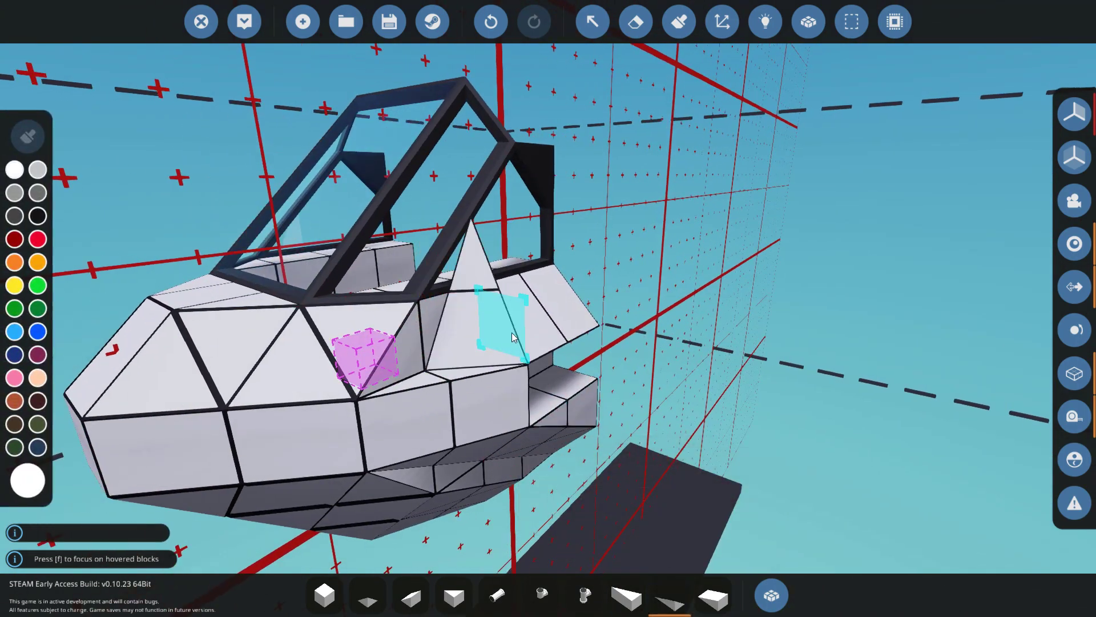
{"action": "scroll", "coordinate": [512, 337], "scroll_direction": "down", "scroll_amount": 10}
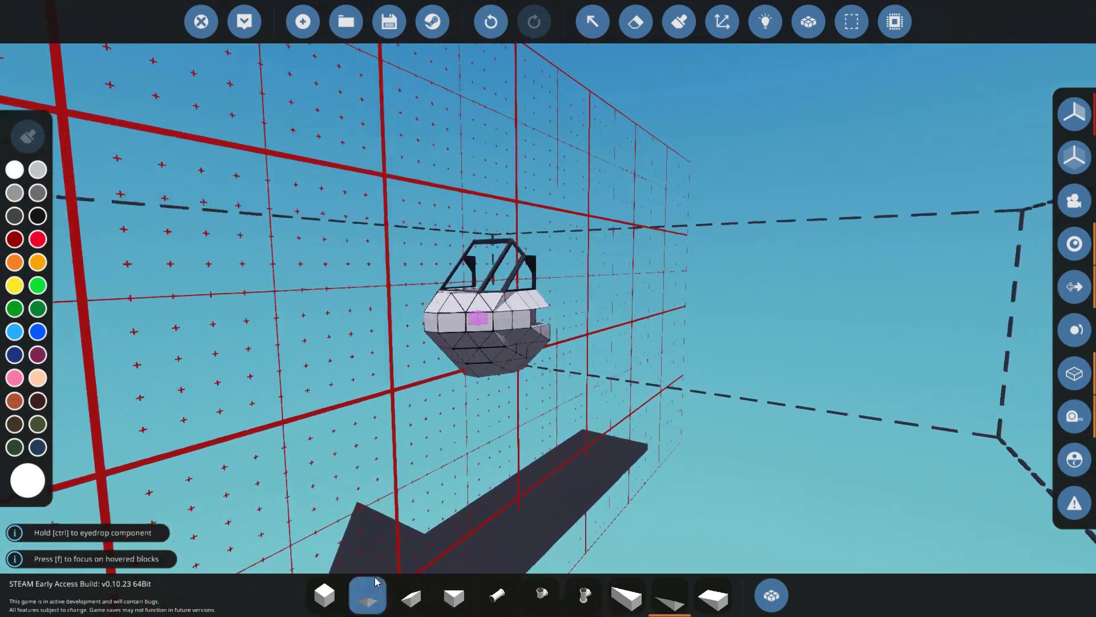
Fill the recess between the upper and lower slopes of both side bulges with basic blocks.
{"action": "left_click", "coordinate": [323, 594]}
{"action": "scroll", "coordinate": [465, 354], "scroll_direction": "up", "scroll_amount": 8}
{"action": "left_click_drag", "start_coordinate": [461, 365], "coordinate": [471, 324]}
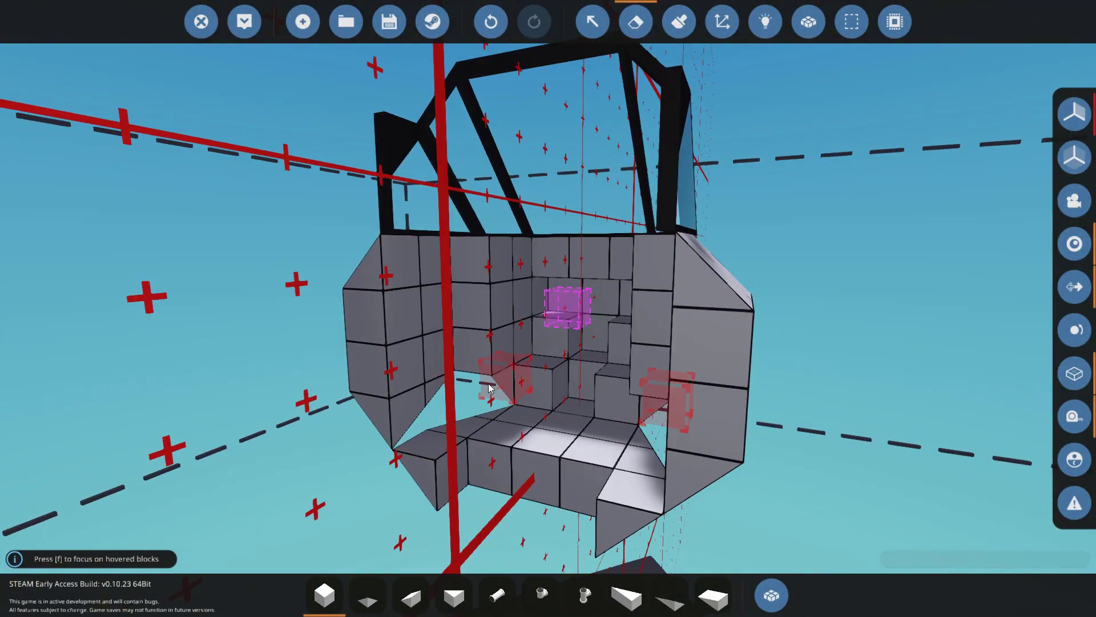
Undo the erasures that opened holes in the lower hull and remove the inner side-wall blocks to widen the cockpit interior.
{"action": "key", "text": "ctrl+z"}
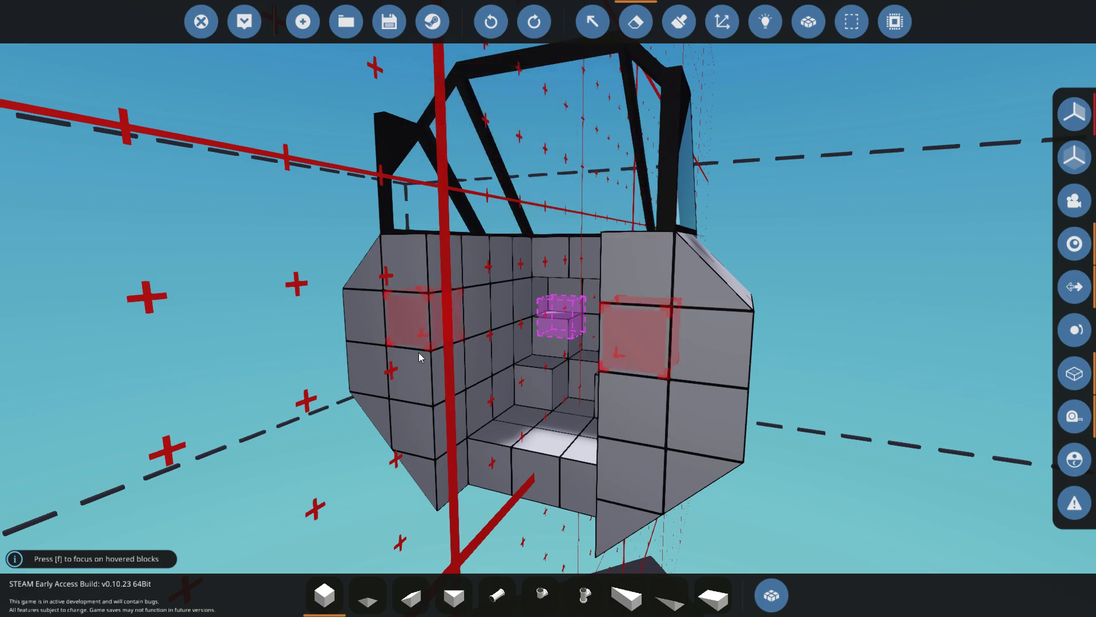
{"action": "left_click", "coordinate": [440, 274]}
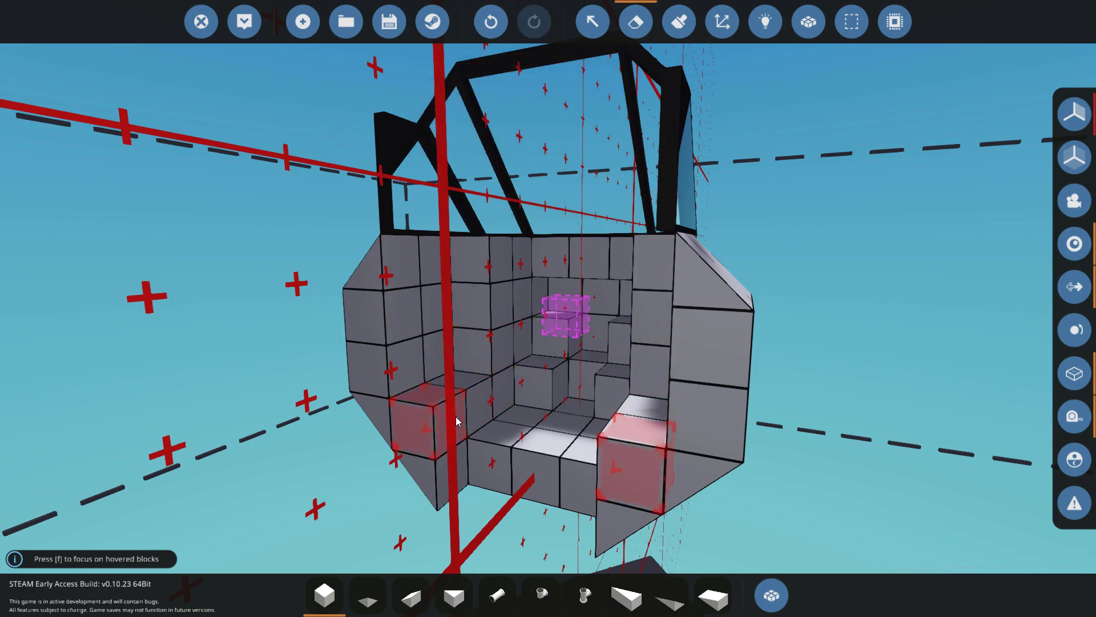
{"action": "left_click", "coordinate": [490, 22]}
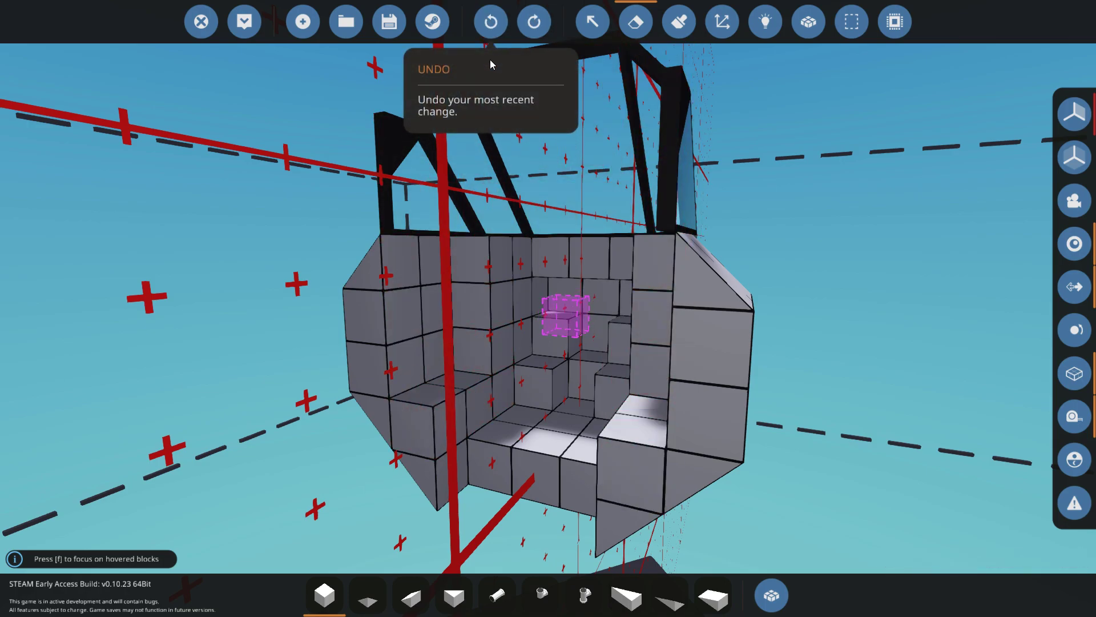
{"action": "left_click", "coordinate": [472, 350]}
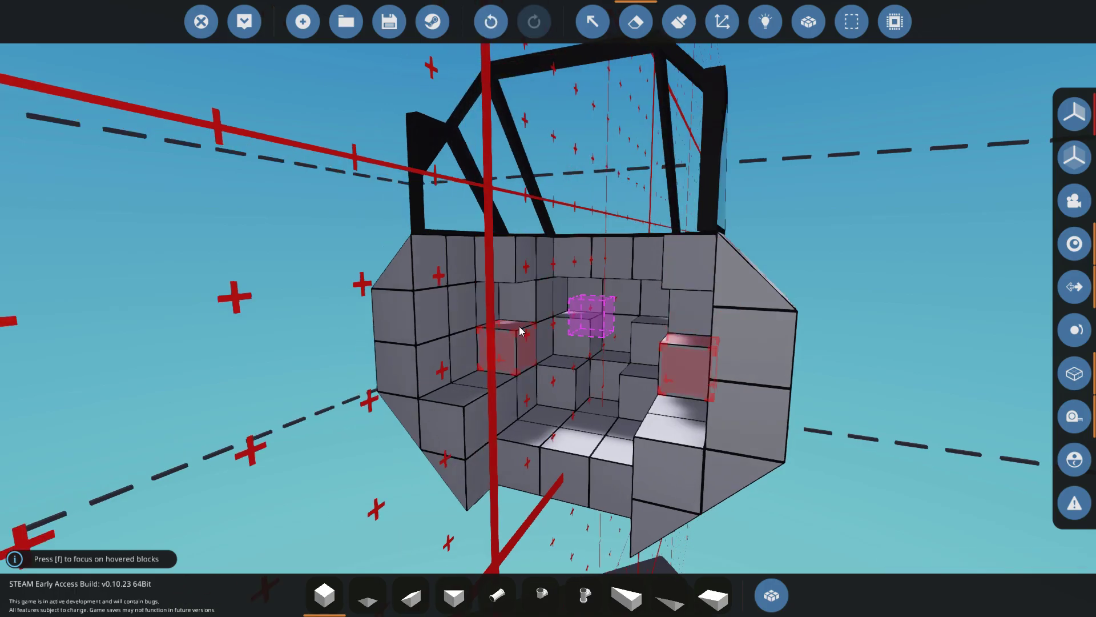
{"action": "scroll", "coordinate": [514, 285], "scroll_direction": "down", "scroll_amount": 5}
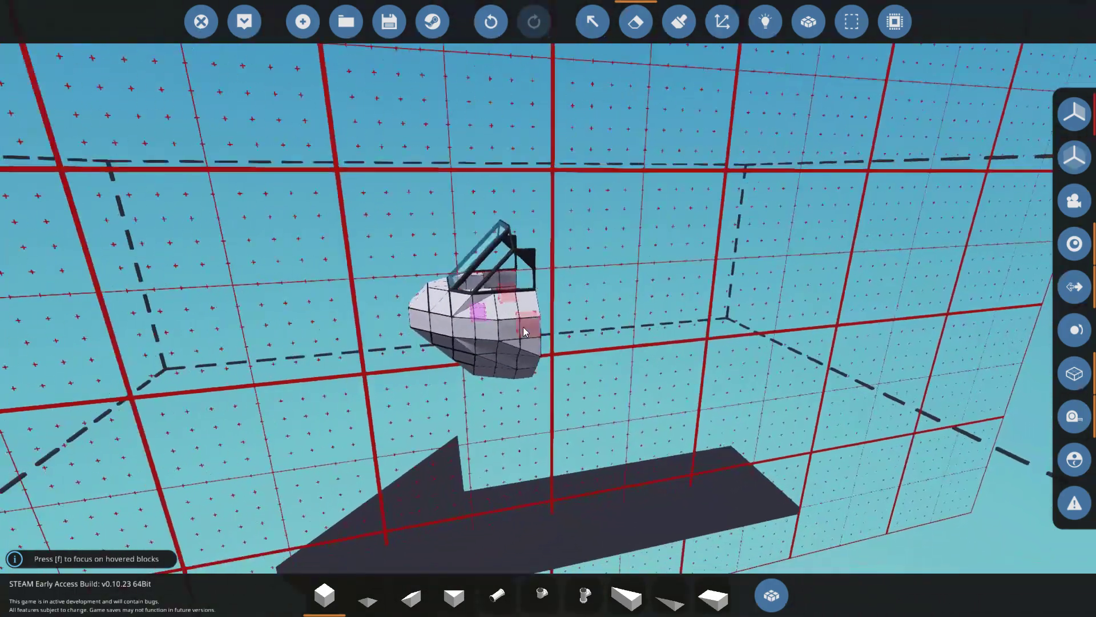
Extend the upper edge of both side bulges rearward as rising rails, using wedges and 1x2 inverse pyramids.
{"action": "scroll", "coordinate": [525, 331], "scroll_direction": "up", "scroll_amount": 5}
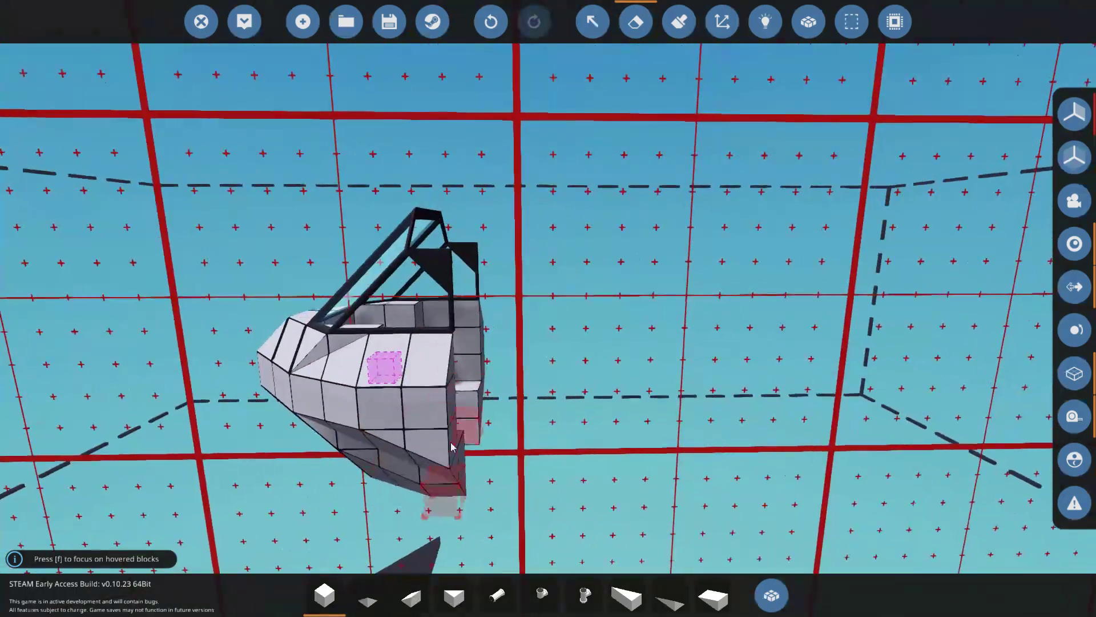
{"action": "left_click", "coordinate": [411, 597]}
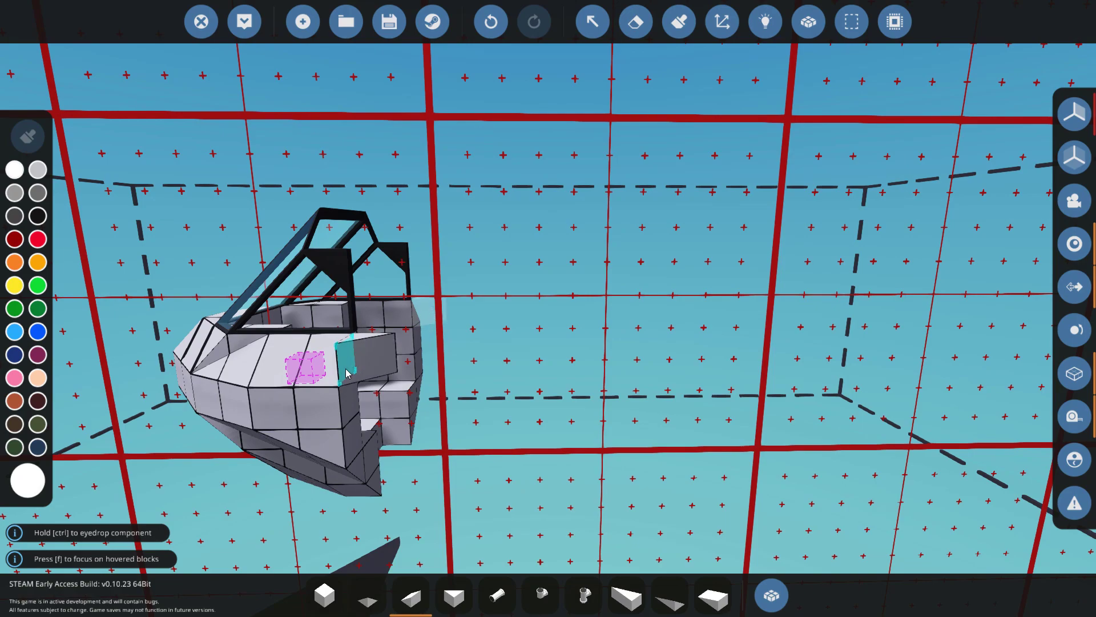
{"action": "key", "text": "8"}
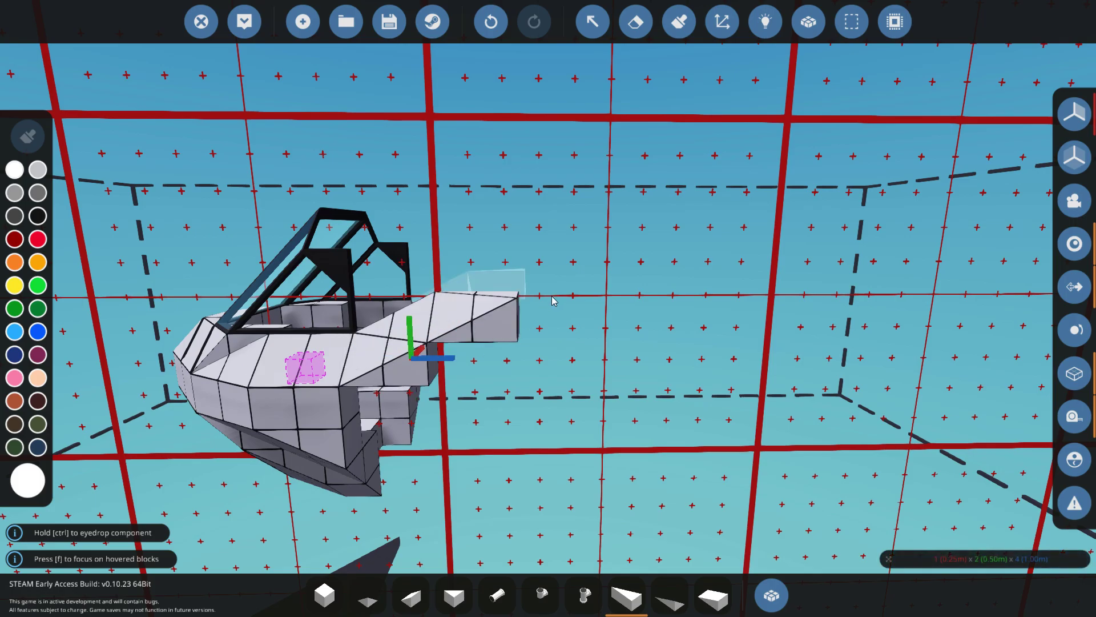
{"action": "key", "text": "s"}
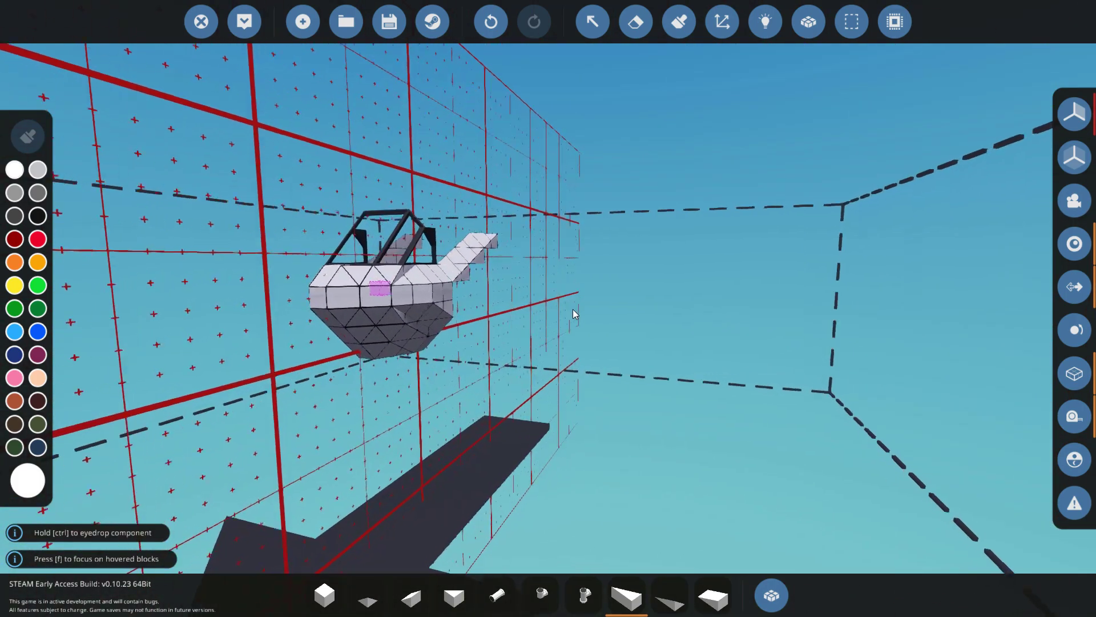
Extend the sloped lower edge of the hull rearward on both sides with a row of wedges.
{"action": "key", "text": "q"}
{"action": "key", "text": "e"}
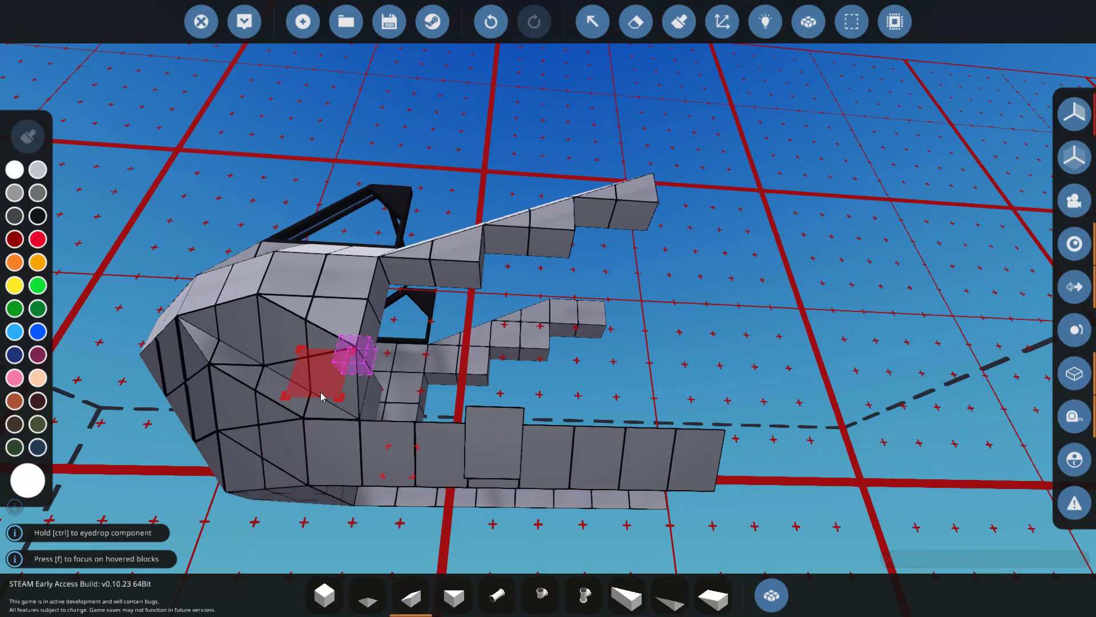
{"action": "key", "text": "x"}
{"action": "key", "text": "s"}
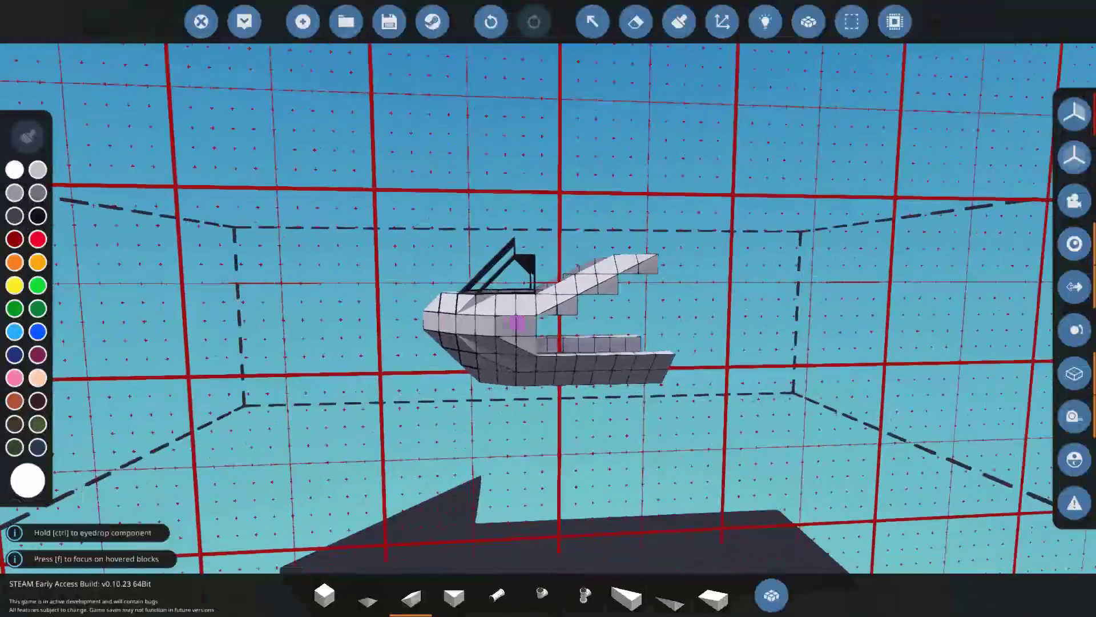
{"action": "key", "text": "s"}
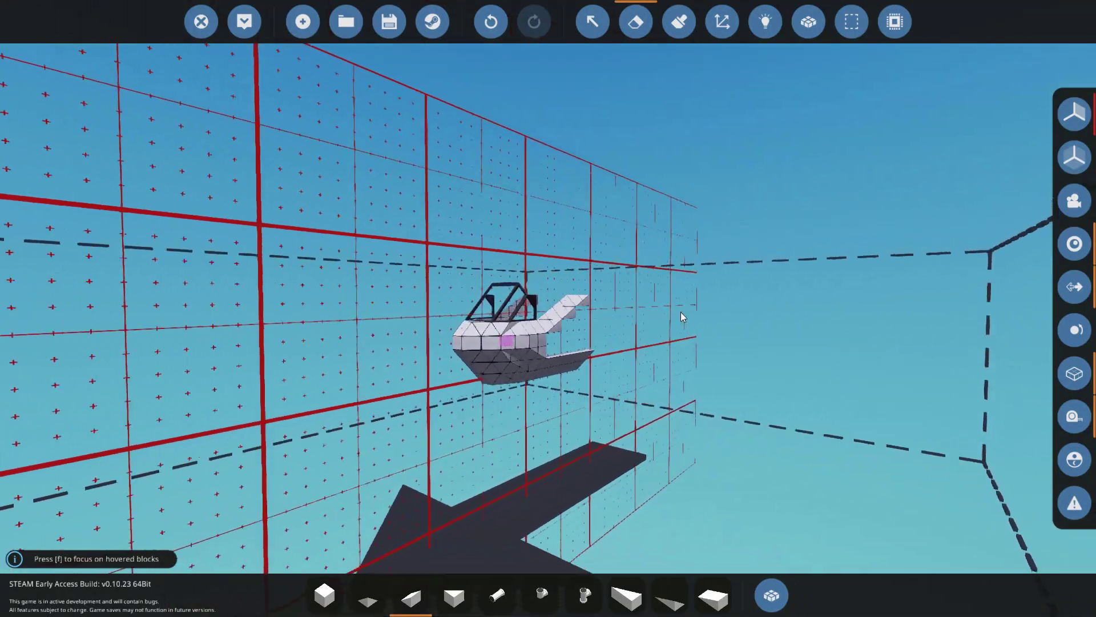
{"action": "key", "text": "w"}
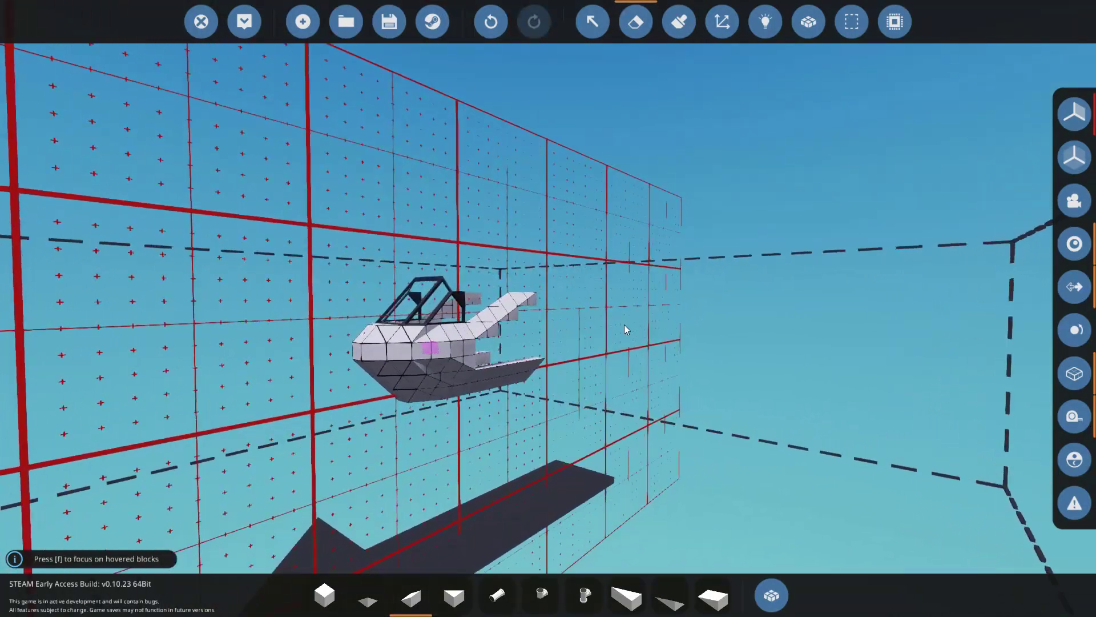
Build up the rear hull sides above the lower wedge rows with rows of basic blocks.
{"action": "left_click", "coordinate": [324, 595]}
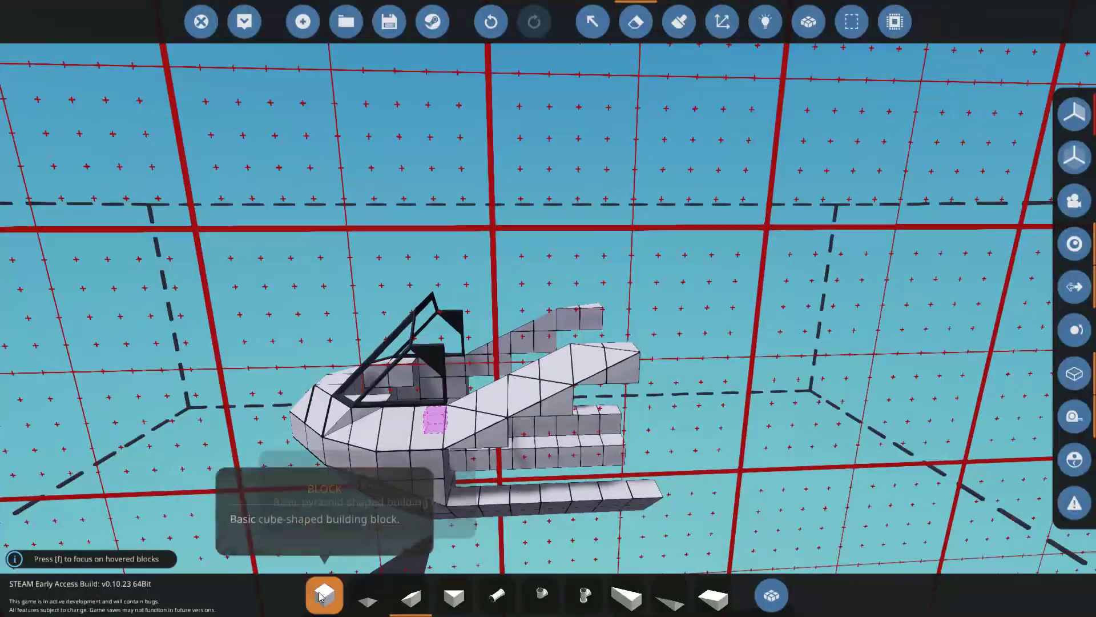
{"action": "key", "text": "w"}
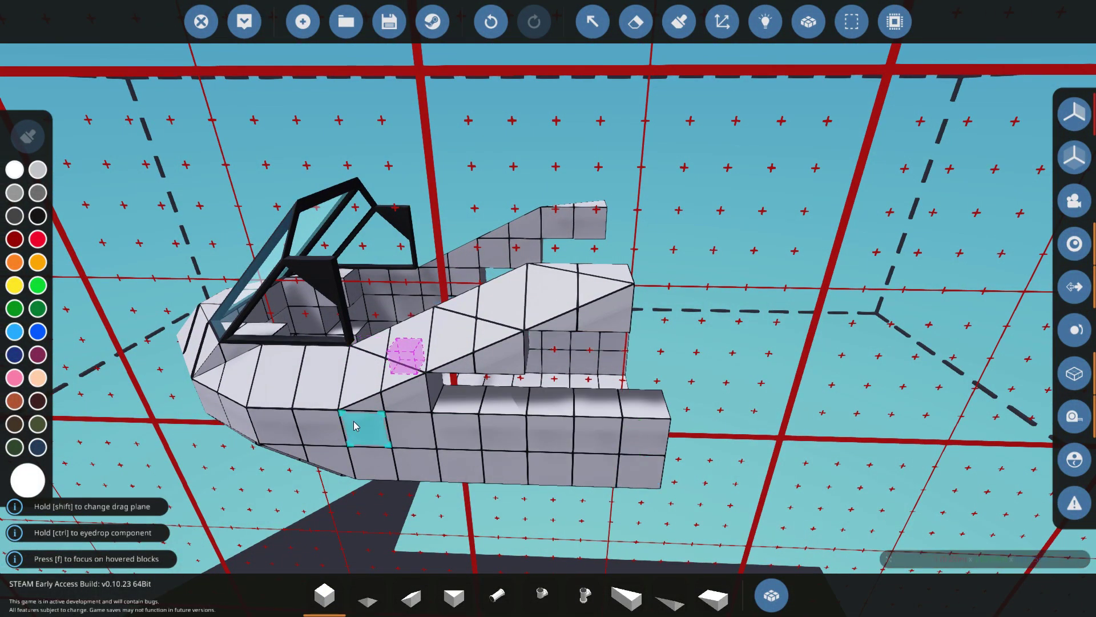
{"action": "key", "text": "s"}
{"action": "key", "text": "w"}
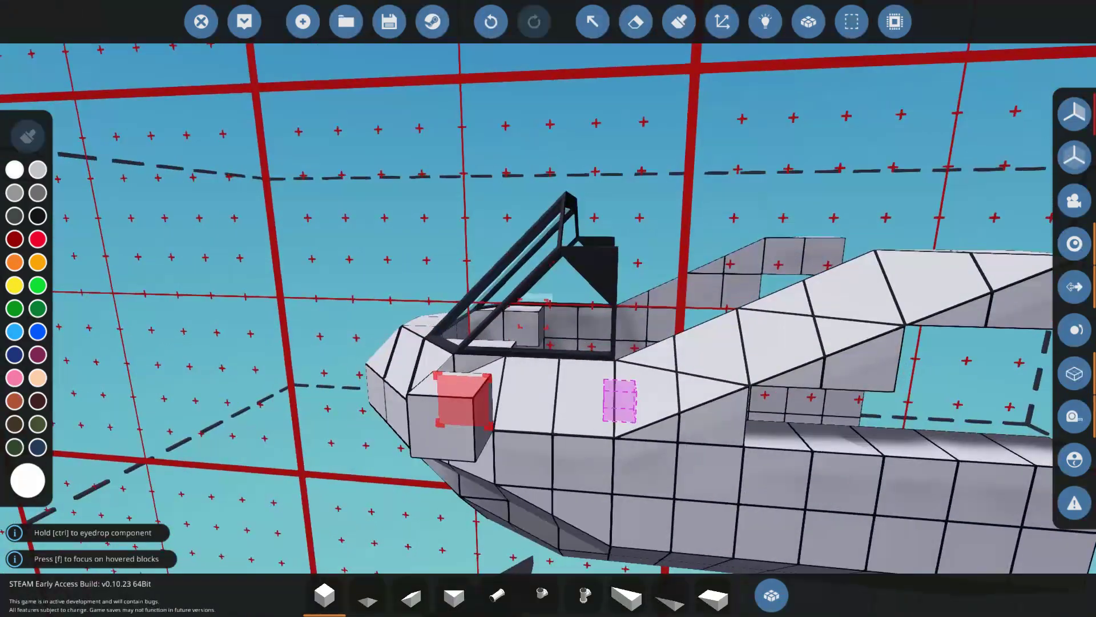
Erase the rearmost columns of the hull sides and trim the rear of the rising side rails.
{"action": "key", "text": "s"}
{"action": "key", "text": "w"}
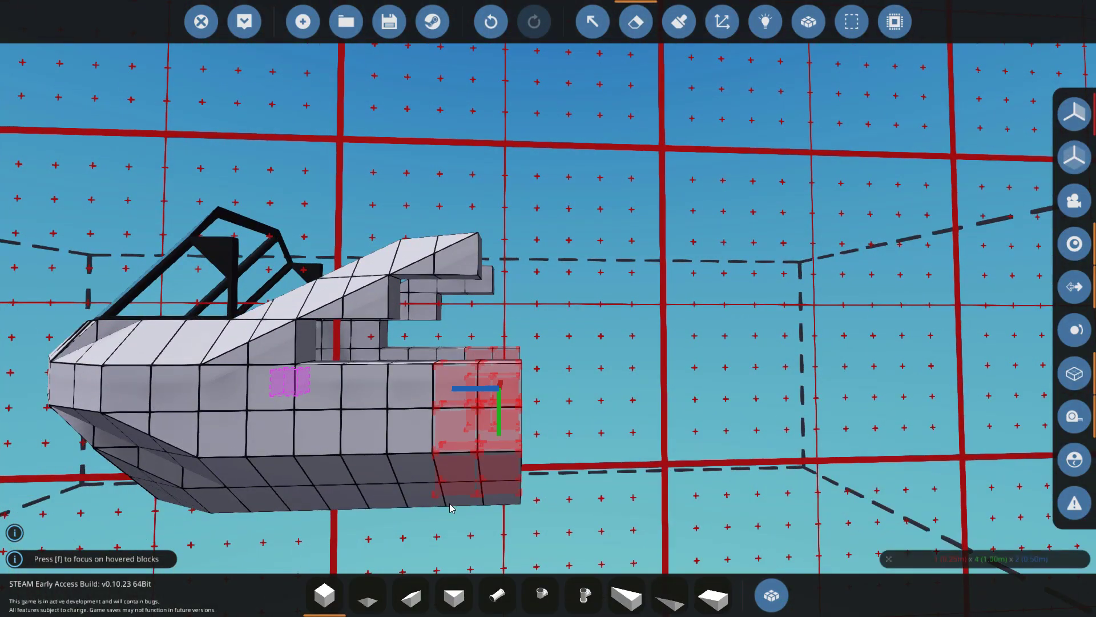
{"action": "key", "text": "s"}
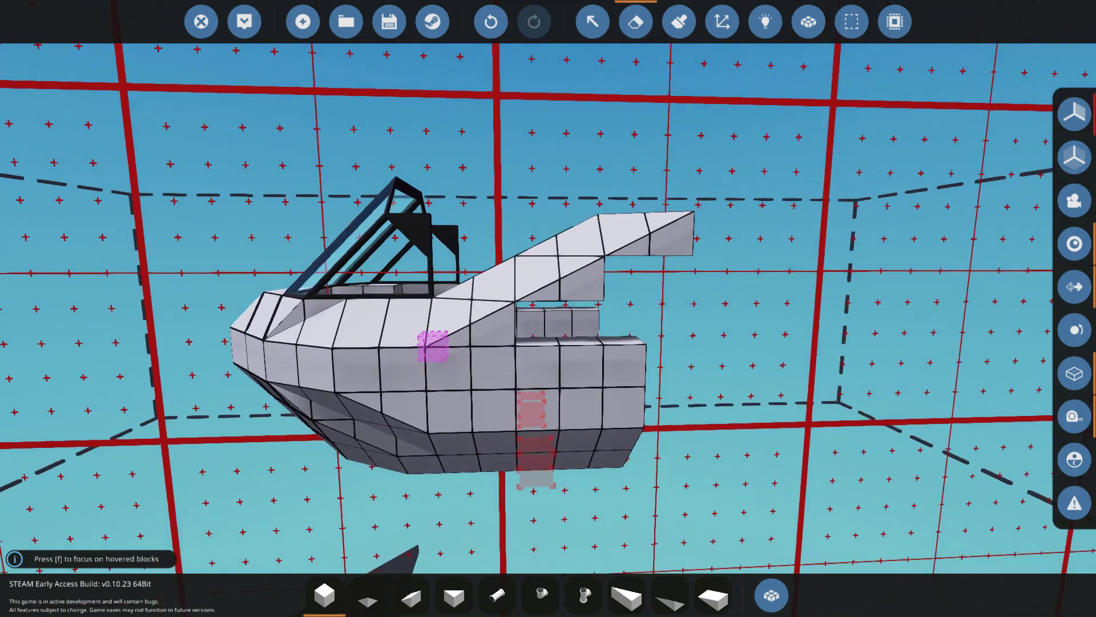
{"action": "key", "text": "s"}
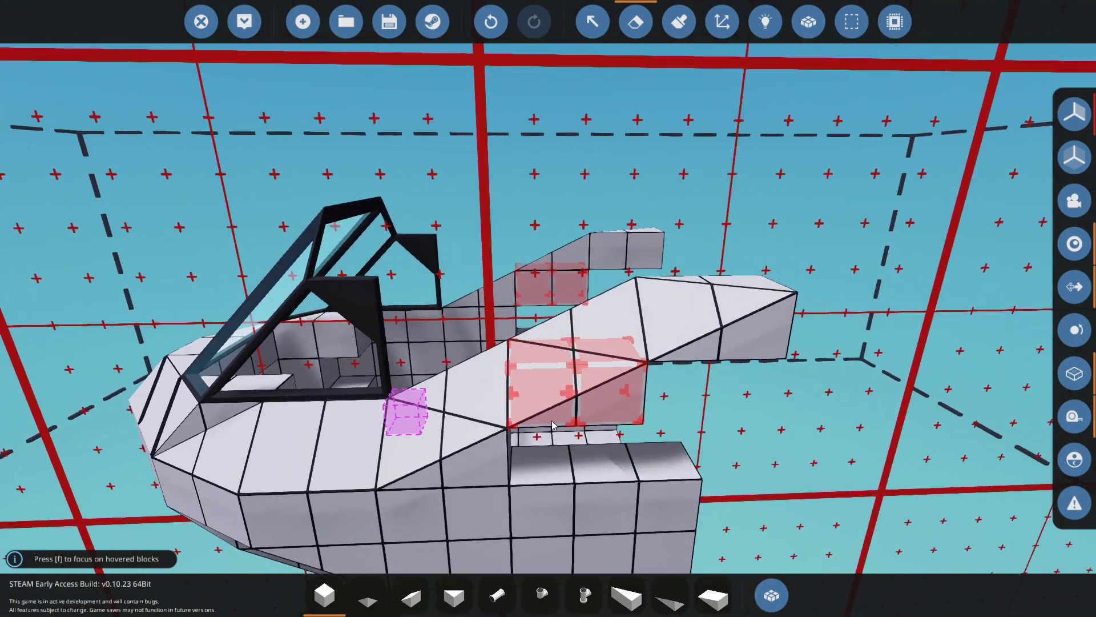
Place a dark-framed 3x2 window behind the triangular cockpit side window on both sides.
{"action": "key", "text": "q"}
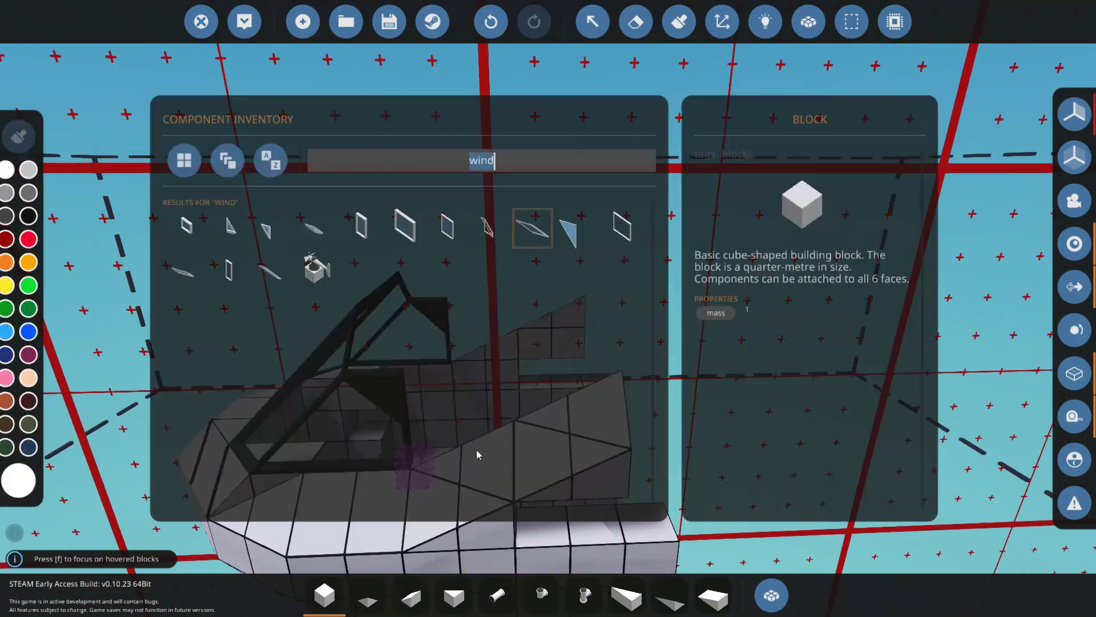
{"action": "type", "text": "win"}
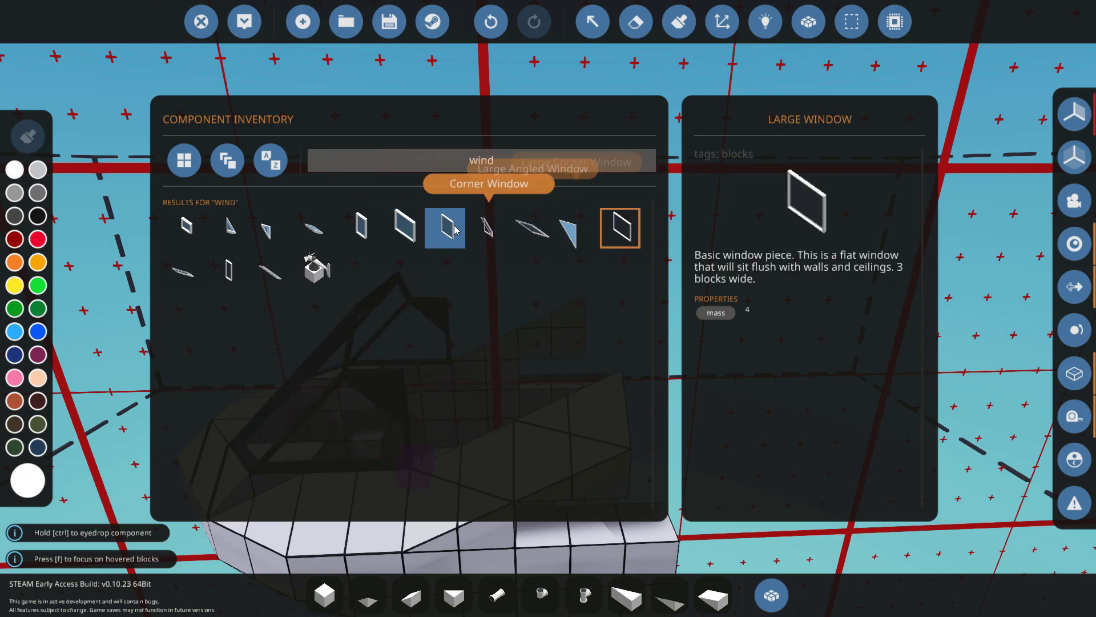
{"action": "left_click", "coordinate": [353, 229]}
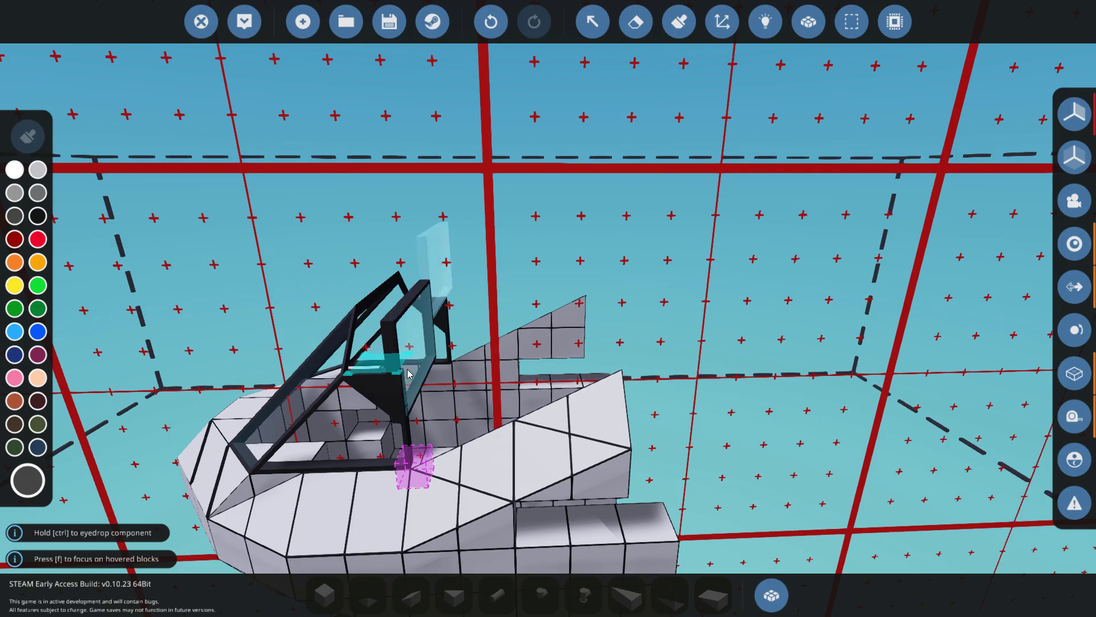
{"action": "scroll", "coordinate": [608, 529], "scroll_direction": "down", "scroll_amount": 5}
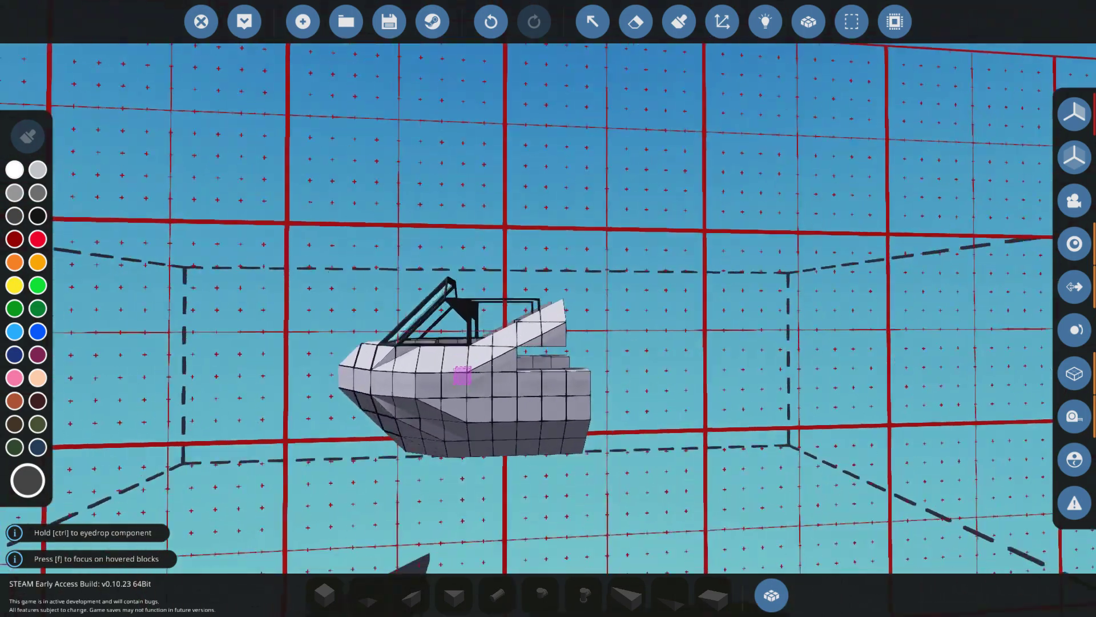
{"action": "scroll", "coordinate": [673, 544], "scroll_direction": "up", "scroll_amount": 5}
Add dark-framed angled window pieces between the top of the windshield and the side windows.
{"action": "key", "text": "q"}
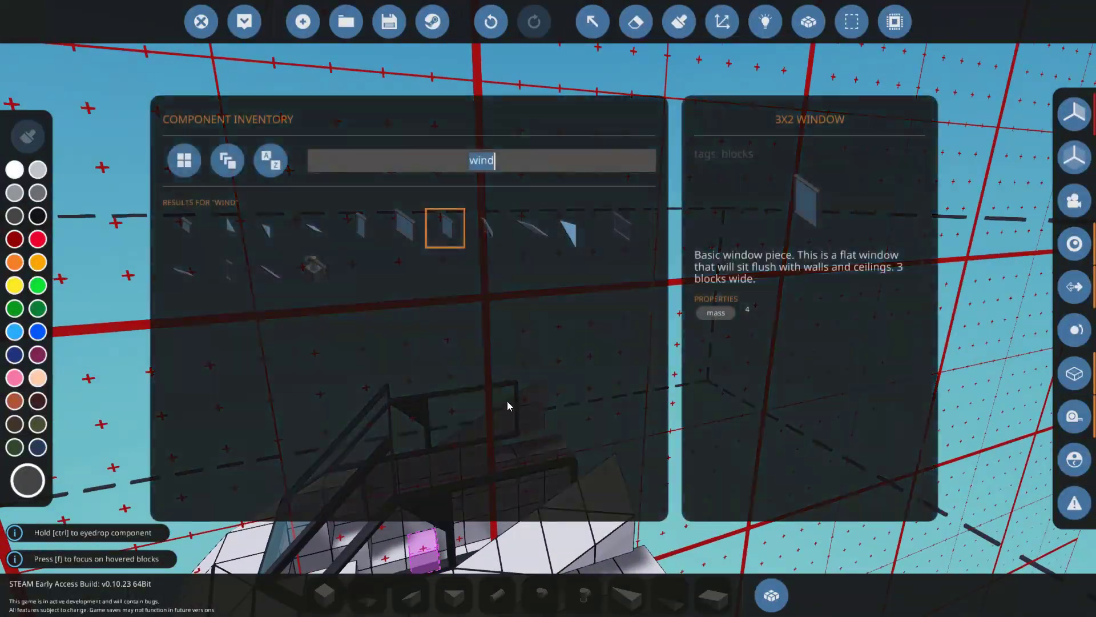
{"action": "left_click", "coordinate": [306, 232]}
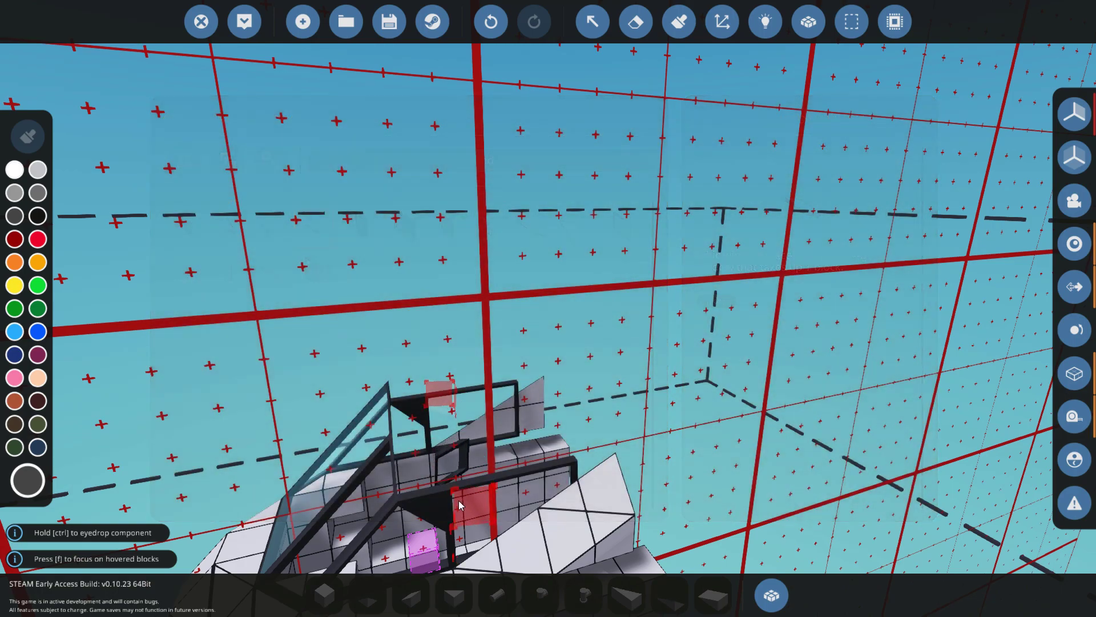
{"action": "key", "text": "q"}
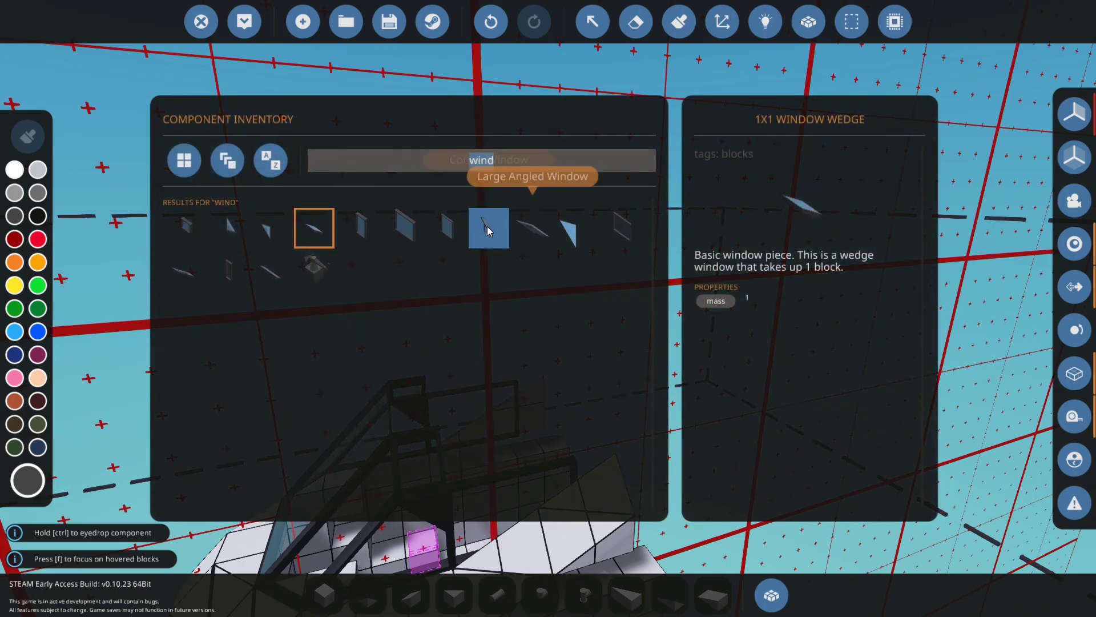
{"action": "left_click", "coordinate": [199, 277]}
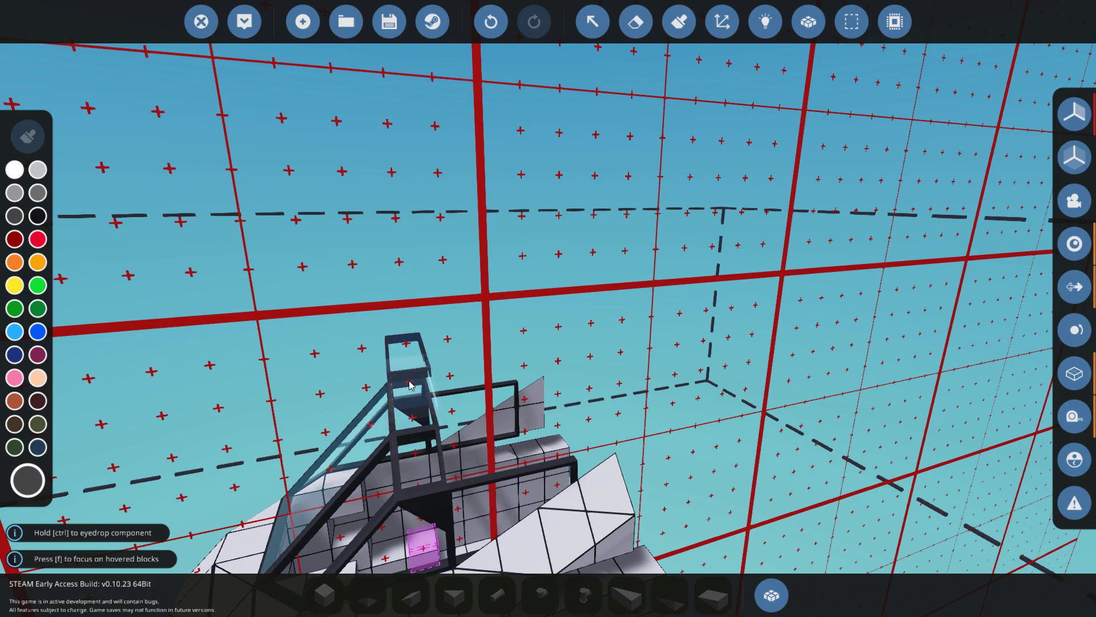
Build a white roof behind the windshield with basic blocks in the middle and wedges along the sloped sides.
{"action": "key", "text": "f"}
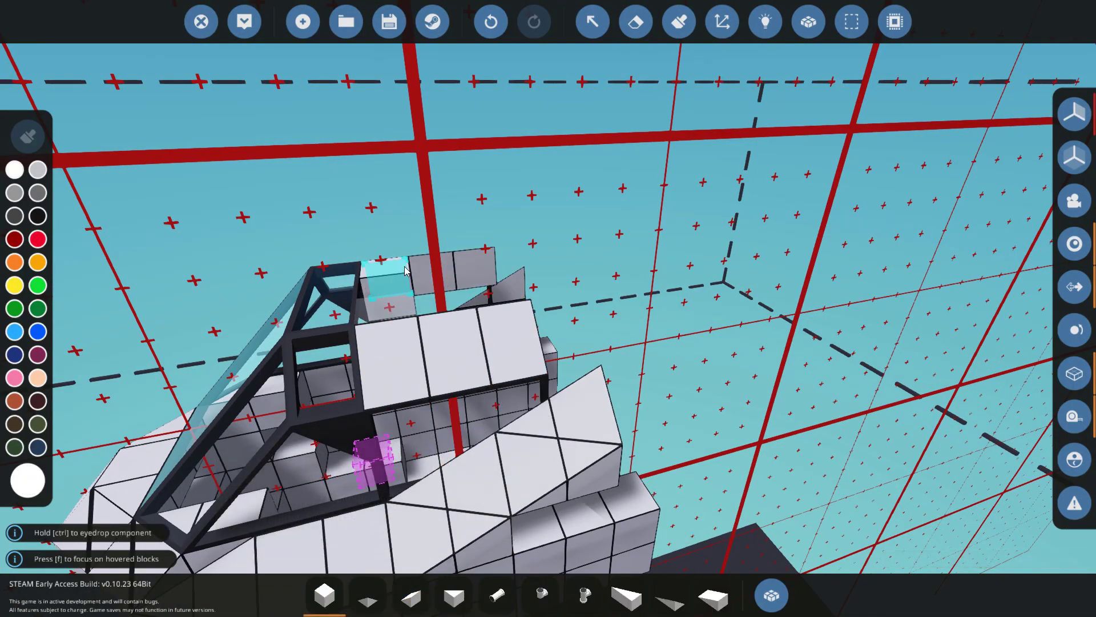
{"action": "scroll", "coordinate": [512, 314], "scroll_direction": "down", "scroll_amount": 5}
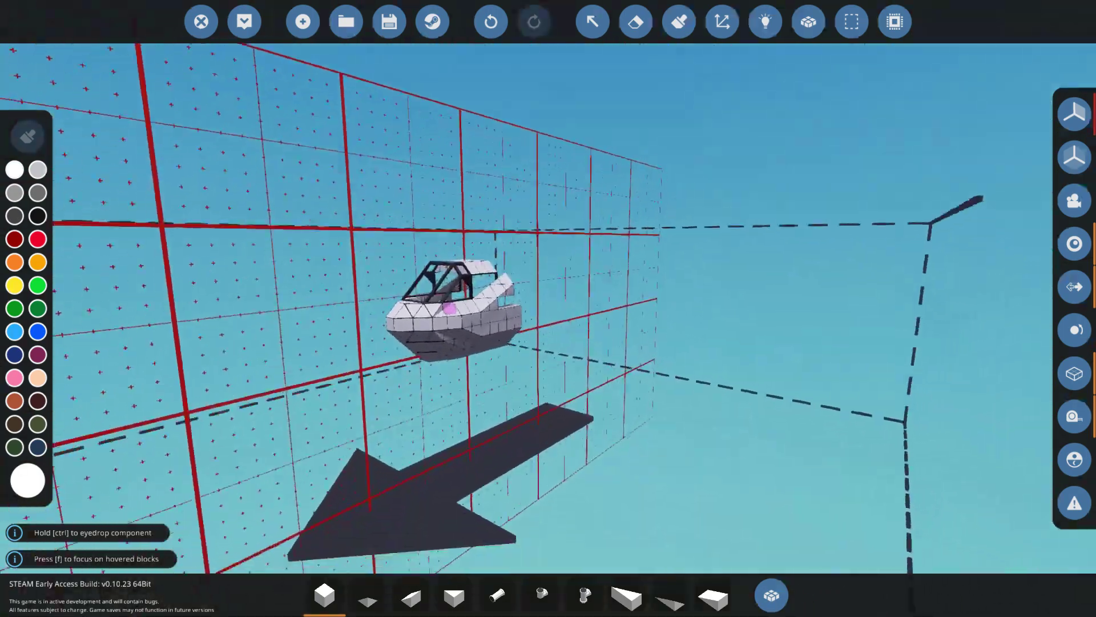
{"action": "scroll", "coordinate": [449, 306], "scroll_direction": "up", "scroll_amount": 5}
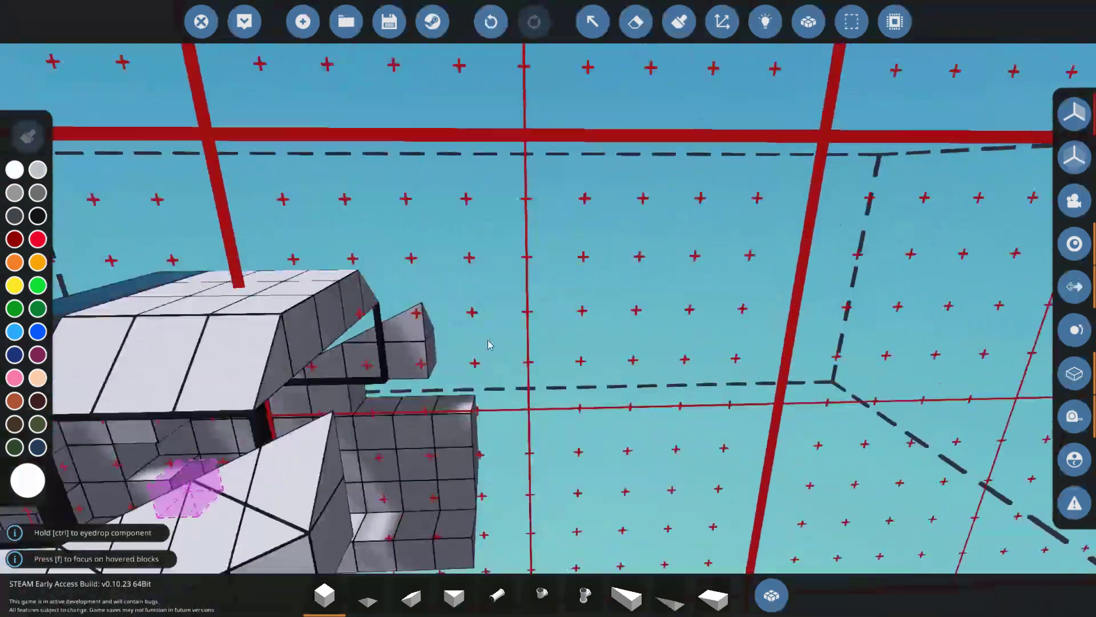
{"action": "scroll", "coordinate": [316, 358], "scroll_direction": "down", "scroll_amount": 3}
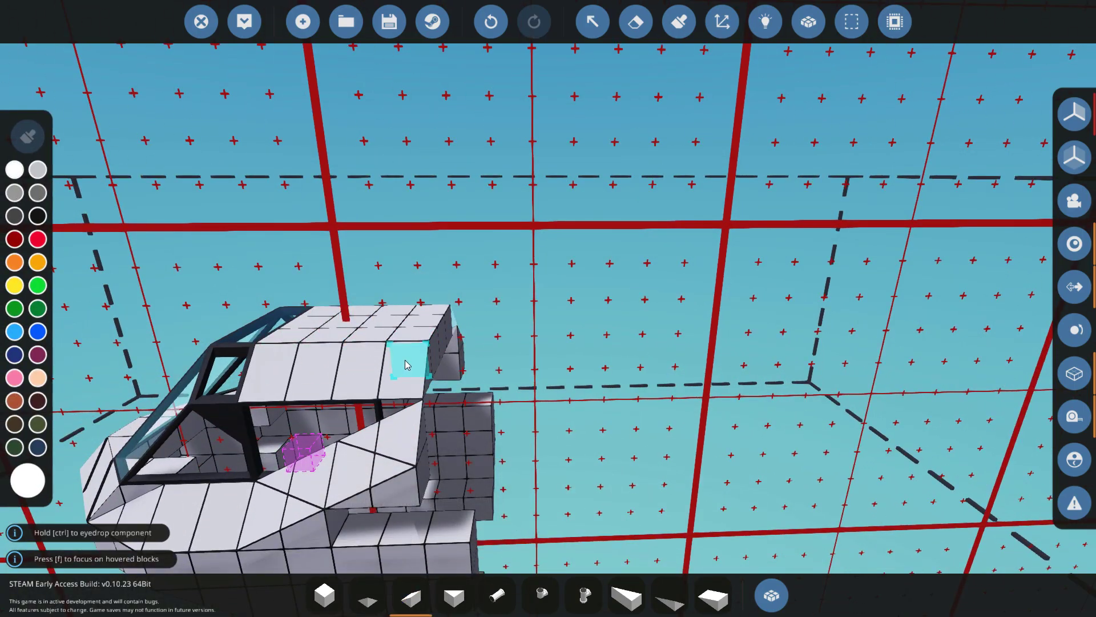
Lengthen the sloped roof sides and continue both side rails rearward beneath the roof edge with wedges.
{"action": "scroll", "coordinate": [482, 370], "scroll_direction": "down", "scroll_amount": 4}
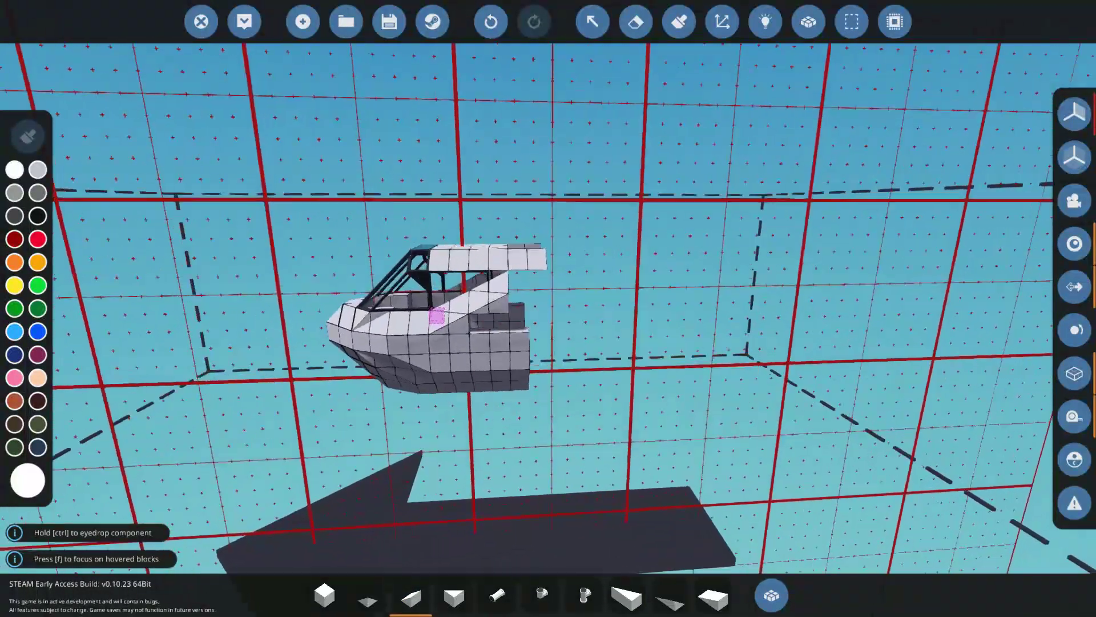
{"action": "scroll", "coordinate": [455, 430], "scroll_direction": "up", "scroll_amount": 5}
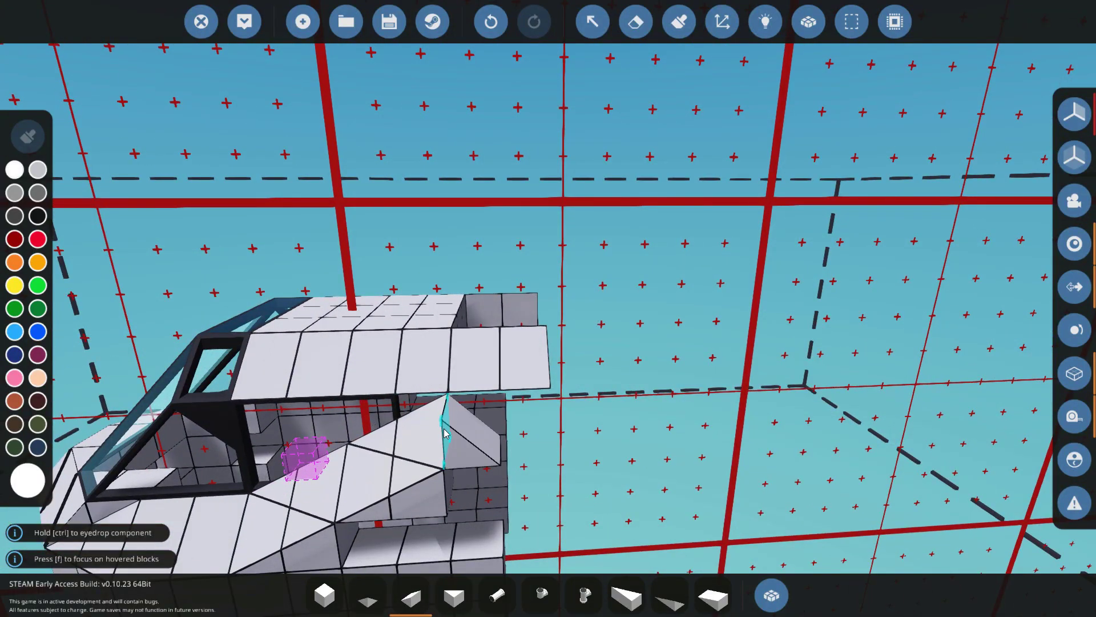
{"action": "scroll", "coordinate": [559, 430], "scroll_direction": "down", "scroll_amount": 8}
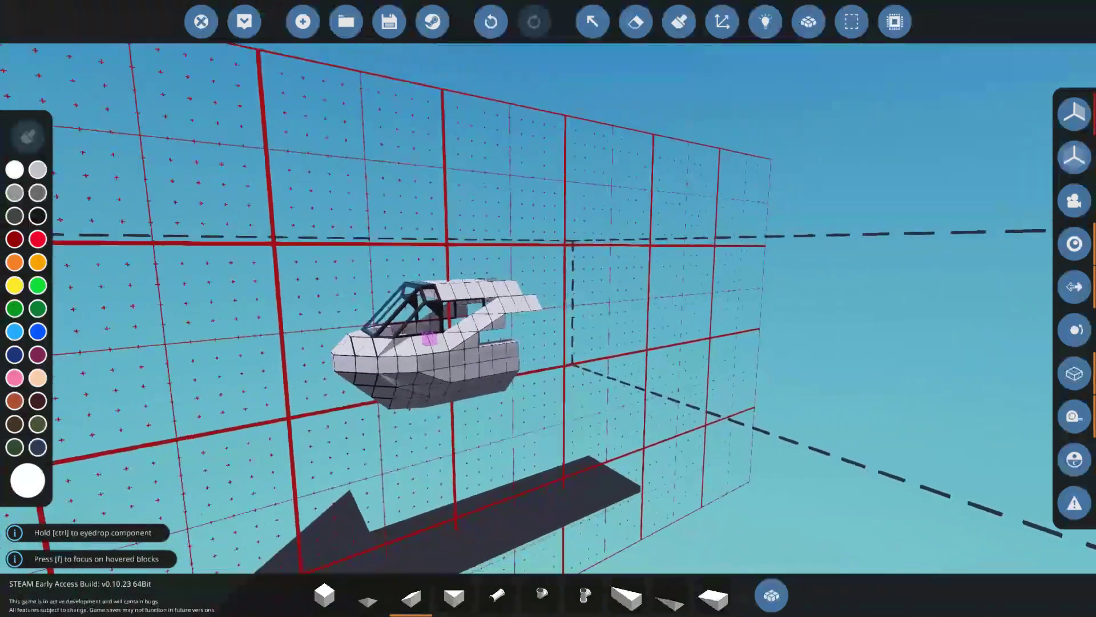
{"action": "scroll", "coordinate": [438, 560], "scroll_direction": "up", "scroll_amount": 4}
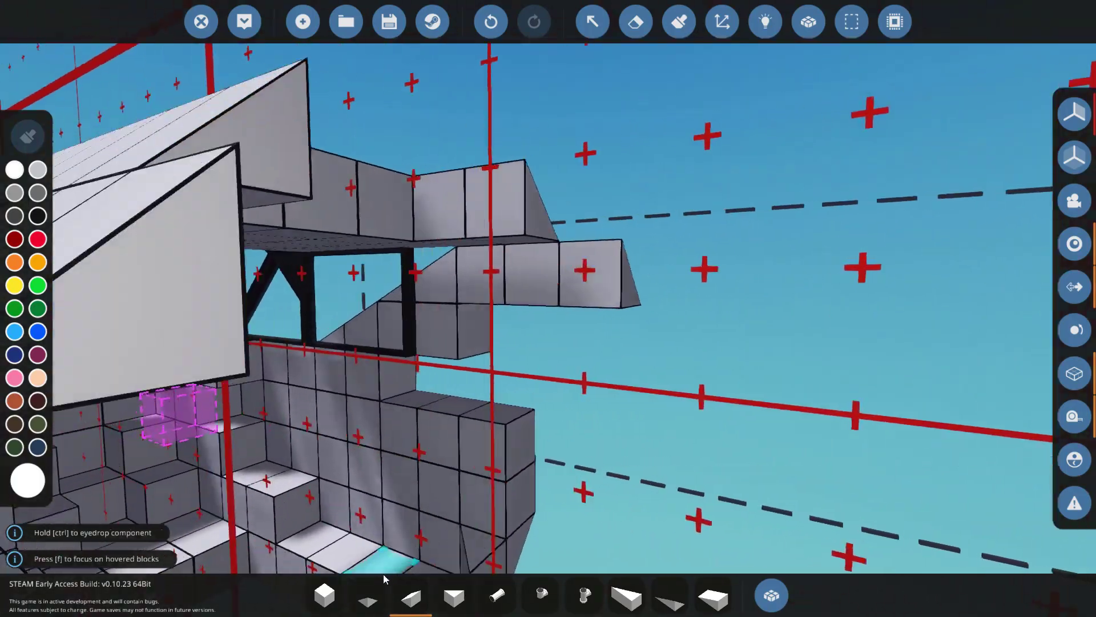
Fill in the hull side walls beneath the rear side rails with basic blocks.
{"action": "left_click", "coordinate": [324, 594]}
{"action": "scroll", "coordinate": [444, 337], "scroll_direction": "down", "scroll_amount": 8}
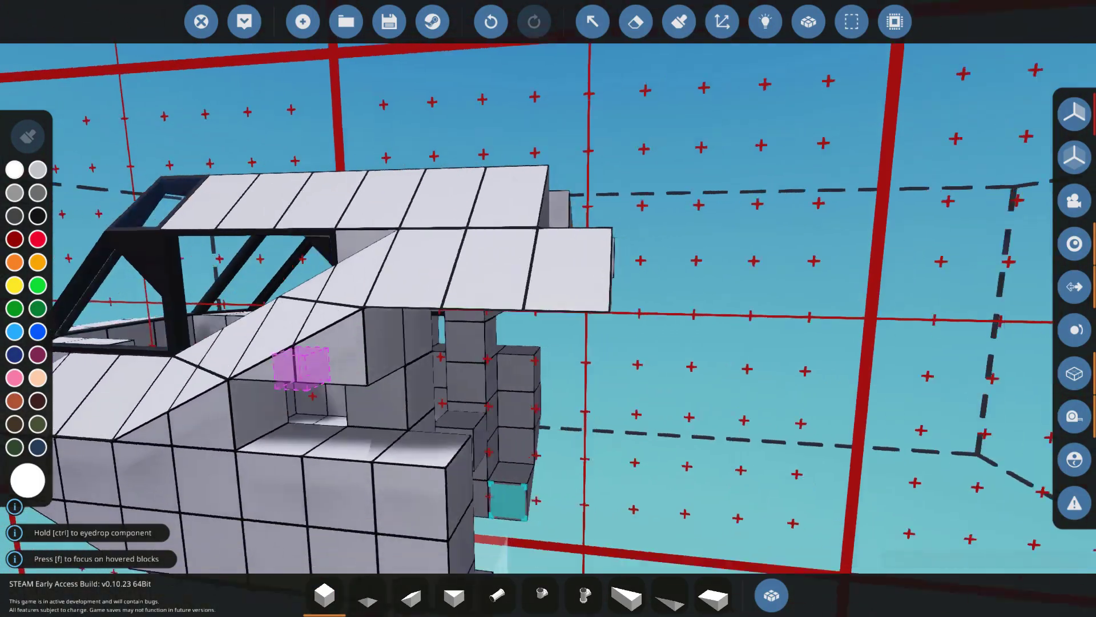
{"action": "scroll", "coordinate": [472, 498], "scroll_direction": "up", "scroll_amount": 5}
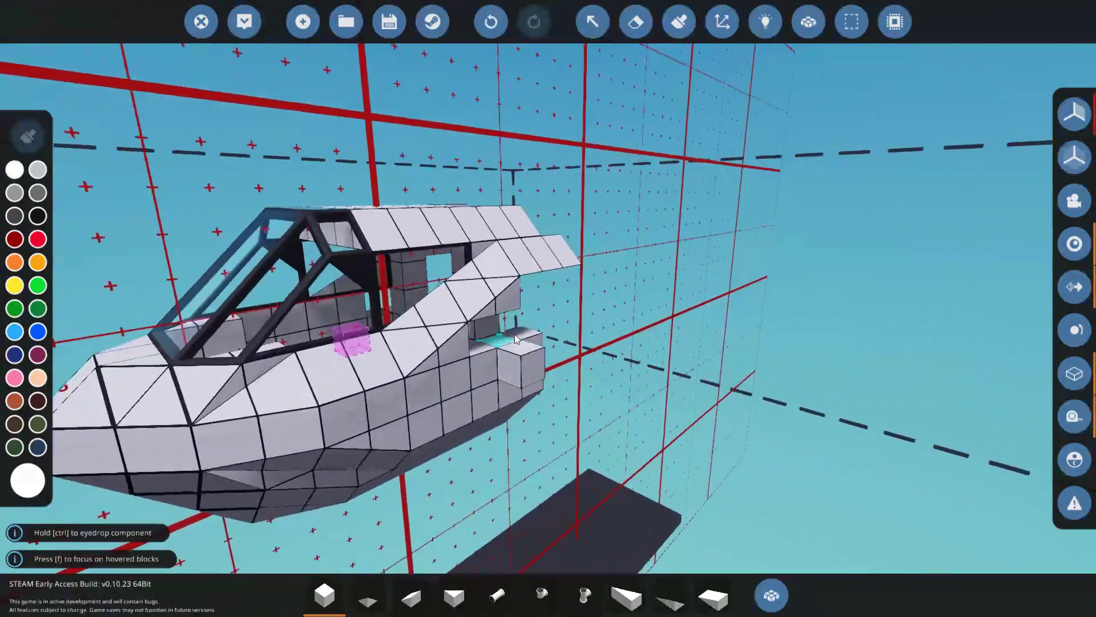
{"action": "scroll", "coordinate": [484, 360], "scroll_direction": "down", "scroll_amount": 6}
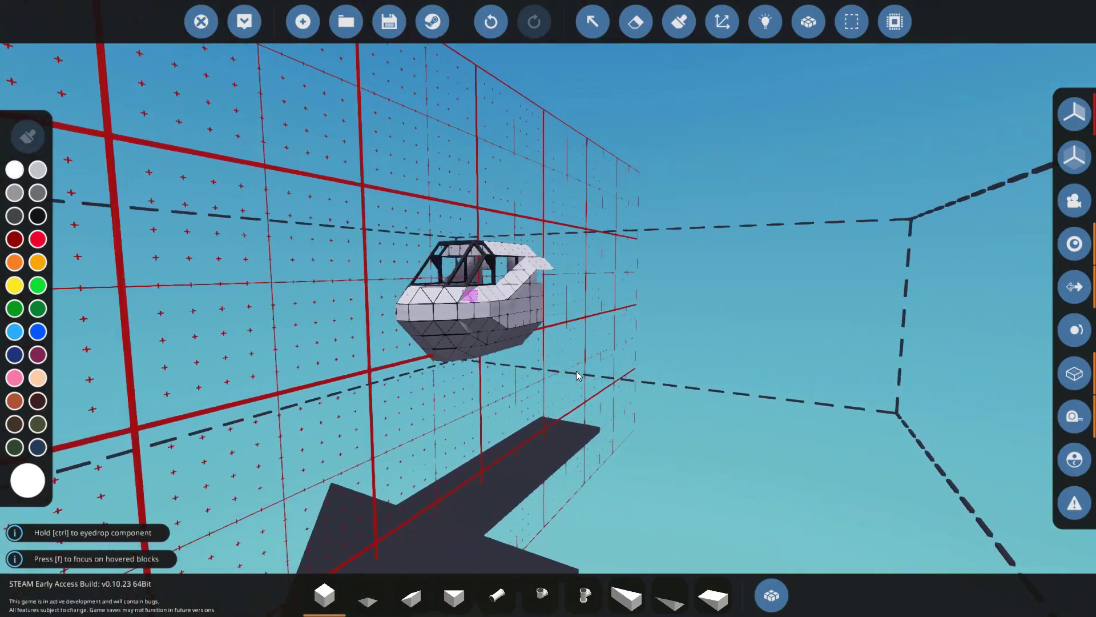
{"action": "scroll", "coordinate": [548, 309], "scroll_direction": "up", "scroll_amount": 6}
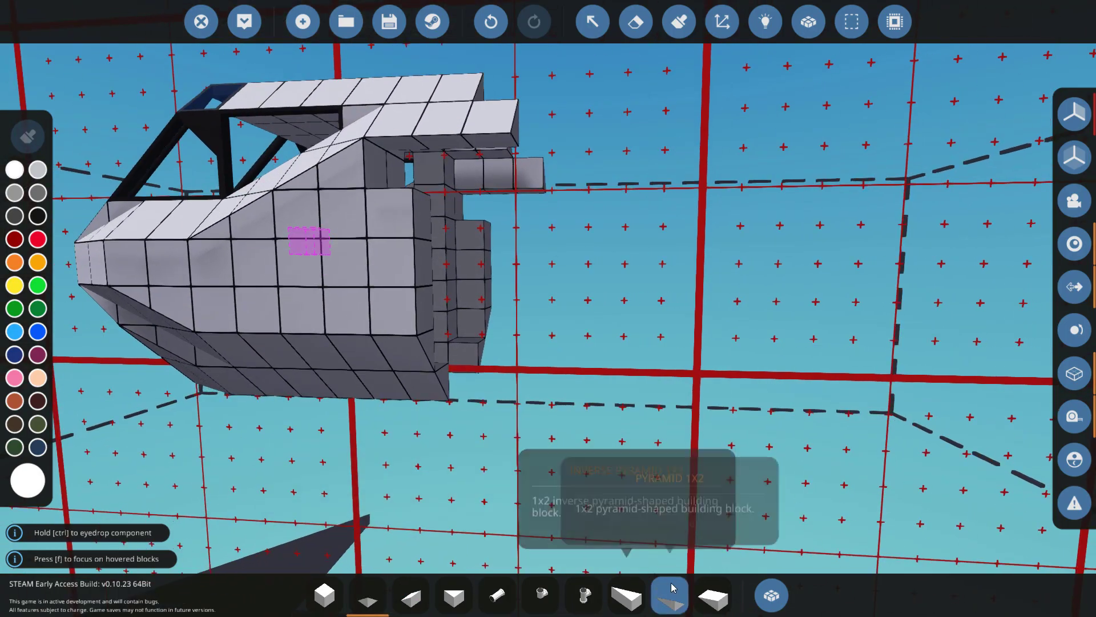
Extend the lower edges of both hull sides rearward with gently rising 1x2 angled blocks.
{"action": "left_click", "coordinate": [670, 597]}
{"action": "scroll", "coordinate": [448, 391], "scroll_direction": "down", "scroll_amount": 4}
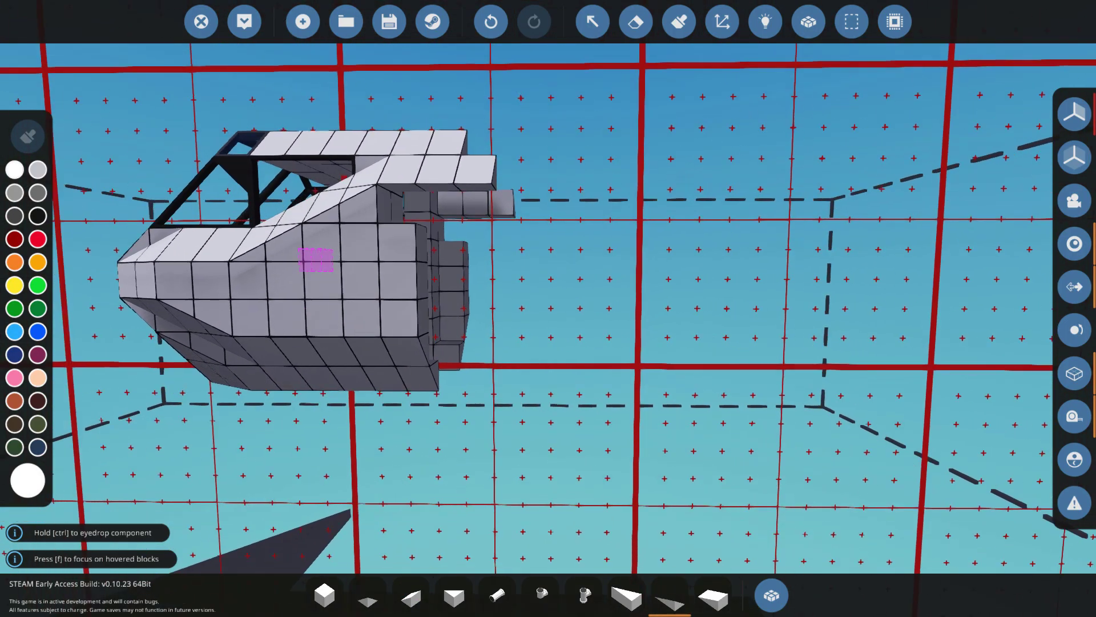
{"action": "scroll", "coordinate": [472, 357], "scroll_direction": "down", "scroll_amount": 2}
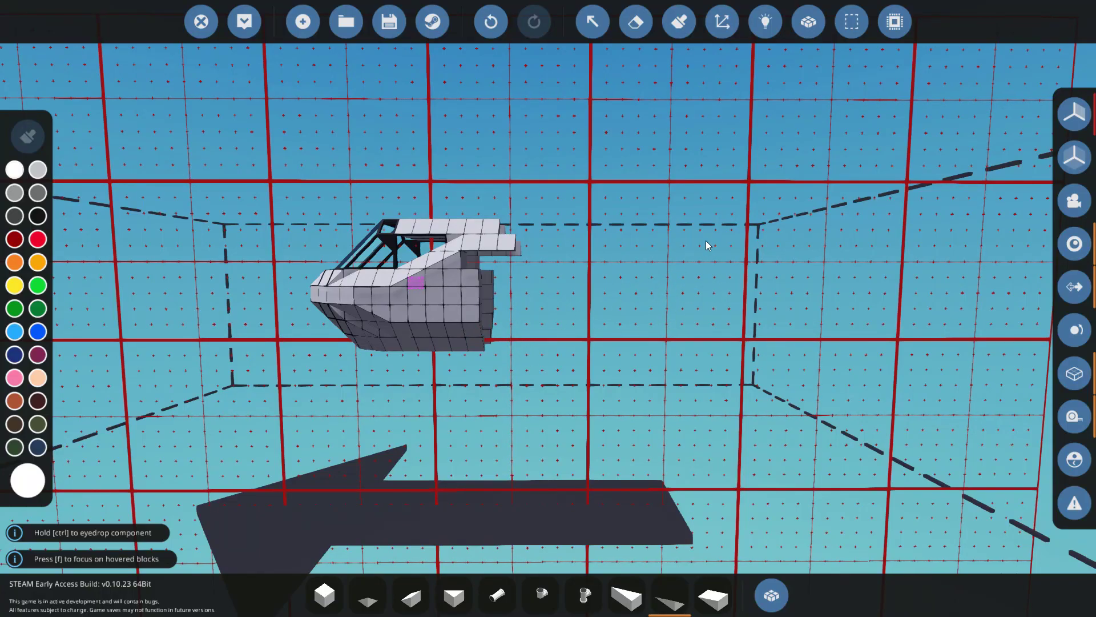
{"action": "scroll", "coordinate": [582, 326], "scroll_direction": "up", "scroll_amount": 5}
{"action": "key", "text": "q"}
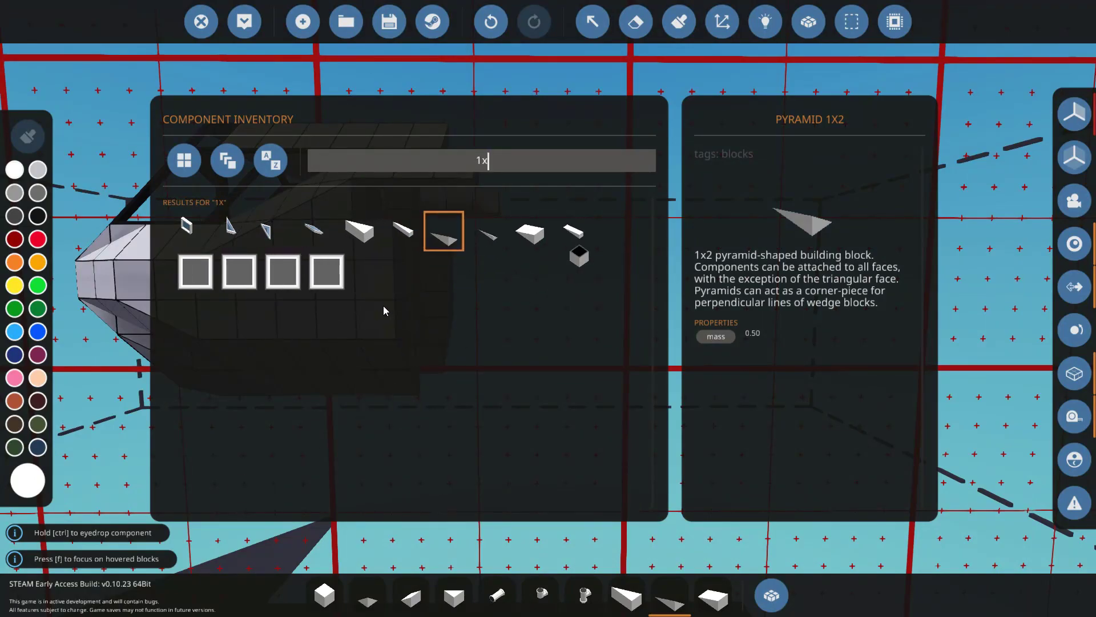
{"action": "left_click", "coordinate": [482, 245]}
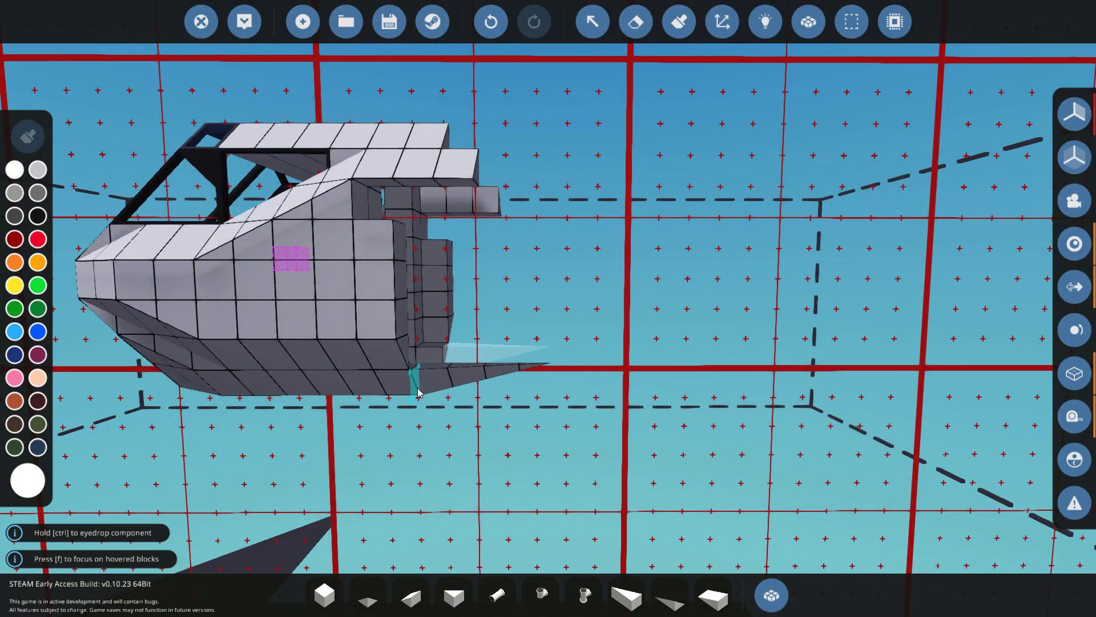
{"action": "left_click_drag", "start_coordinate": [417, 393], "coordinate": [613, 329]}
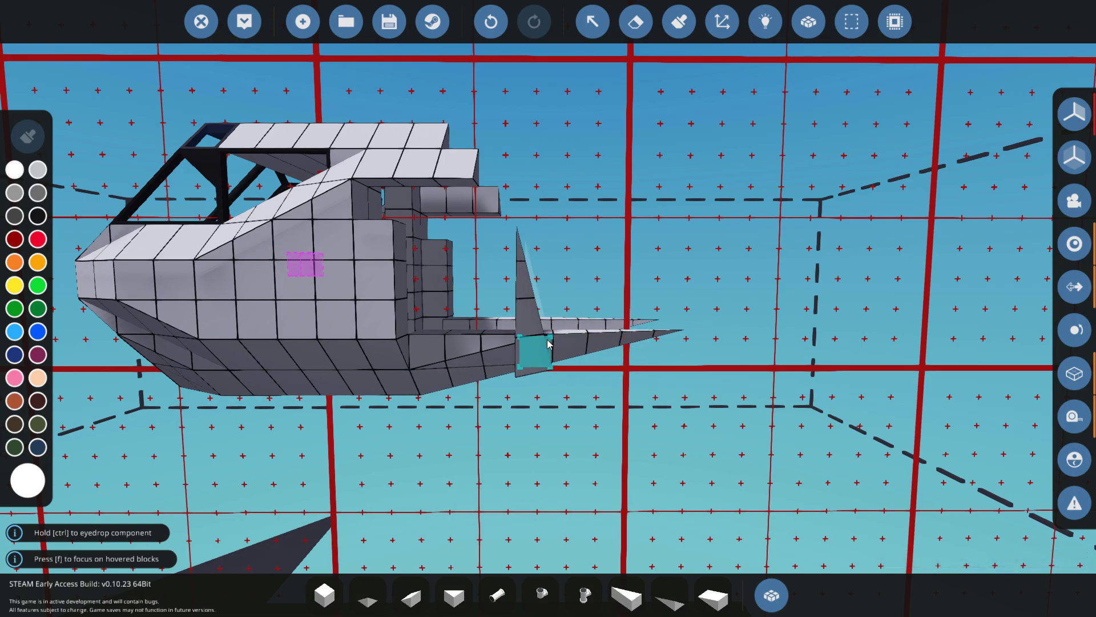
Continue both lower hull edges rearward in a steeper rise that ends in pointed tail tips.
{"action": "key", "text": "d"}
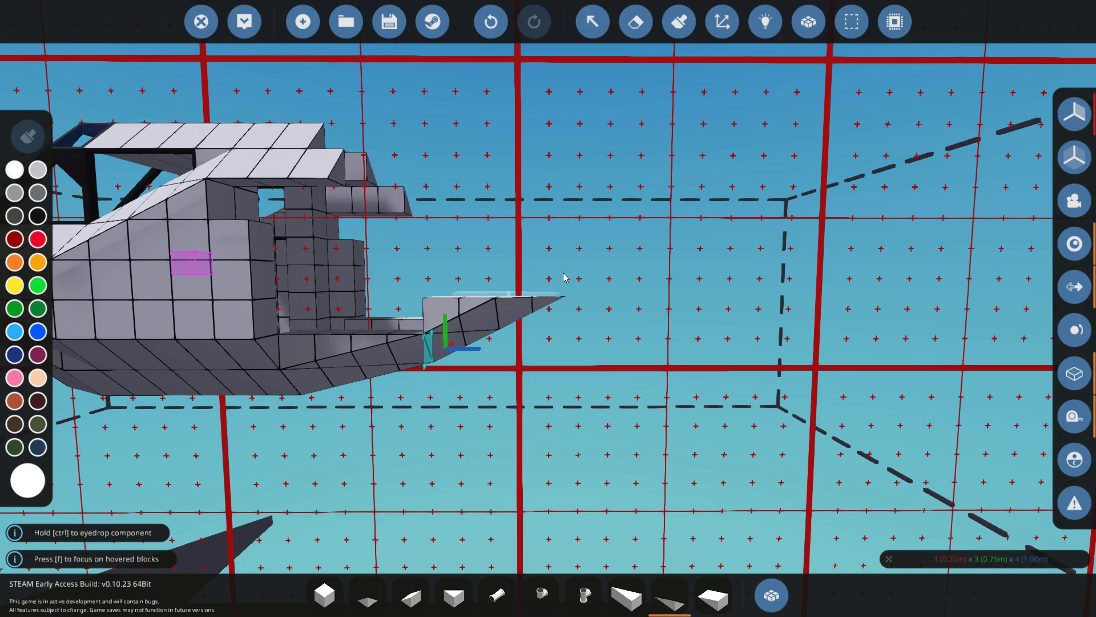
{"action": "key", "text": "f"}
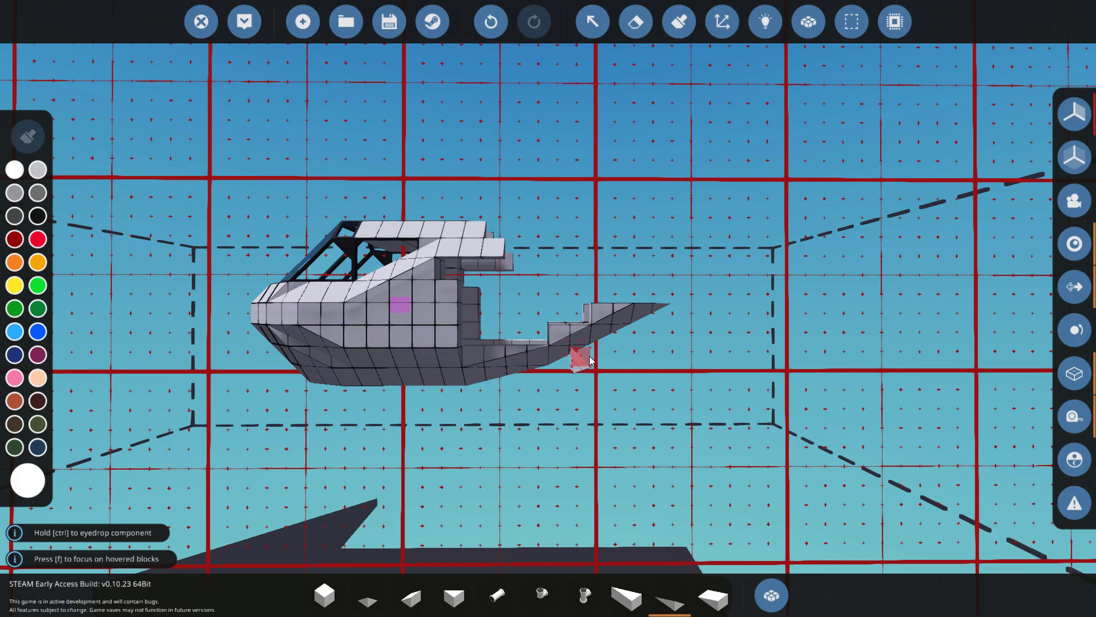
{"action": "scroll", "coordinate": [659, 321], "scroll_direction": "down", "scroll_amount": 5}
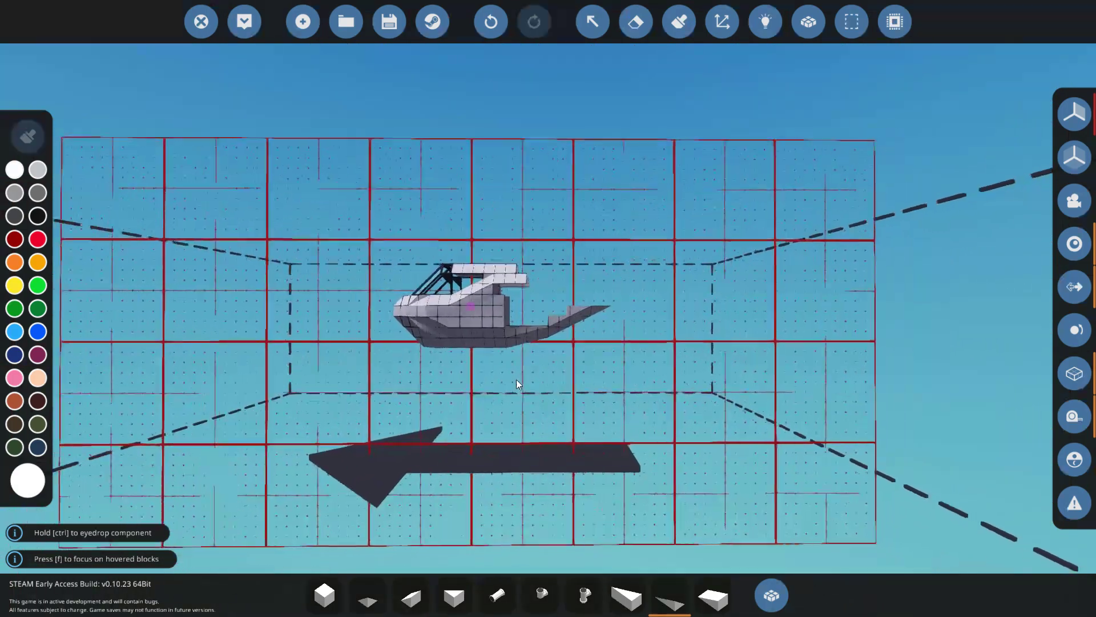
{"action": "left_click_drag", "start_coordinate": [600, 351], "coordinate": [623, 365]}
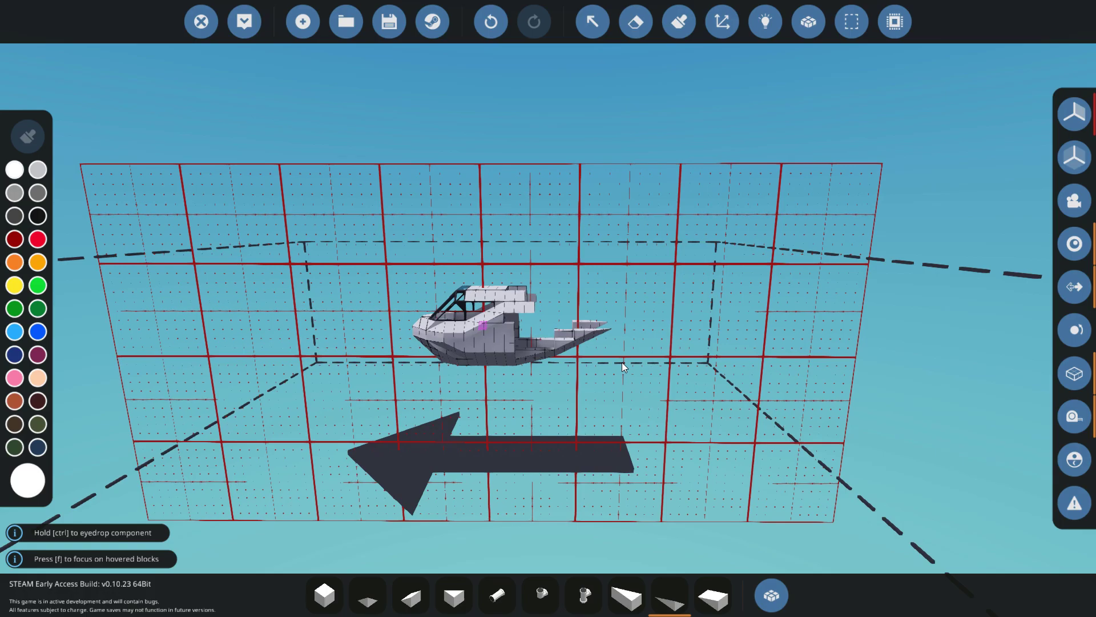
{"action": "scroll", "coordinate": [622, 362], "scroll_direction": "up", "scroll_amount": 6}
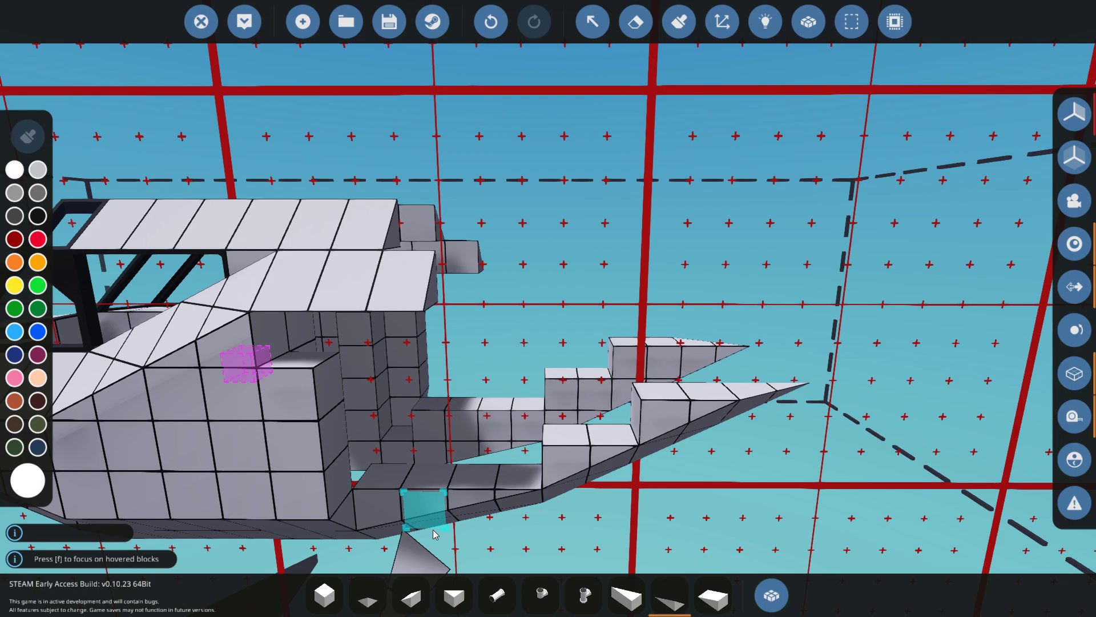
Reshape the angled lower sides behind the main hull with 1x2 pyramids so they flow into the tail.
{"action": "left_click_drag", "start_coordinate": [434, 534], "coordinate": [401, 507]}
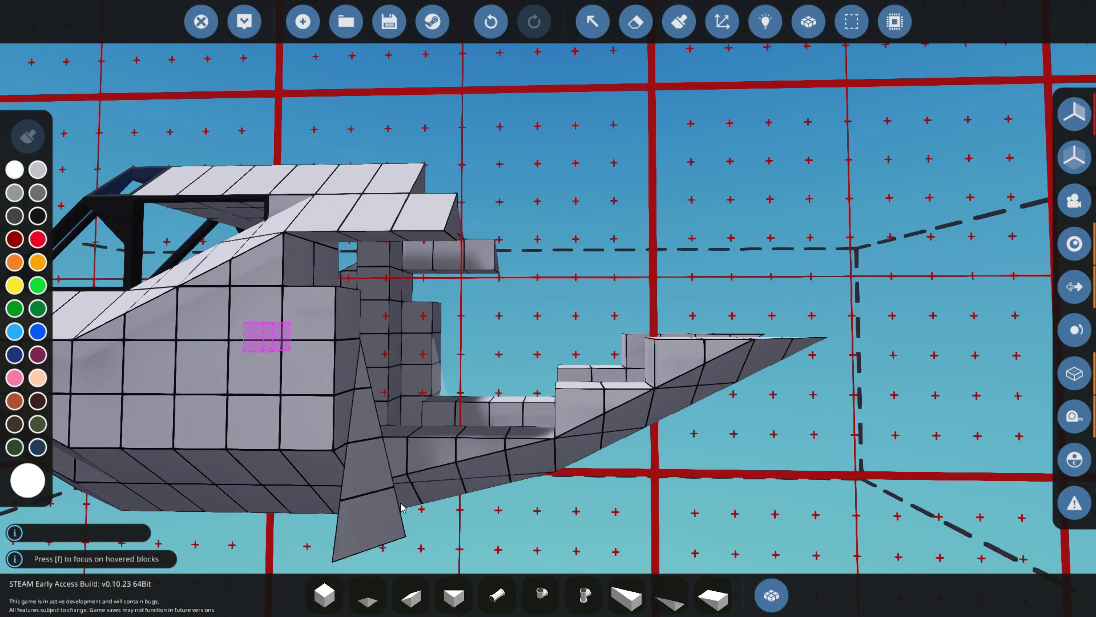
{"action": "key", "text": "r"}
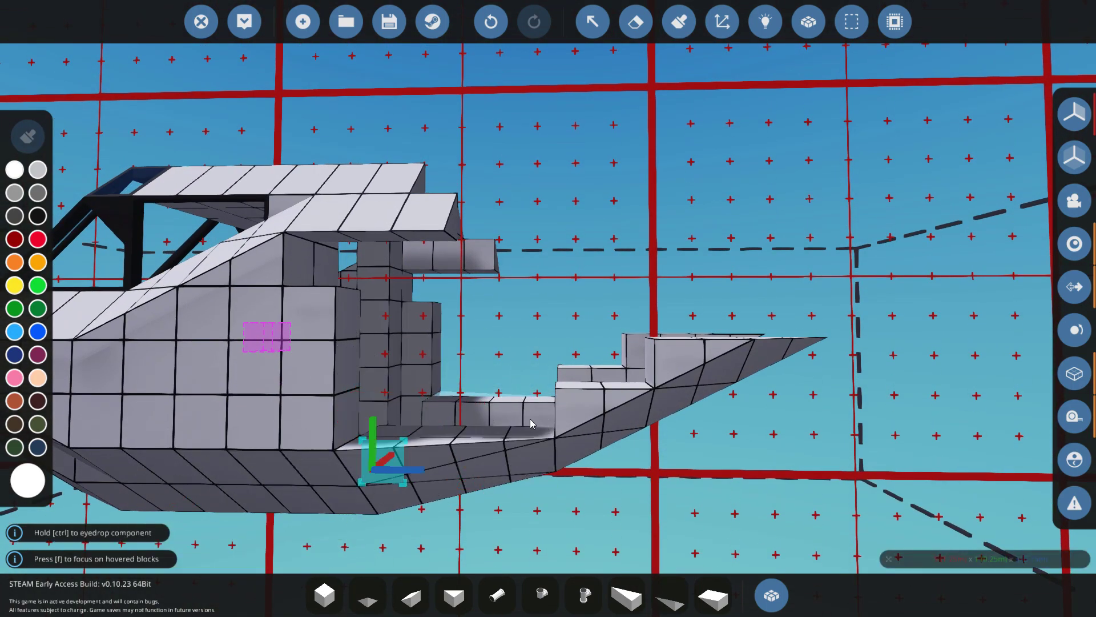
{"action": "left_click", "coordinate": [669, 597]}
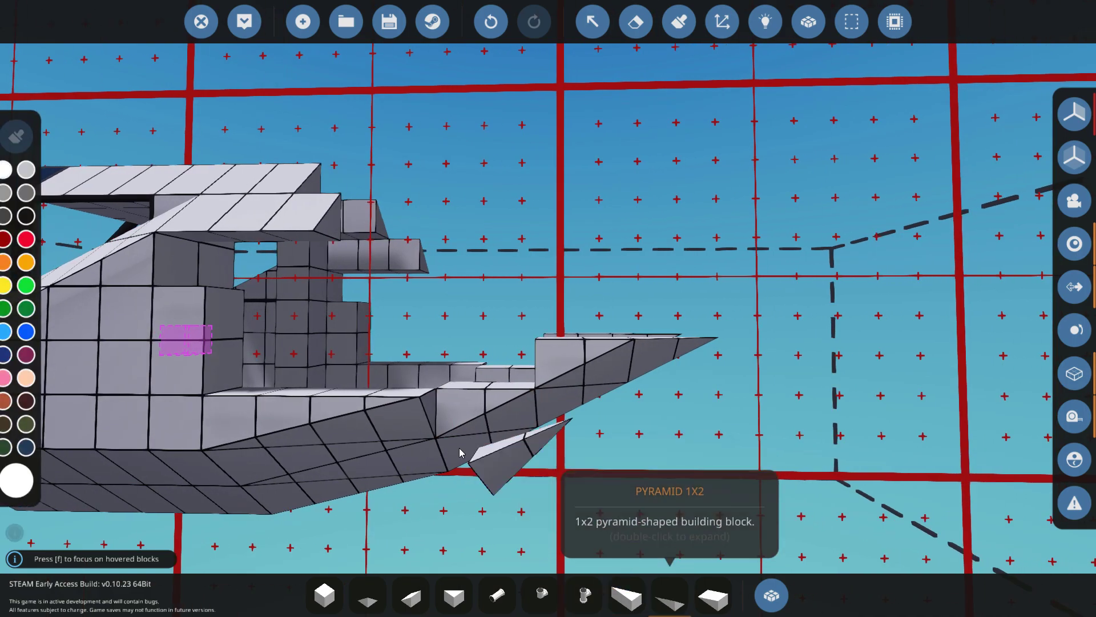
Erase the stepped pieces near the tail tips and rebuild those corners with basic pyramids.
{"action": "key", "text": "2"}
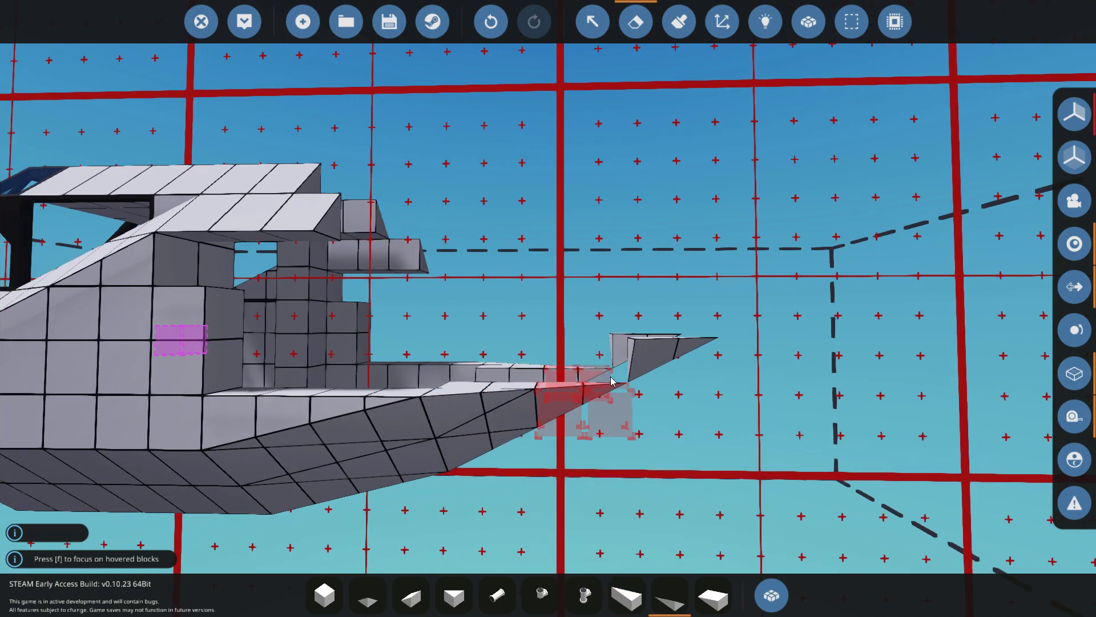
{"action": "left_click", "coordinate": [366, 594]}
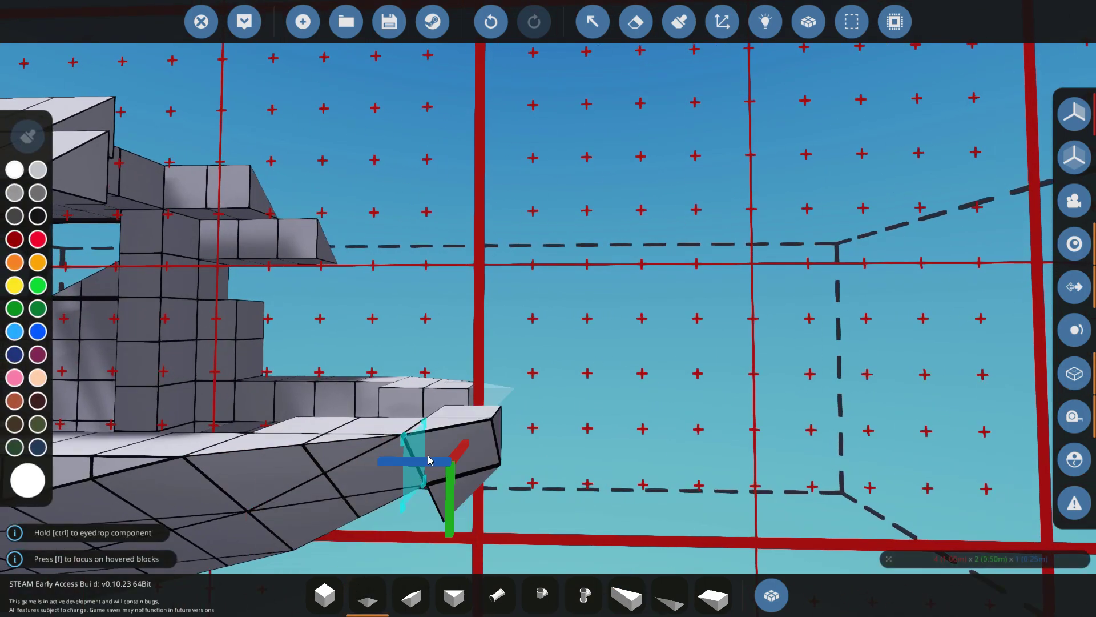
{"action": "scroll", "coordinate": [430, 460], "scroll_direction": "down", "scroll_amount": 6}
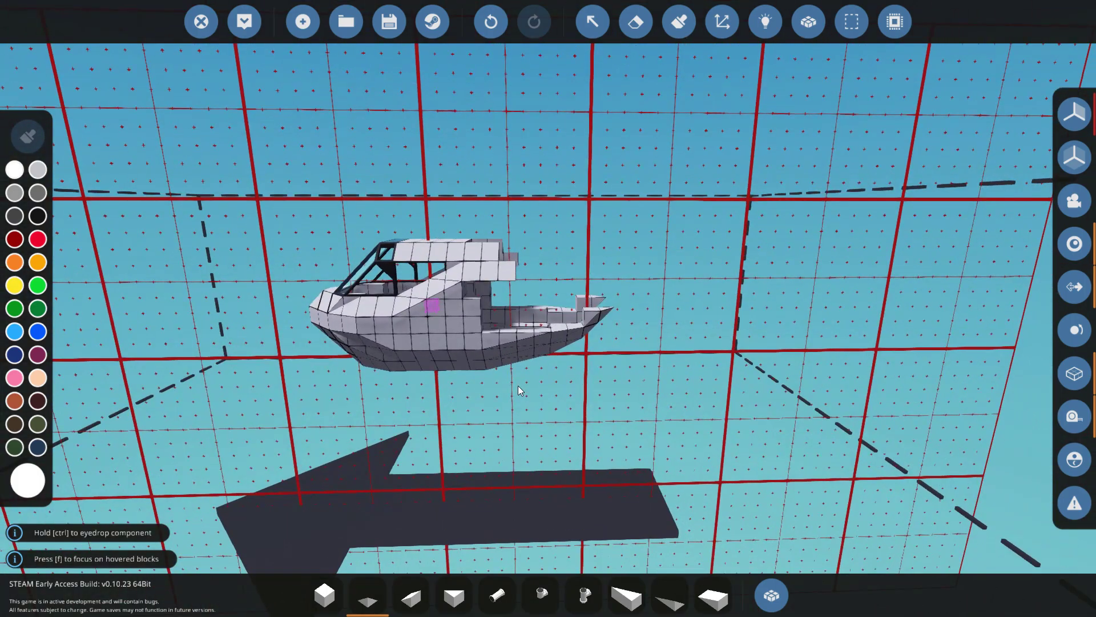
{"action": "scroll", "coordinate": [497, 419], "scroll_direction": "up", "scroll_amount": 5}
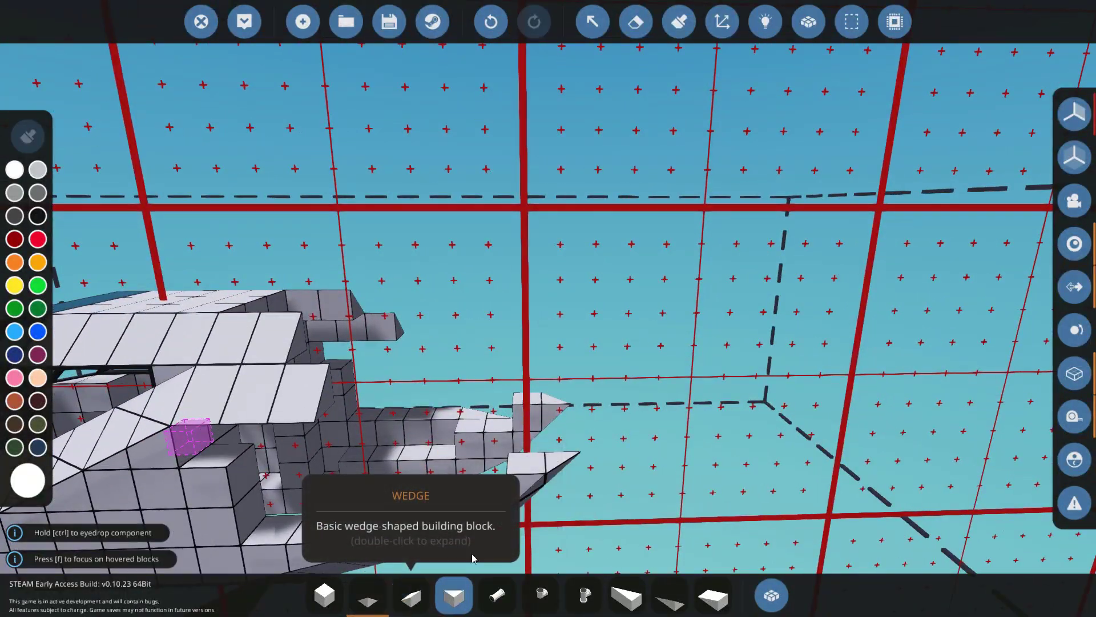
Replace the pointed tail tips with blunt wedge ends and raise the rear side walls with basic blocks.
{"action": "key", "text": "1"}
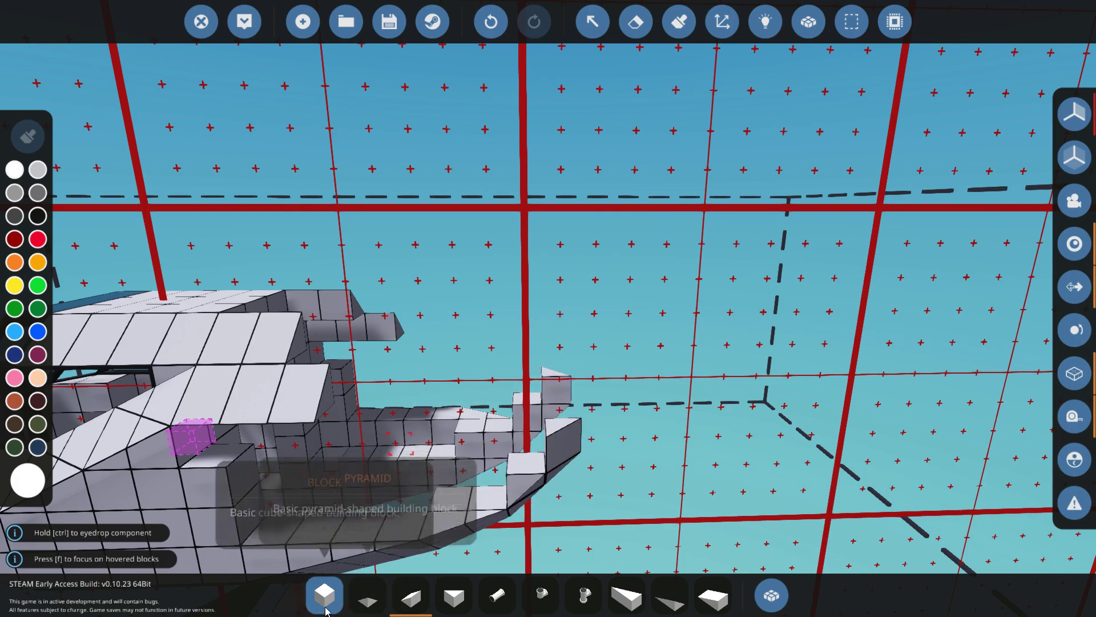
{"action": "scroll", "coordinate": [593, 387], "scroll_direction": "down", "scroll_amount": 2}
{"action": "scroll", "coordinate": [594, 387], "scroll_direction": "down", "scroll_amount": 2}
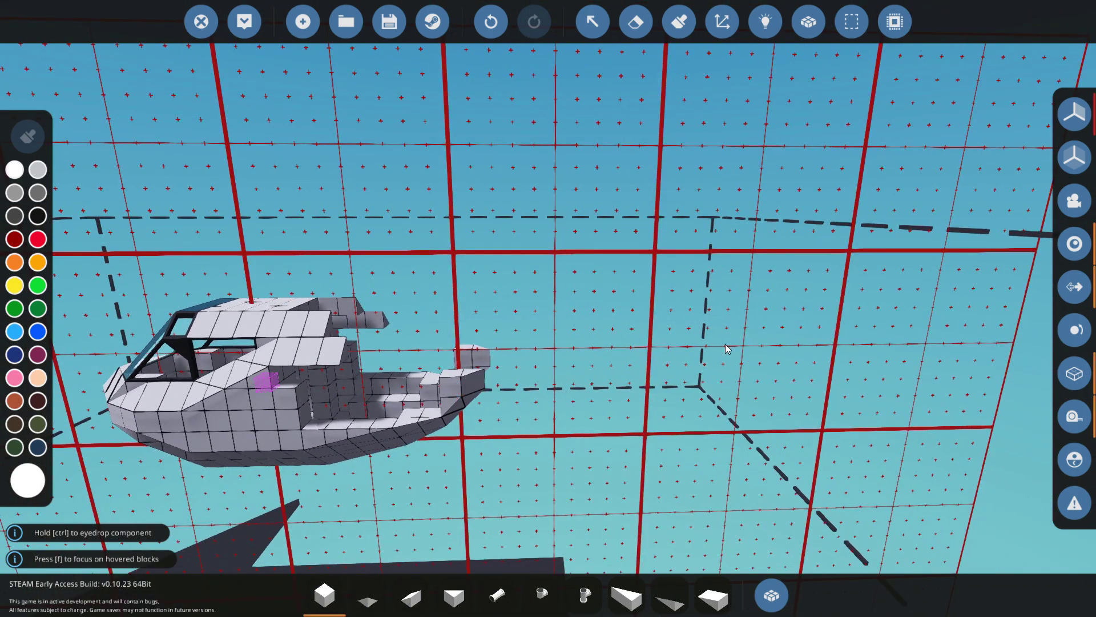
{"action": "scroll", "coordinate": [383, 531], "scroll_direction": "up", "scroll_amount": 3}
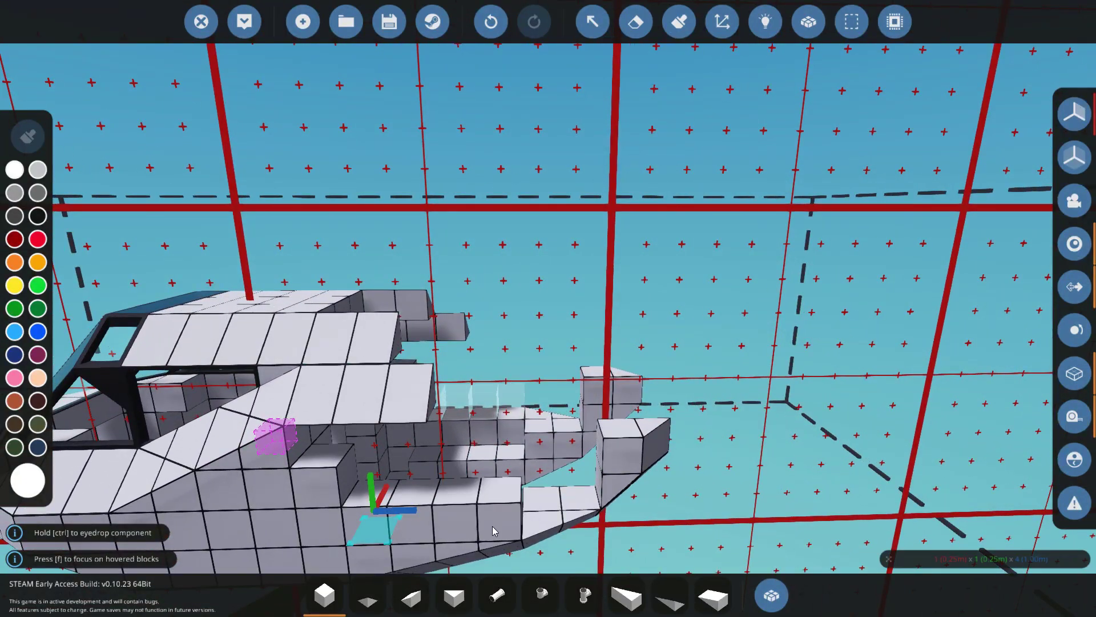
{"action": "key", "text": "d"}
Rework the angled pieces below the tail-end blocks on both sides with pyramid, inverse pyramid and wedge blocks.
{"action": "key", "text": "0"}
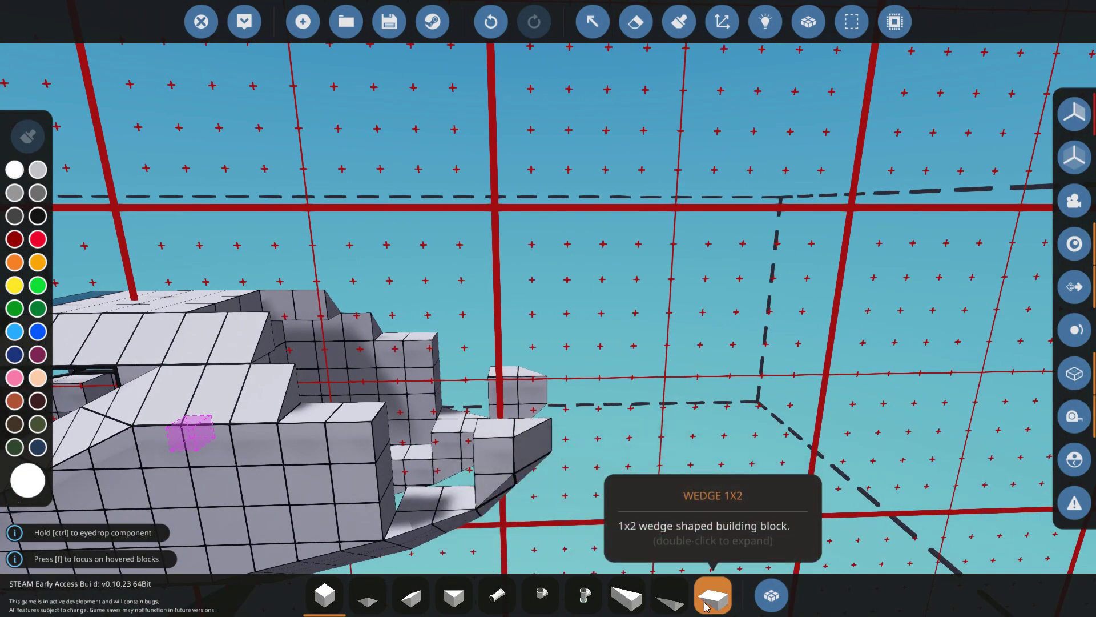
{"action": "key", "text": "8"}
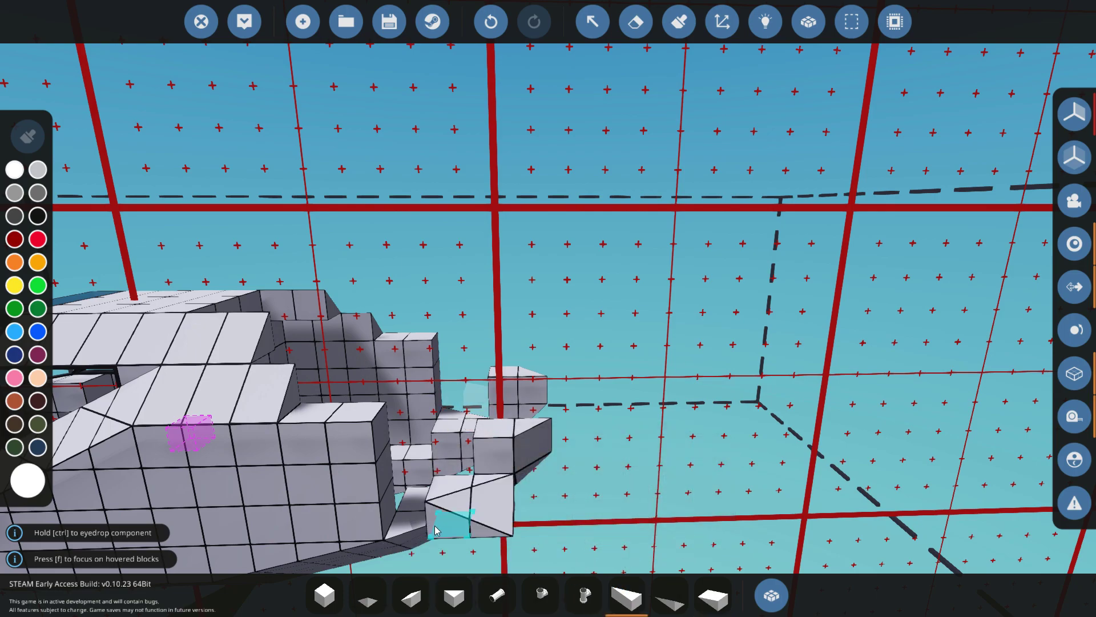
{"action": "key", "text": "x"}
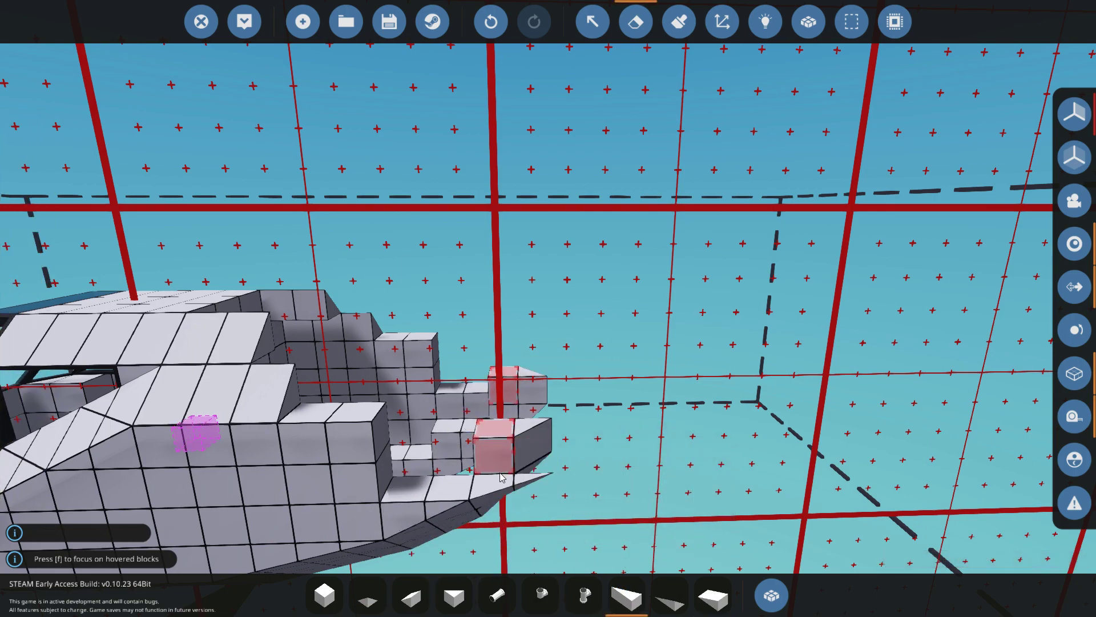
{"action": "key", "text": "2"}
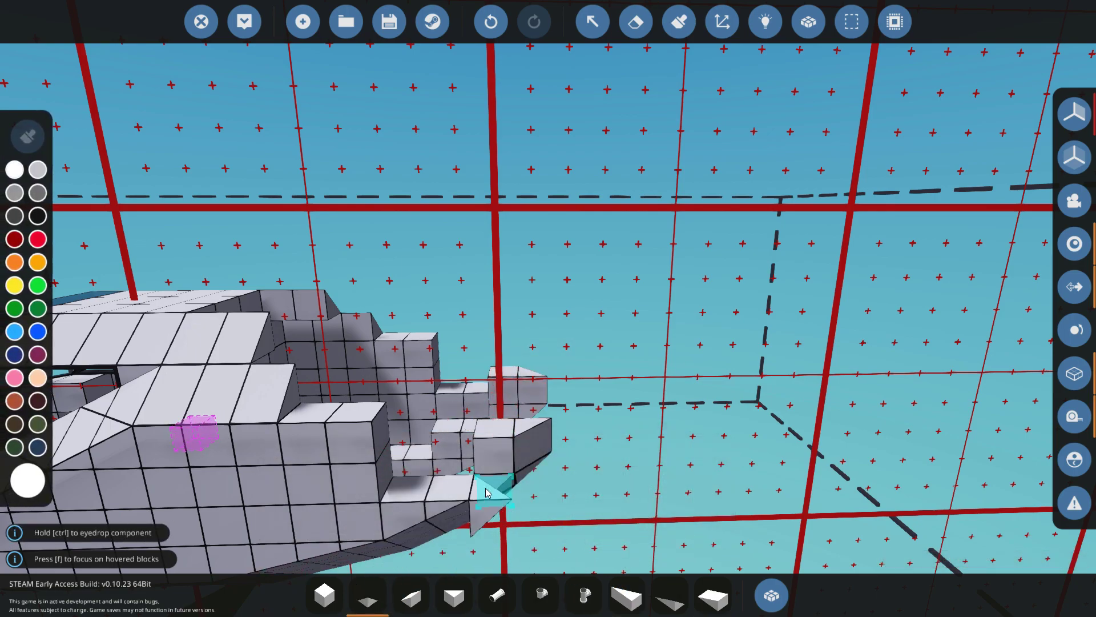
{"action": "key", "text": "8"}
{"action": "key", "text": "4"}
{"action": "key", "text": "3"}
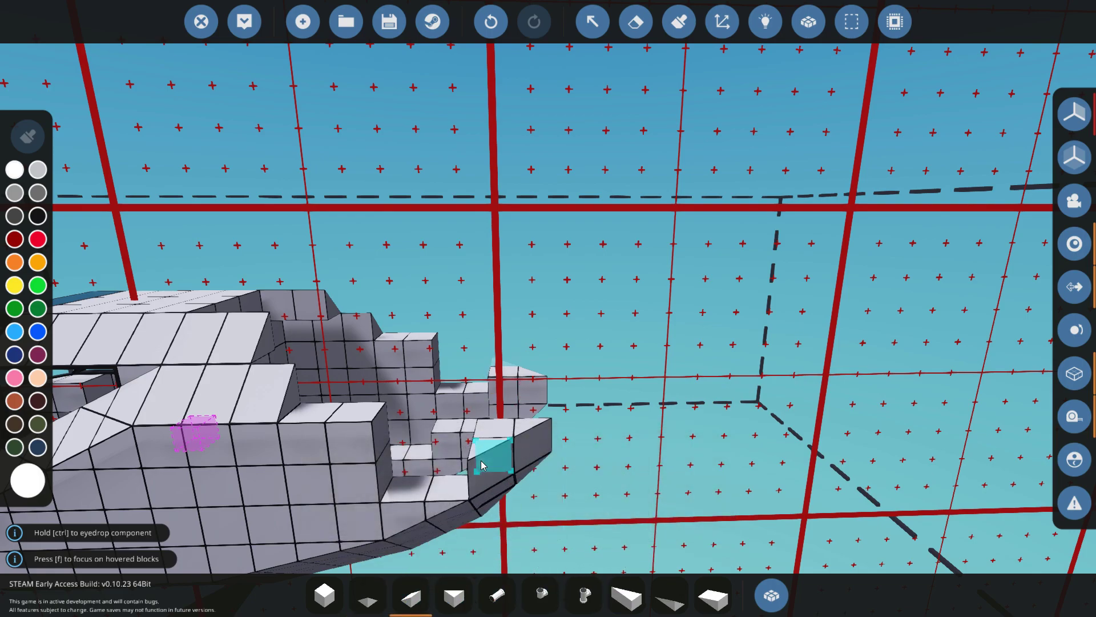
Fill the rear side walls with basic blocks from the cabin back to the tail ends.
{"action": "scroll", "coordinate": [556, 491], "scroll_direction": "down", "scroll_amount": 10}
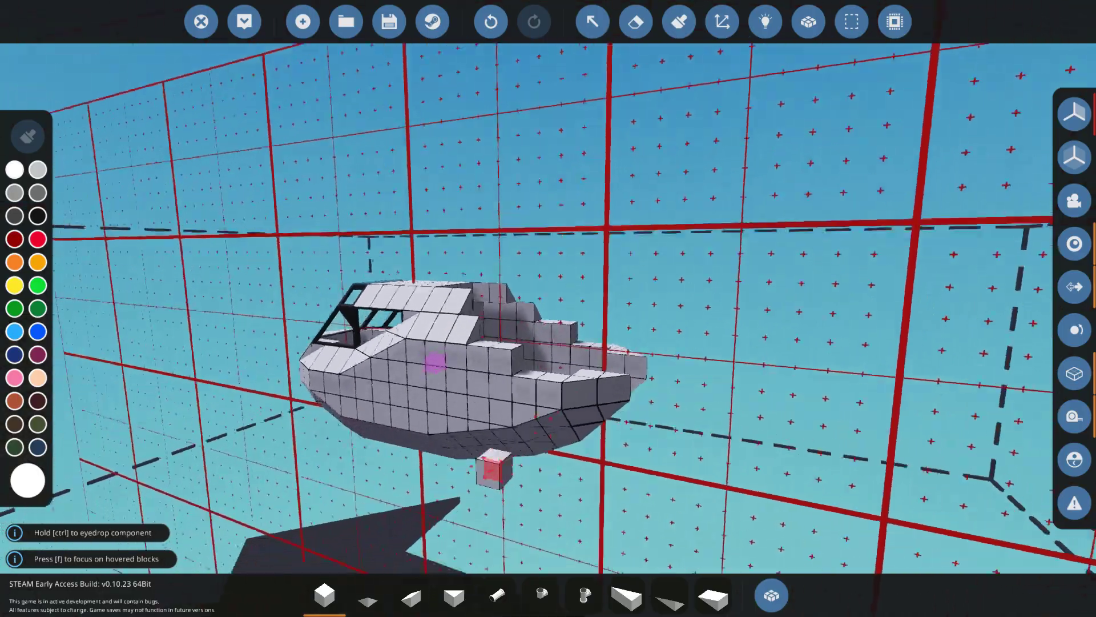
{"action": "scroll", "coordinate": [479, 308], "scroll_direction": "up", "scroll_amount": 10}
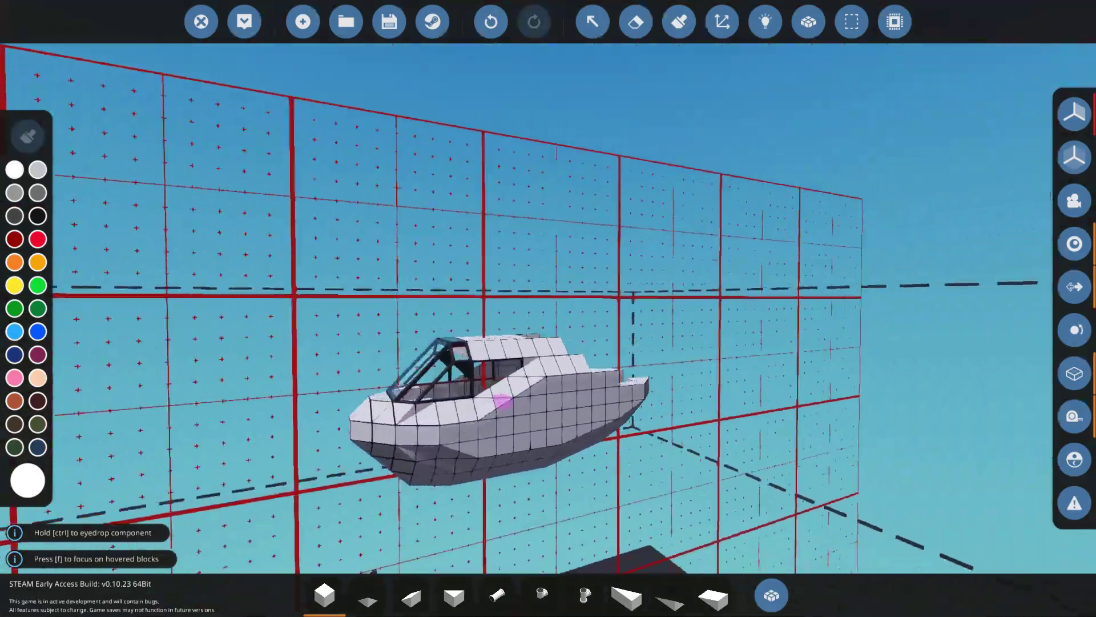
{"action": "key", "text": "Left"}
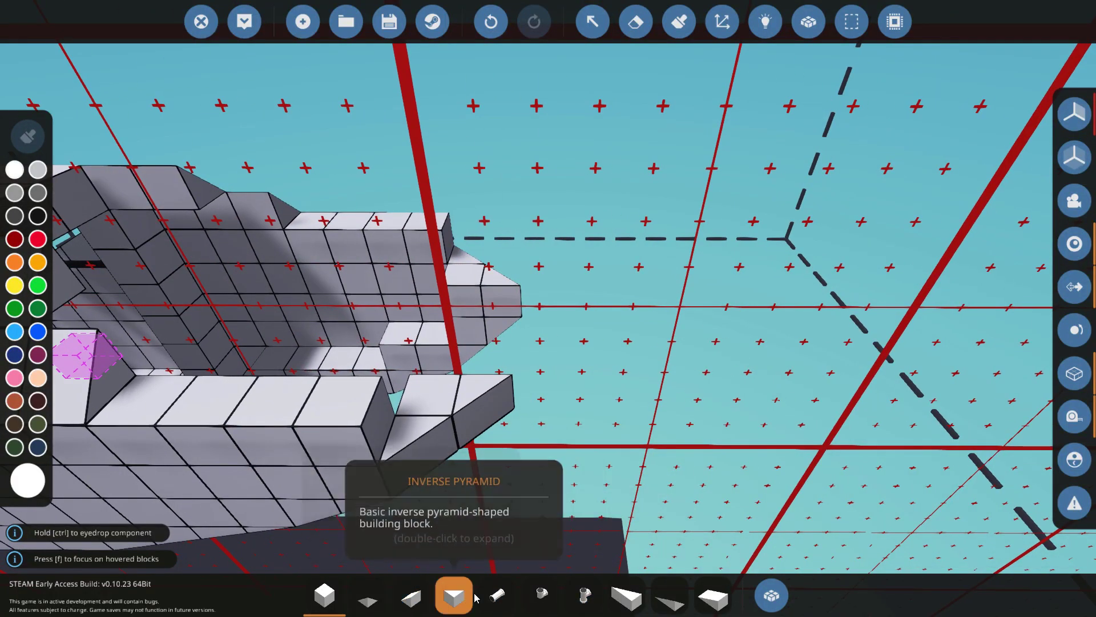
Shape the upper rear corners of both side walls with inverse pyramids, replacing the blocks in the way.
{"action": "left_click", "coordinate": [454, 597]}
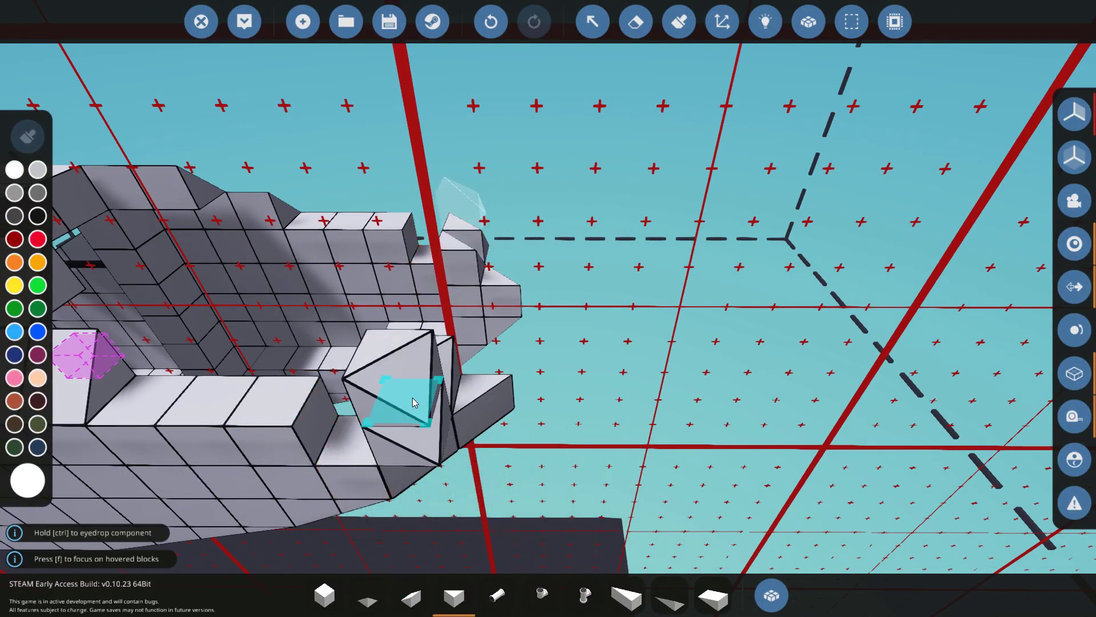
{"action": "left_click", "coordinate": [446, 403]}
{"action": "key", "text": "Up"}
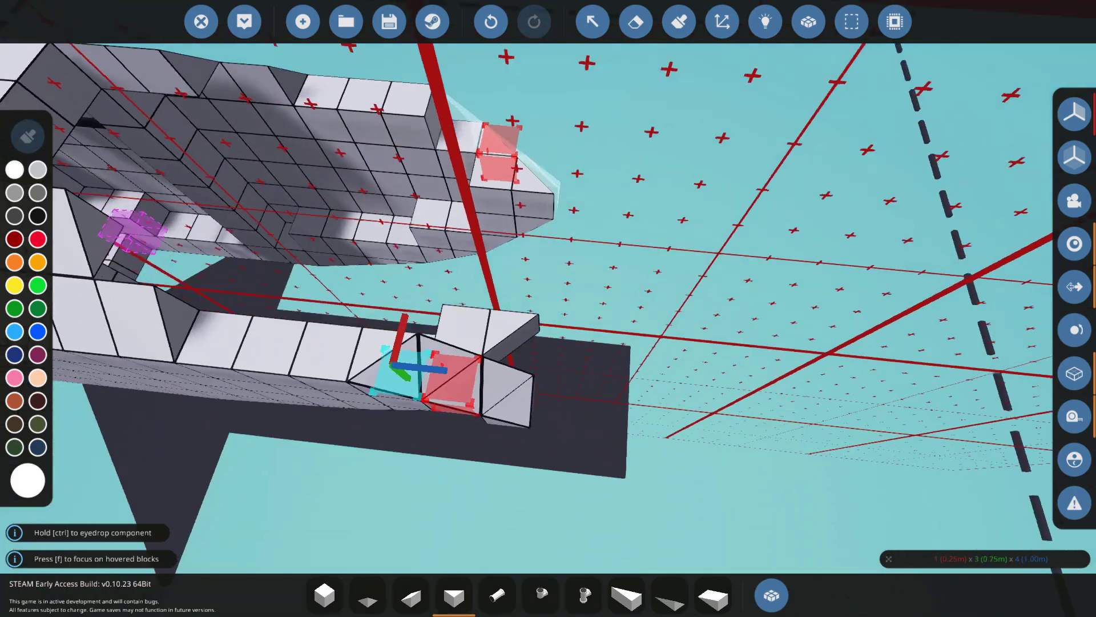
{"action": "key", "text": "f"}
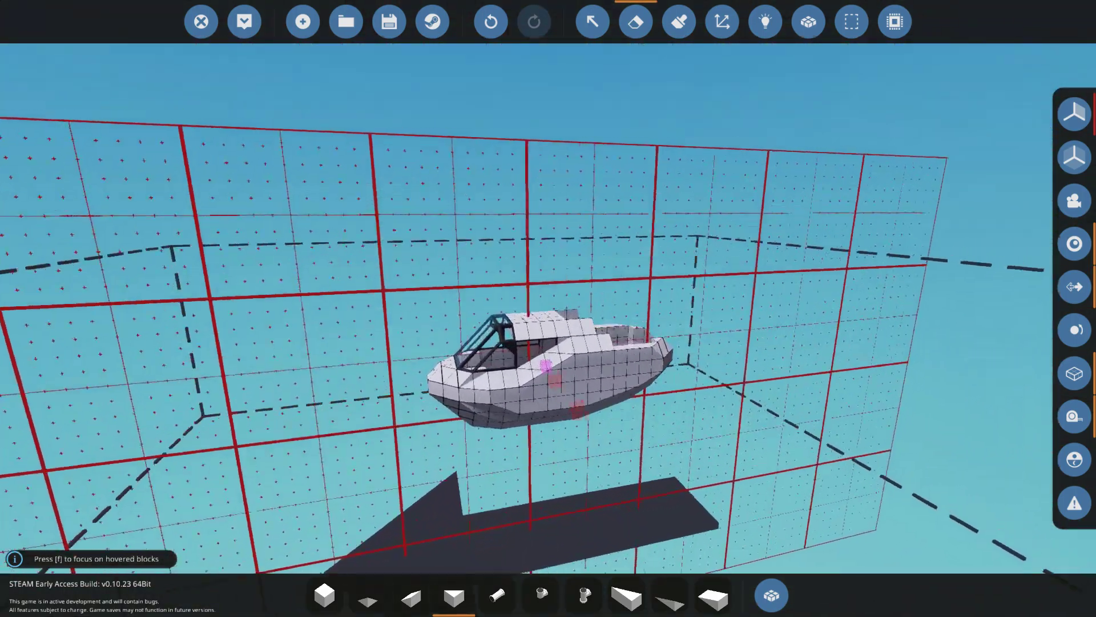
Fill the open underside between the two hull sides across the rear section.
{"action": "scroll", "coordinate": [623, 364], "scroll_direction": "up", "scroll_amount": 3}
{"action": "key", "text": "d"}
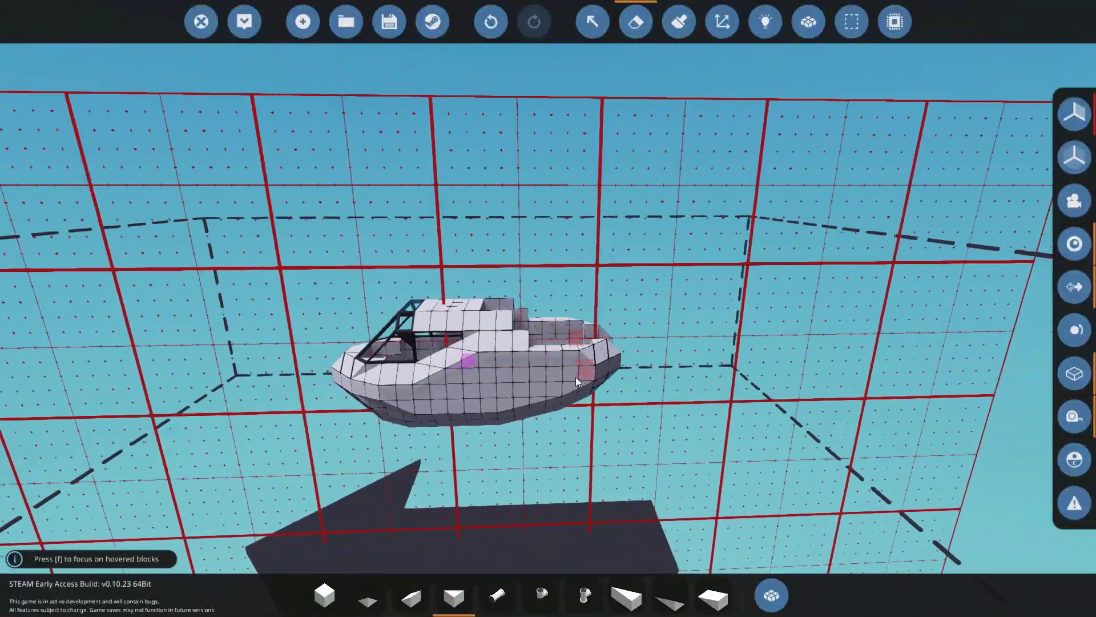
{"action": "key", "text": "d"}
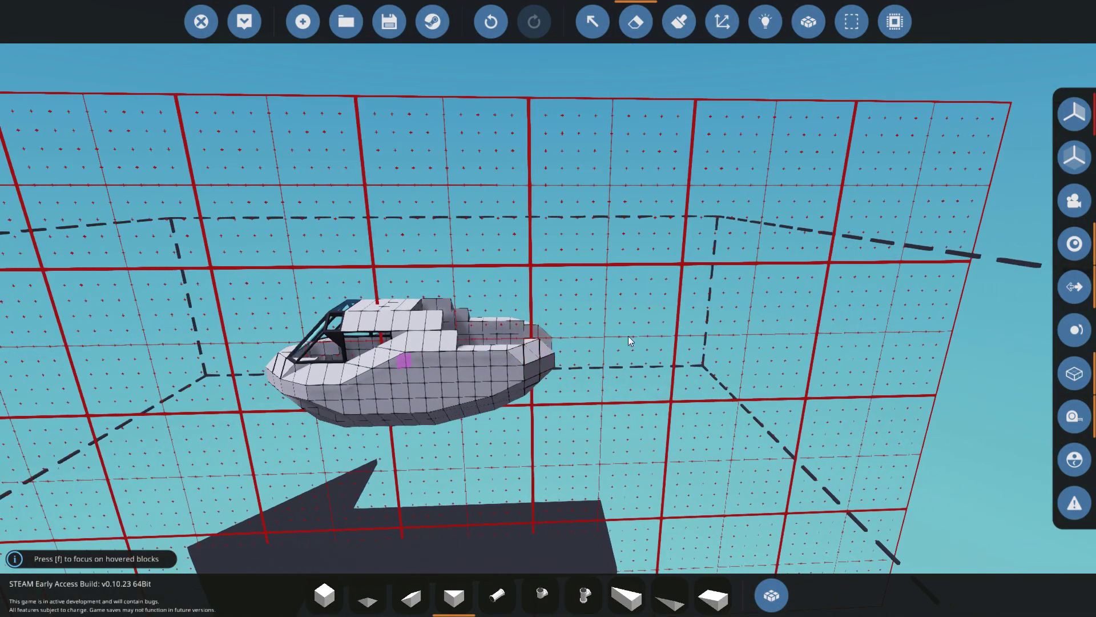
{"action": "key", "text": "w"}
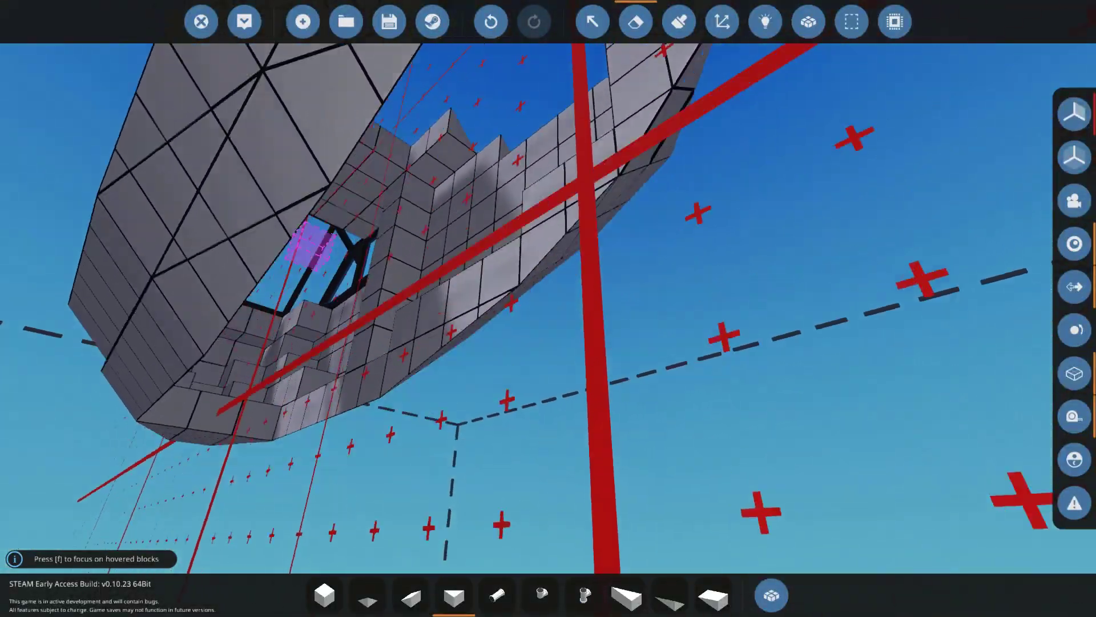
{"action": "key", "text": "q"}
{"action": "left_click", "coordinate": [576, 231]}
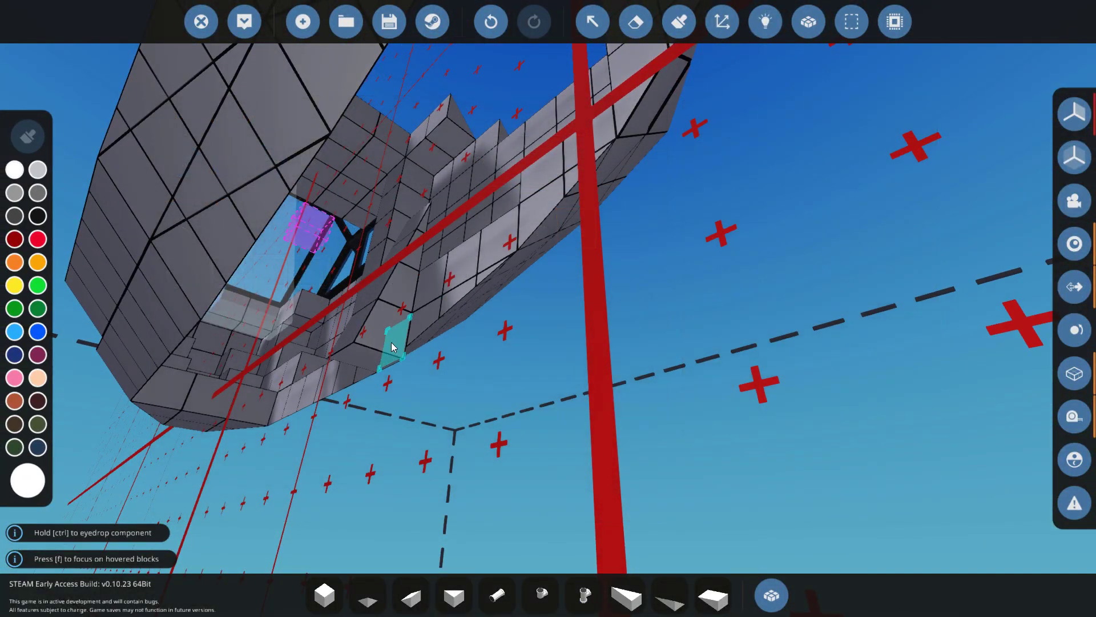
{"action": "key", "text": "r"}
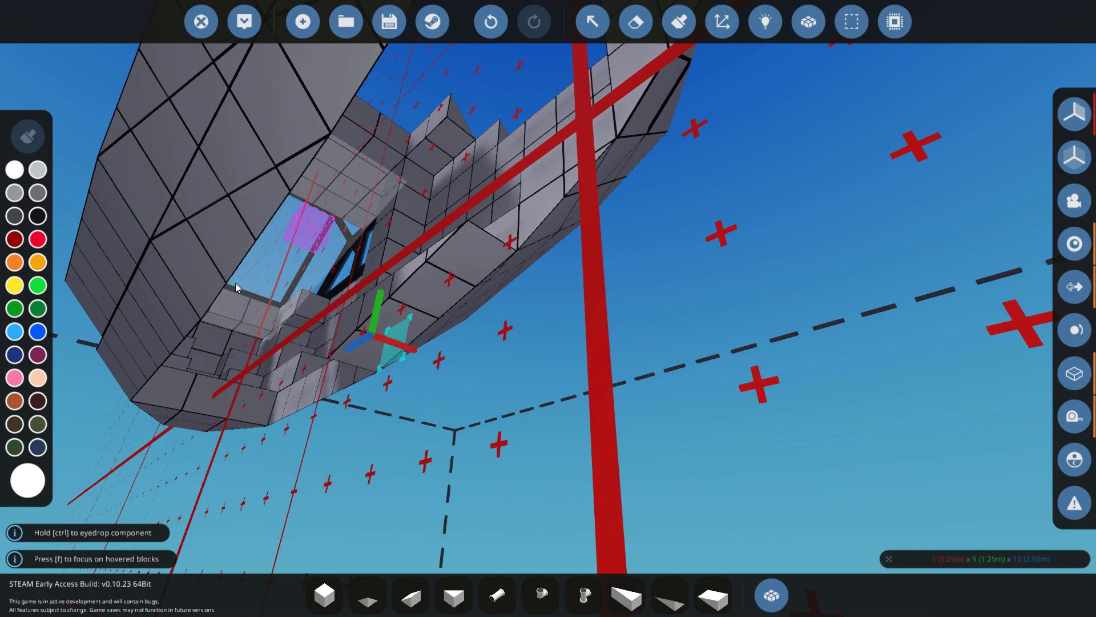
Close the tail between the two sides with long inverse pyramids, wedges and a row of basic blocks.
{"action": "left_click", "coordinate": [713, 597]}
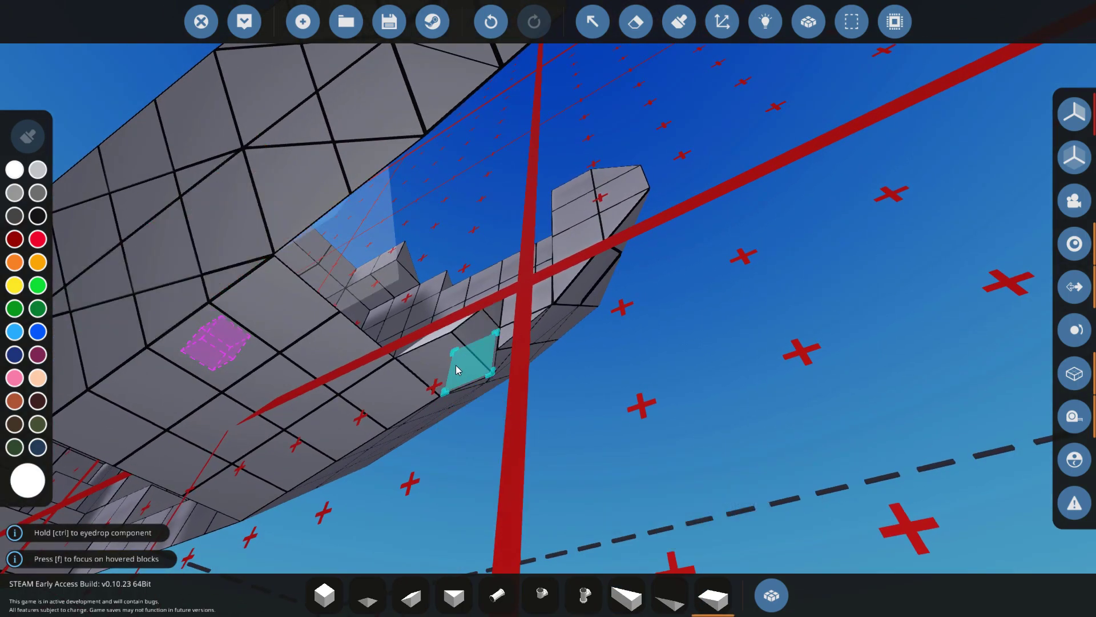
{"action": "left_click_drag", "start_coordinate": [296, 236], "coordinate": [382, 575]}
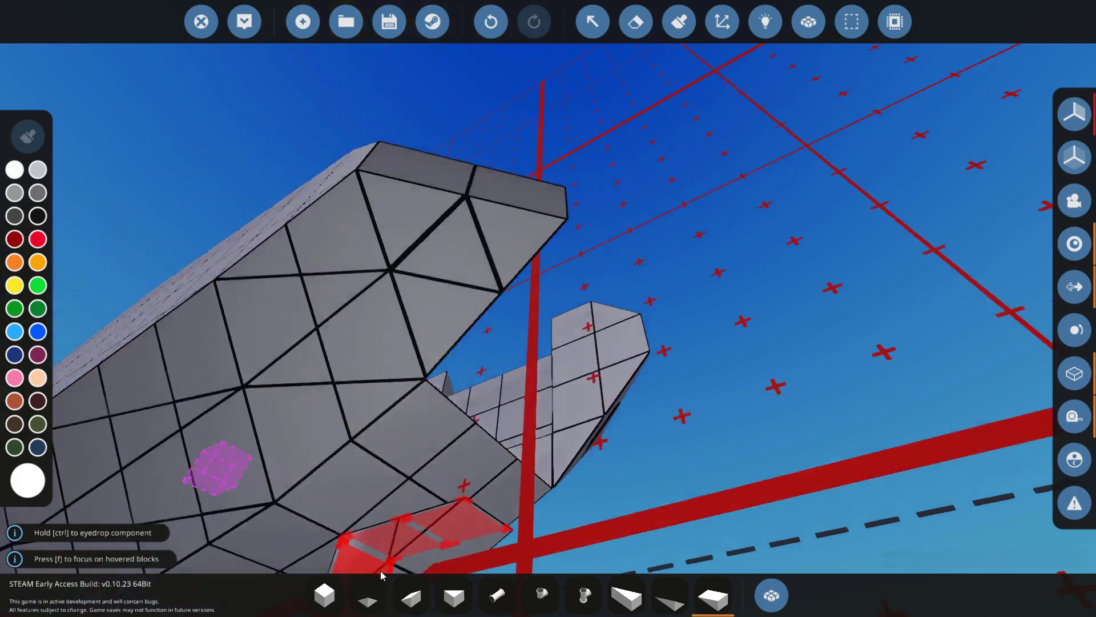
{"action": "left_click", "coordinate": [411, 596]}
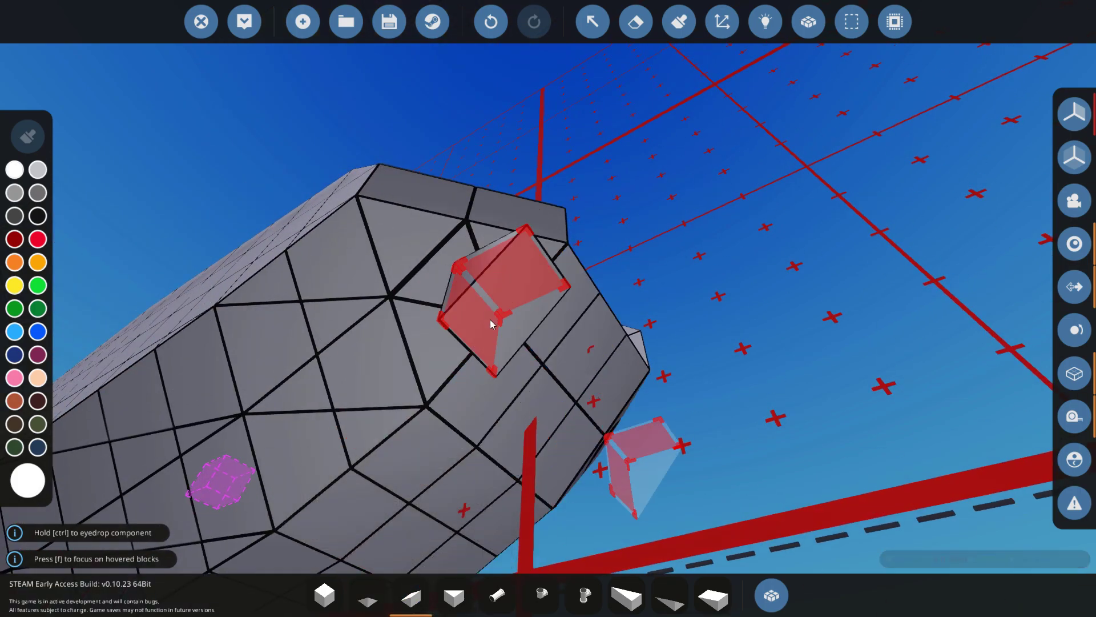
{"action": "left_click_drag", "start_coordinate": [490, 280], "coordinate": [489, 335]}
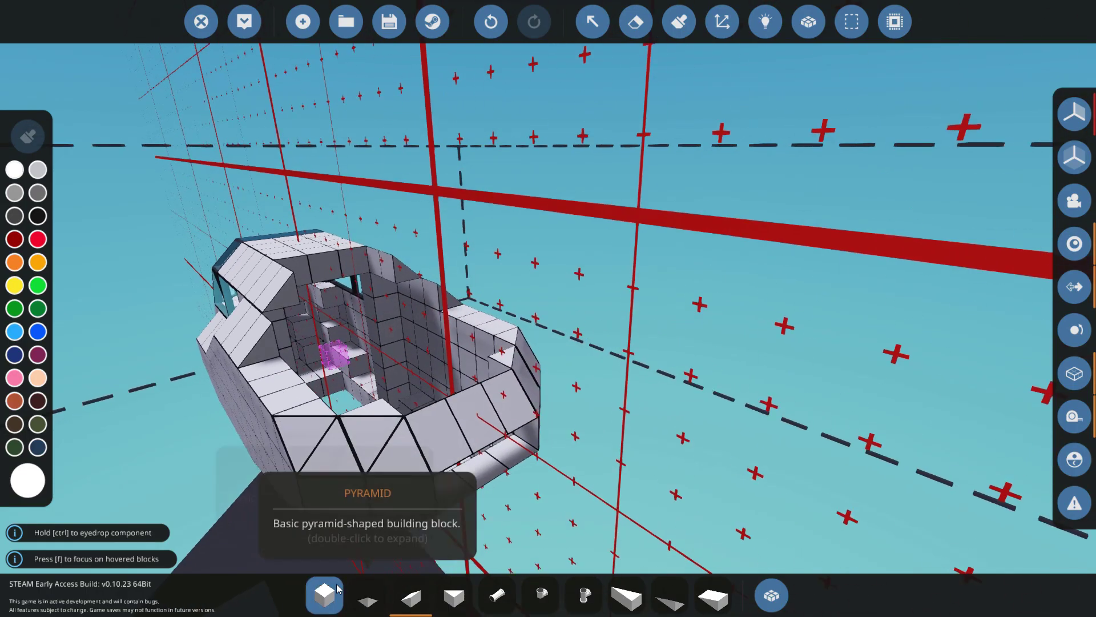
{"action": "left_click", "coordinate": [324, 595]}
{"action": "key", "text": "s"}
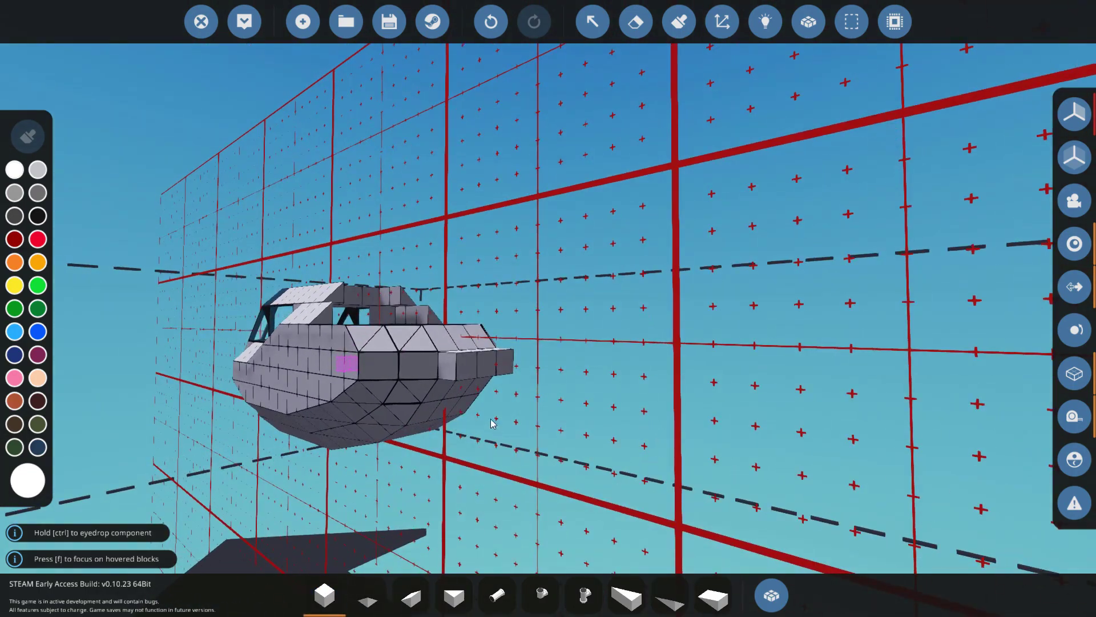
{"action": "key", "text": "w"}
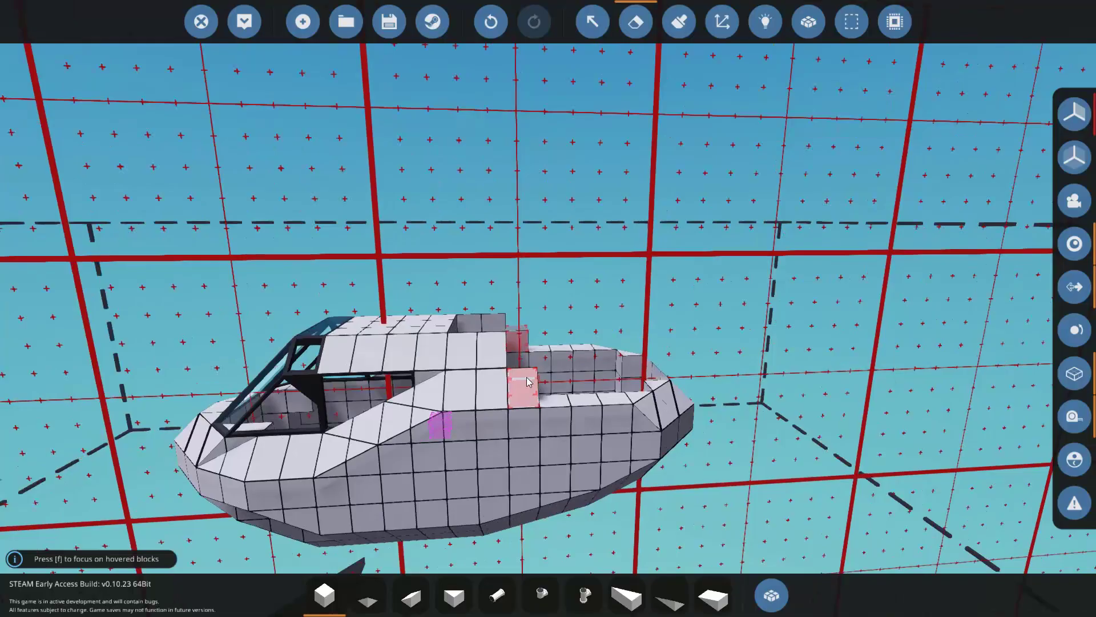
{"action": "key", "text": "s"}
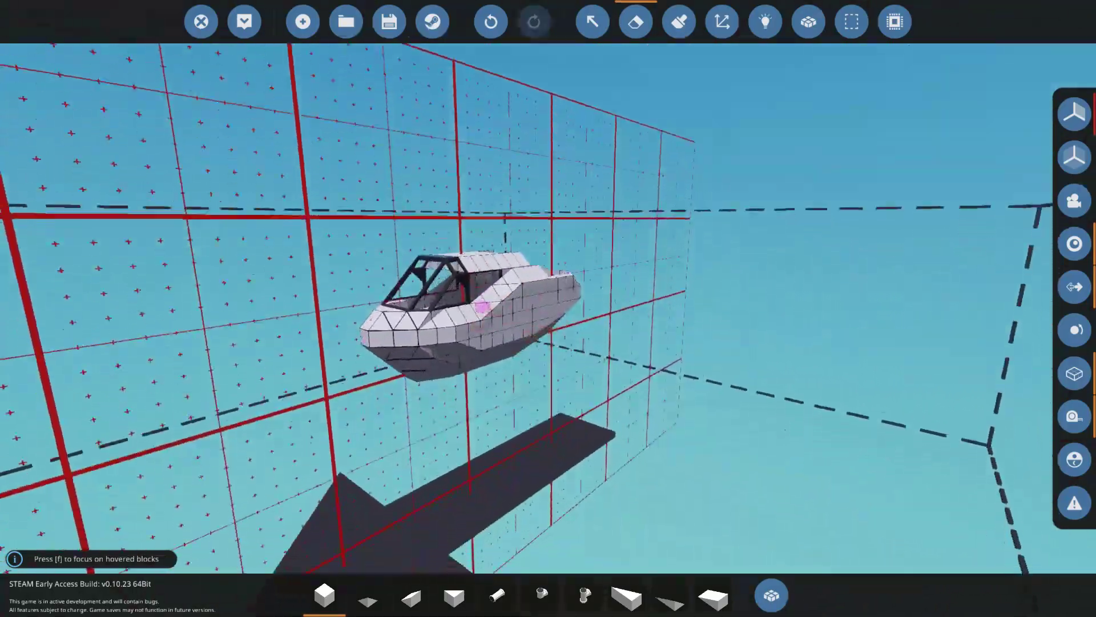
{"action": "key", "text": "w"}
{"action": "key", "text": "s"}
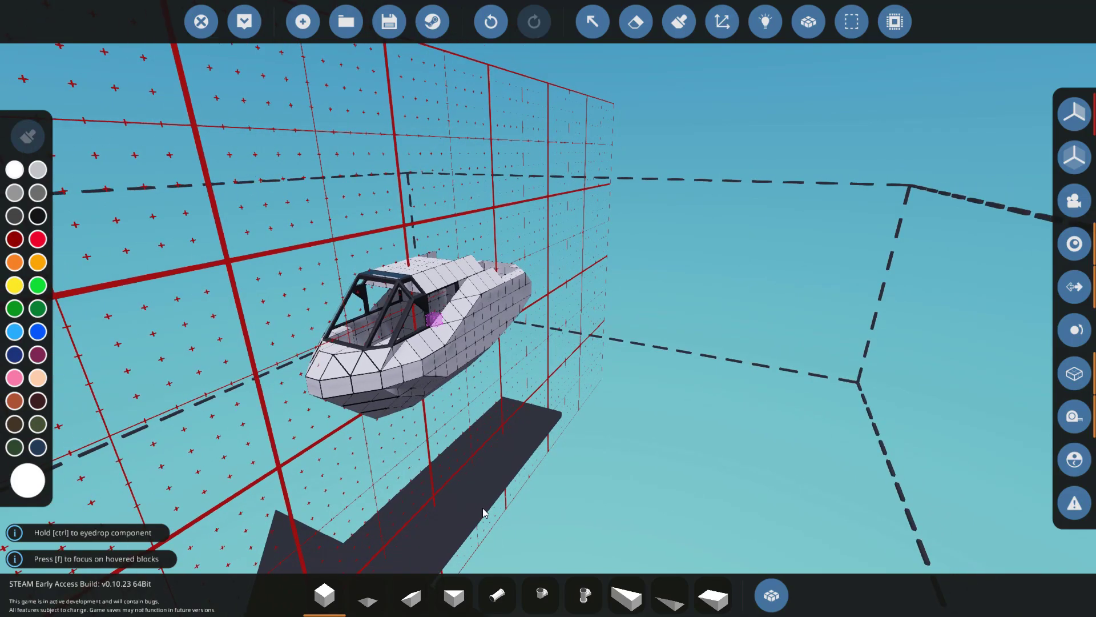
{"action": "type", "text": "qwi"}
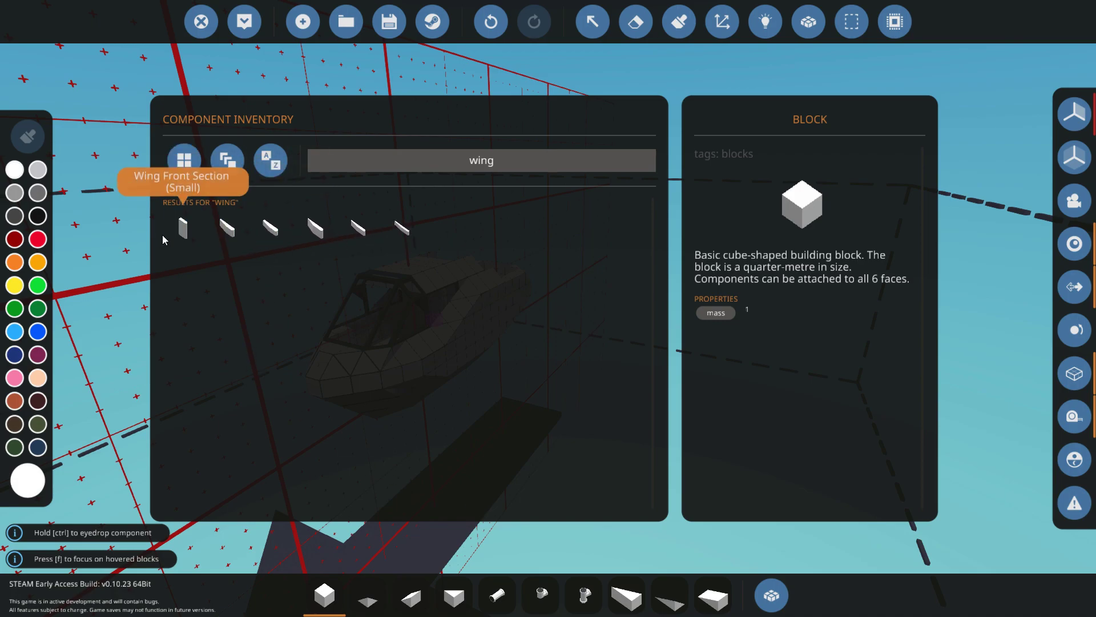
{"action": "left_click", "coordinate": [391, 231]}
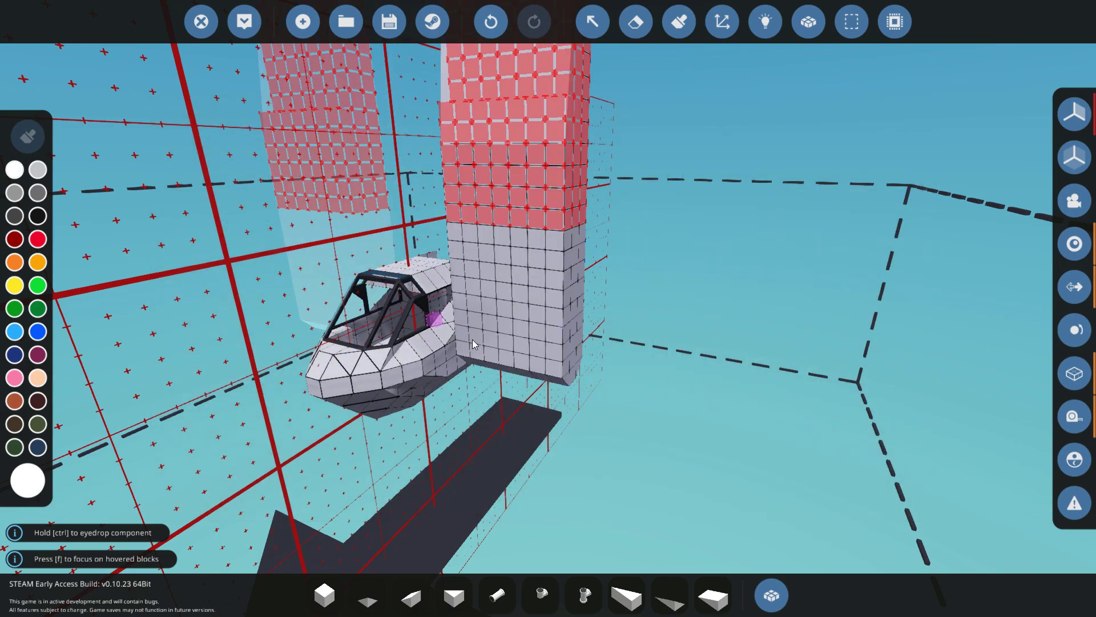
{"action": "key", "text": "r"}
{"action": "key", "text": "r"}
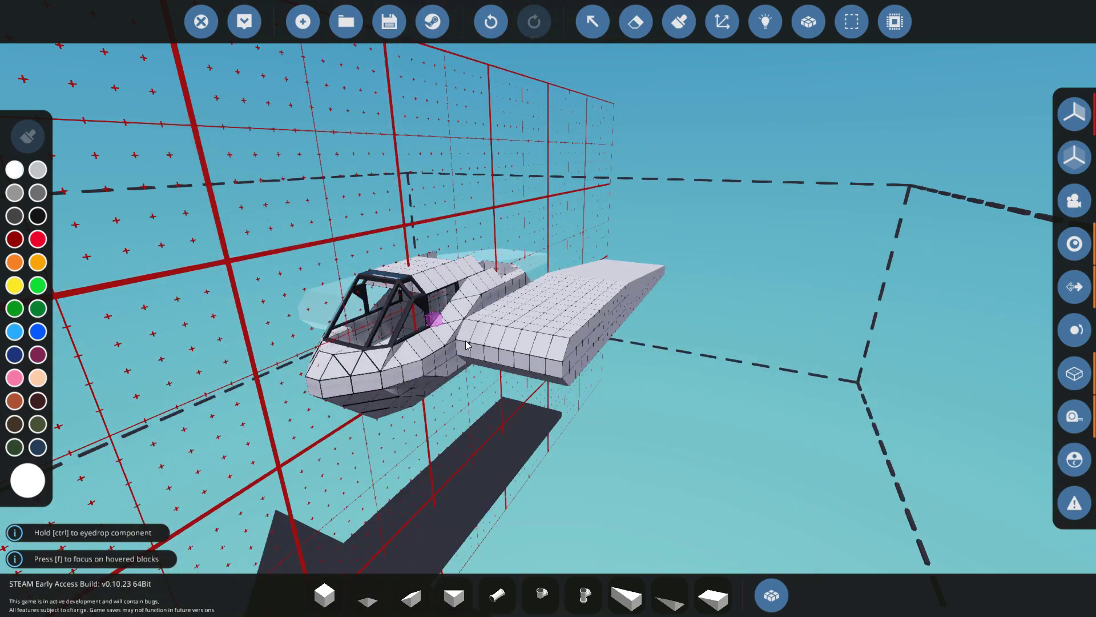
{"action": "key", "text": "1"}
Replace the sloped roof-edge pieces behind the cockpit on both sides with basic blocks.
{"action": "scroll", "coordinate": [428, 331], "scroll_direction": "up", "scroll_amount": 4}
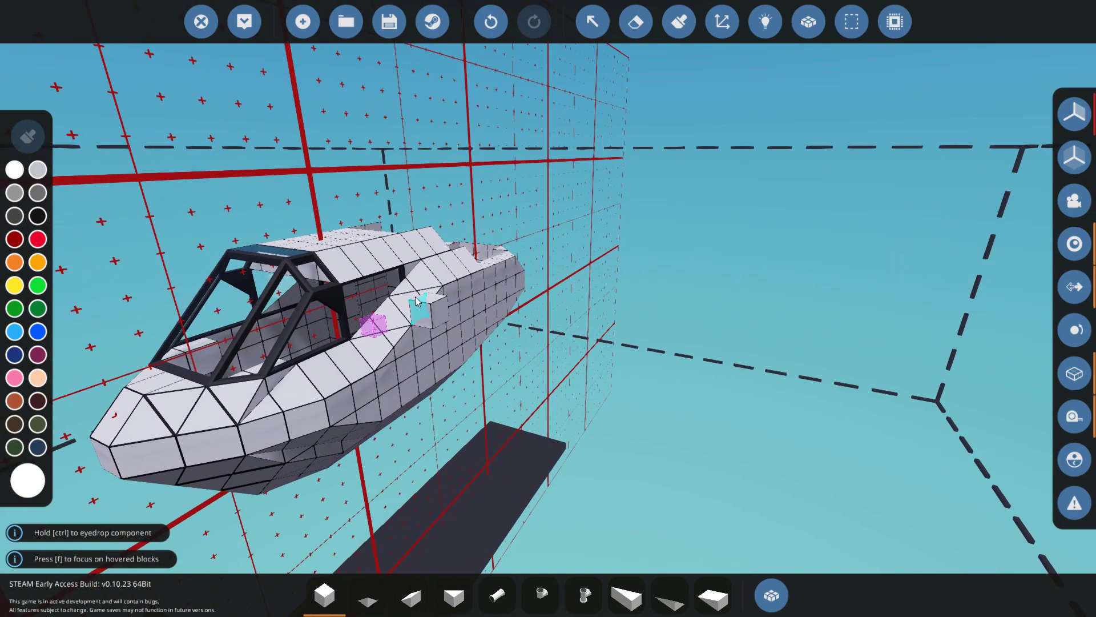
{"action": "key", "text": "f"}
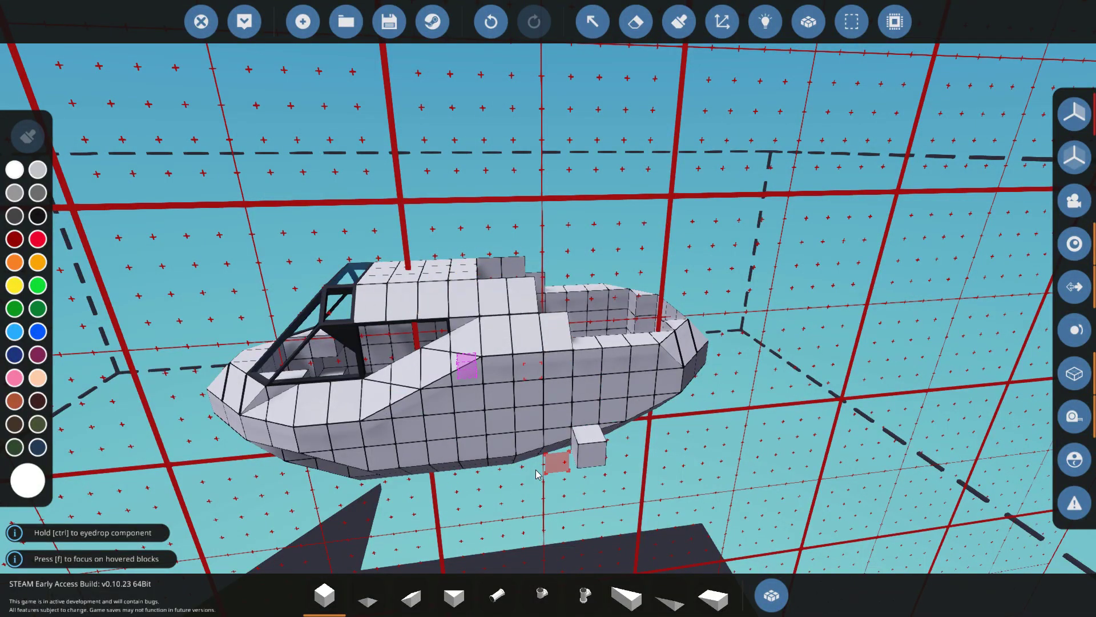
{"action": "left_click_drag", "start_coordinate": [537, 474], "coordinate": [506, 324]}
{"action": "scroll", "coordinate": [506, 324], "scroll_direction": "up", "scroll_amount": 5}
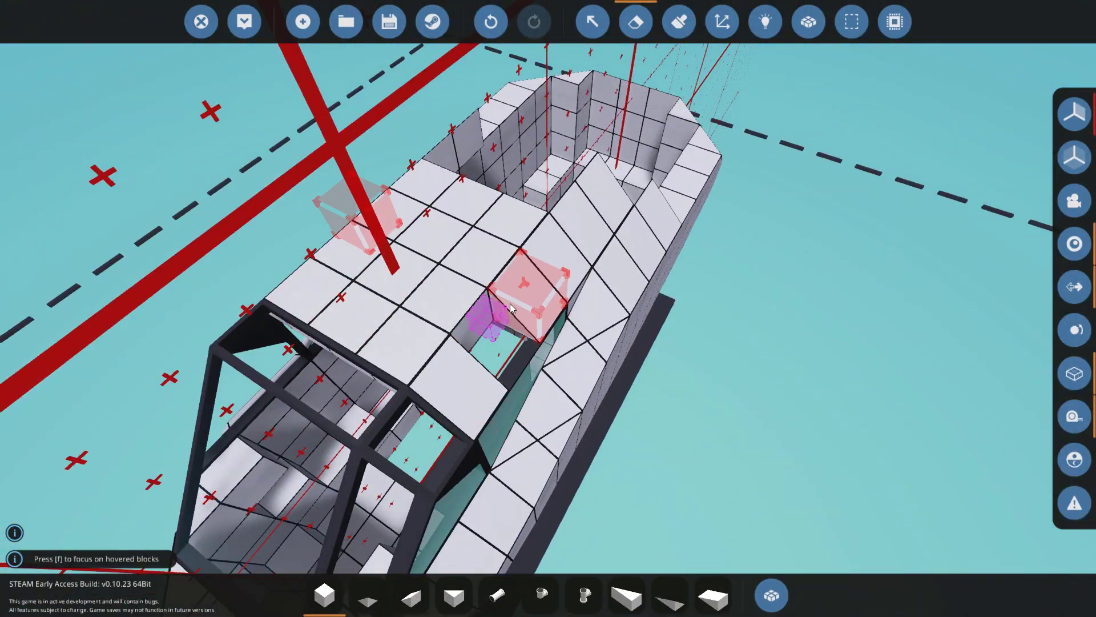
{"action": "scroll", "coordinate": [509, 308], "scroll_direction": "down", "scroll_amount": 5}
{"action": "key", "text": "p"}
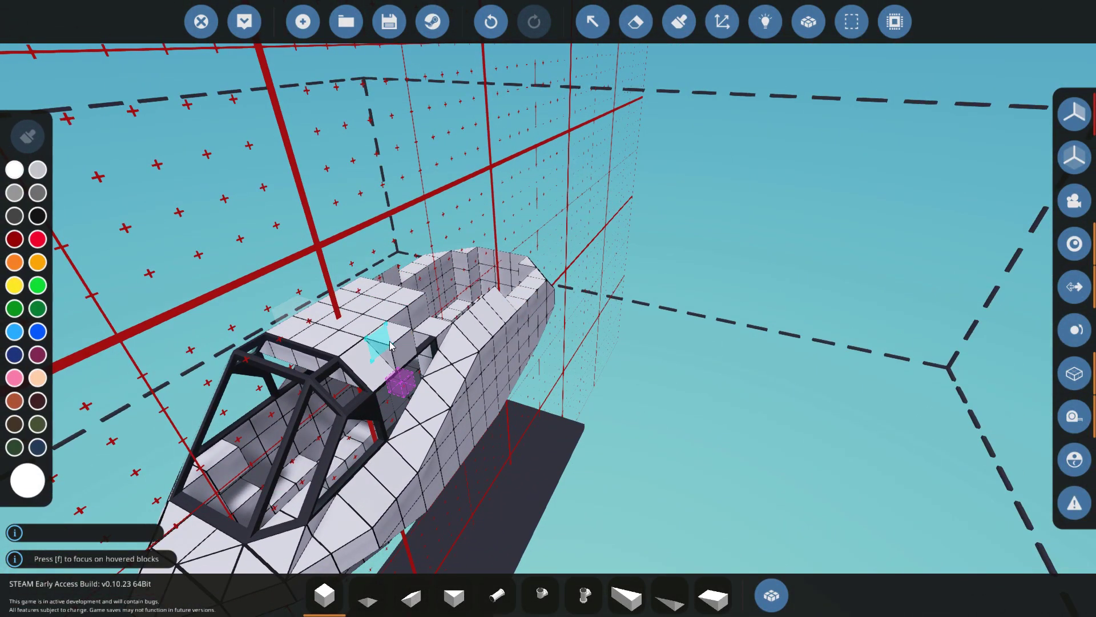
{"action": "scroll", "coordinate": [411, 436], "scroll_direction": "up", "scroll_amount": 3}
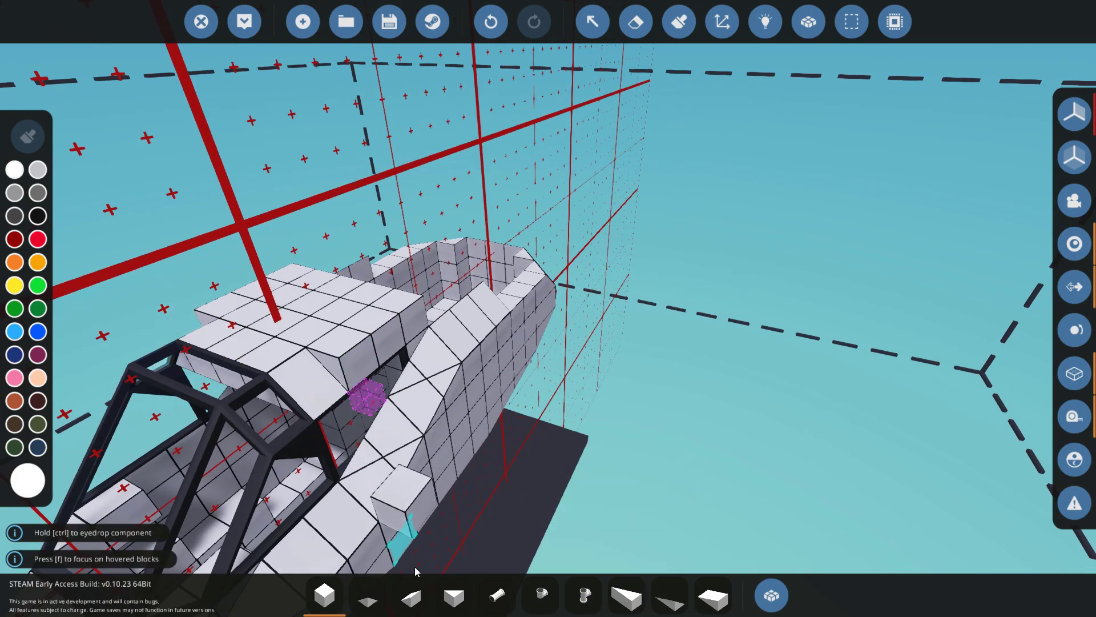
Blend the roof's front corners into wing roots on both sides with inverse pyramids and long pyramids from the component inventory.
{"action": "left_click", "coordinate": [471, 603]}
{"action": "key", "text": "p"}
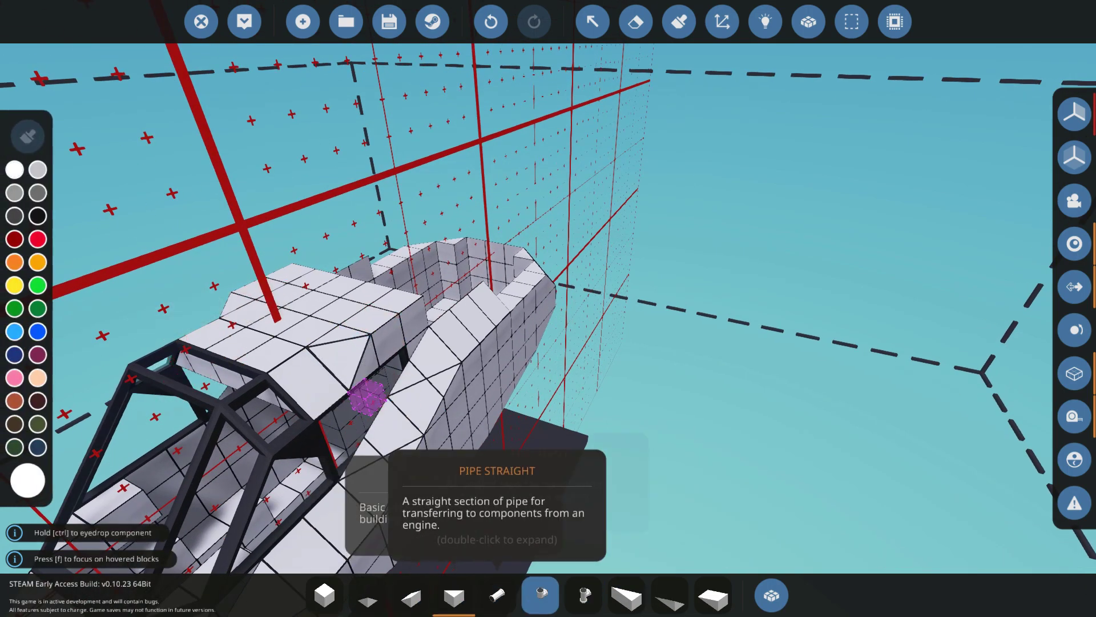
{"action": "double_click", "coordinate": [662, 610]}
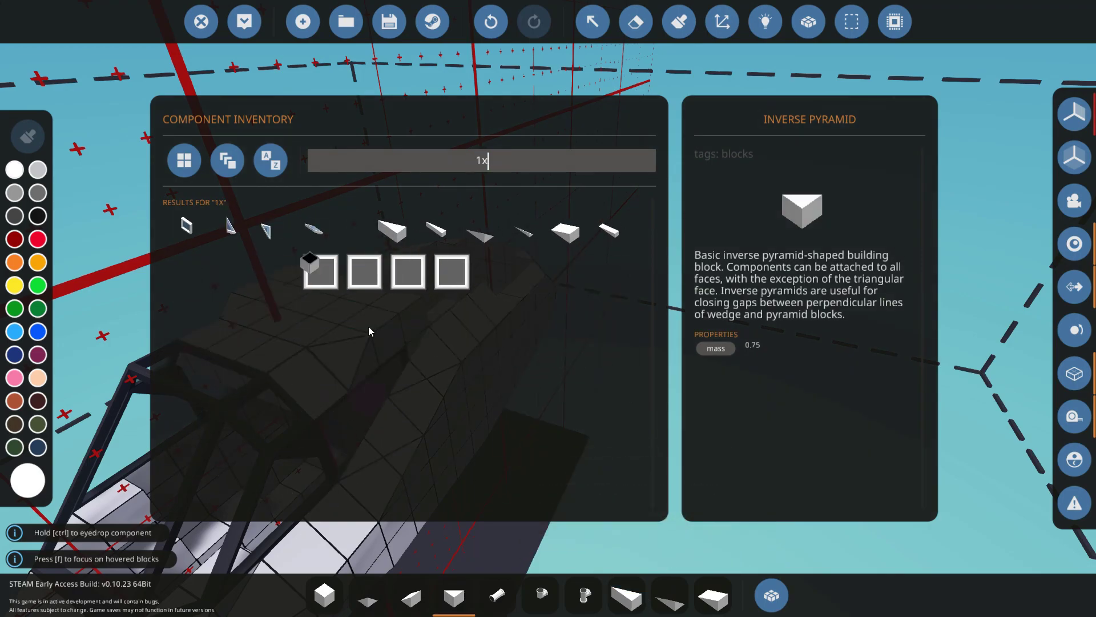
{"action": "left_click", "coordinate": [490, 230]}
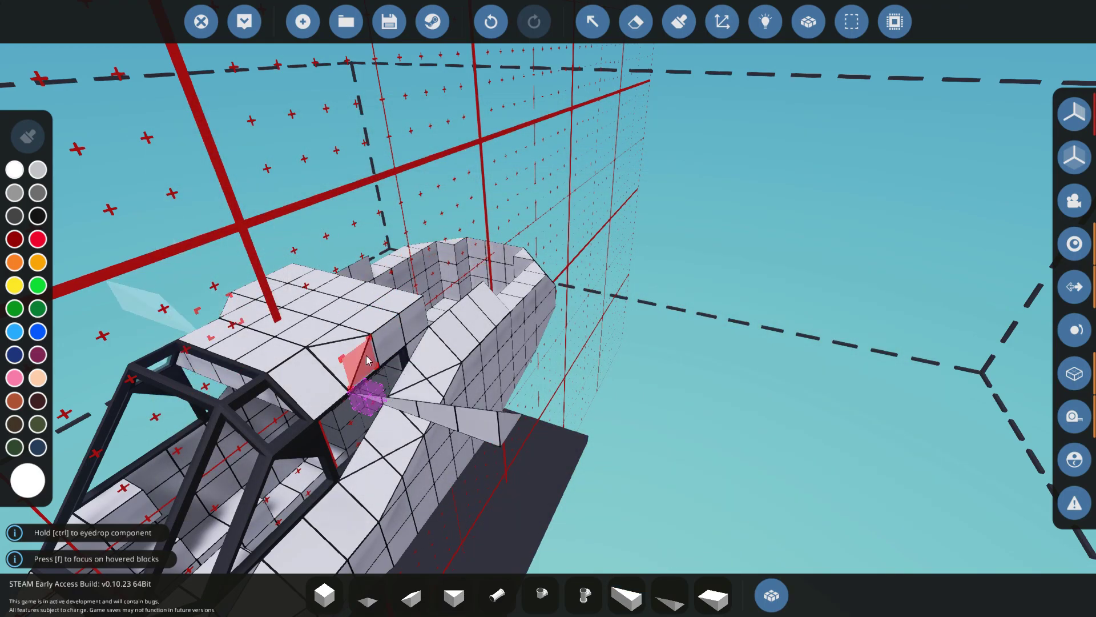
{"action": "left_click_drag", "start_coordinate": [367, 360], "coordinate": [451, 457]}
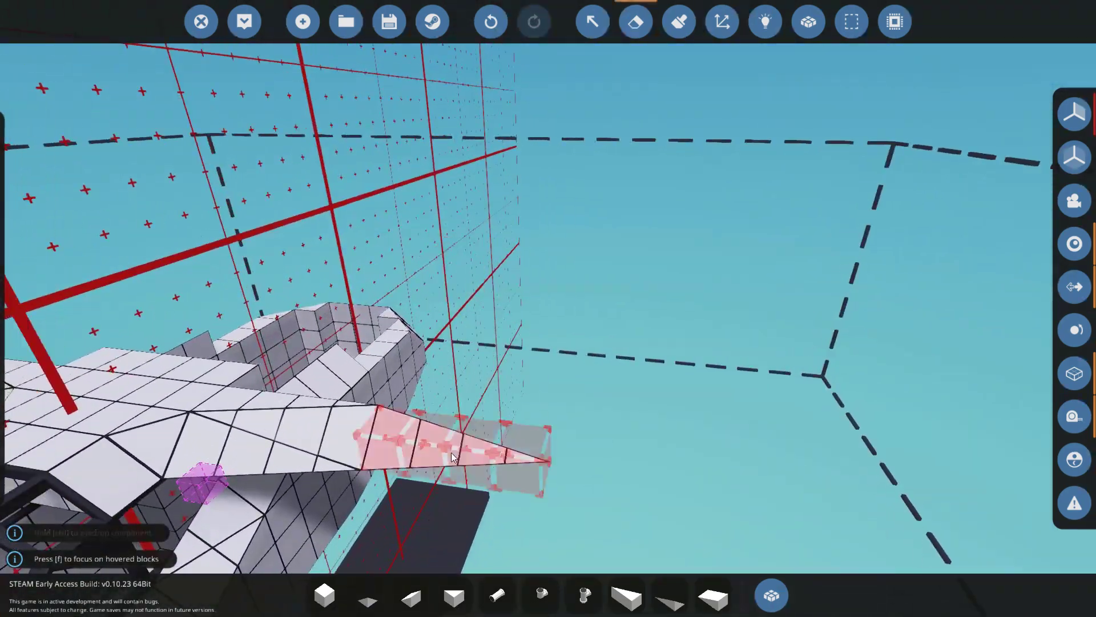
Extend the leading edge of both wings outward with wedge blocks, replacing the outer long pyramids.
{"action": "left_click", "coordinate": [411, 597]}
{"action": "left_click_drag", "start_coordinate": [528, 453], "coordinate": [521, 429]}
{"action": "key", "text": "w"}
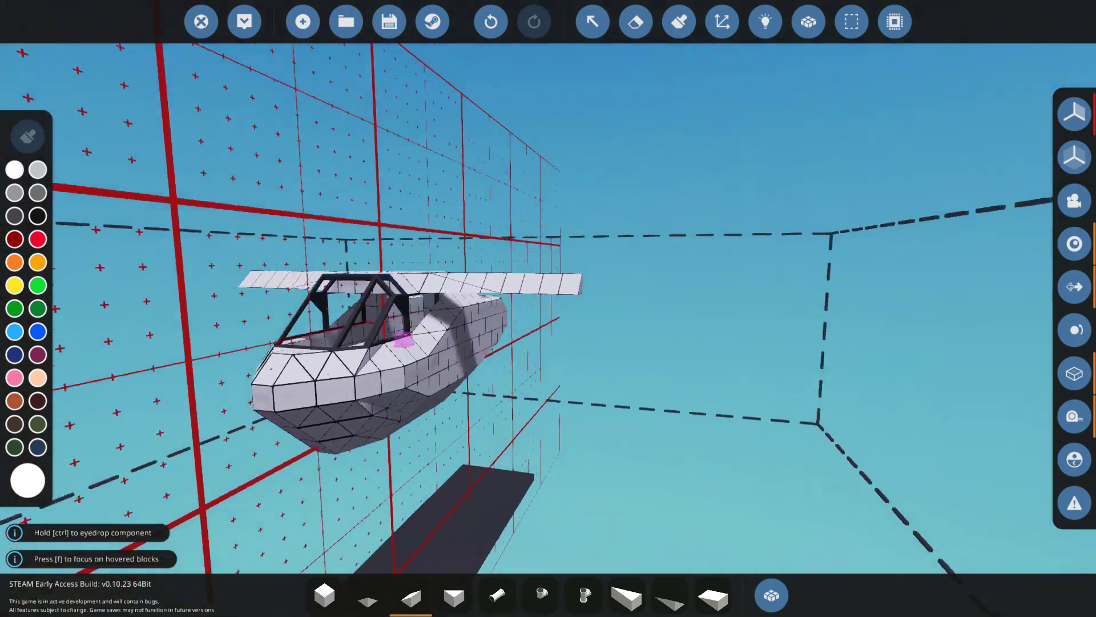
{"action": "key", "text": "w"}
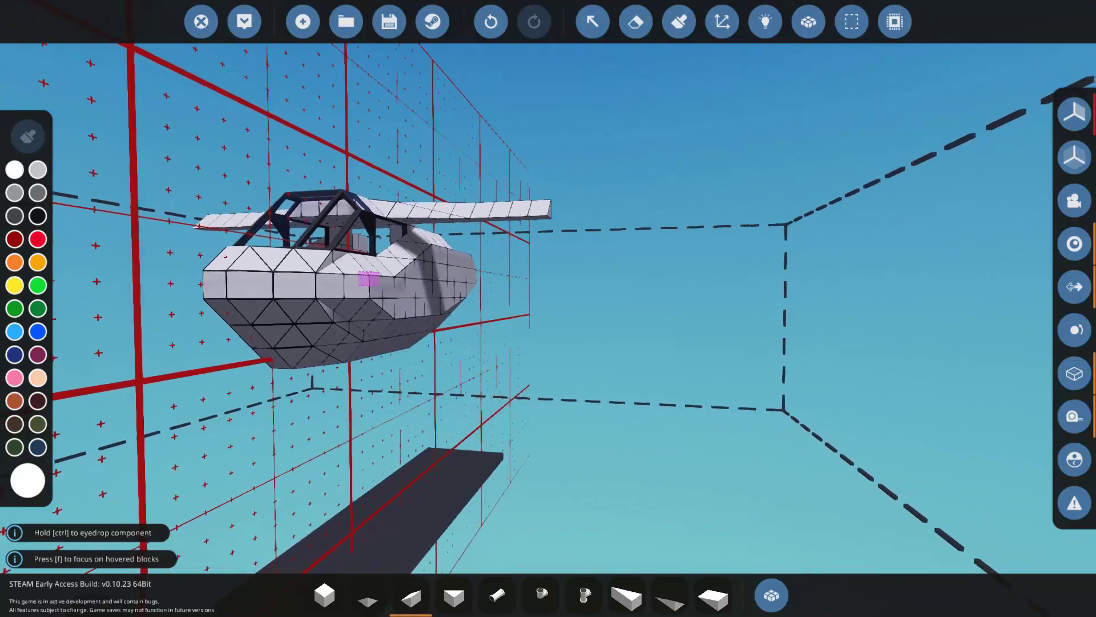
Taper the front of both wing tips to swept points with long pyramid pieces.
{"action": "left_click", "coordinate": [670, 597]}
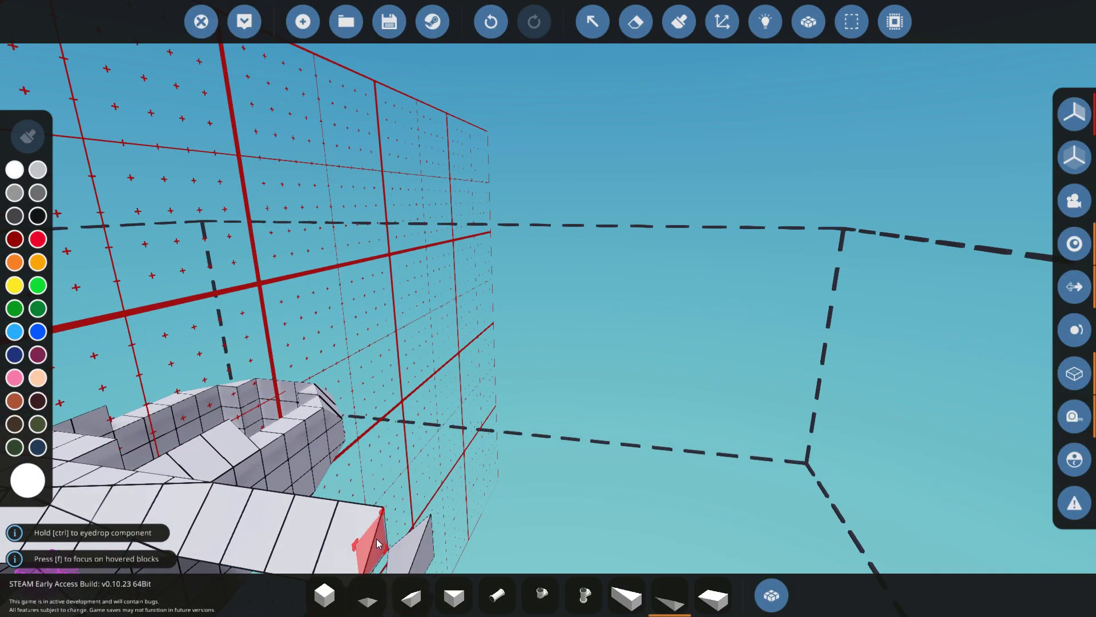
{"action": "key", "text": "s"}
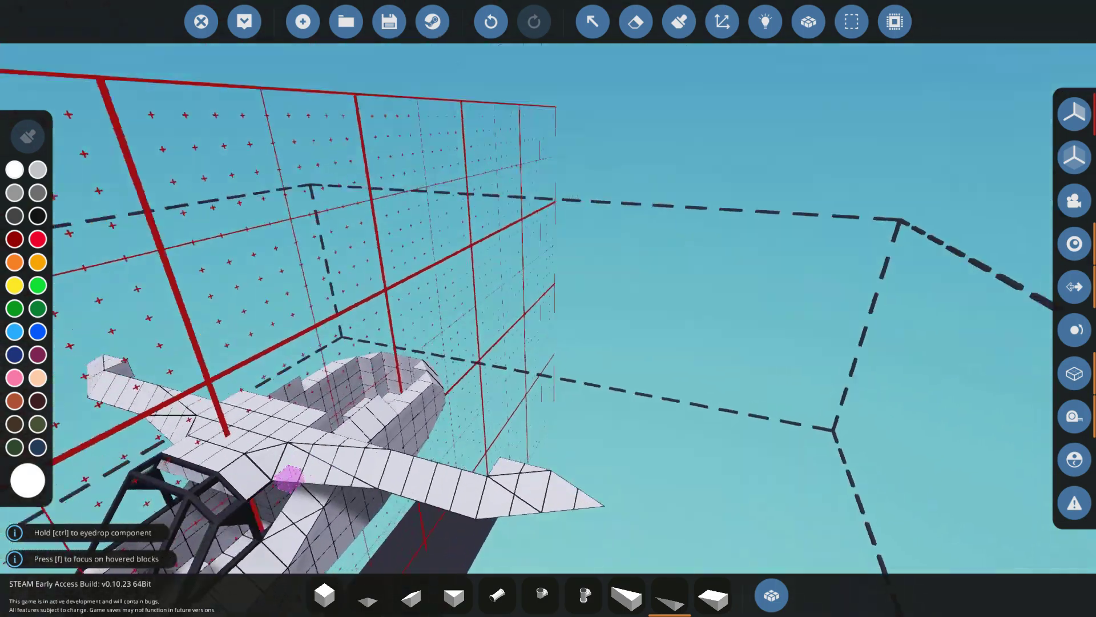
{"action": "key", "text": "s"}
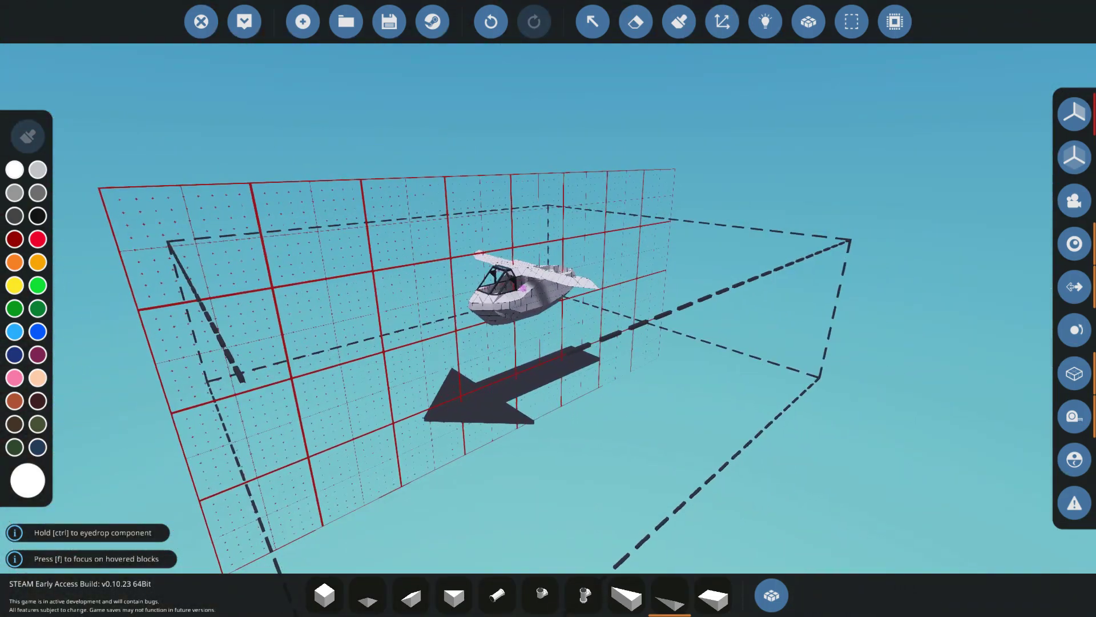
{"action": "key", "text": "w"}
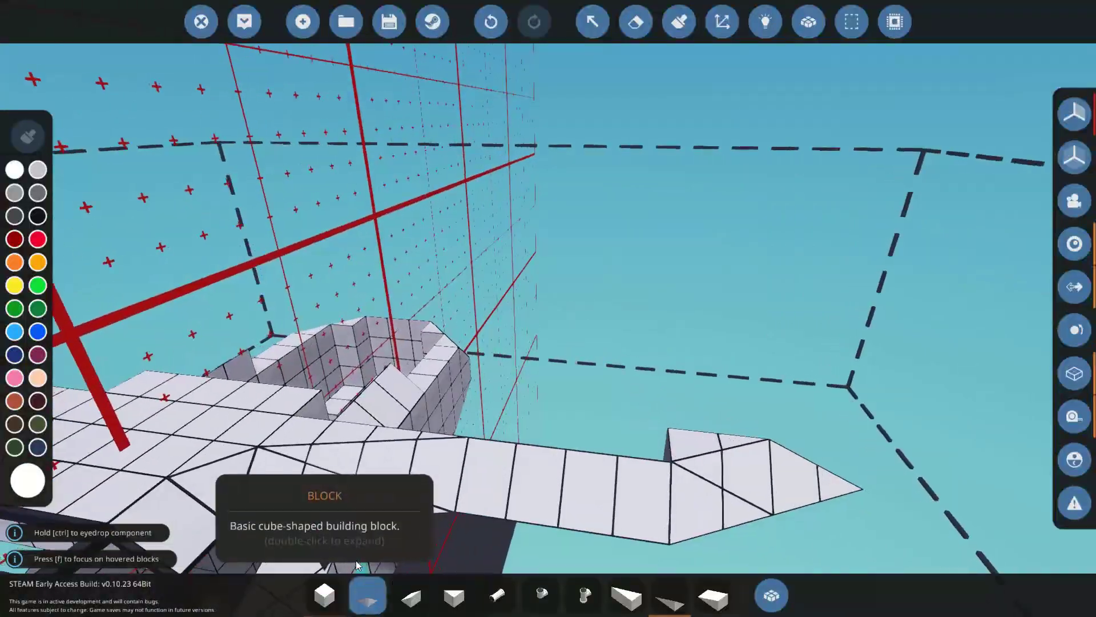
Widen both wings rearward with basic blocks and rebuild the pointed tips as broader, blunt tips using long wedge and inverse pyramid pieces.
{"action": "key", "text": "s"}
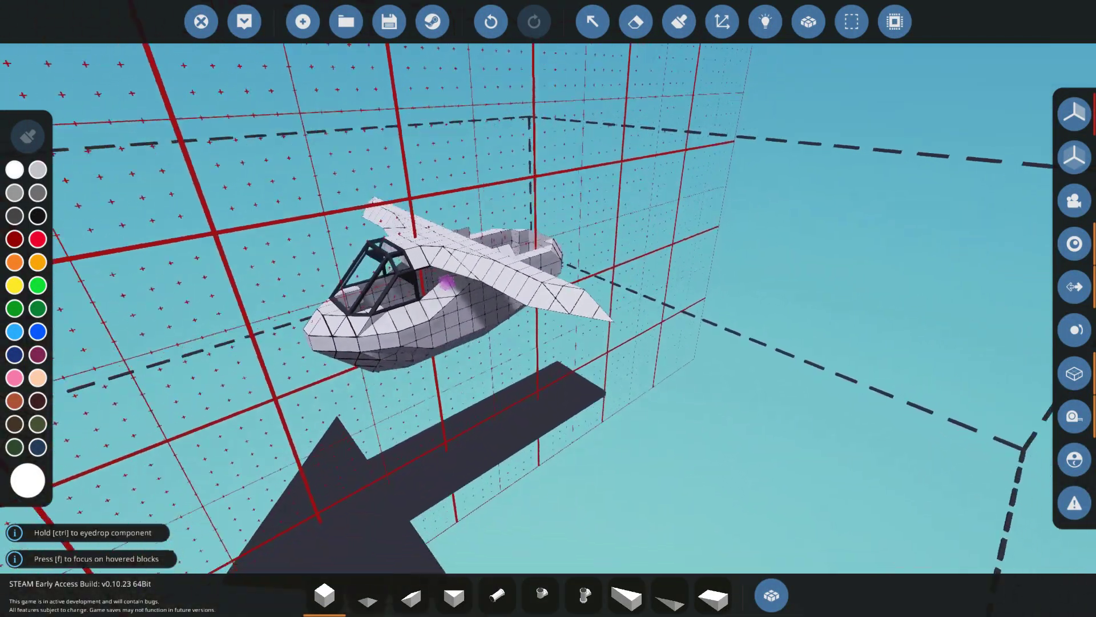
{"action": "key", "text": "w"}
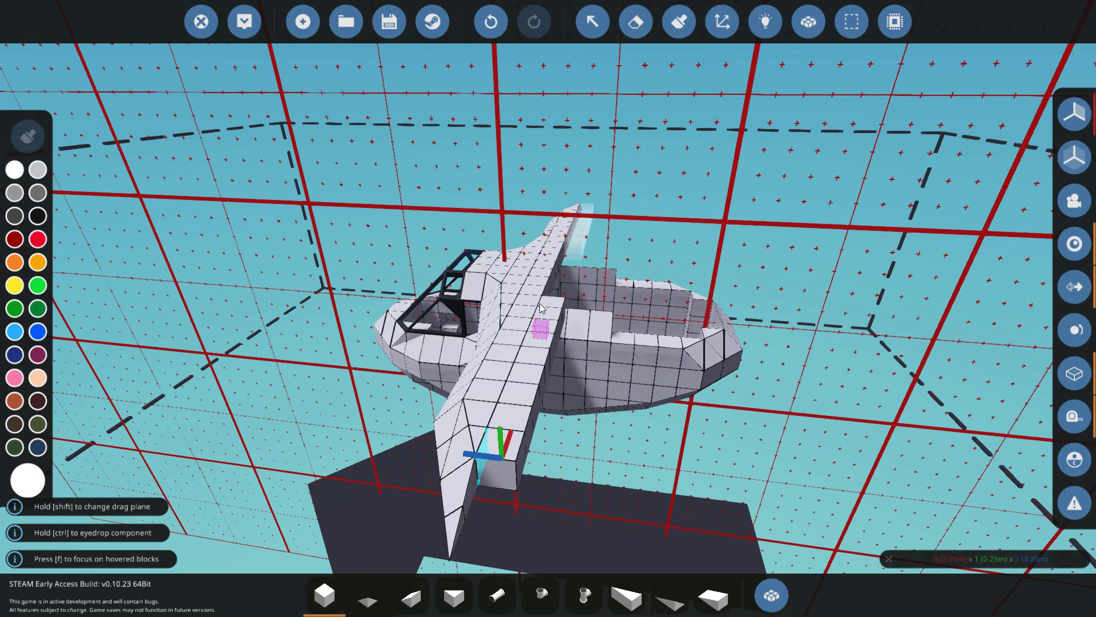
{"action": "key", "text": "w"}
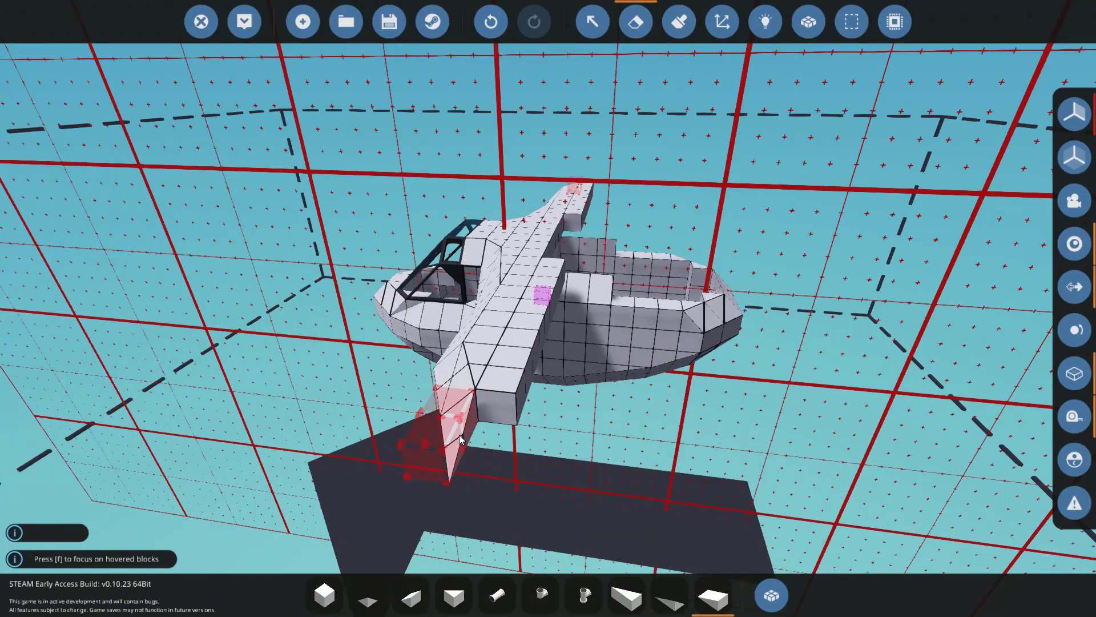
{"action": "left_click", "coordinate": [628, 597]}
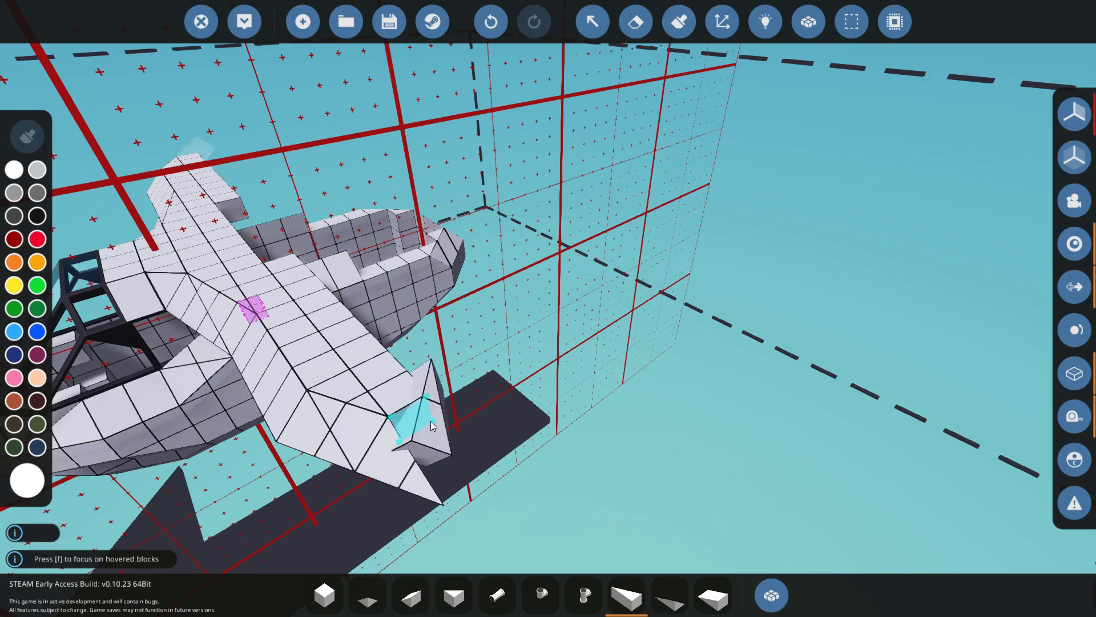
{"action": "key", "text": "1"}
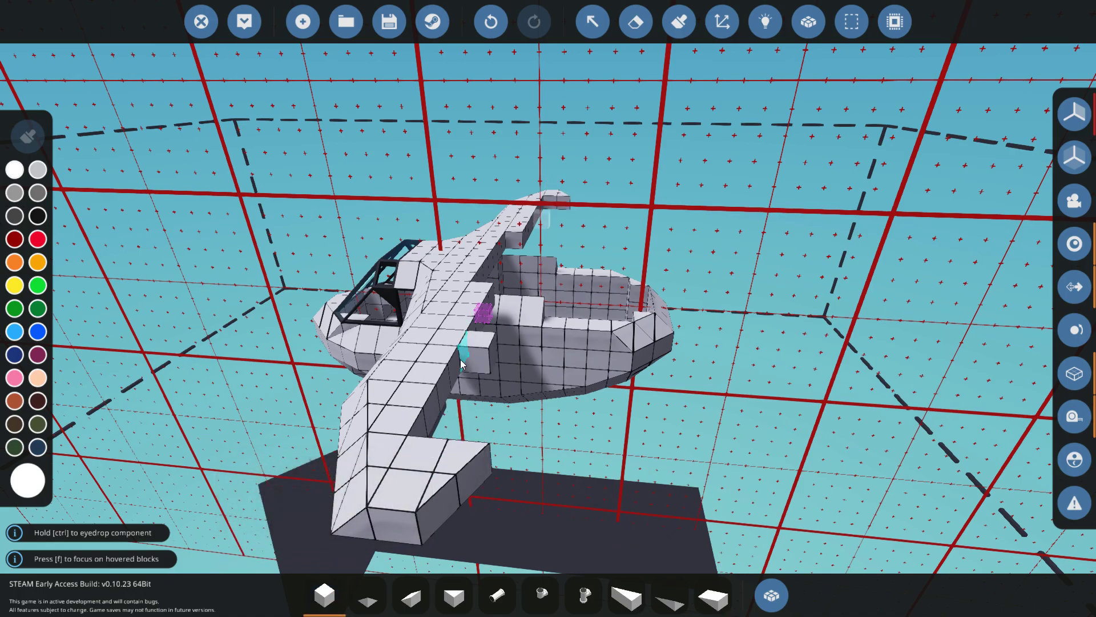
Replace the inner rear-edge blocks of both widened outer wings with Wedge 1x4 pieces to taper the trailing edge.
{"action": "scroll", "coordinate": [441, 471], "scroll_direction": "down", "scroll_amount": 5}
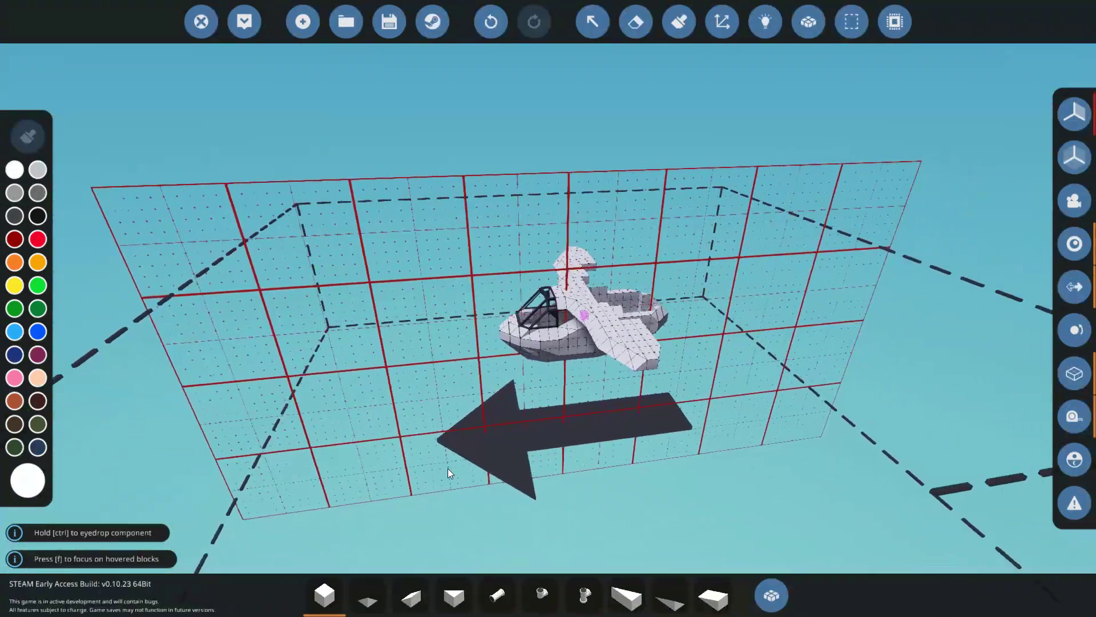
{"action": "scroll", "coordinate": [439, 473], "scroll_direction": "up", "scroll_amount": 8}
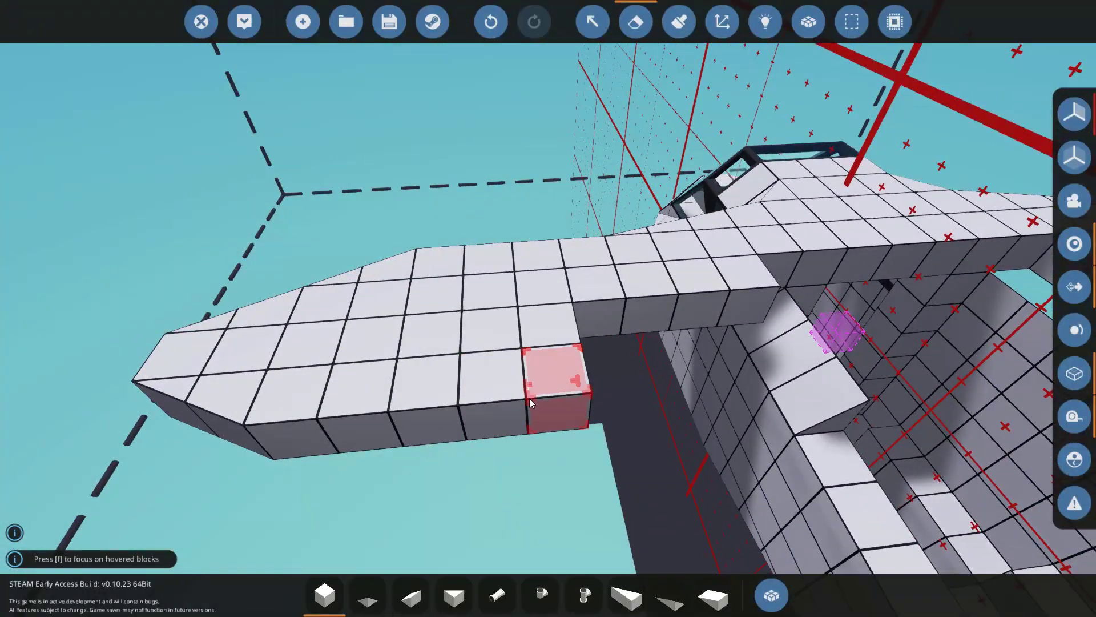
{"action": "left_click_drag", "start_coordinate": [525, 392], "coordinate": [457, 383]}
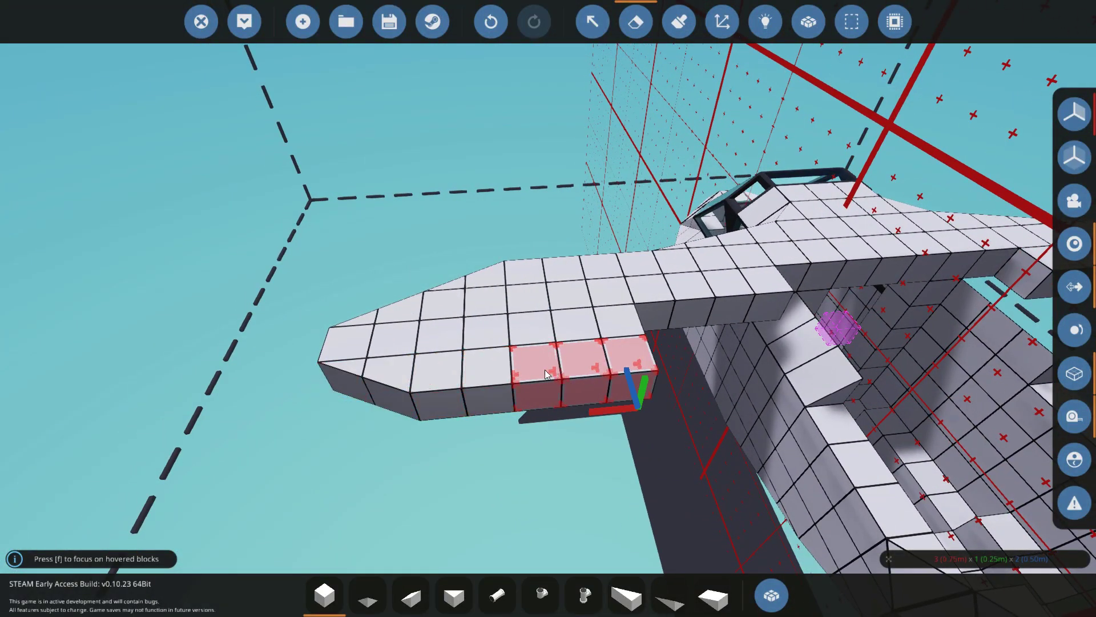
{"action": "key", "text": "q"}
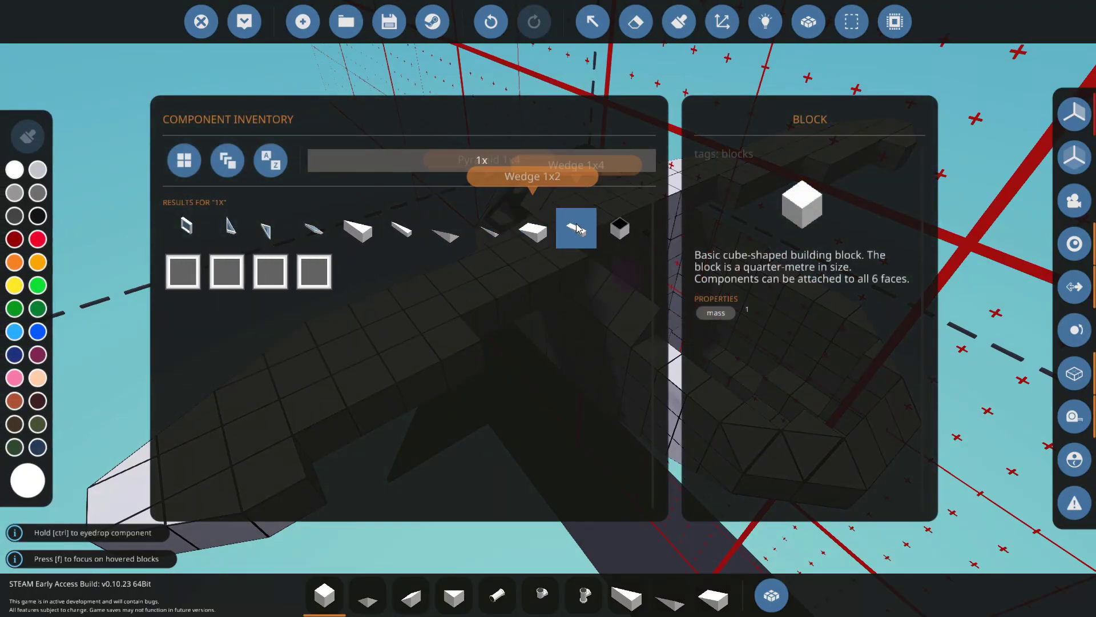
{"action": "left_click", "coordinate": [576, 228]}
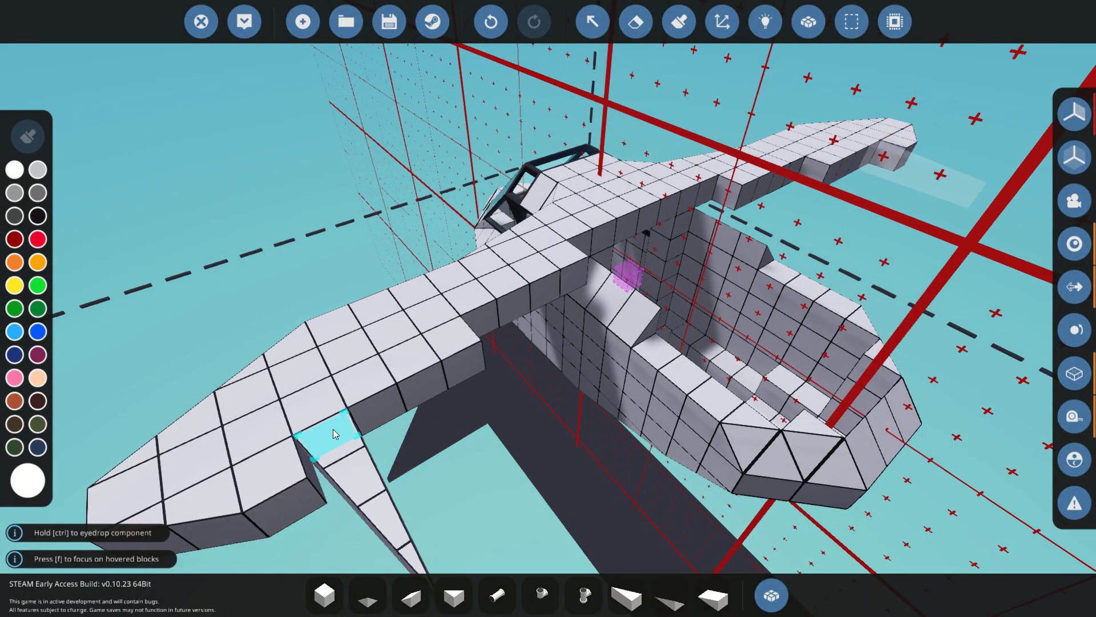
{"action": "left_click", "coordinate": [334, 428]}
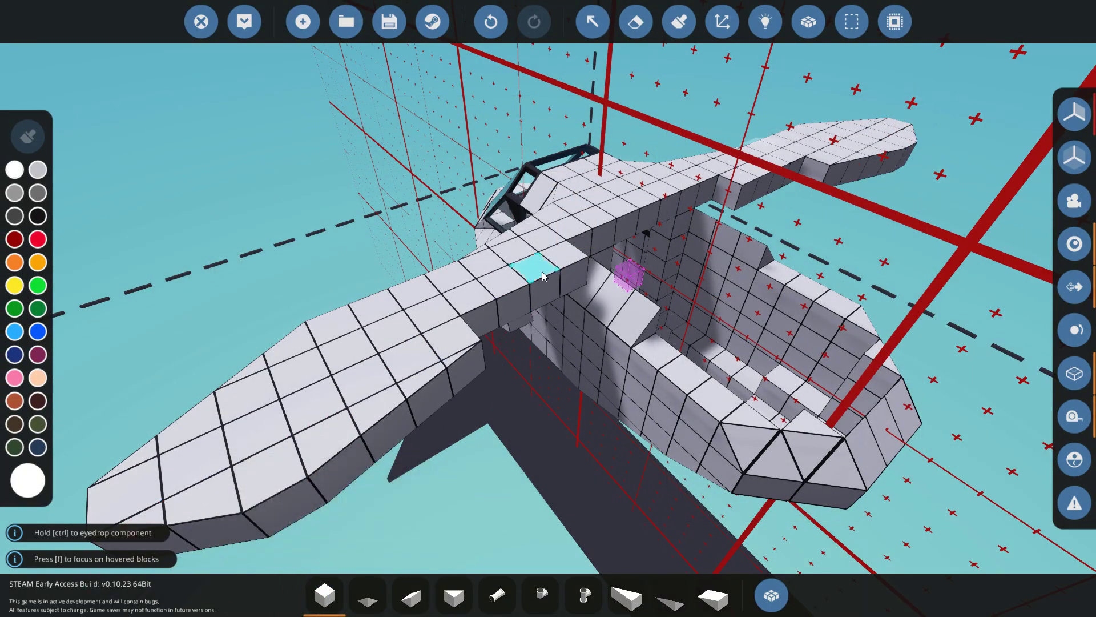
Extend a long one-block-thick tail boom straight back from each wing's trailing edge with basic blocks.
{"action": "scroll", "coordinate": [520, 307], "scroll_direction": "down", "scroll_amount": 10}
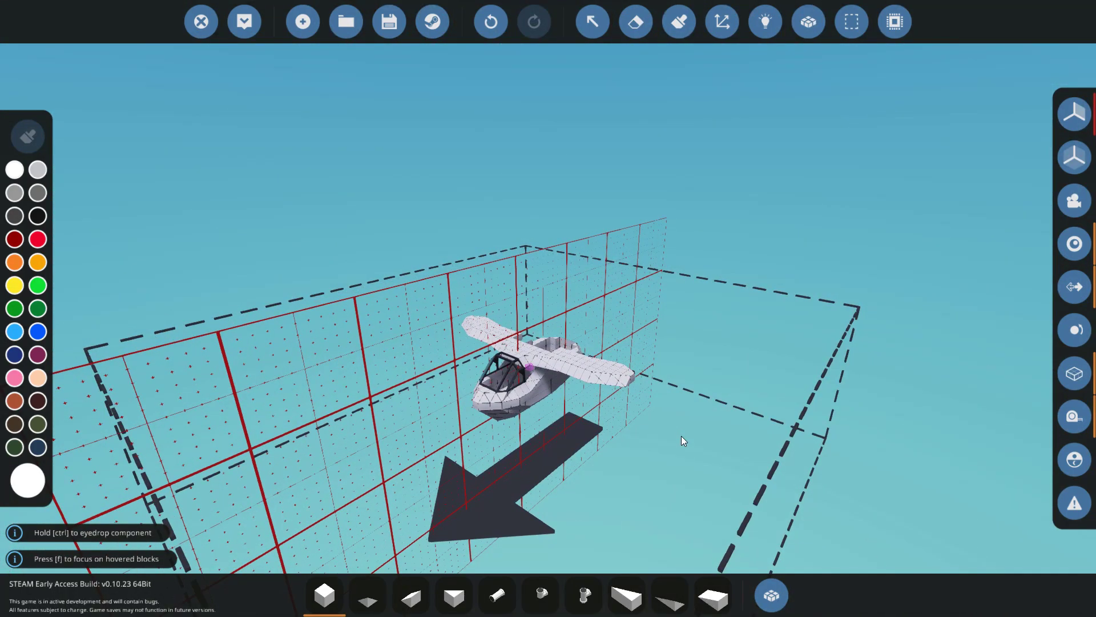
{"action": "scroll", "coordinate": [680, 437], "scroll_direction": "up", "scroll_amount": 5}
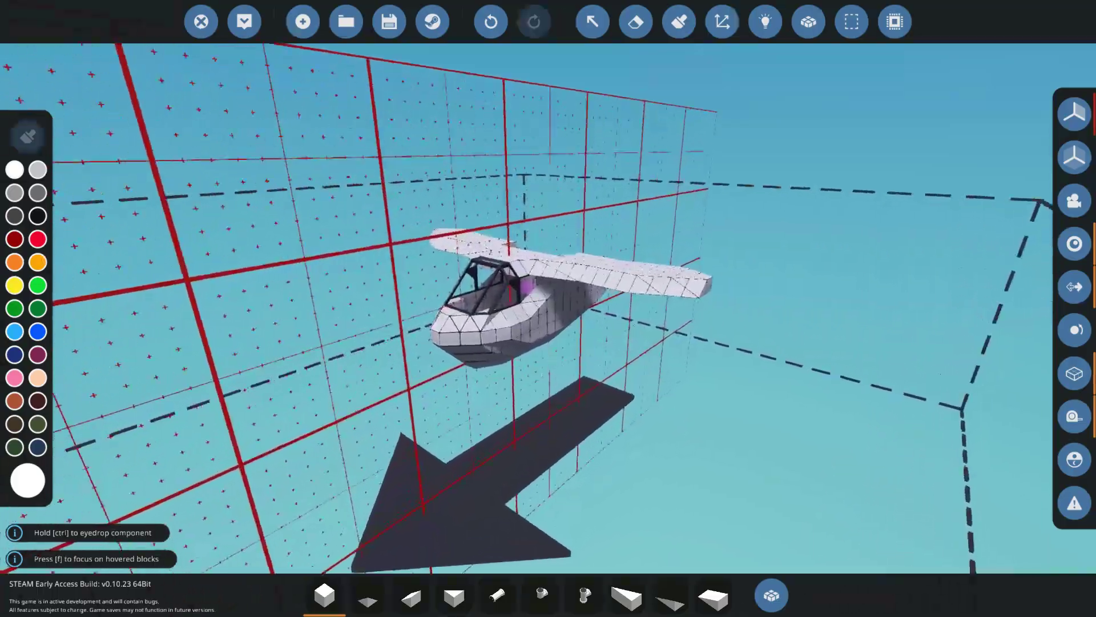
{"action": "scroll", "coordinate": [680, 431], "scroll_direction": "up", "scroll_amount": 5}
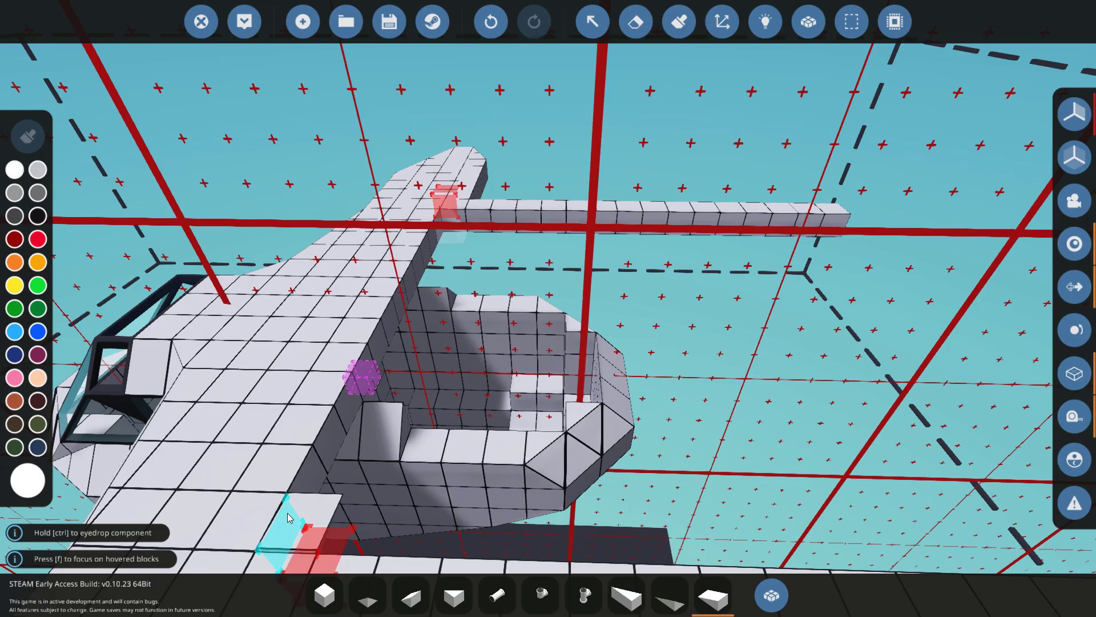
{"action": "left_click", "coordinate": [315, 599]}
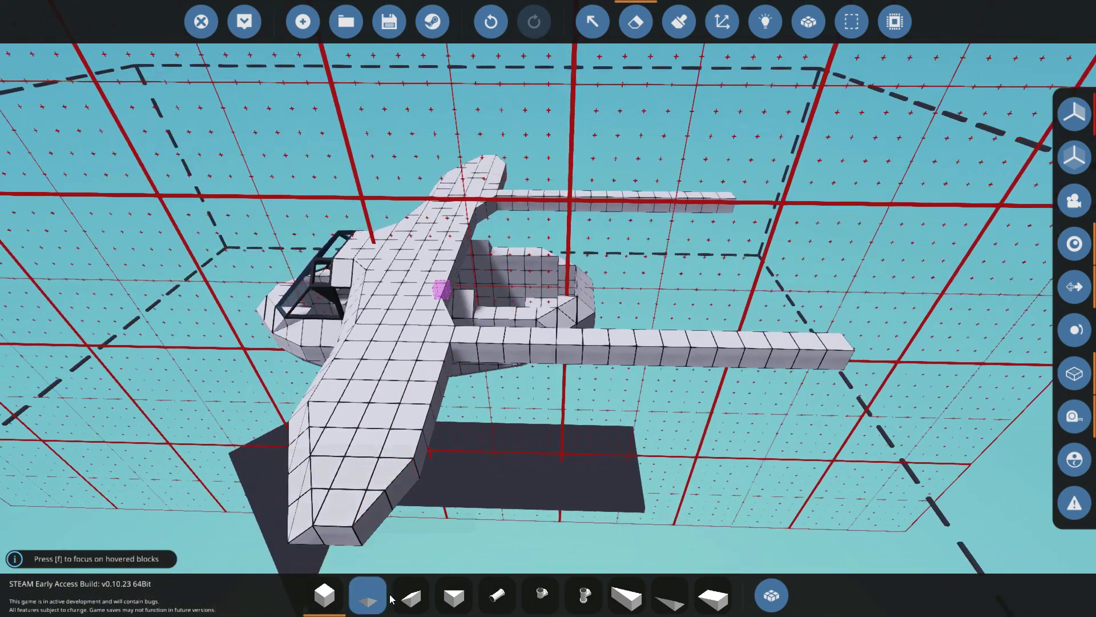
Blend the outer corners of both tail-boom roots into the wings, replacing the basic wedges with longer 1x2 wedges.
{"action": "left_click", "coordinate": [409, 597]}
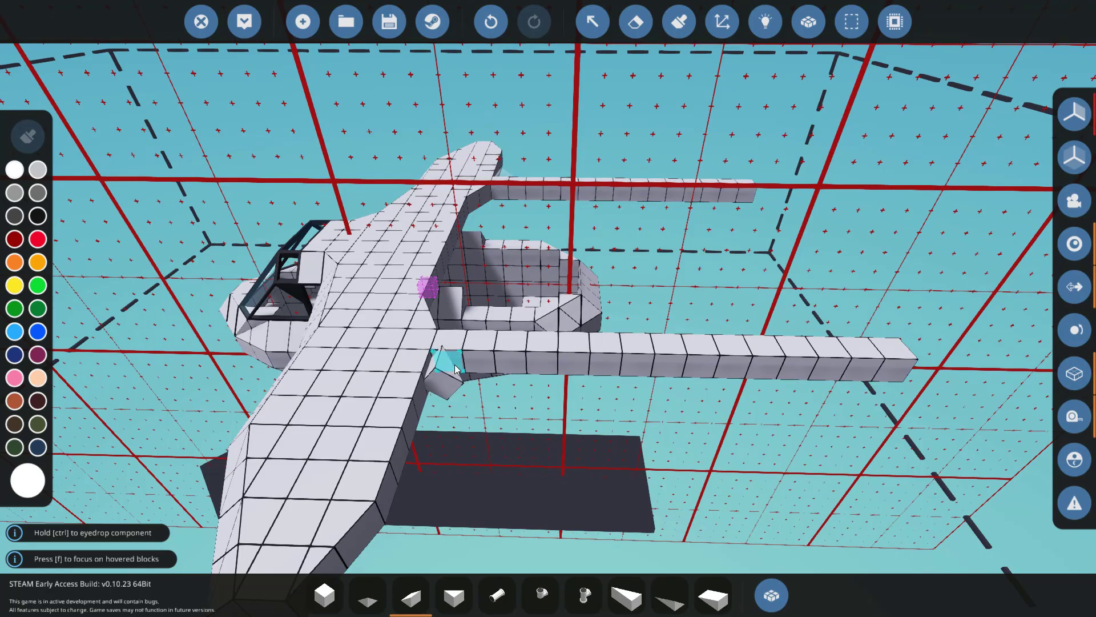
{"action": "scroll", "coordinate": [457, 368], "scroll_direction": "down", "scroll_amount": 5}
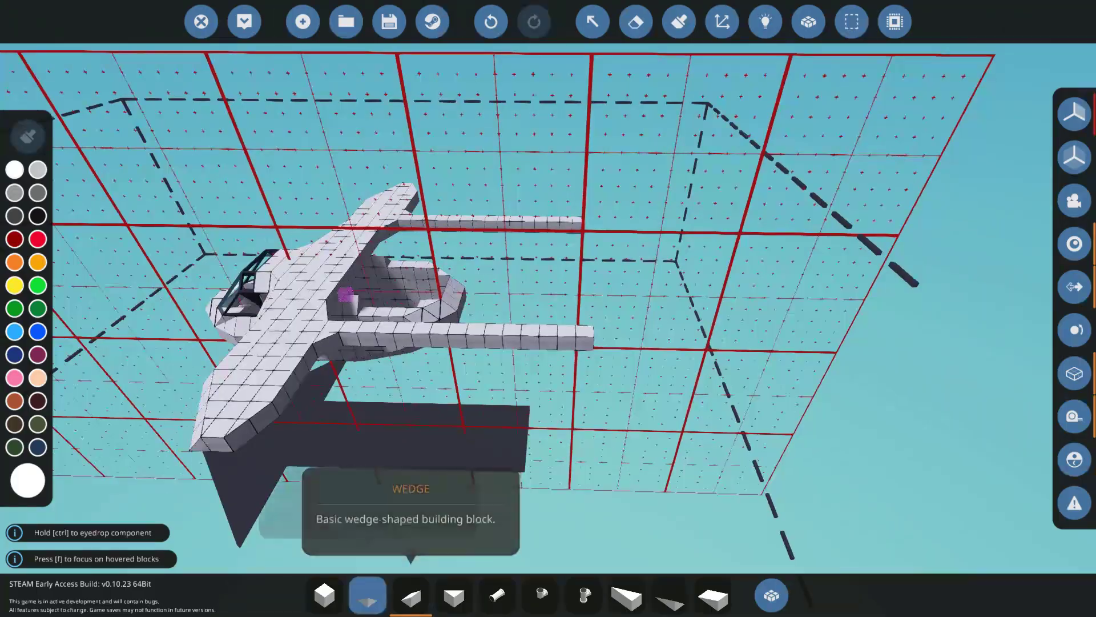
{"action": "left_click", "coordinate": [324, 597]}
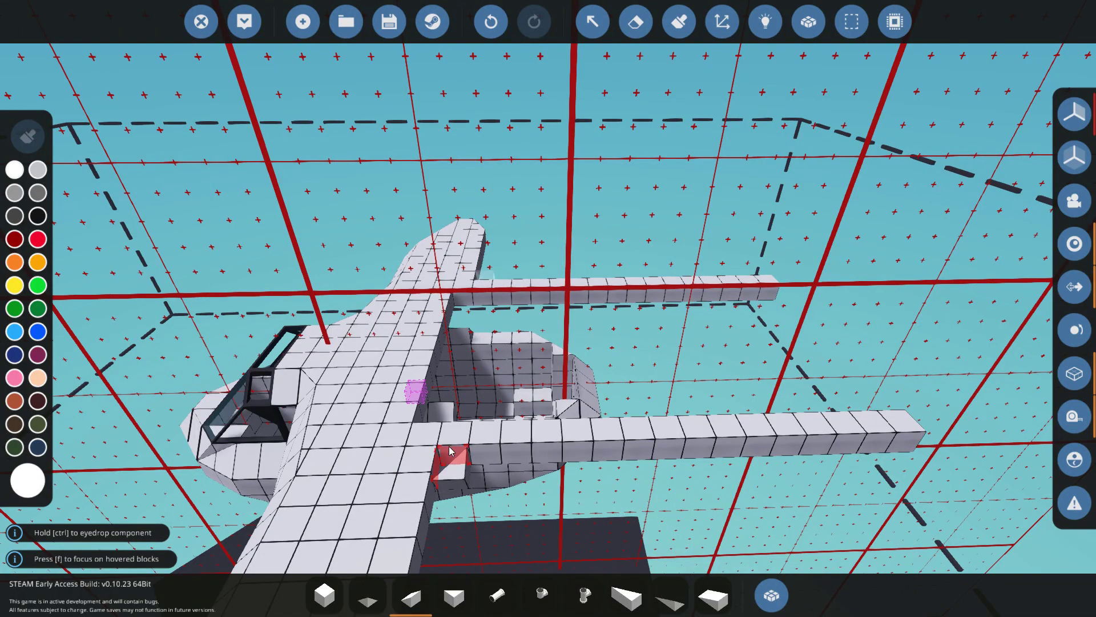
{"action": "left_click", "coordinate": [711, 594]}
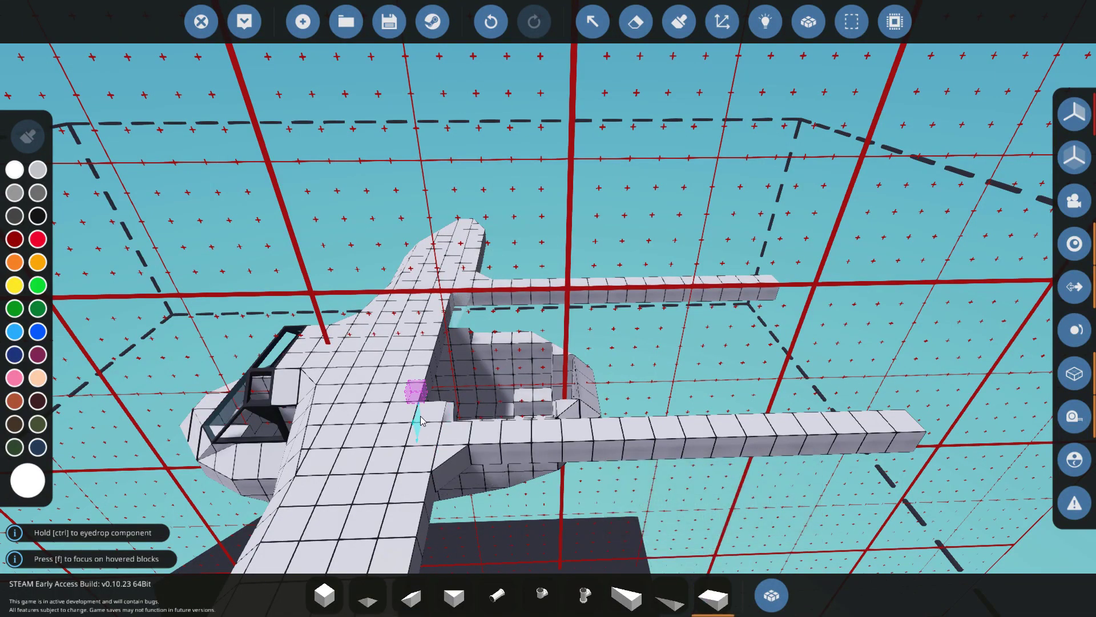
{"action": "scroll", "coordinate": [421, 421], "scroll_direction": "down", "scroll_amount": 5}
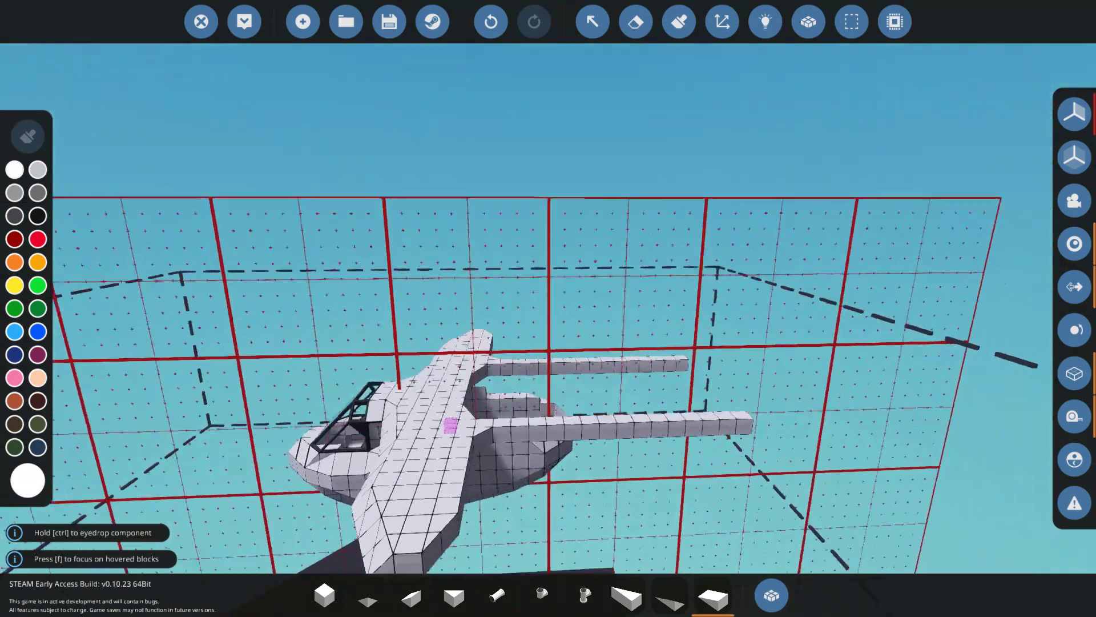
Join the rear ends of both booms with a flat block tailplane extending past them, with sloped wedges at its outer front corners.
{"action": "left_click", "coordinate": [324, 594]}
{"action": "scroll", "coordinate": [592, 437], "scroll_direction": "up", "scroll_amount": 5}
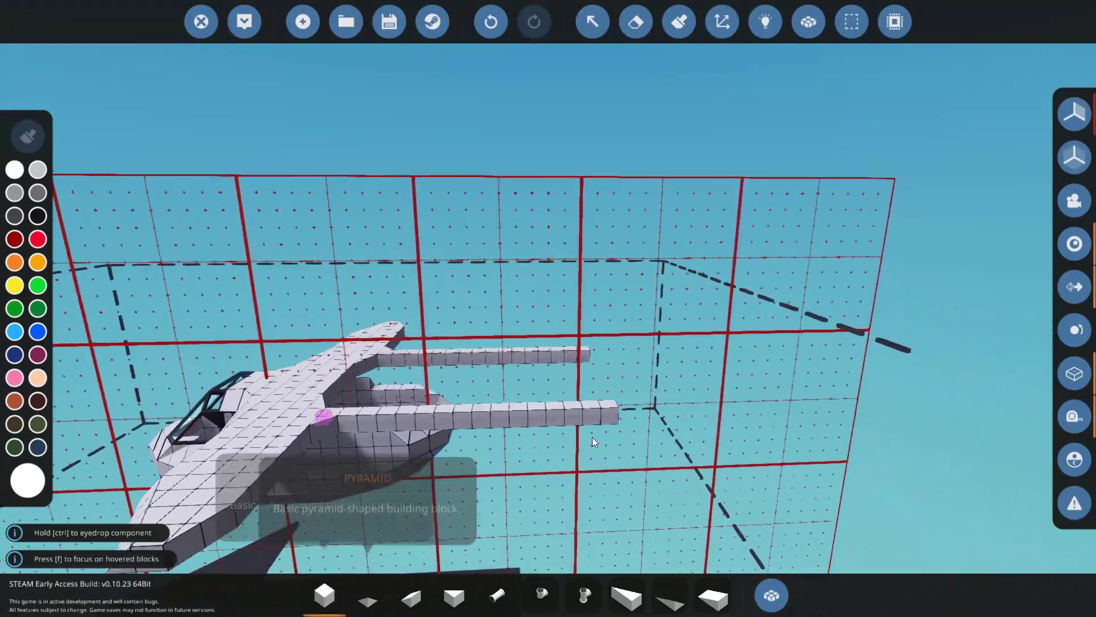
{"action": "key", "text": "d"}
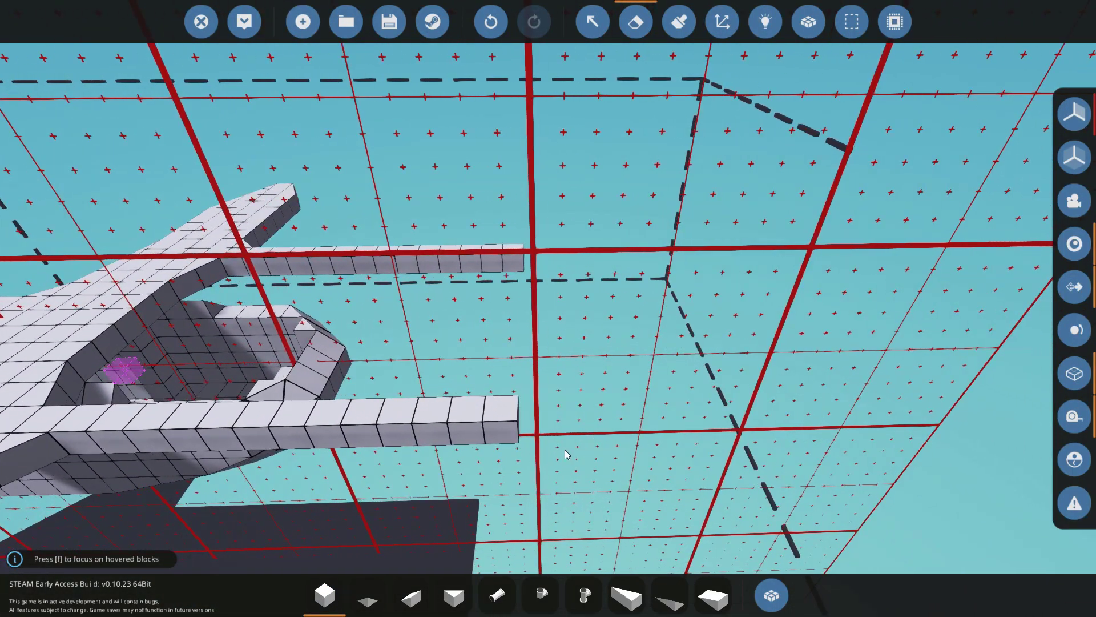
{"action": "left_click", "coordinate": [711, 596]}
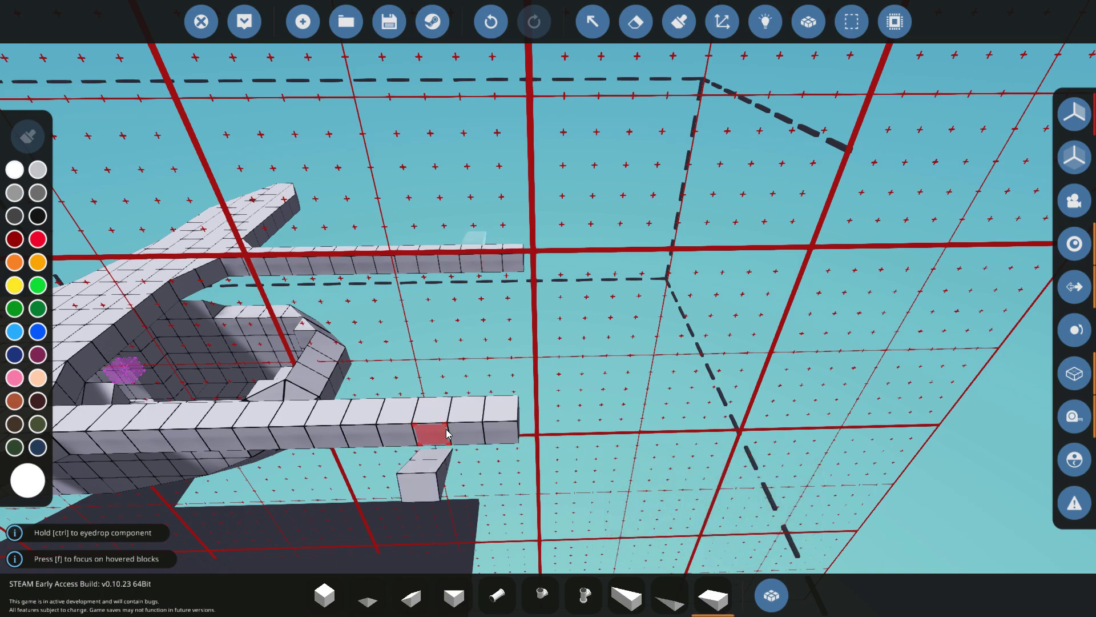
{"action": "left_click", "coordinate": [345, 609]}
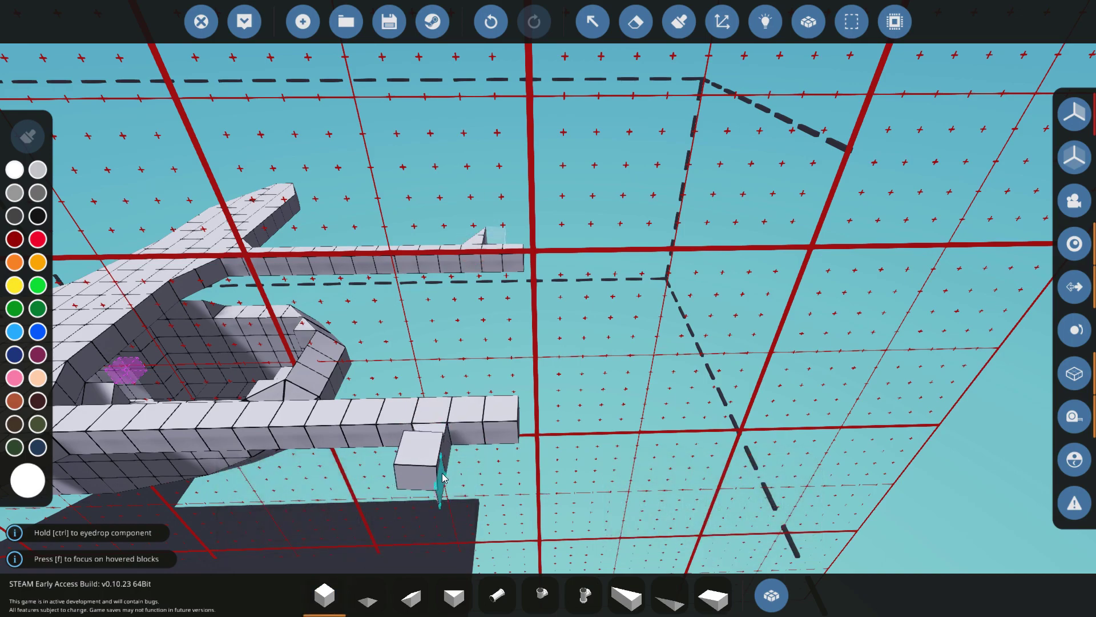
{"action": "left_click_drag", "start_coordinate": [443, 476], "coordinate": [507, 263]}
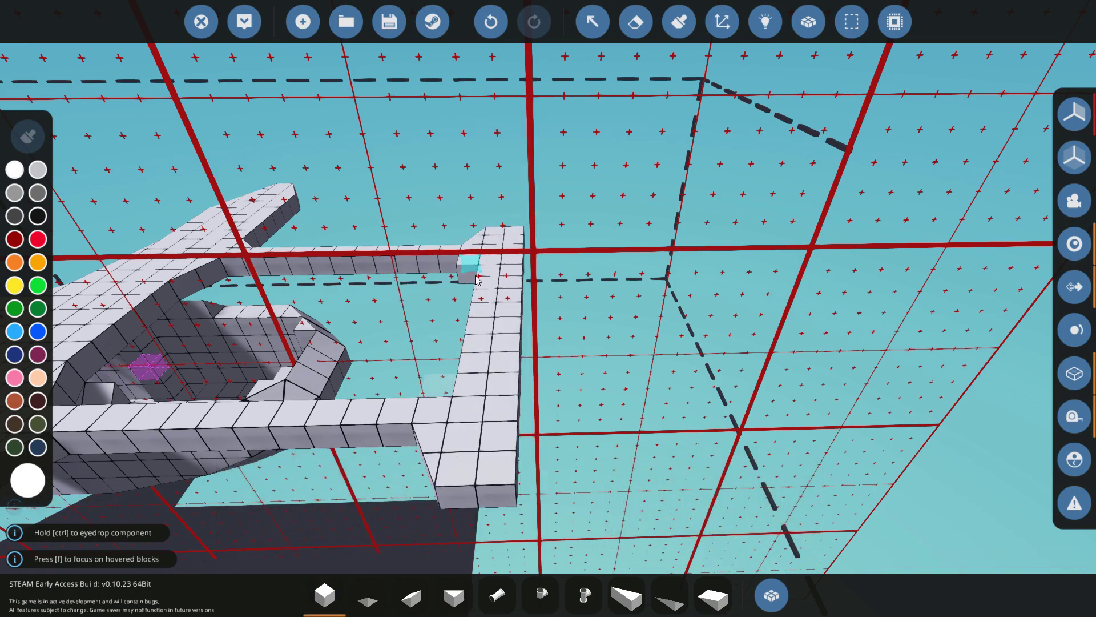
{"action": "scroll", "coordinate": [478, 279], "scroll_direction": "down", "scroll_amount": 8}
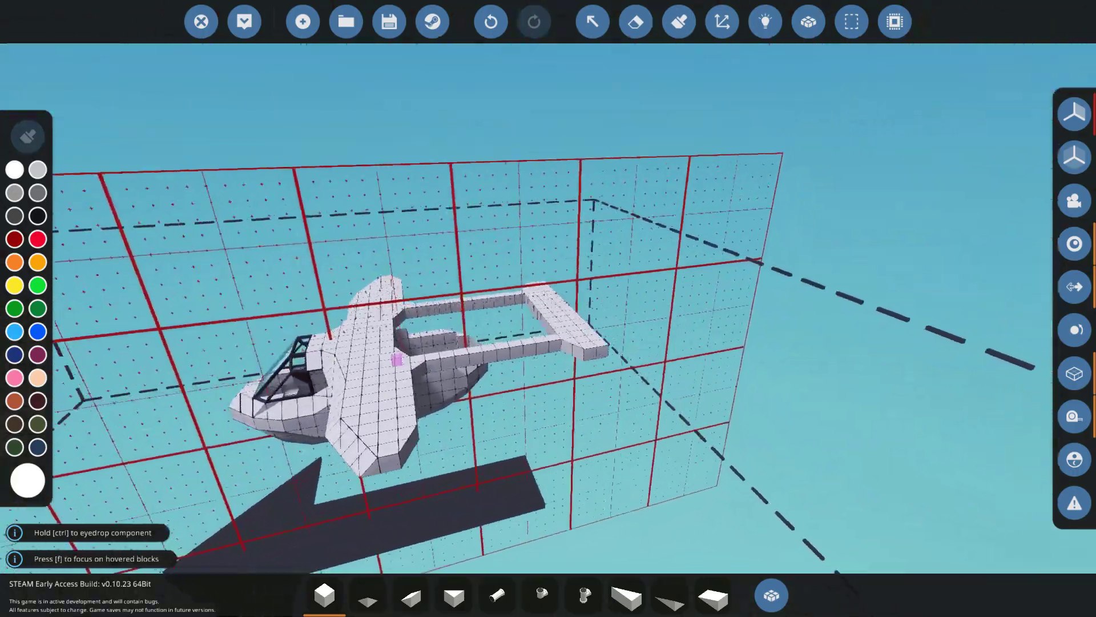
Taper the overhanging tailplane tips, reshaping their front edges and replacing the rear corner blocks with basic wedges on both sides.
{"action": "scroll", "coordinate": [479, 398], "scroll_direction": "up", "scroll_amount": 5}
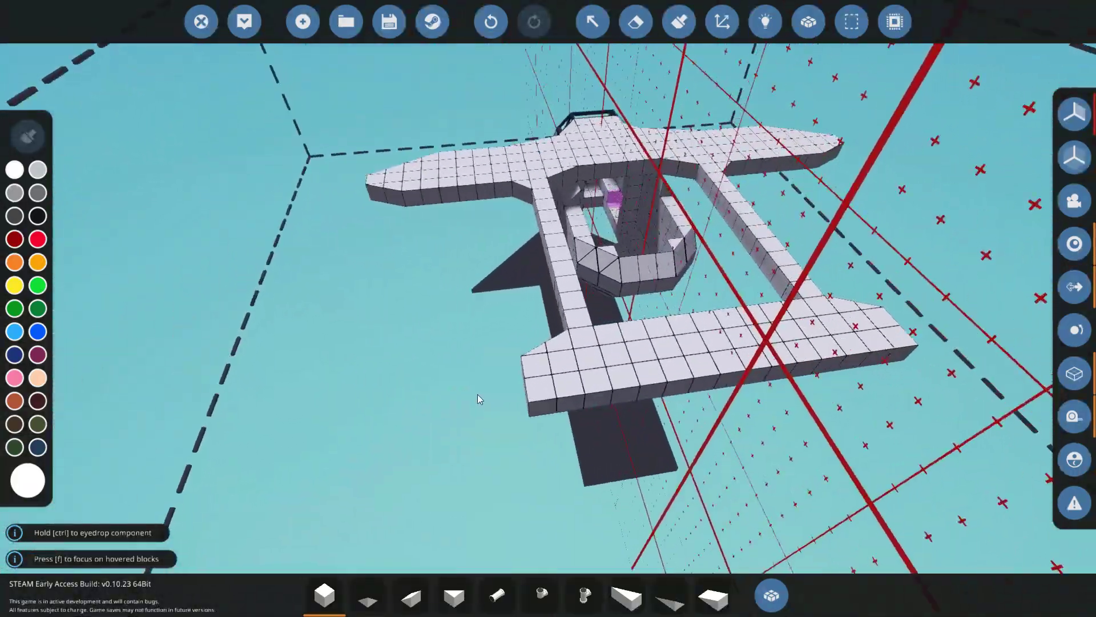
{"action": "key", "text": "x"}
{"action": "key", "text": "c"}
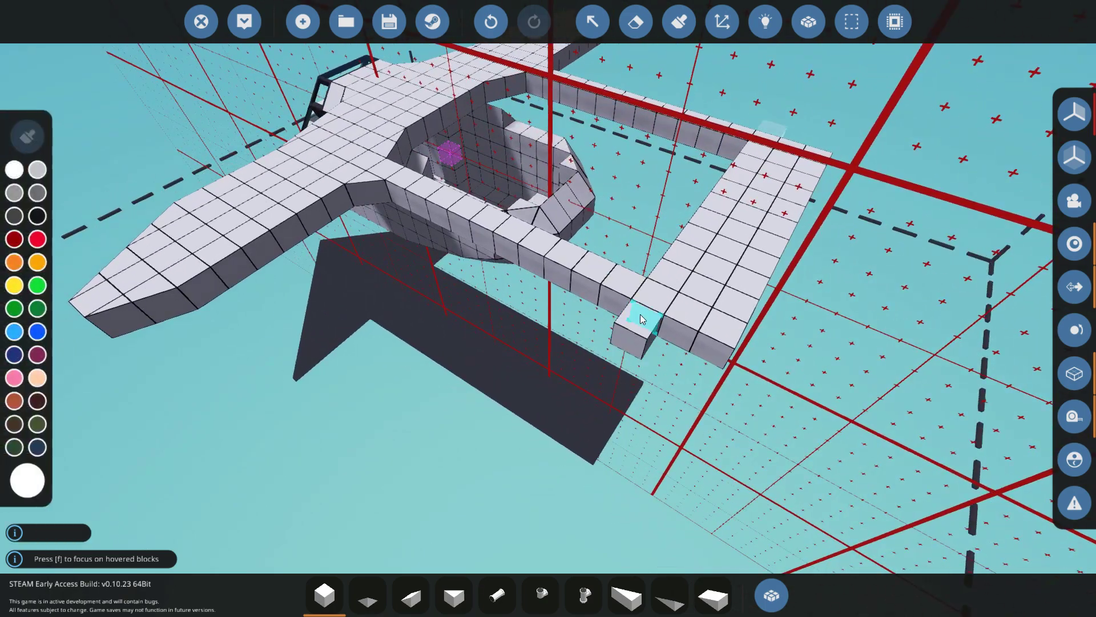
{"action": "left_click", "coordinate": [721, 612]}
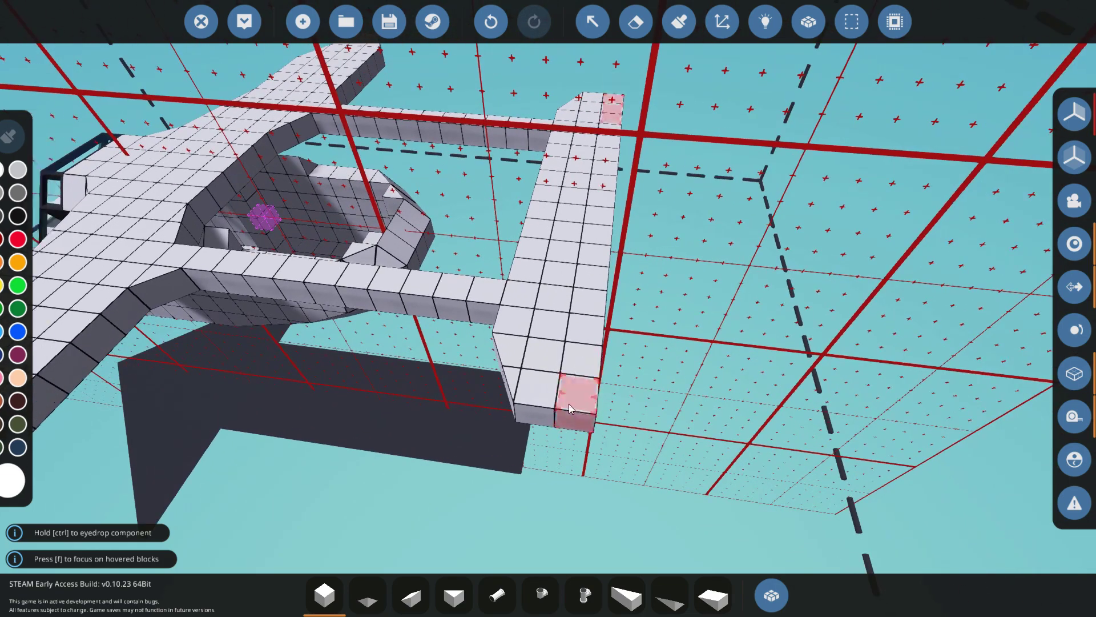
{"action": "key", "text": "3"}
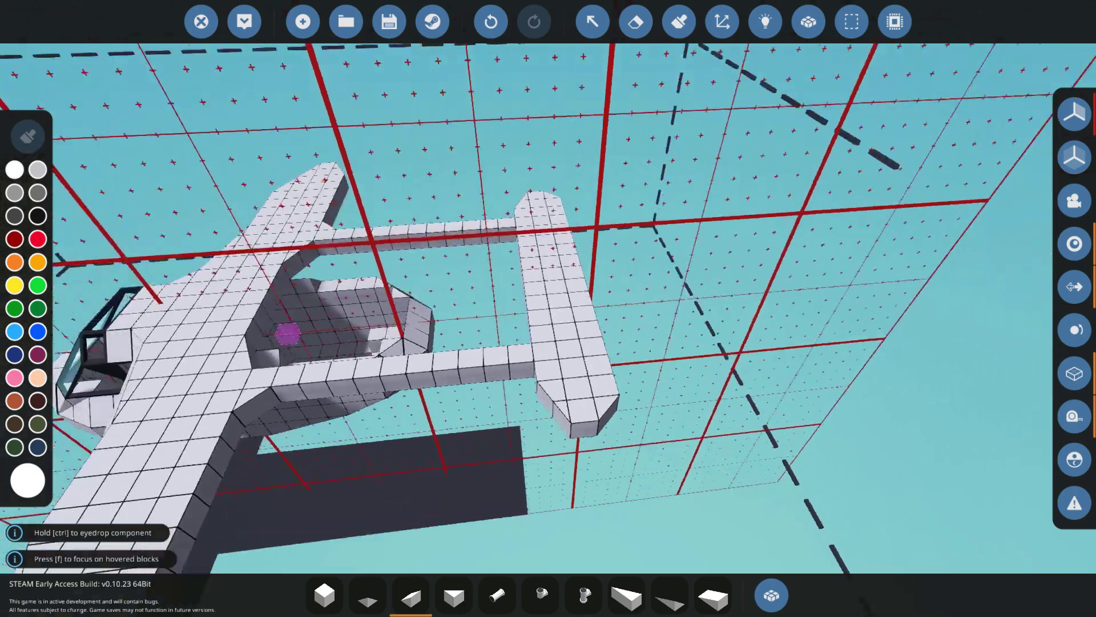
Build two-block-high vertical fins where the booms meet the tailplane, using basic blocks with wedges sloping the front and rear edges.
{"action": "key", "text": "s"}
{"action": "key", "text": "a"}
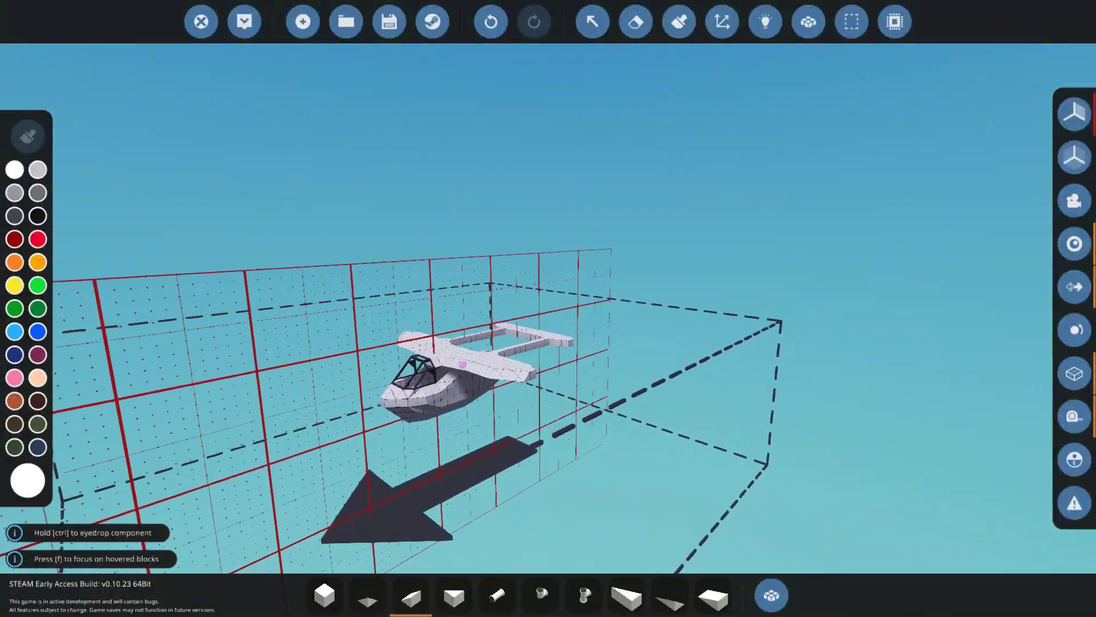
{"action": "key", "text": "w"}
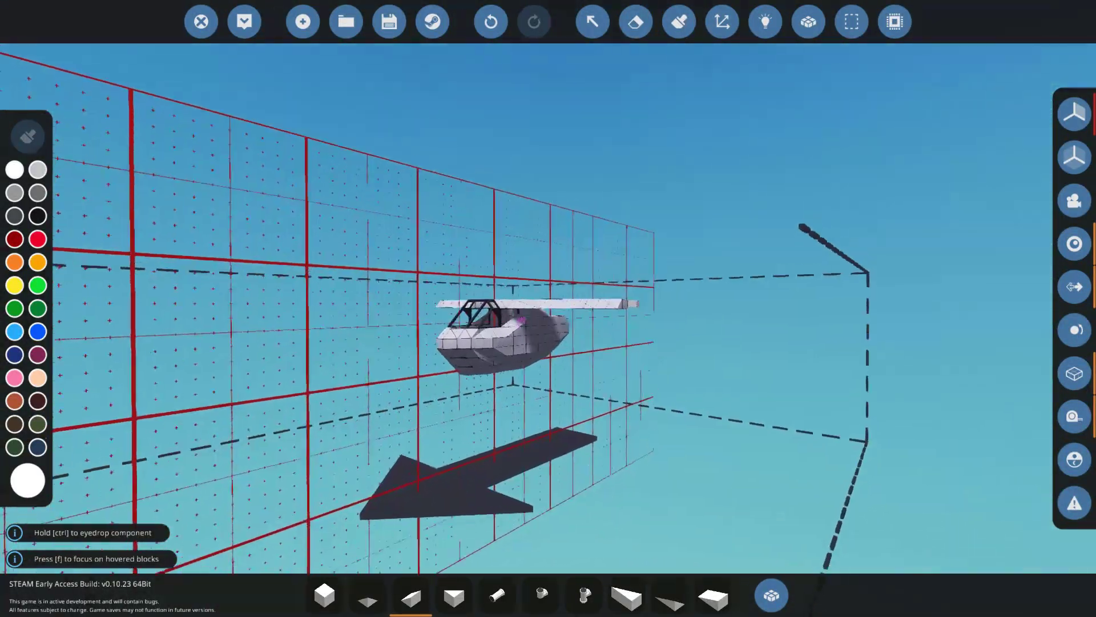
{"action": "key", "text": "w"}
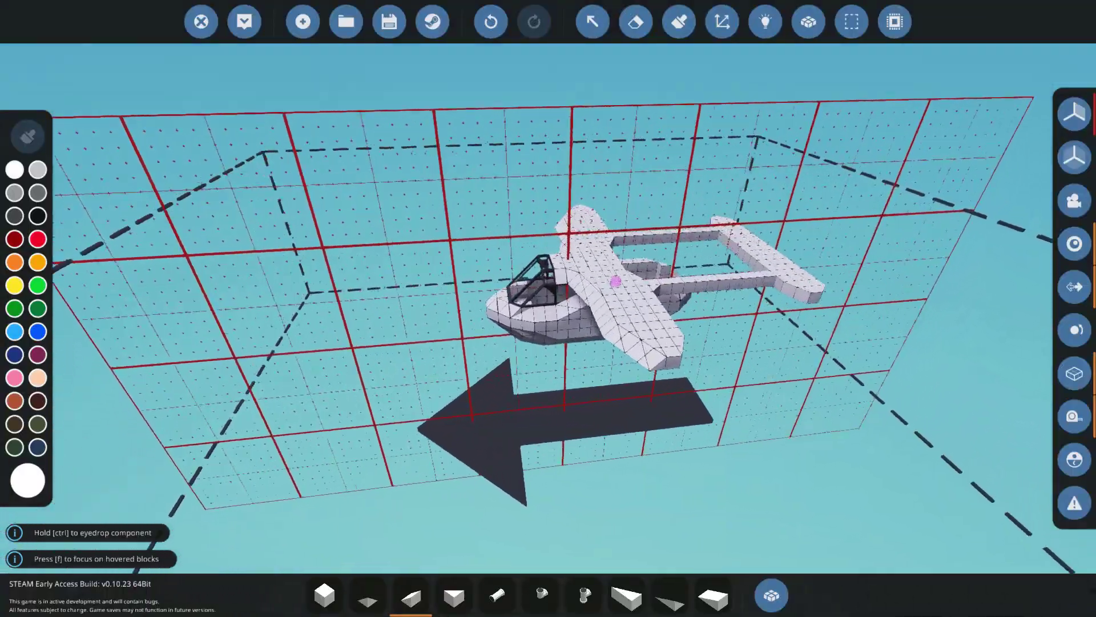
{"action": "key", "text": "w"}
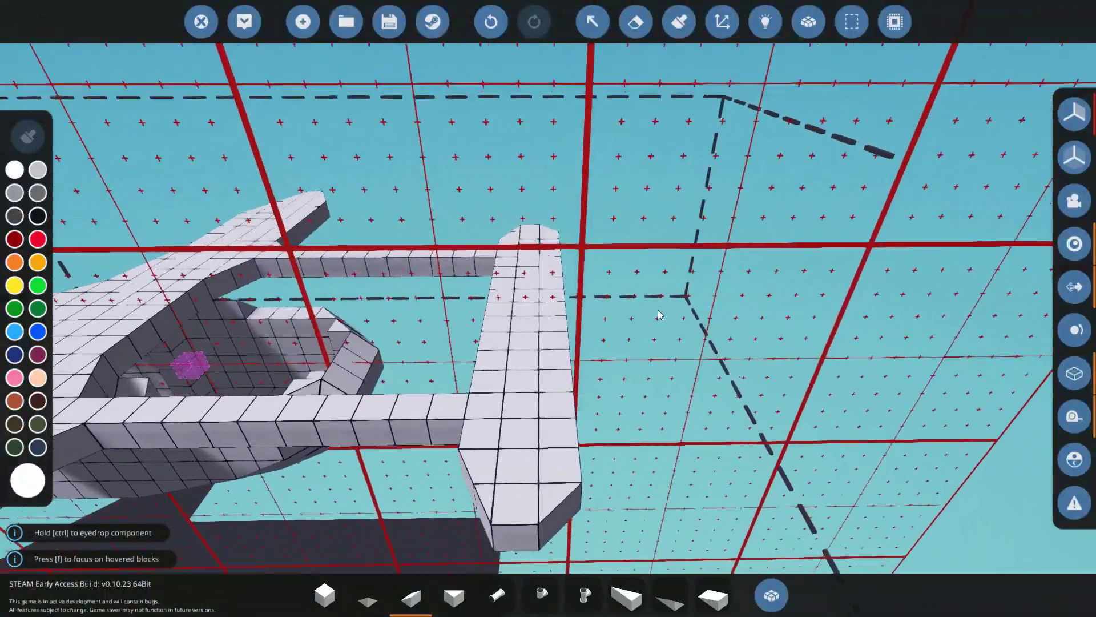
{"action": "left_click", "coordinate": [327, 606]}
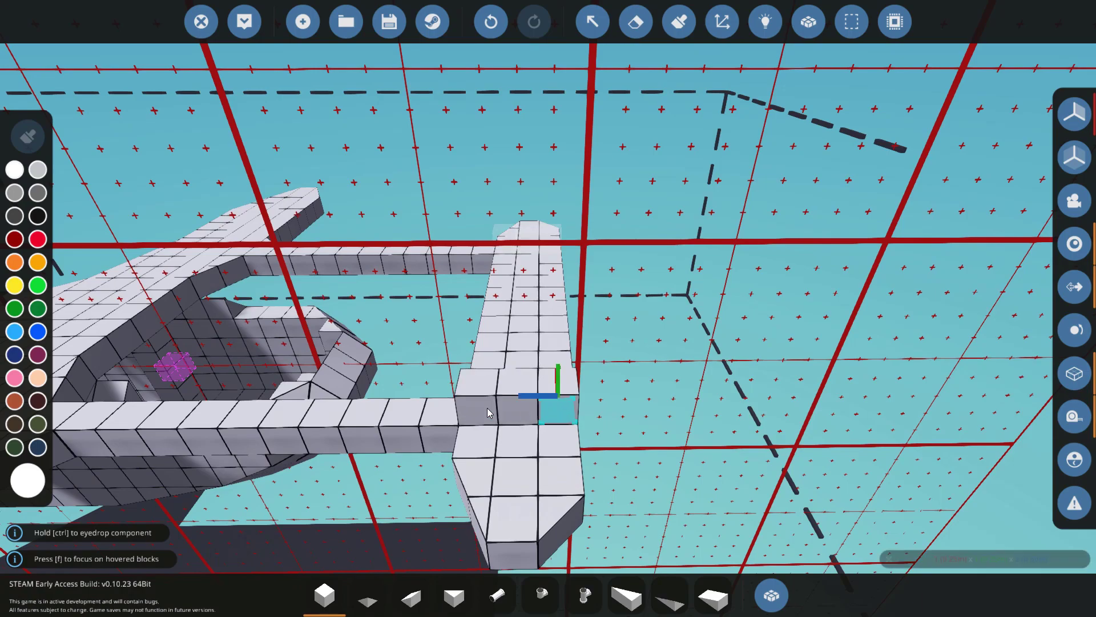
{"action": "key", "text": "a"}
{"action": "key", "text": "w"}
{"action": "left_click", "coordinate": [713, 596]}
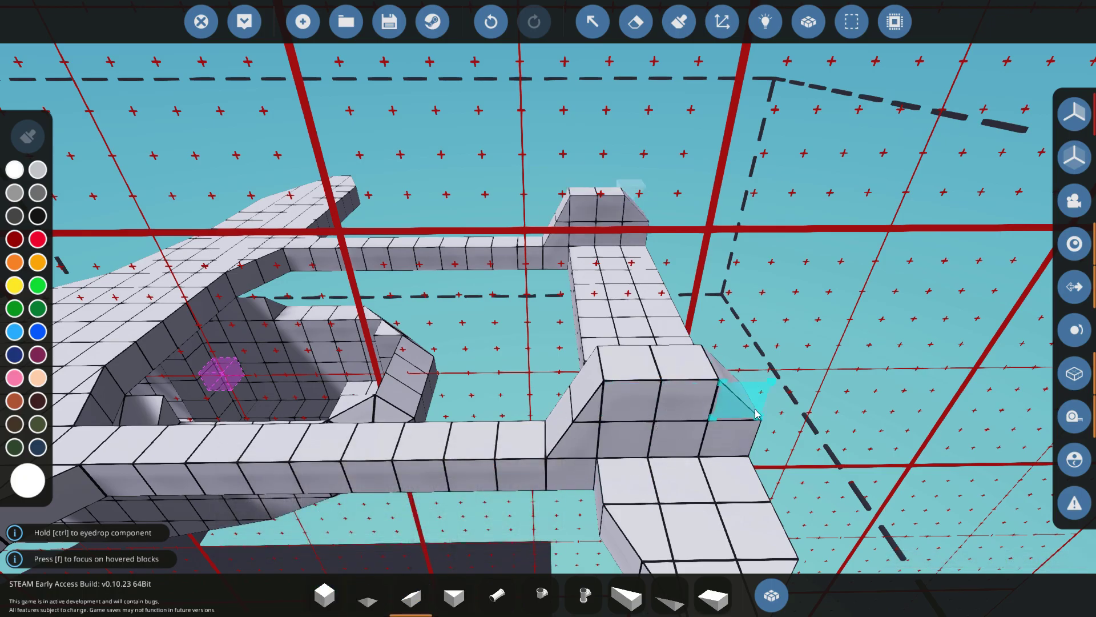
Fill the open upper rim of the rear hull with blocks and build up its sides toward the wing using 1x2 pyramids and wedges.
{"action": "scroll", "coordinate": [755, 413], "scroll_direction": "down", "scroll_amount": 10}
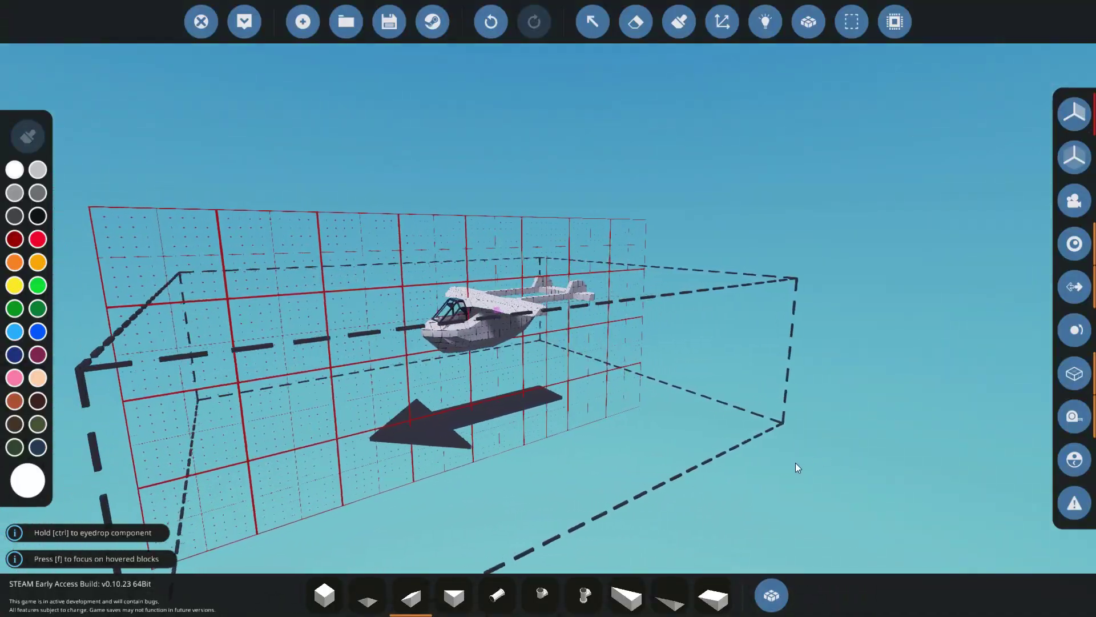
{"action": "scroll", "coordinate": [796, 467], "scroll_direction": "up", "scroll_amount": 5}
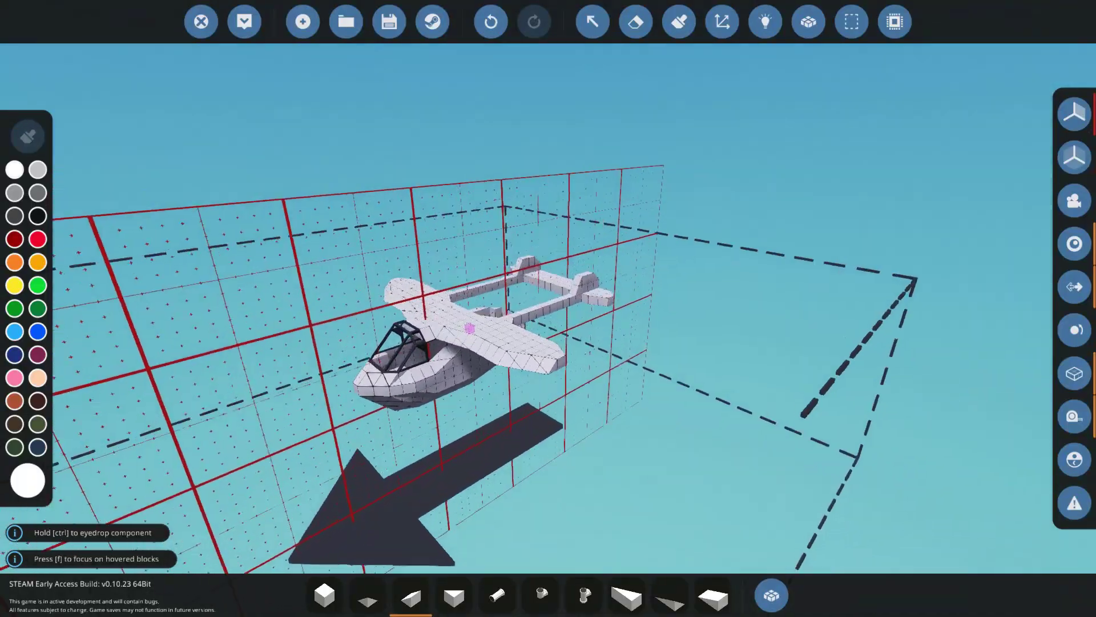
{"action": "scroll", "coordinate": [478, 541], "scroll_direction": "up", "scroll_amount": 10}
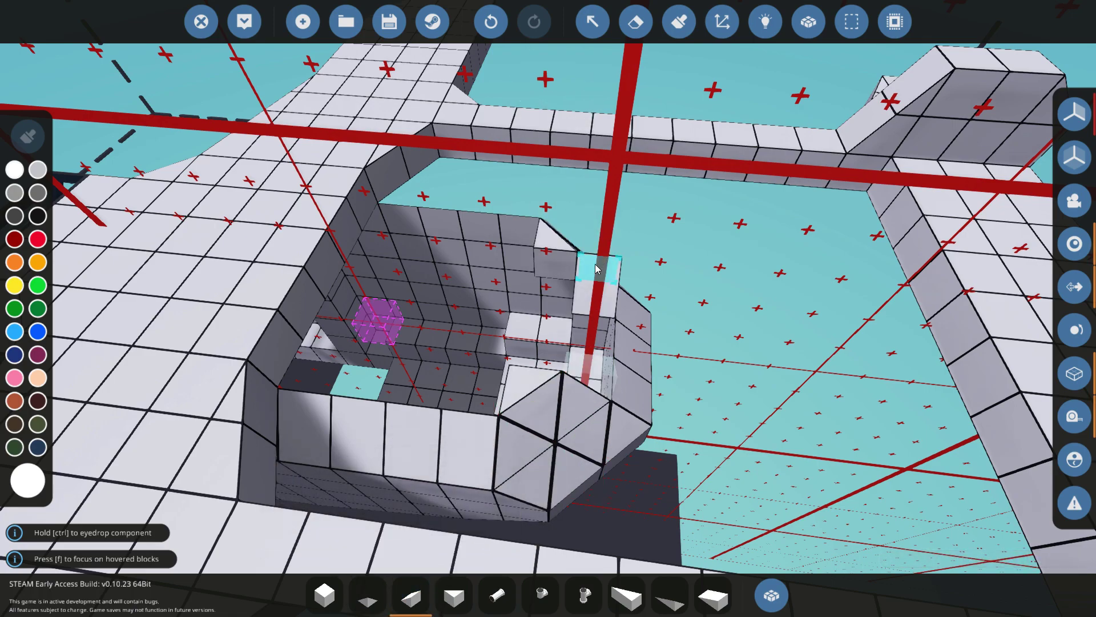
{"action": "left_click", "coordinate": [451, 405]}
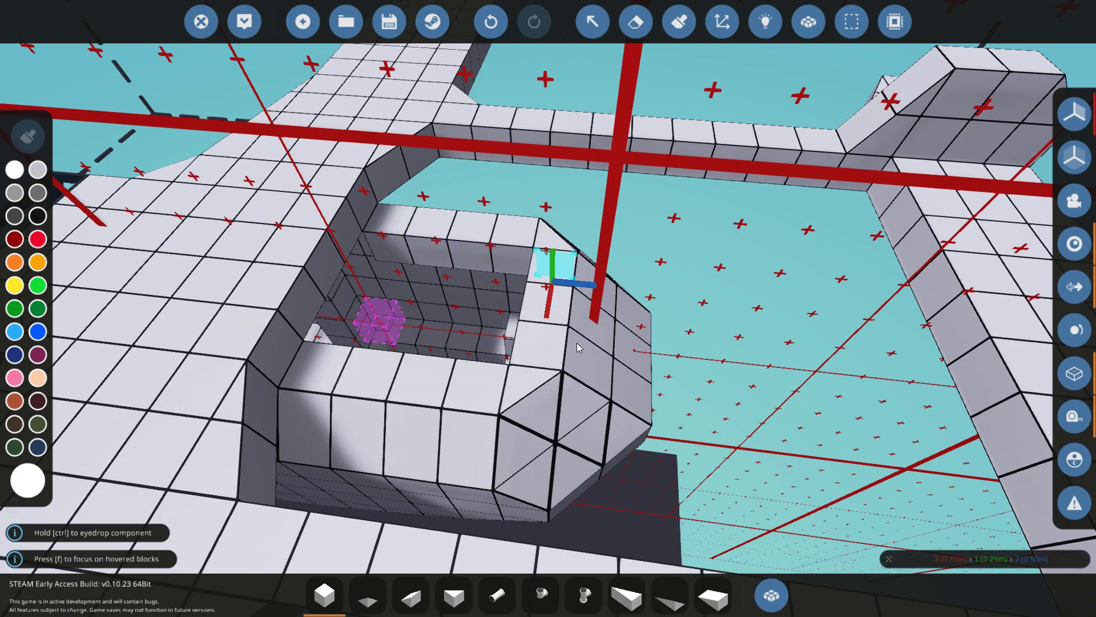
{"action": "left_click", "coordinate": [678, 599]}
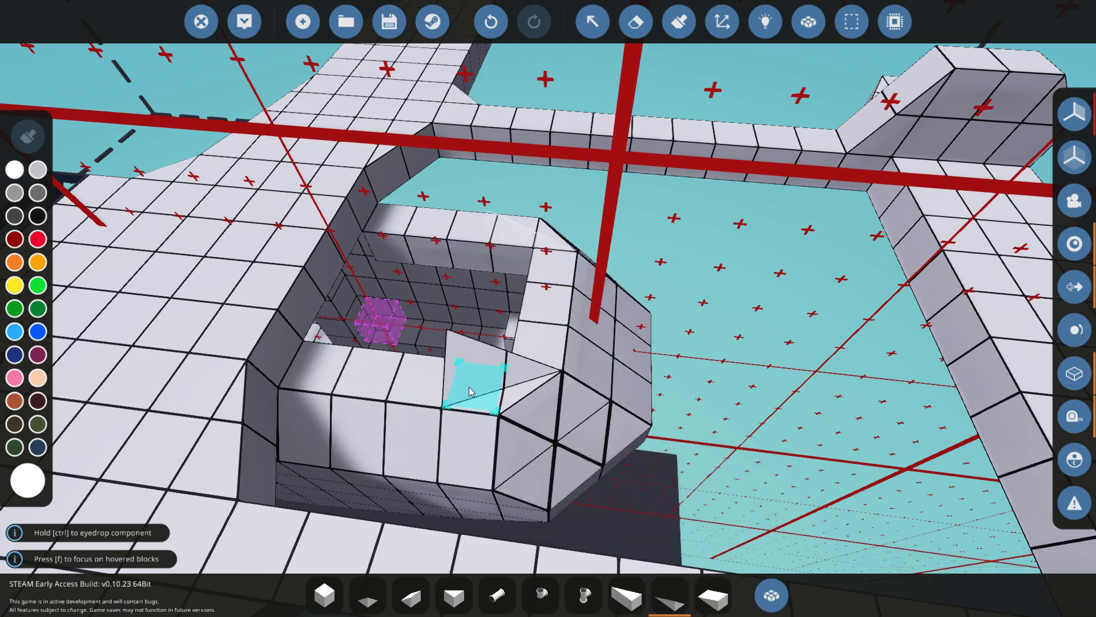
{"action": "left_click", "coordinate": [626, 597]}
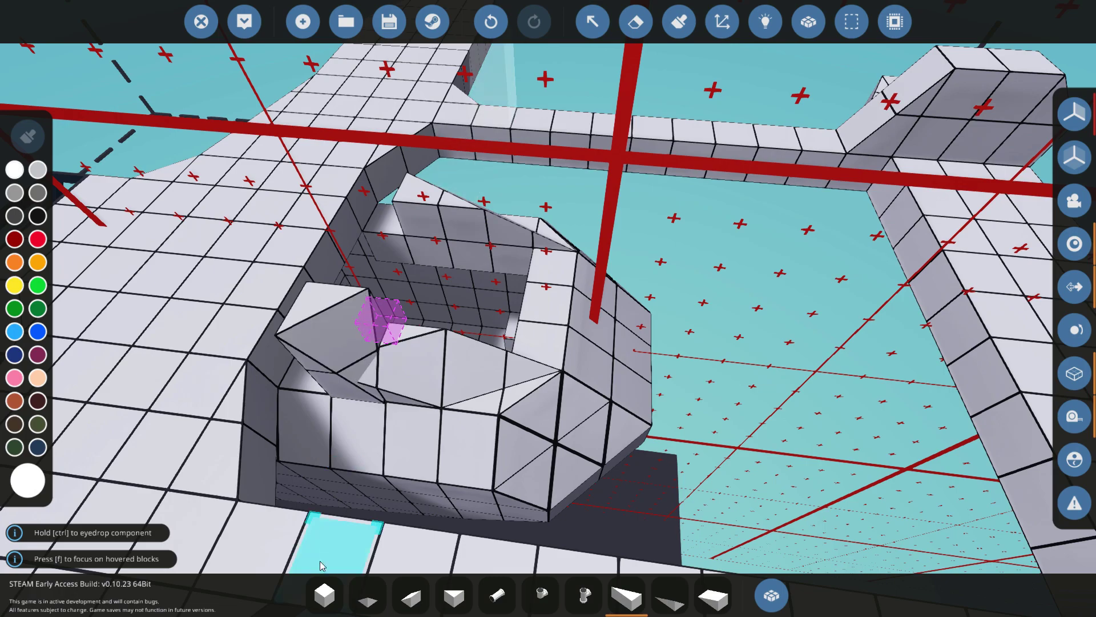
Close the rear hull's roof up to the wing with basic blocks and sloped pieces, undoing the stray piece on its side.
{"action": "left_click", "coordinate": [324, 594]}
{"action": "right_click", "coordinate": [271, 377]}
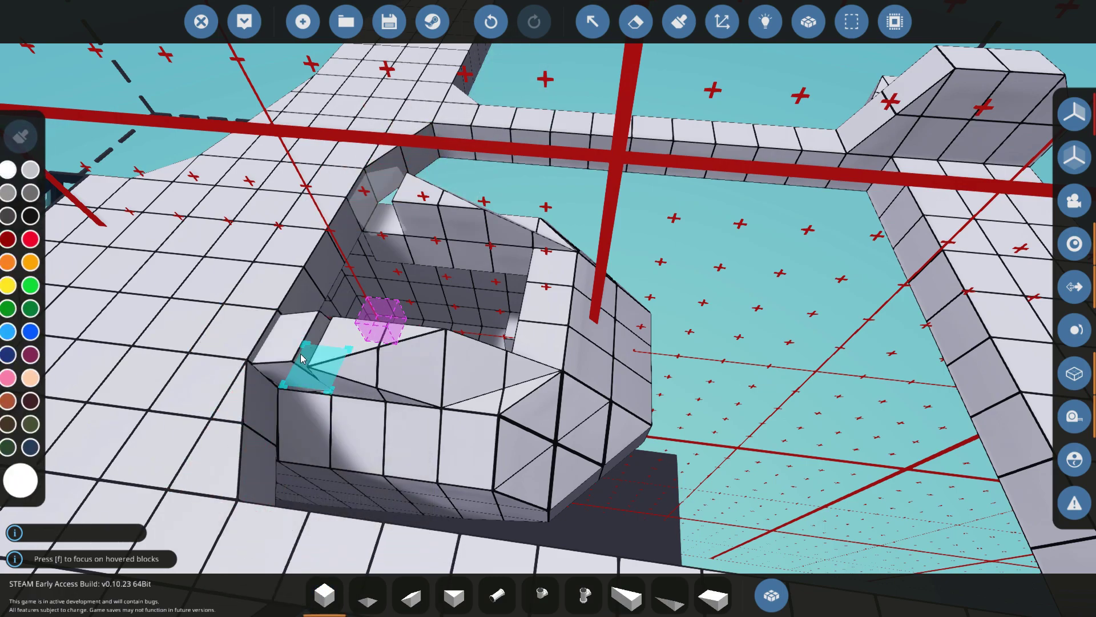
{"action": "left_click", "coordinate": [713, 597]}
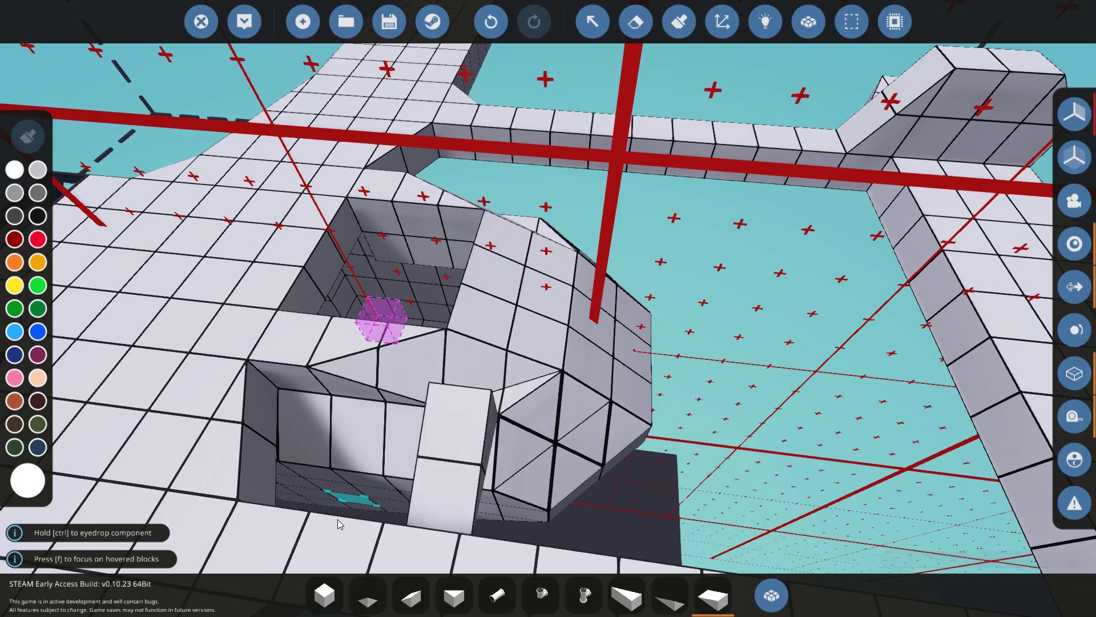
{"action": "key", "text": "ctrl+z"}
{"action": "scroll", "coordinate": [313, 294], "scroll_direction": "down", "scroll_amount": 10}
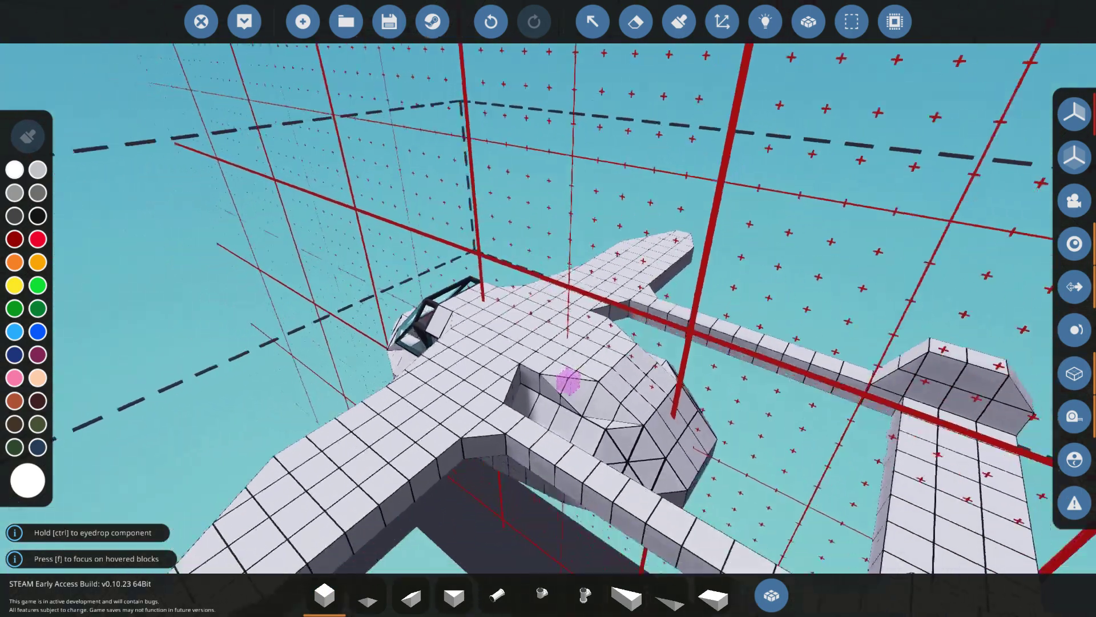
Examine the aircraft's exterior shape and the interior floor and walls of the hull.
{"action": "left_click_drag", "start_coordinate": [435, 460], "coordinate": [462, 284]}
{"action": "left_click_drag", "start_coordinate": [522, 305], "coordinate": [580, 481]}
{"action": "scroll", "coordinate": [528, 327], "scroll_direction": "up", "scroll_amount": 3}
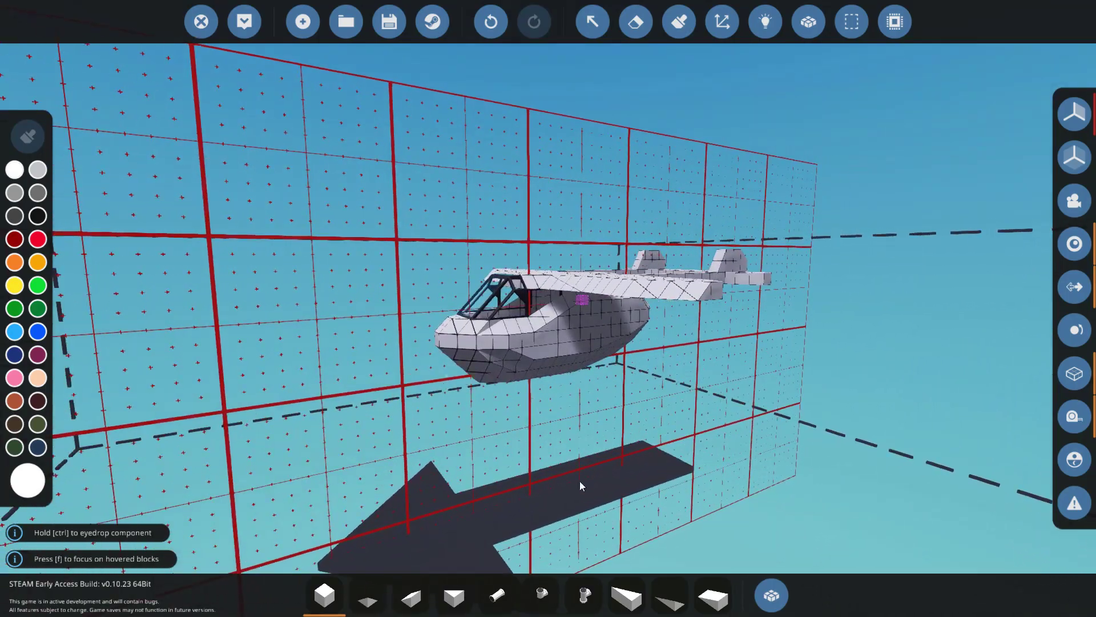
{"action": "scroll", "coordinate": [653, 469], "scroll_direction": "up", "scroll_amount": 6}
{"action": "scroll", "coordinate": [487, 350], "scroll_direction": "up", "scroll_amount": 10}
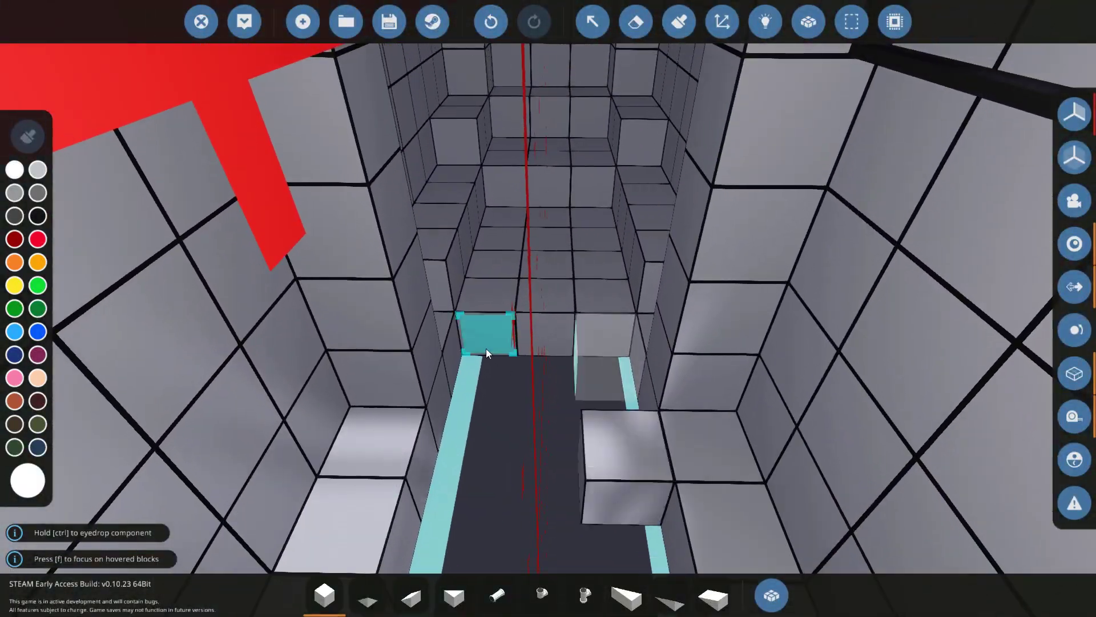
{"action": "scroll", "coordinate": [487, 351], "scroll_direction": "up", "scroll_amount": 3}
{"action": "left_click_drag", "start_coordinate": [487, 350], "coordinate": [516, 238]}
{"action": "scroll", "coordinate": [496, 372], "scroll_direction": "up", "scroll_amount": 3}
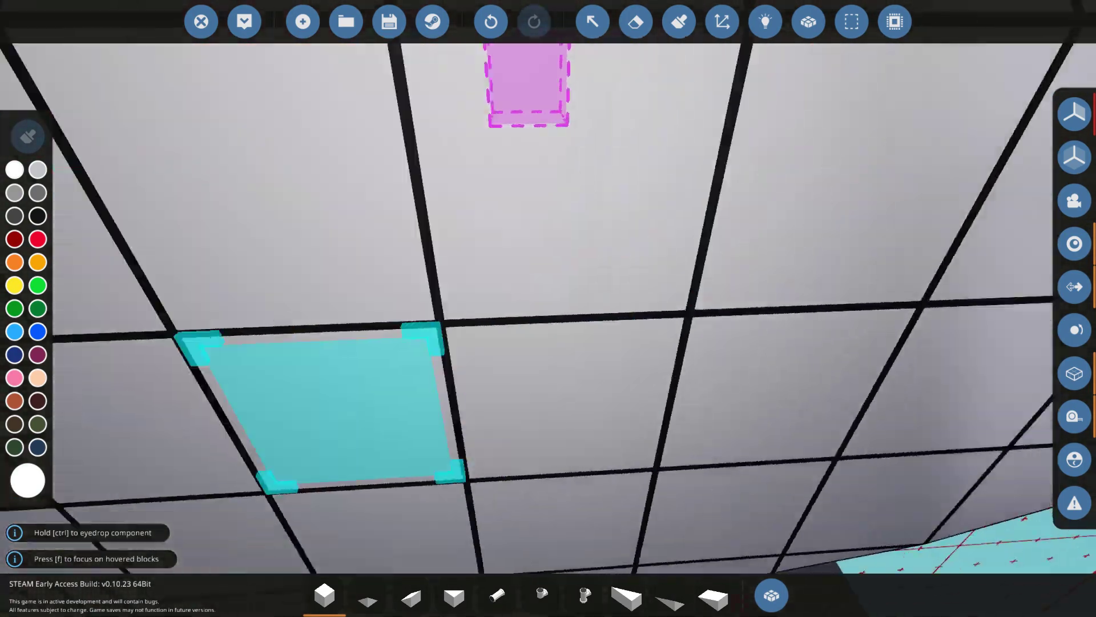
{"action": "scroll", "coordinate": [496, 373], "scroll_direction": "down", "scroll_amount": 15}
Search the component inventory for "pr" and try fitting an Aircraft Propeller to the hull's rear end between the booms.
{"action": "type", "text": "q"}
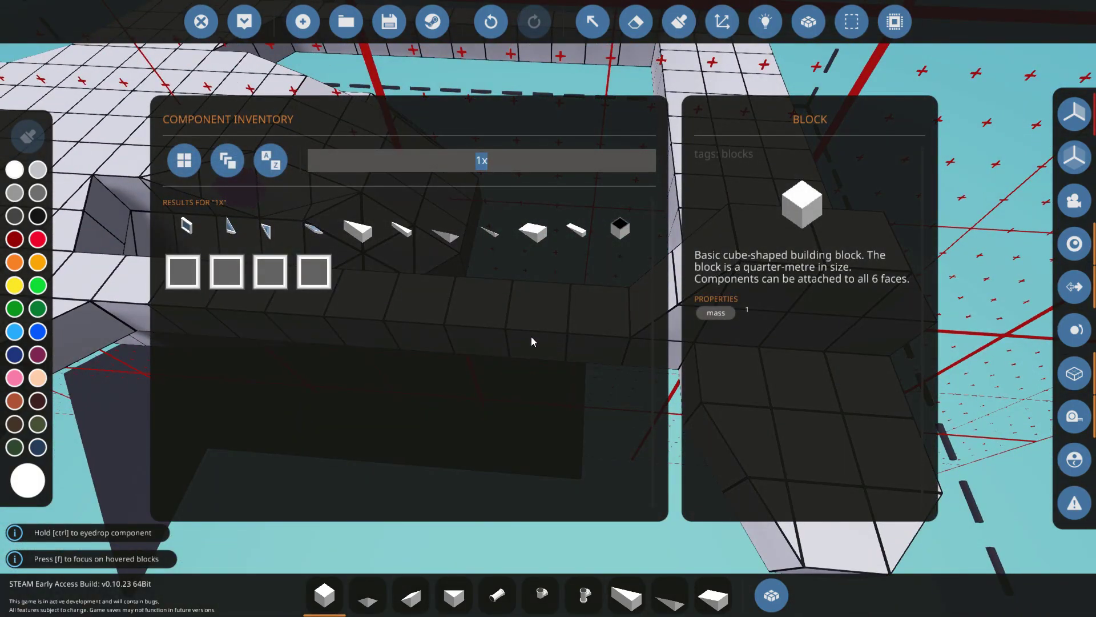
{"action": "type", "text": "pr"}
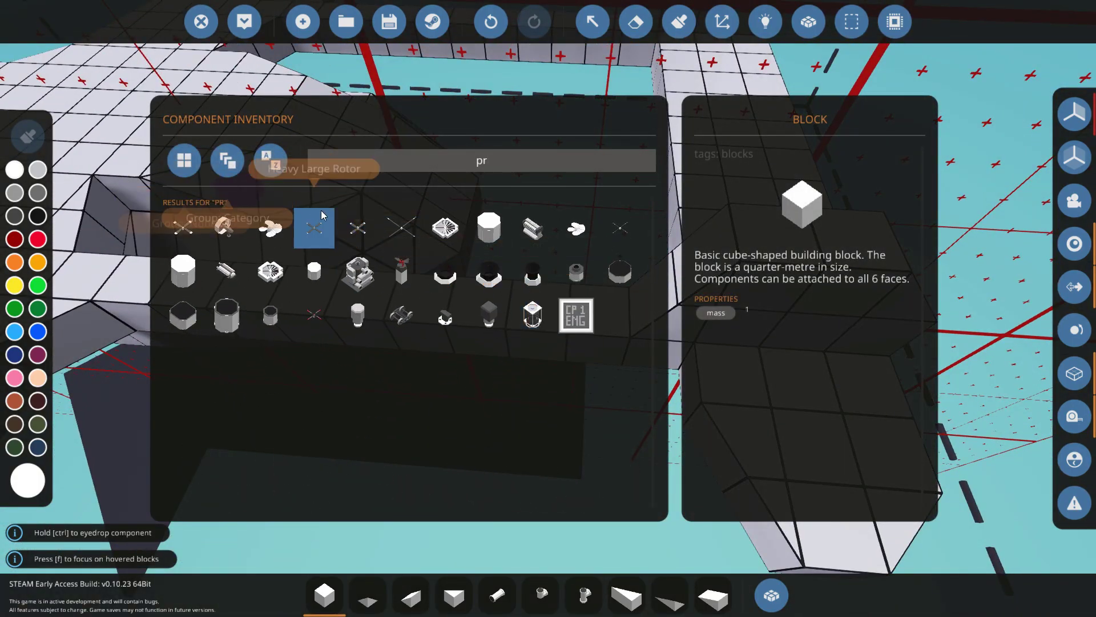
{"action": "left_click", "coordinate": [357, 228]}
{"action": "key", "text": "q"}
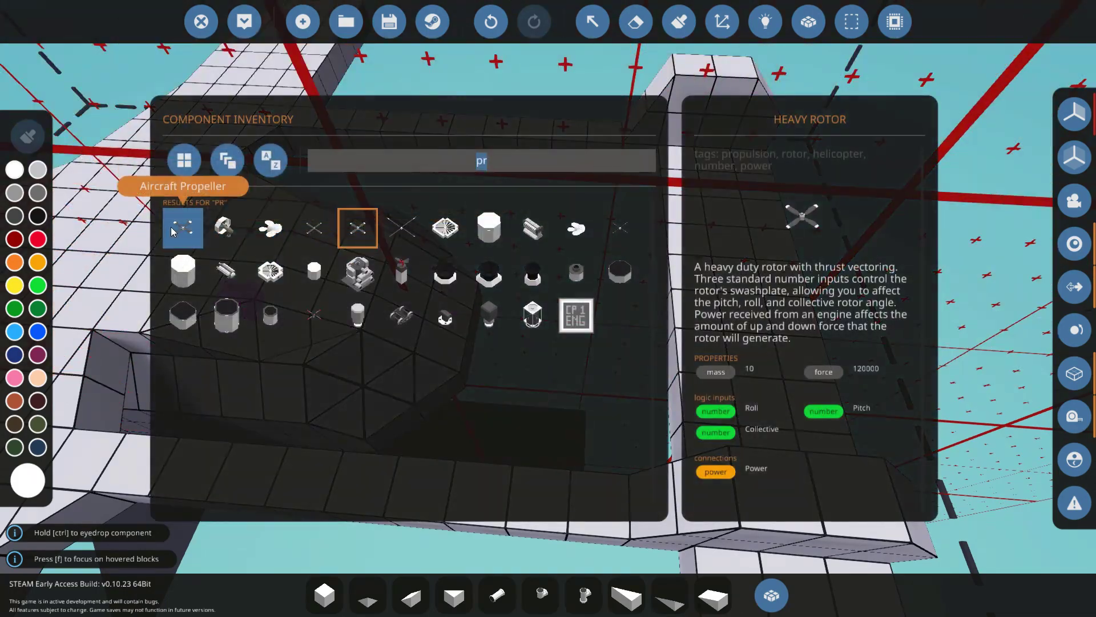
{"action": "key", "text": "q"}
{"action": "scroll", "coordinate": [473, 330], "scroll_direction": "down", "scroll_amount": 5}
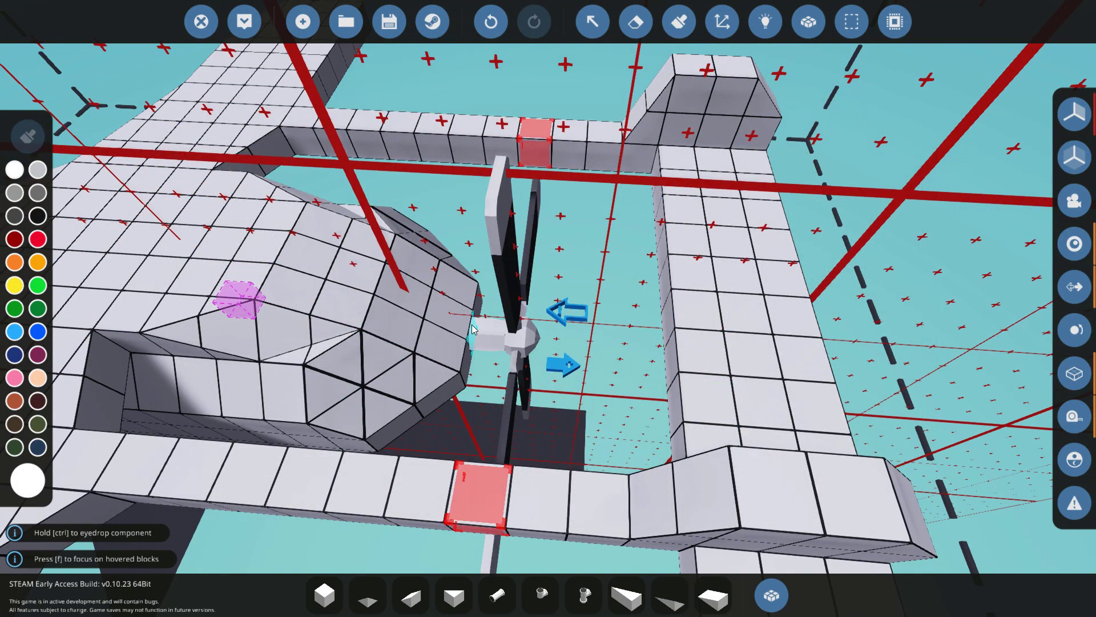
{"action": "scroll", "coordinate": [472, 329], "scroll_direction": "down", "scroll_amount": 3}
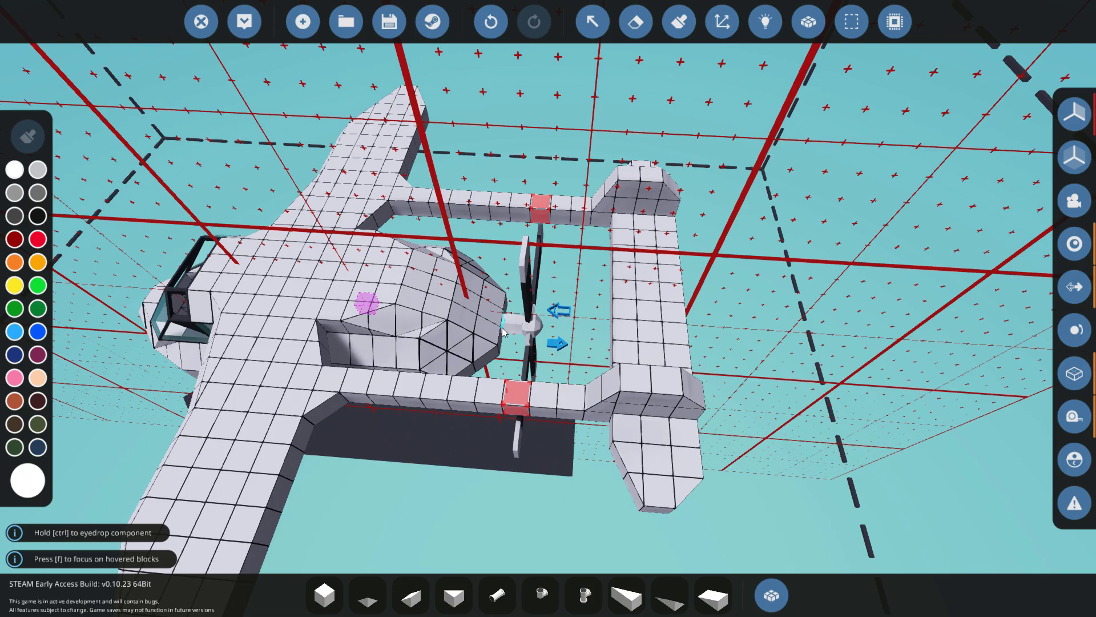
Try the propeller at different heights on the hull's rear end, and try another rotor from the inventory in its place.
{"action": "left_click_drag", "start_coordinate": [503, 331], "coordinate": [551, 341]}
{"action": "key", "text": "e"}
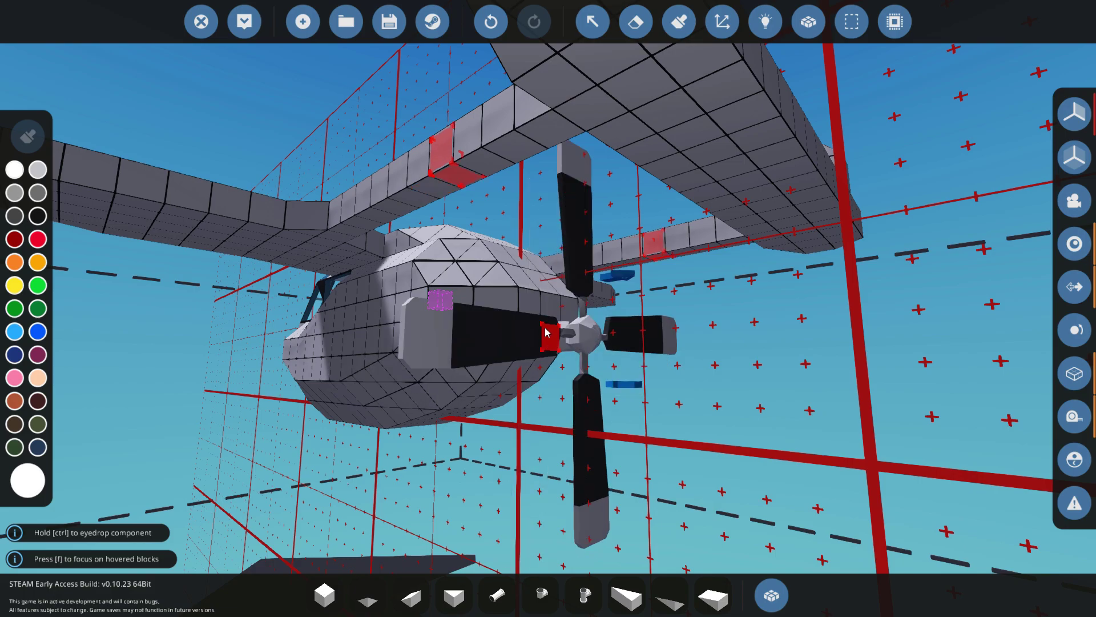
{"action": "key", "text": "e"}
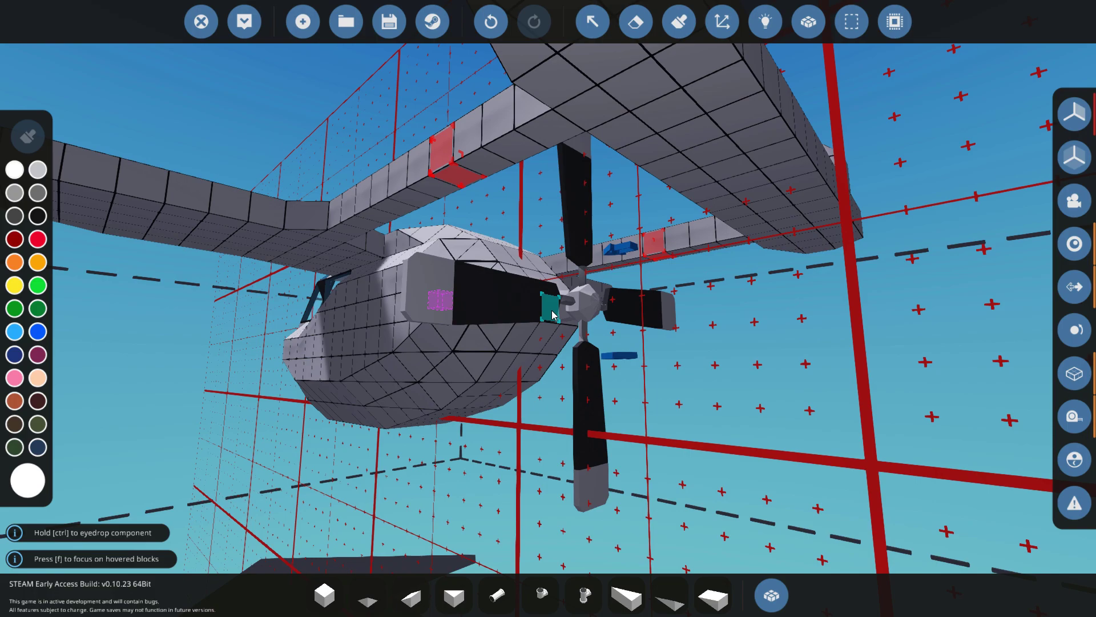
{"action": "key", "text": "q"}
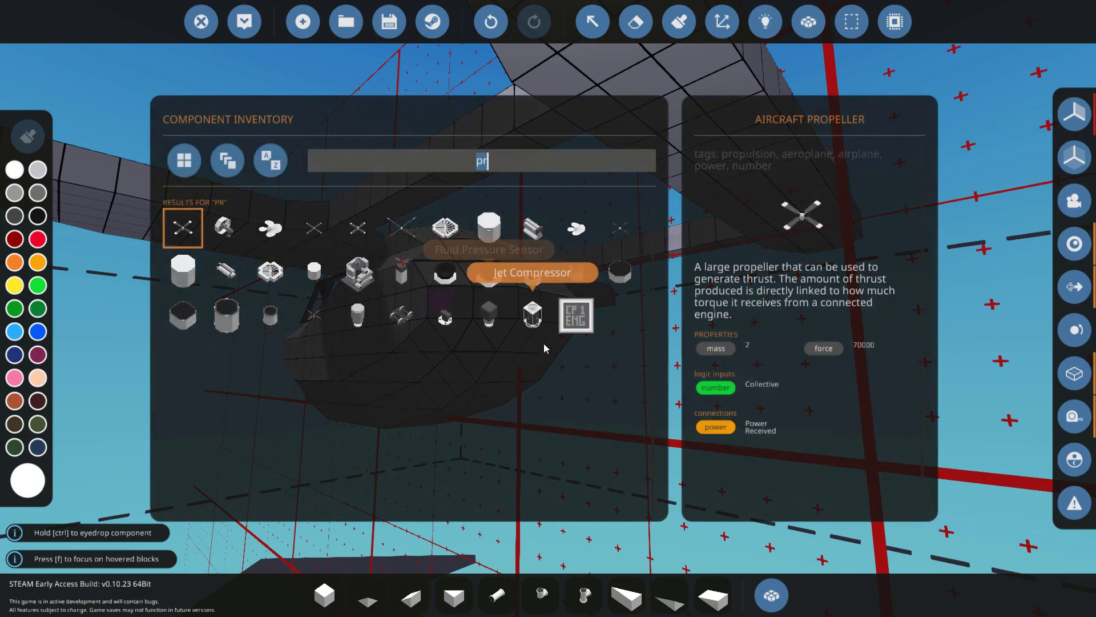
{"action": "left_click", "coordinate": [314, 315]}
{"action": "key", "text": "f"}
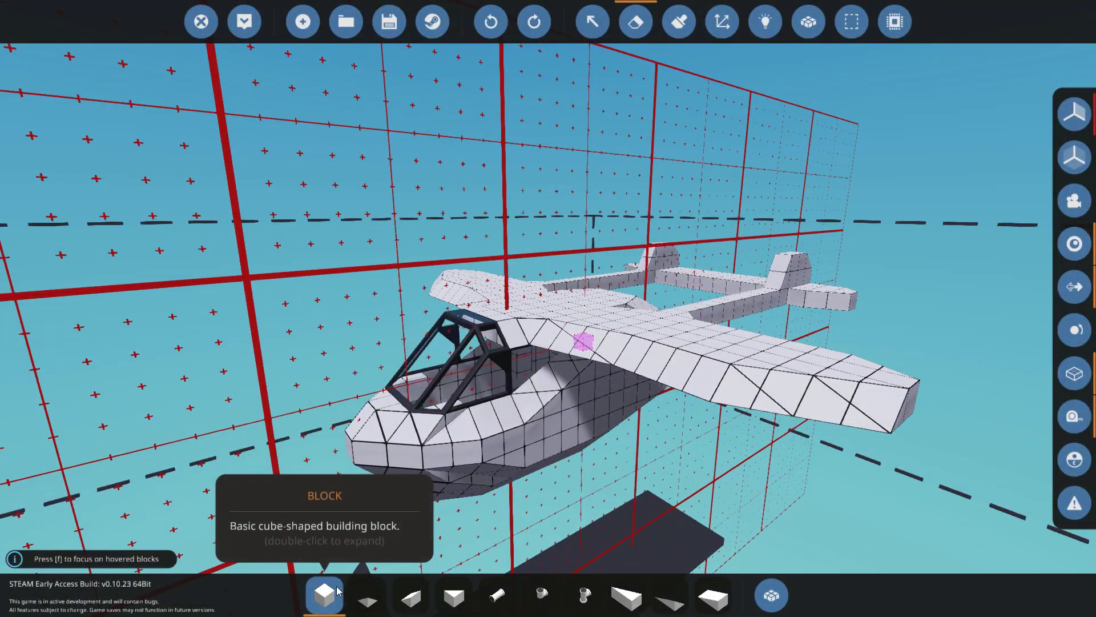
Review the Medium Engine's properties and connections in the component inventory.
{"action": "double_click", "coordinate": [325, 594]}
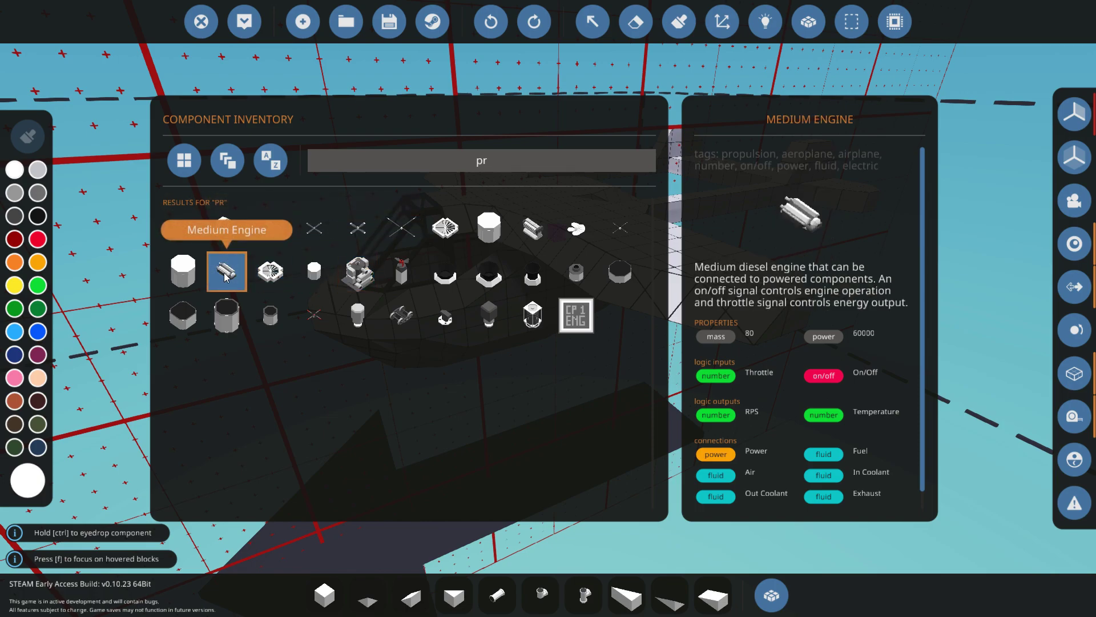
{"action": "scroll", "coordinate": [811, 273], "scroll_direction": "down", "scroll_amount": 1}
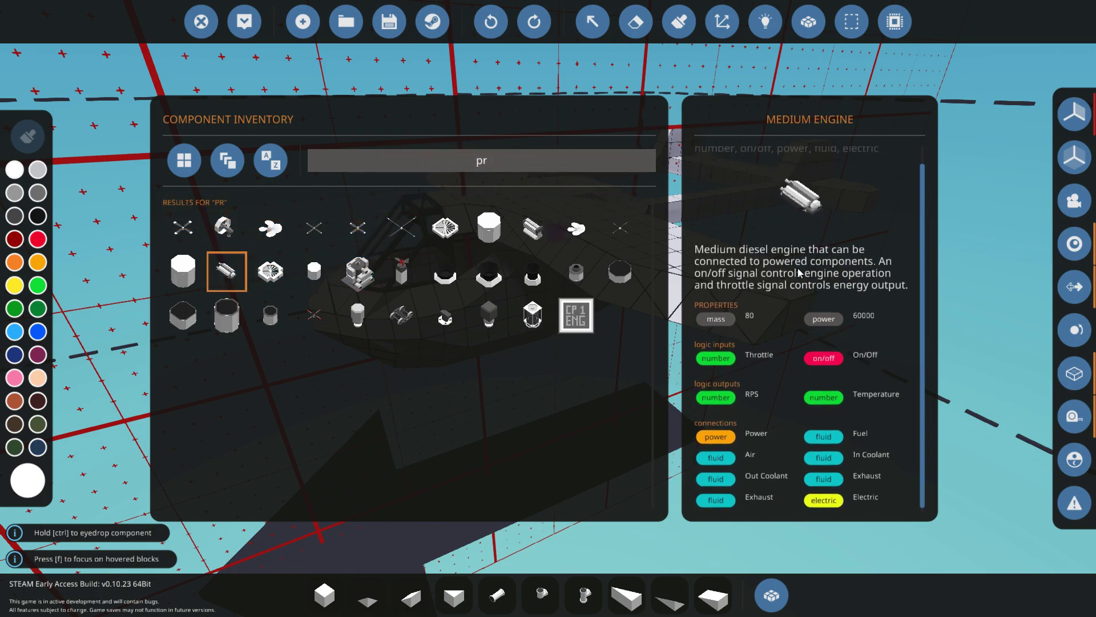
{"action": "scroll", "coordinate": [845, 365], "scroll_direction": "down", "scroll_amount": 1}
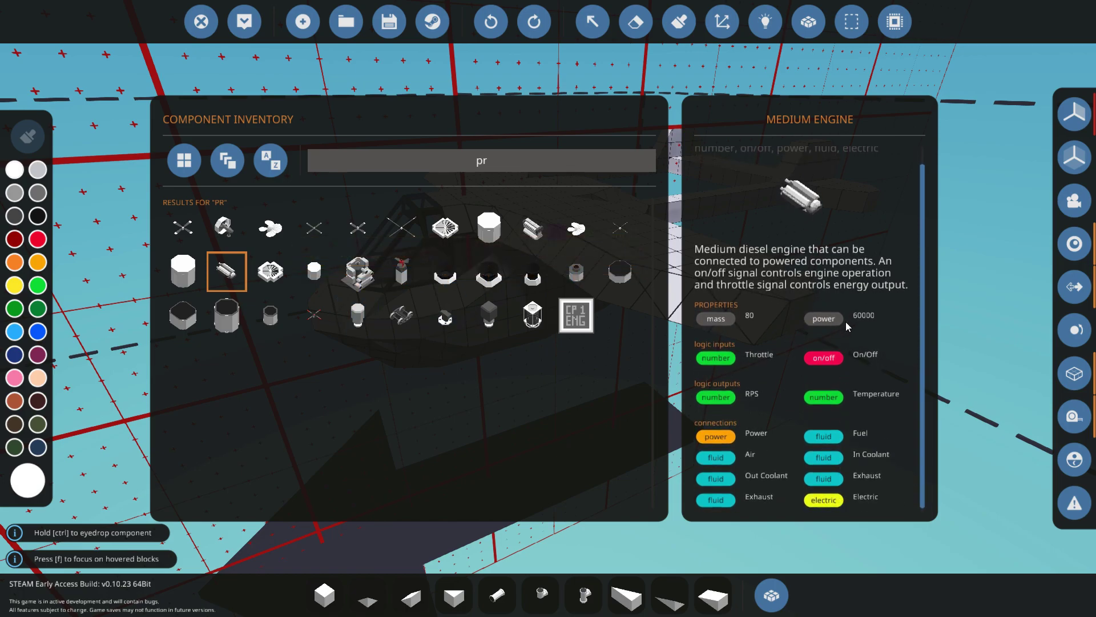
Choose a different engine from the inventory and fit it inside the hull behind the cockpit.
{"action": "left_click", "coordinate": [357, 271]}
{"action": "scroll", "coordinate": [852, 433], "scroll_direction": "down", "scroll_amount": 1}
{"action": "key", "text": "Escape"}
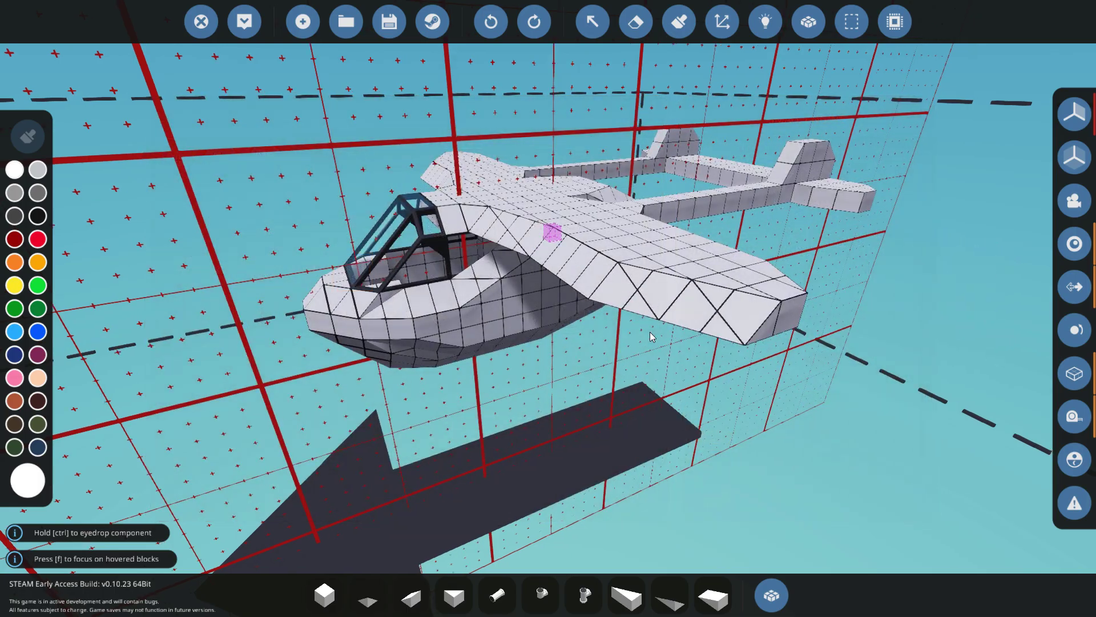
{"action": "key", "text": "f"}
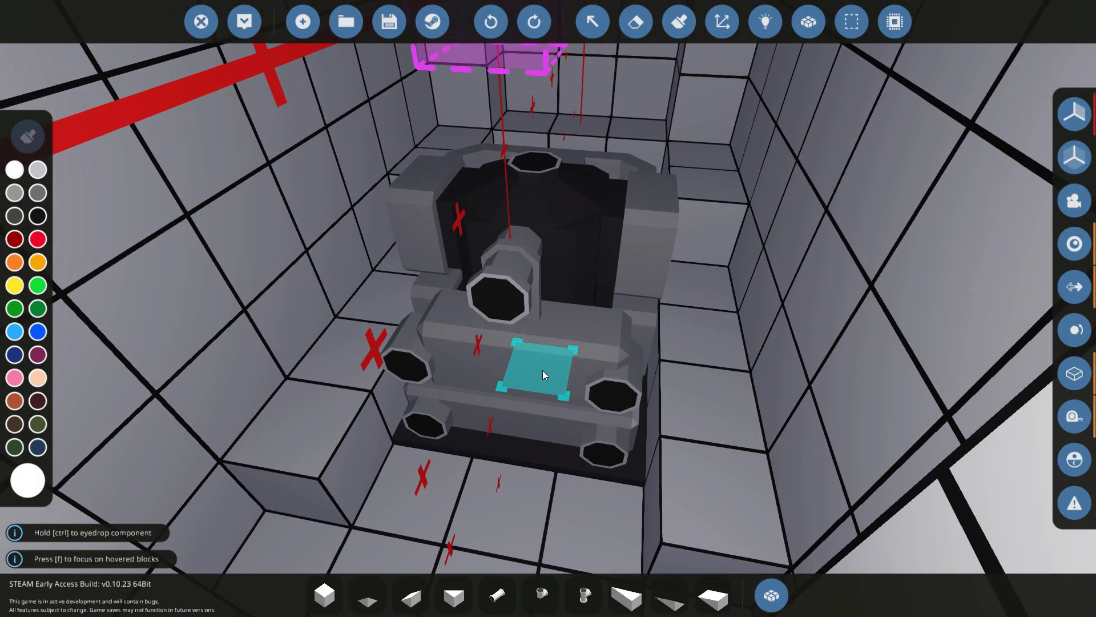
{"action": "key", "text": "f"}
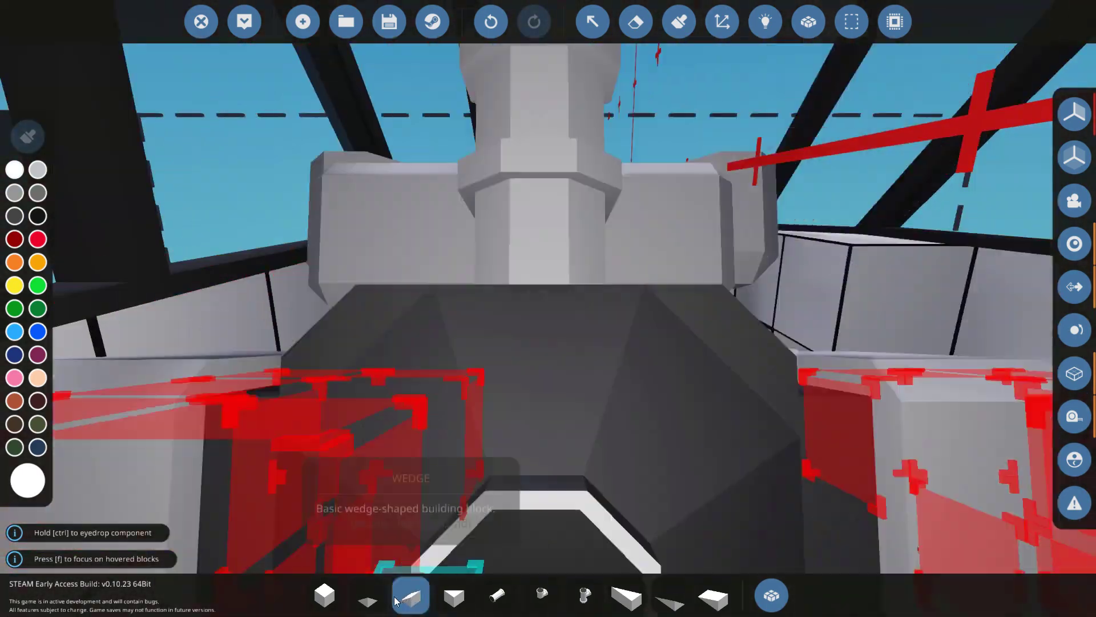
{"action": "left_click", "coordinate": [324, 595]}
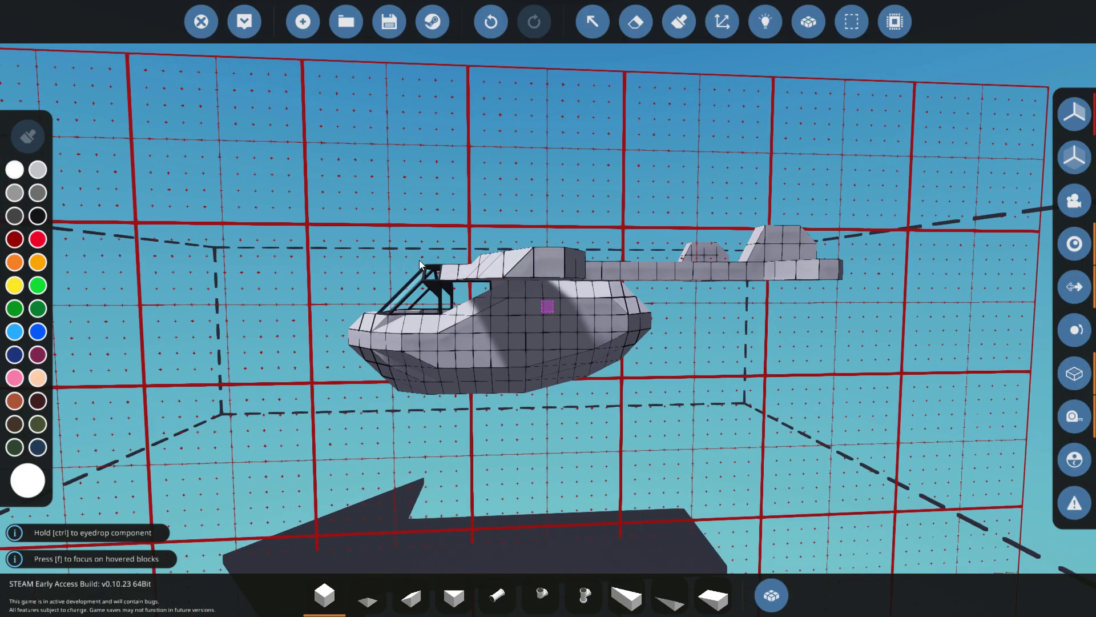
{"action": "scroll", "coordinate": [540, 262], "scroll_direction": "up", "scroll_amount": 3}
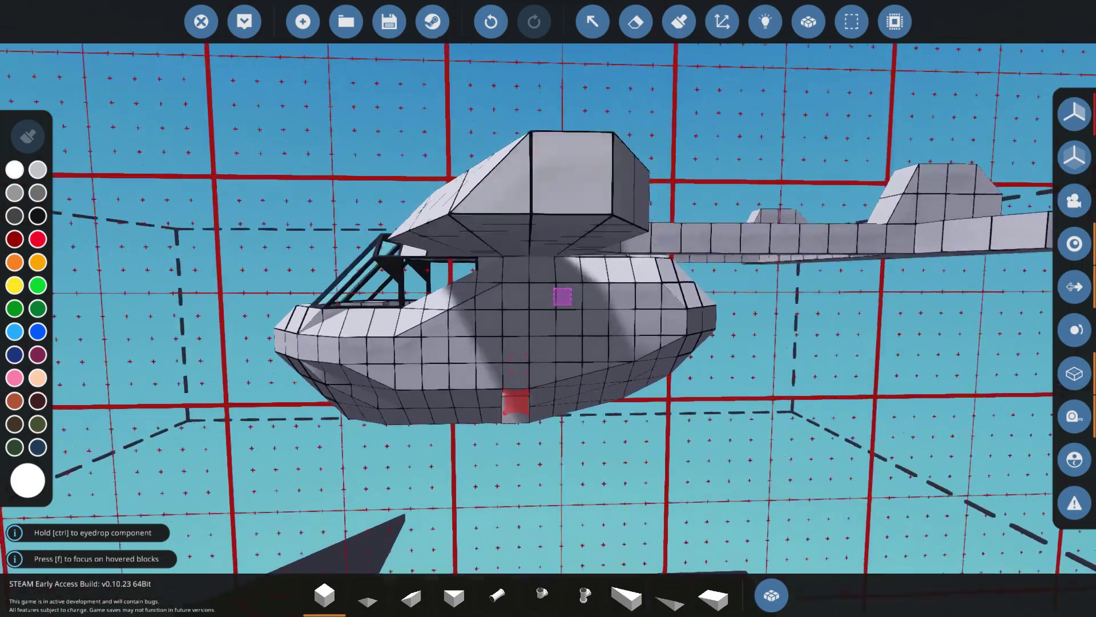
{"action": "scroll", "coordinate": [521, 393], "scroll_direction": "up", "scroll_amount": 10}
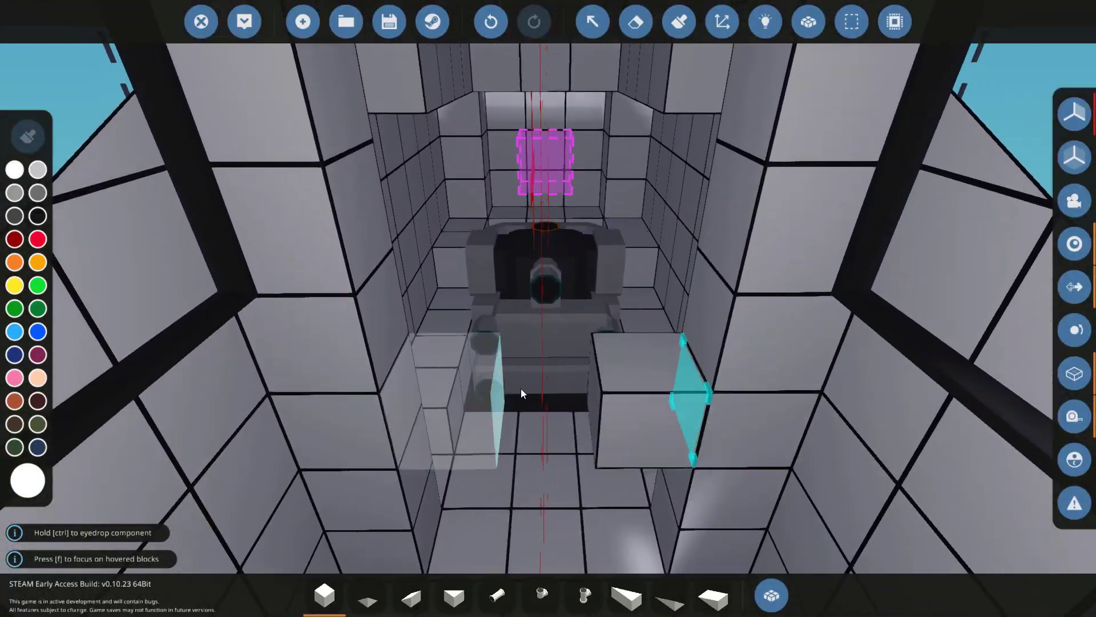
{"action": "left_click", "coordinate": [542, 594]}
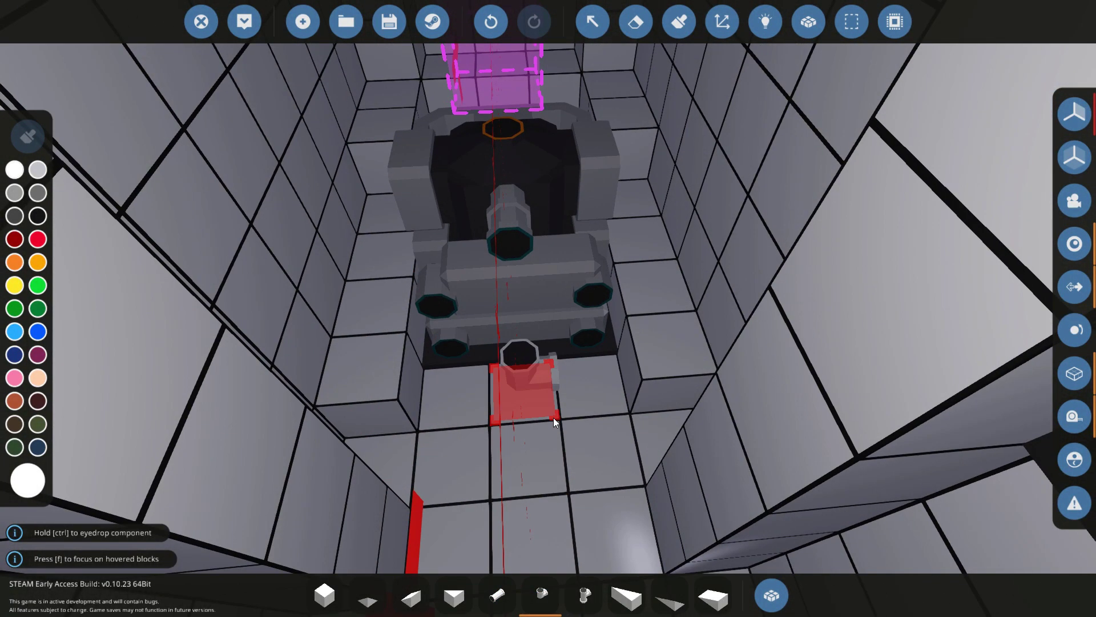
Search the component inventory for "rad" and place a Fluid Heat Radiator, rotated to lie across the hull, facing the engine's lower ports.
{"action": "type", "text": "q"}
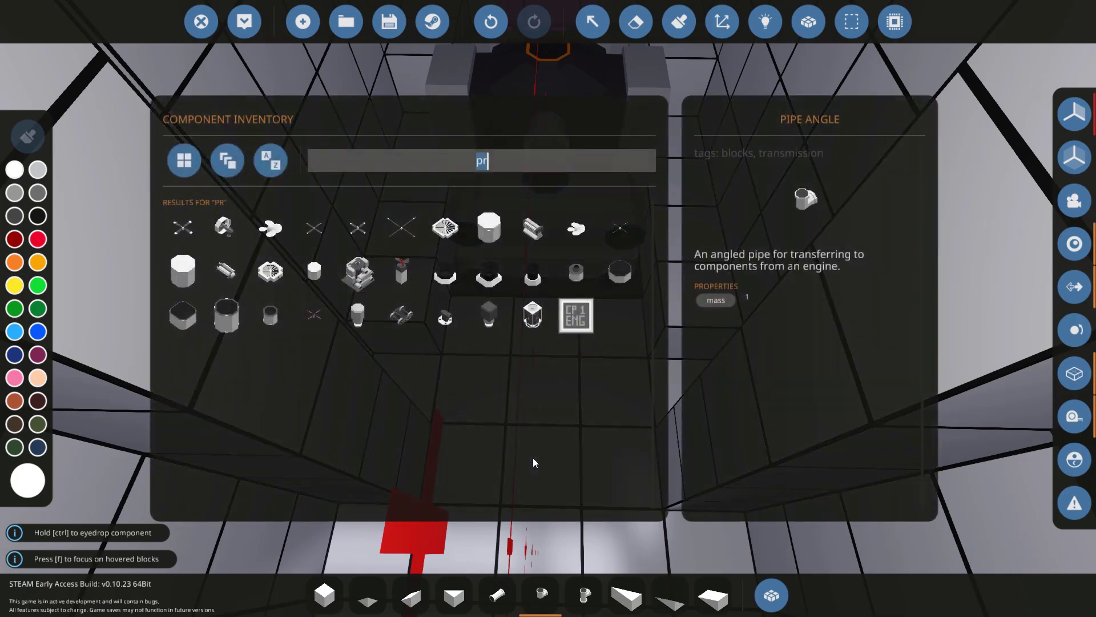
{"action": "type", "text": "rad"}
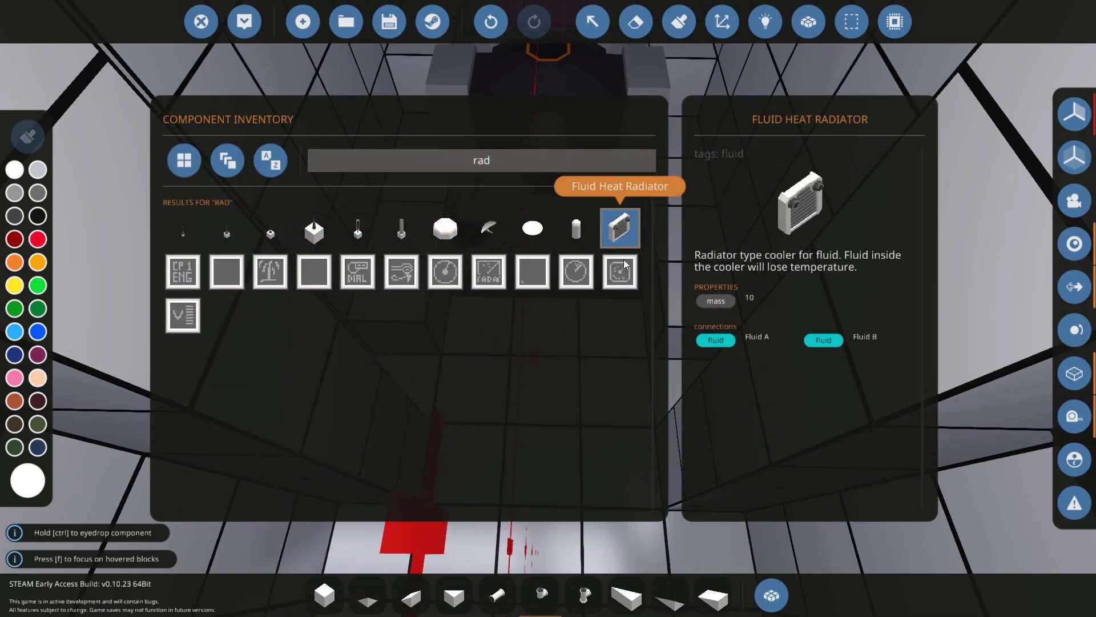
{"action": "left_click", "coordinate": [624, 263]}
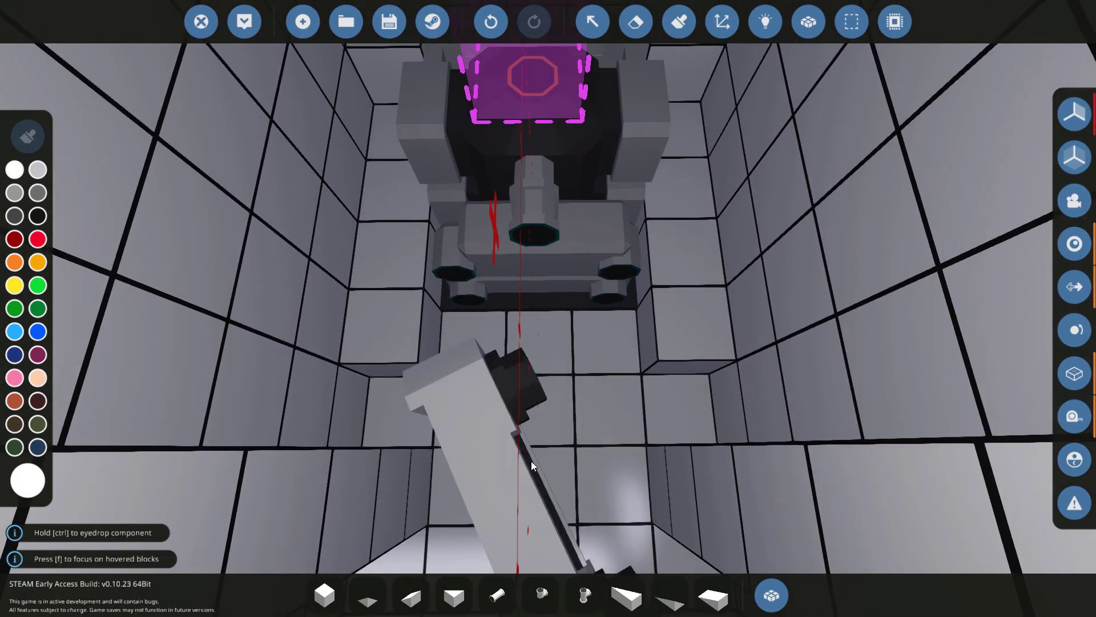
{"action": "key", "text": "r"}
{"action": "key", "text": "r"}
{"action": "key", "text": "r"}
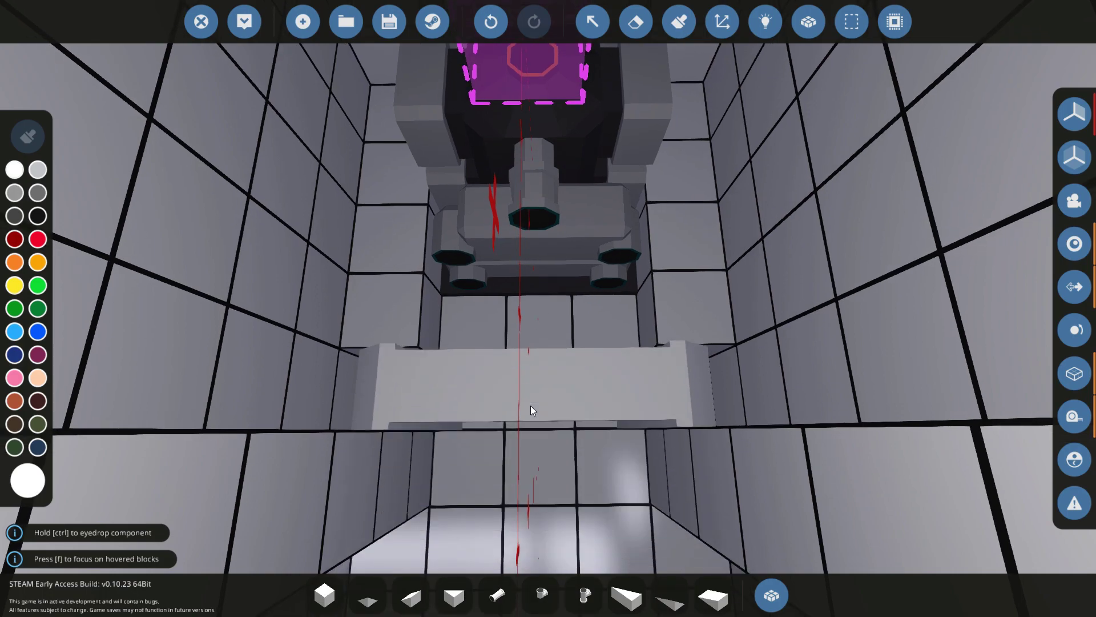
Connect the engine's two lower ports to the radiator with mirrored straight pipes.
{"action": "key", "text": "5"}
{"action": "key", "text": "5"}
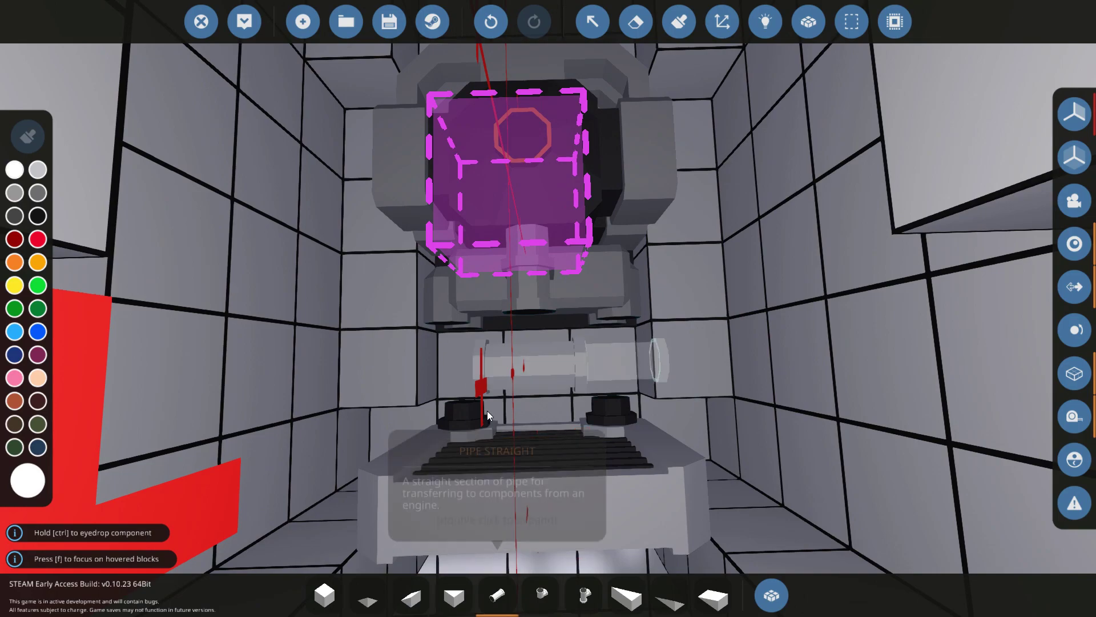
{"action": "key", "text": "s"}
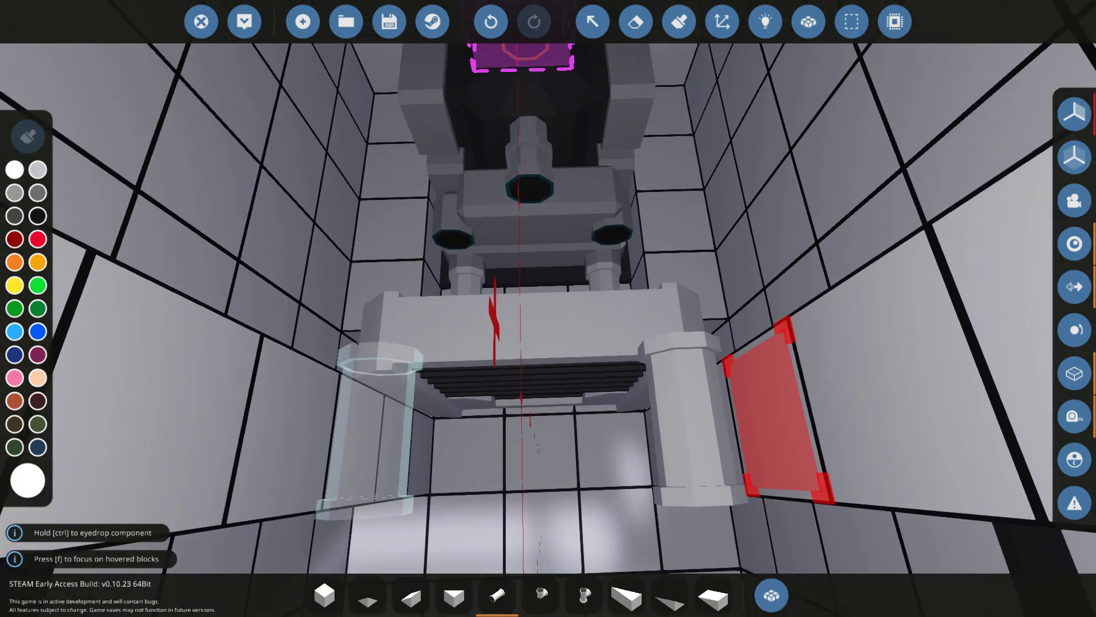
{"action": "key", "text": "s"}
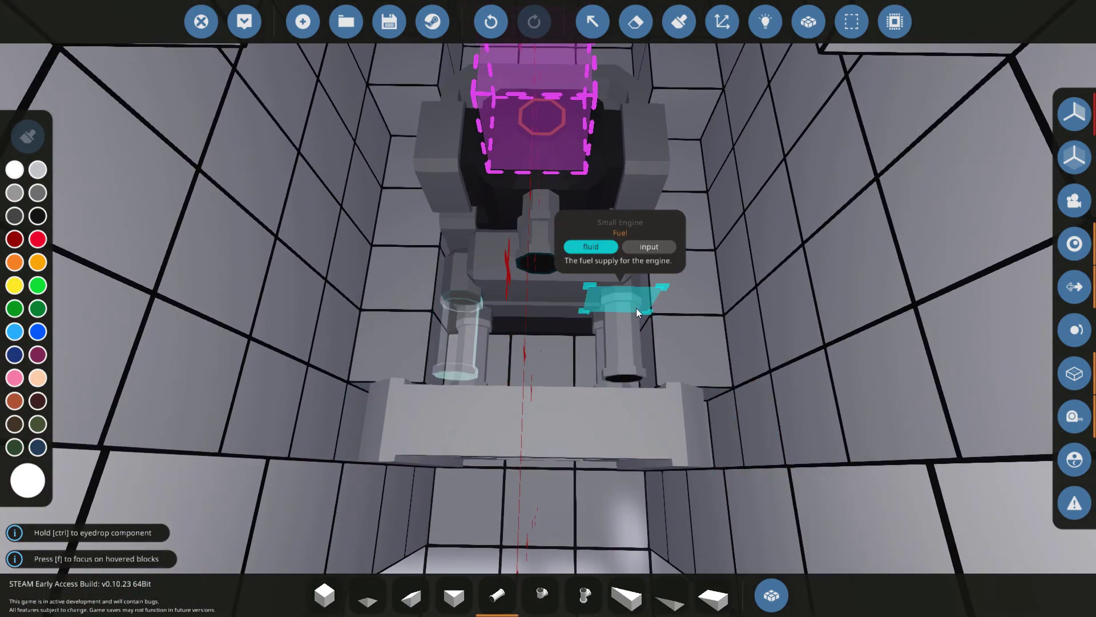
Turn off mirrored placement and fit an angled pipe on the engine's exhaust outlet, pointing toward the hull side.
{"action": "left_click", "coordinate": [1073, 123]}
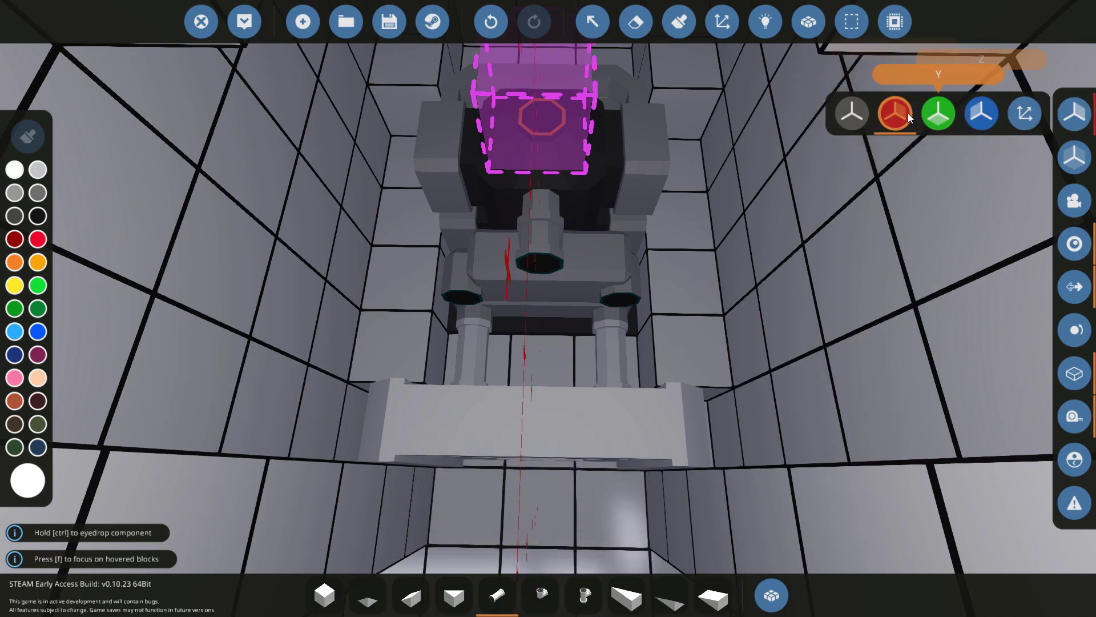
{"action": "key", "text": "6"}
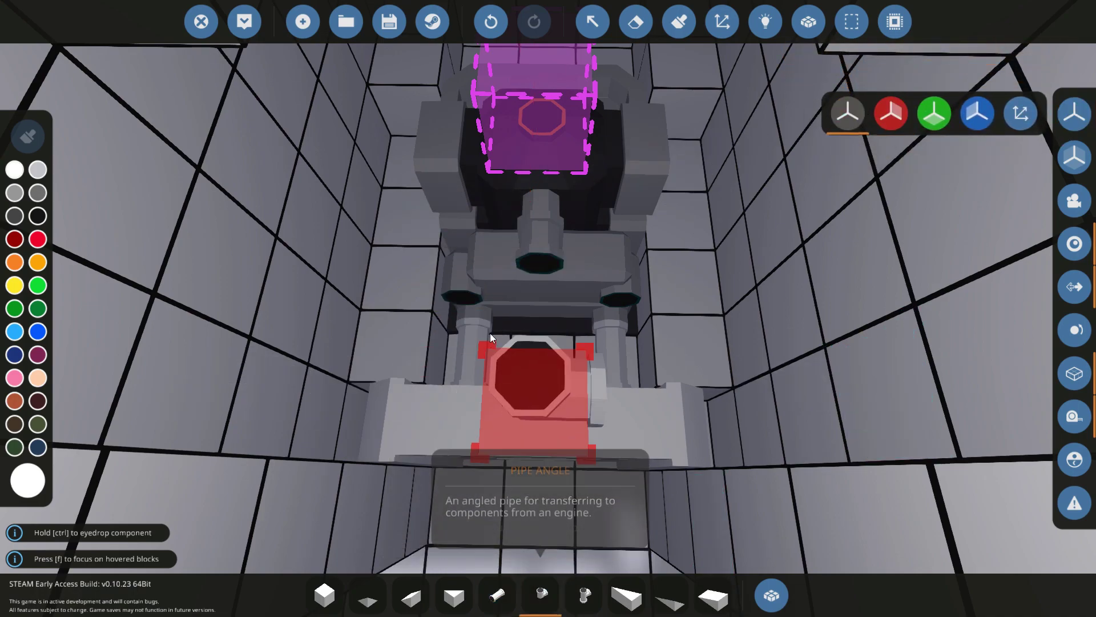
{"action": "left_click", "coordinate": [462, 299]}
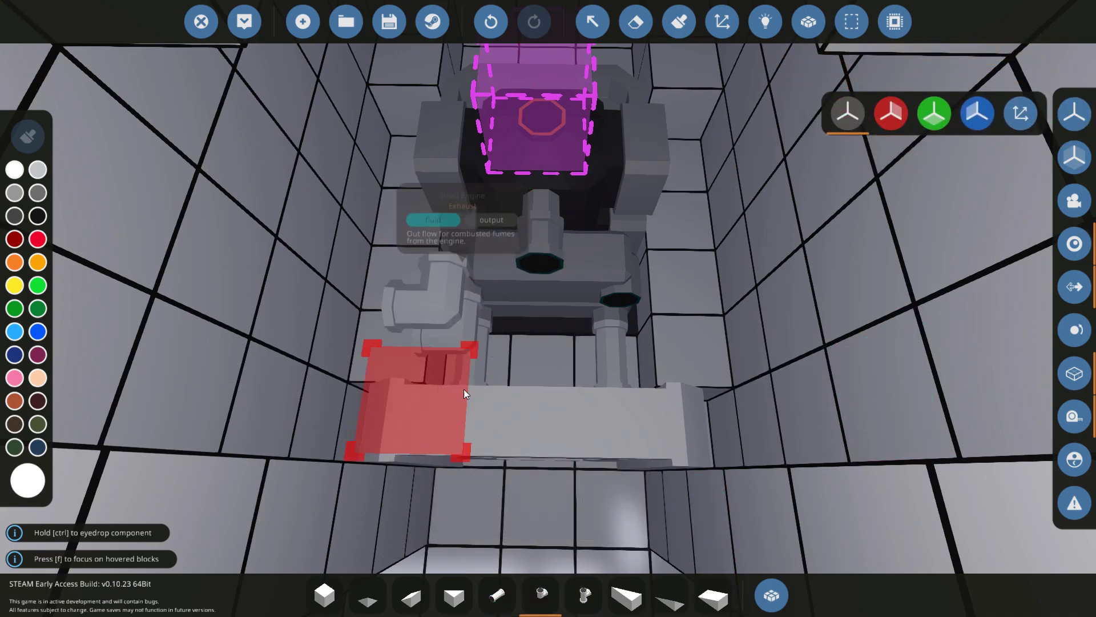
Remove a hull side block near the exhaust and extend the exhaust line to the opening with straight and angled pipes.
{"action": "left_click", "coordinate": [512, 582]}
{"action": "key", "text": "s"}
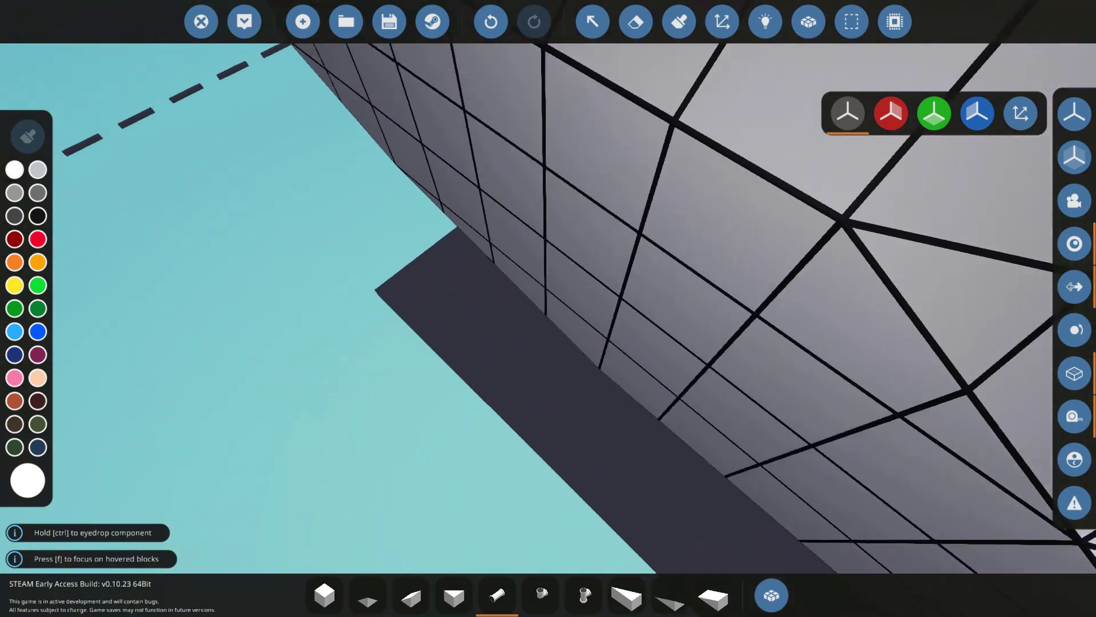
{"action": "key", "text": "w"}
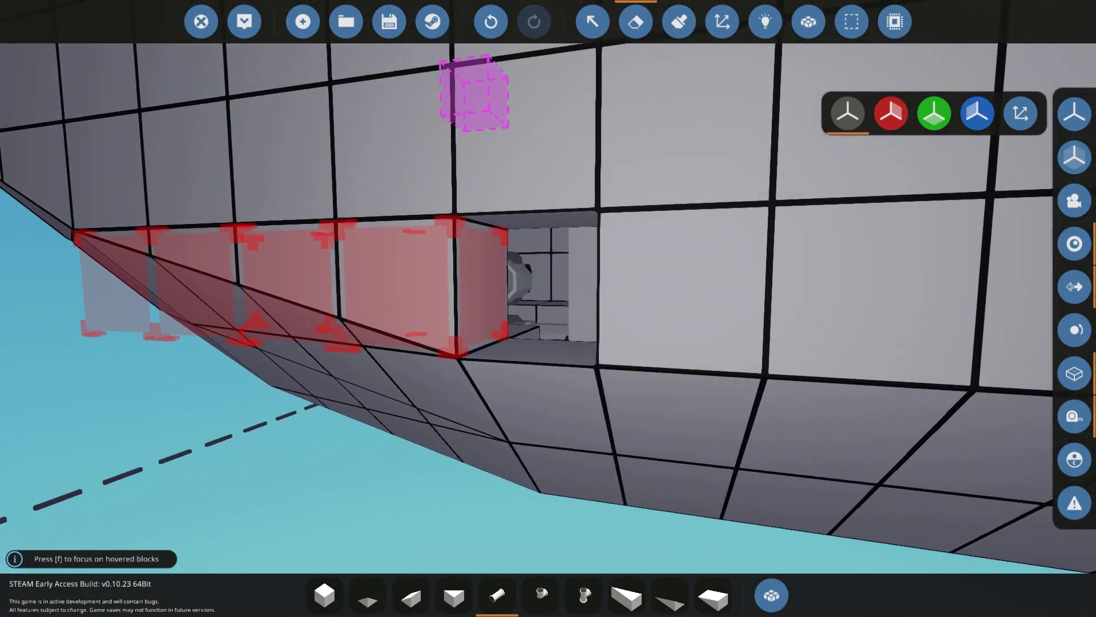
{"action": "key", "text": "w"}
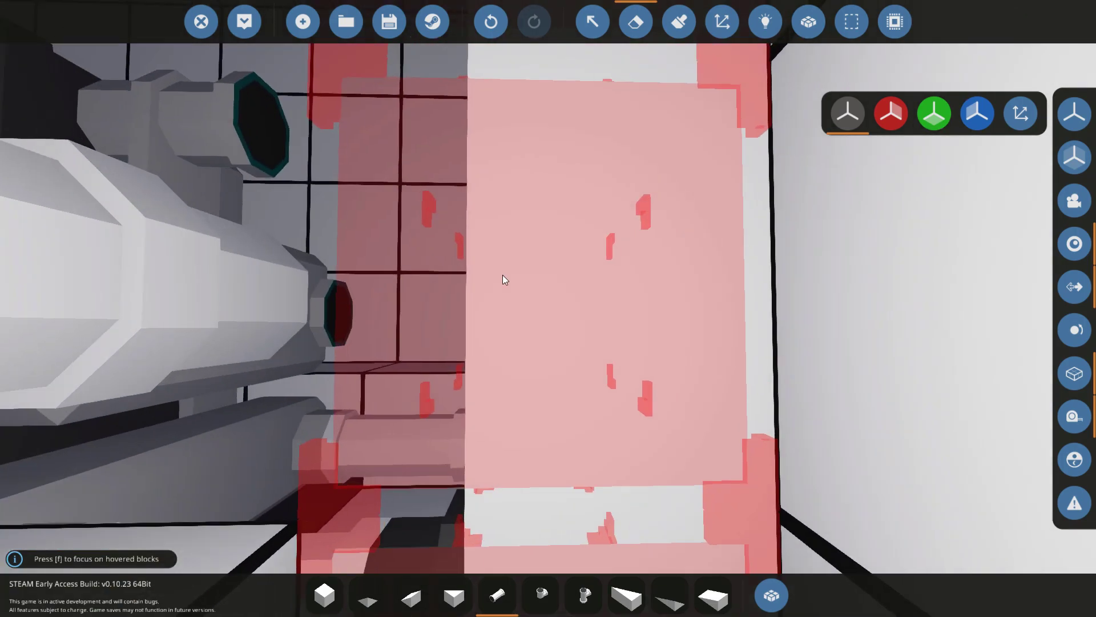
{"action": "key", "text": "s"}
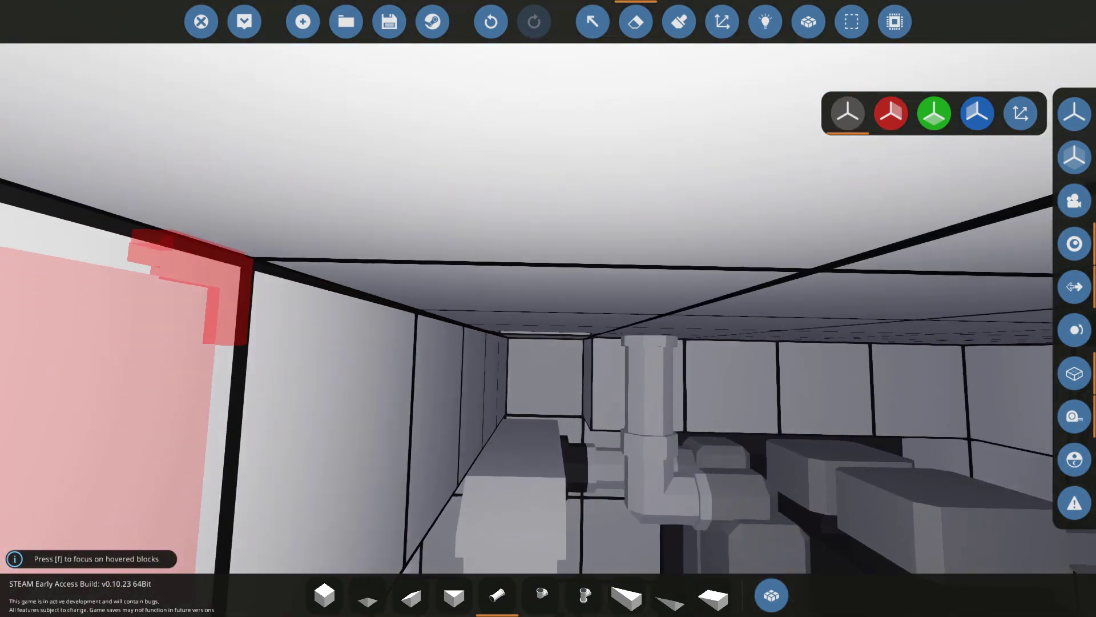
{"action": "key", "text": "3"}
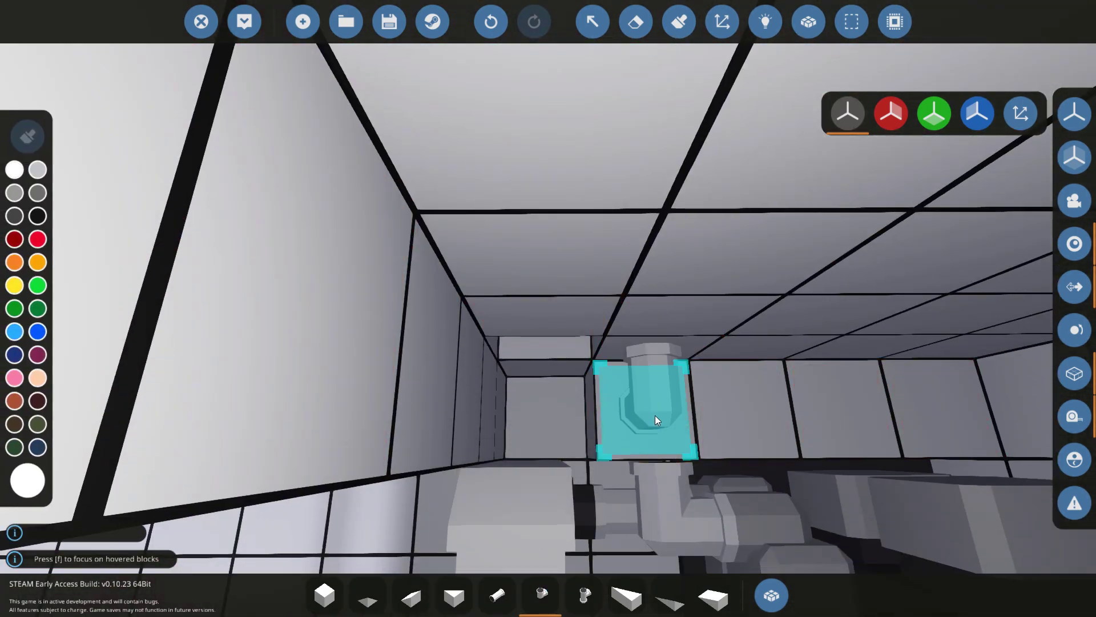
{"action": "left_click", "coordinate": [655, 416]}
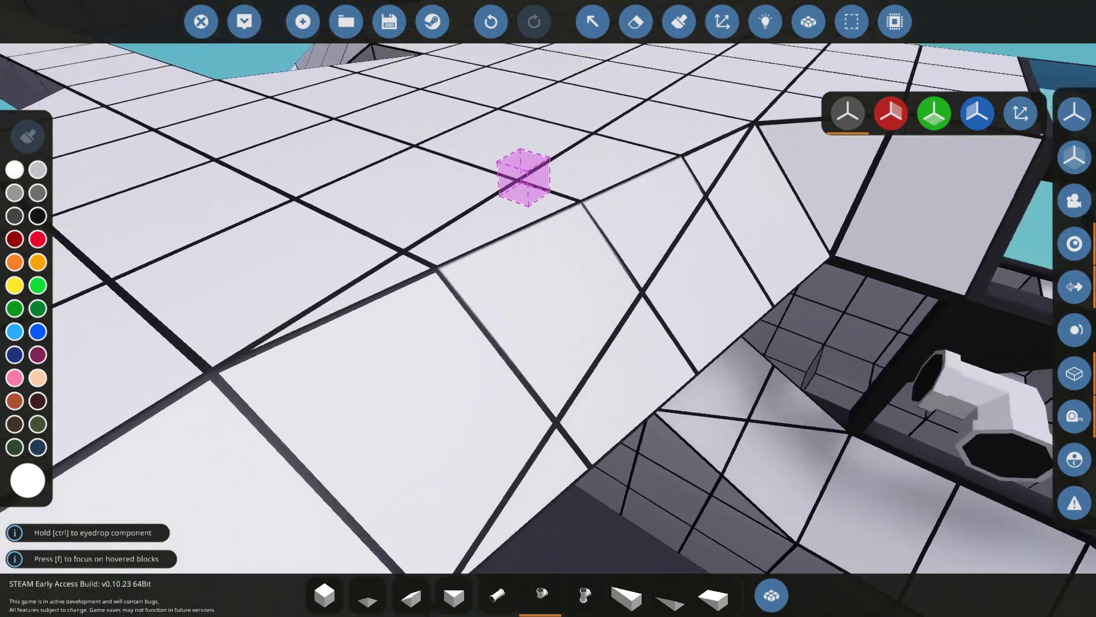
Search the component inventory for "por" and place a Fluid Port in the hull opening at the end of the exhaust line.
{"action": "type", "text": "q"}
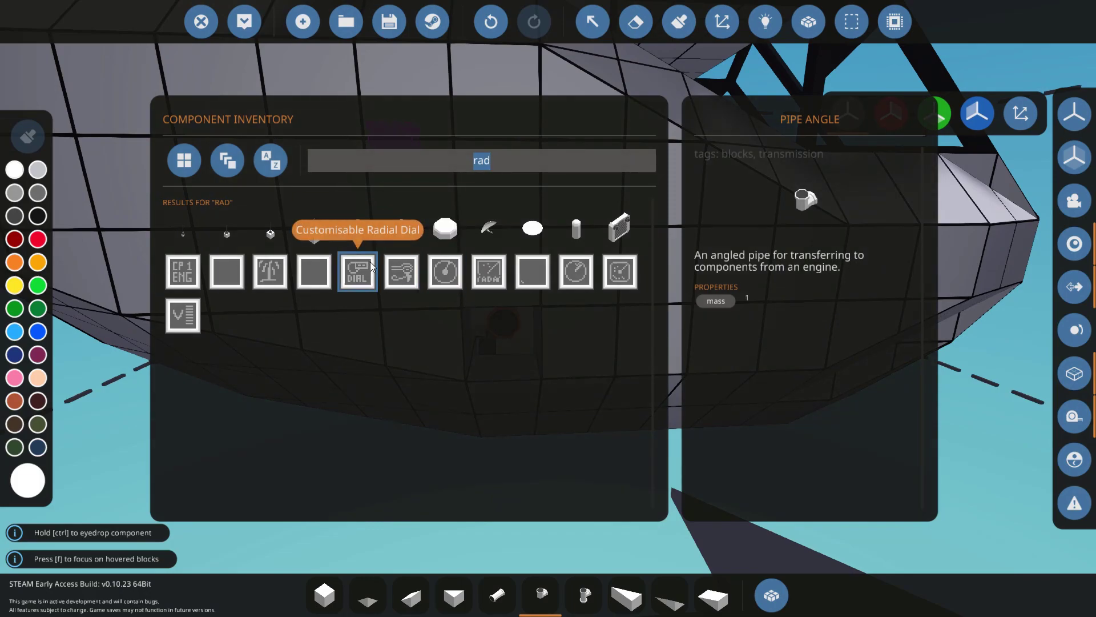
{"action": "type", "text": "por"}
{"action": "left_click", "coordinate": [265, 247]}
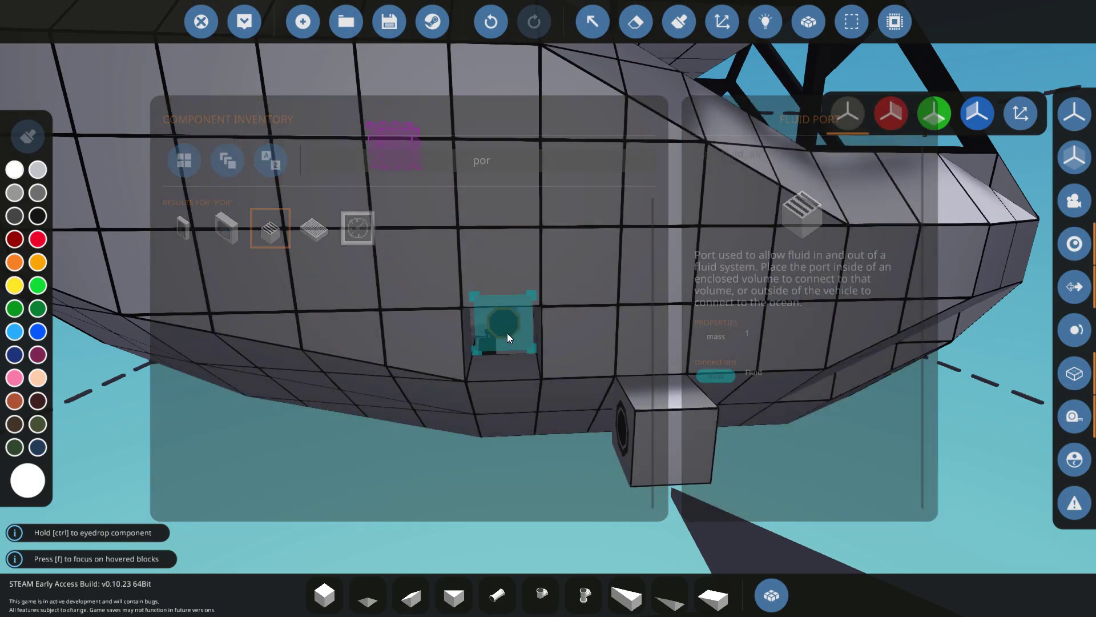
{"action": "left_click", "coordinate": [507, 333]}
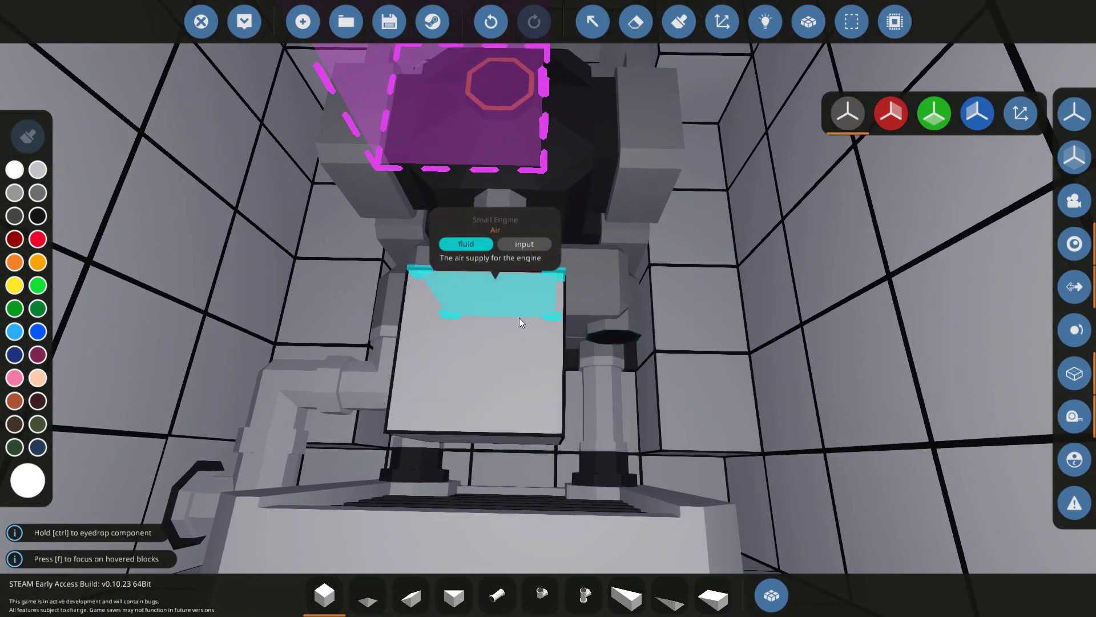
Fit an angled pipe on the engine's air inlet and extend it toward the hull side with straight pipe.
{"action": "left_click", "coordinate": [540, 593]}
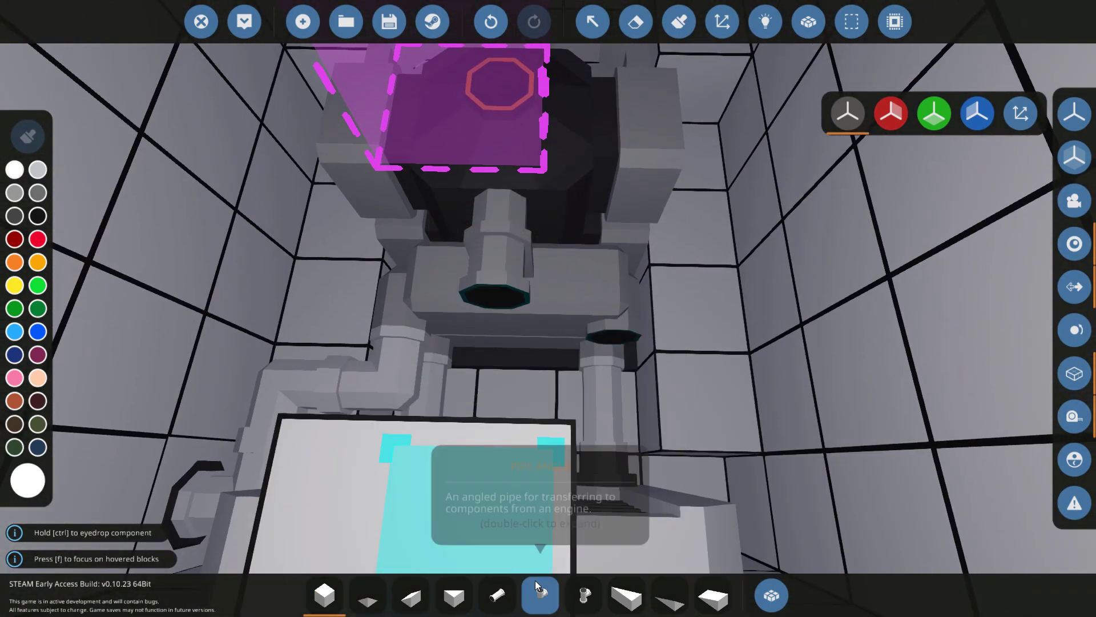
{"action": "left_click", "coordinate": [503, 285]}
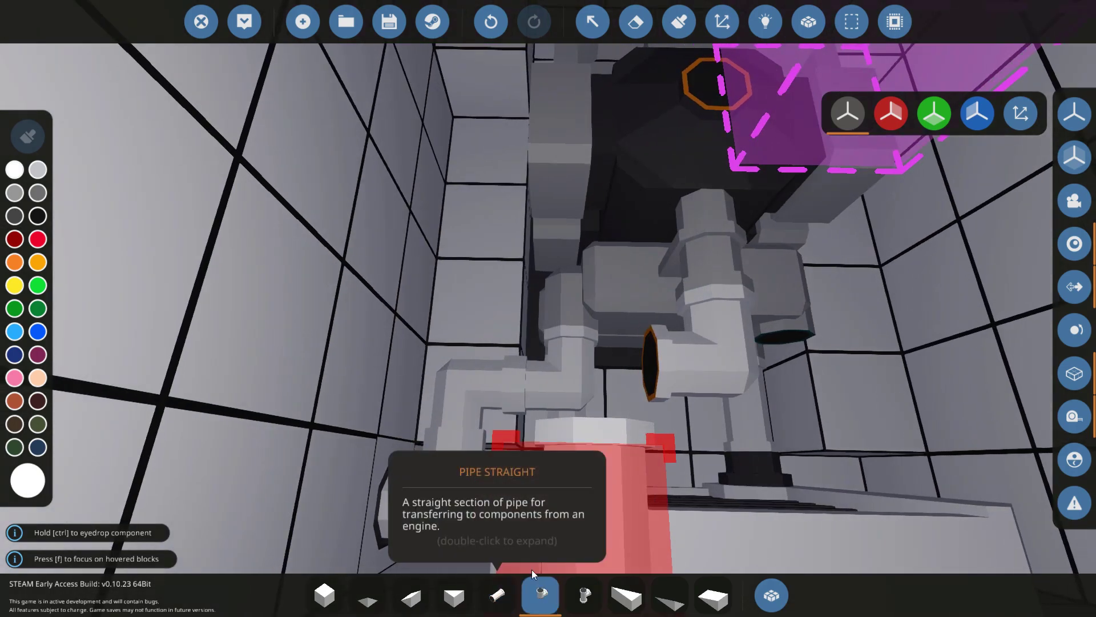
{"action": "left_click", "coordinate": [497, 594]}
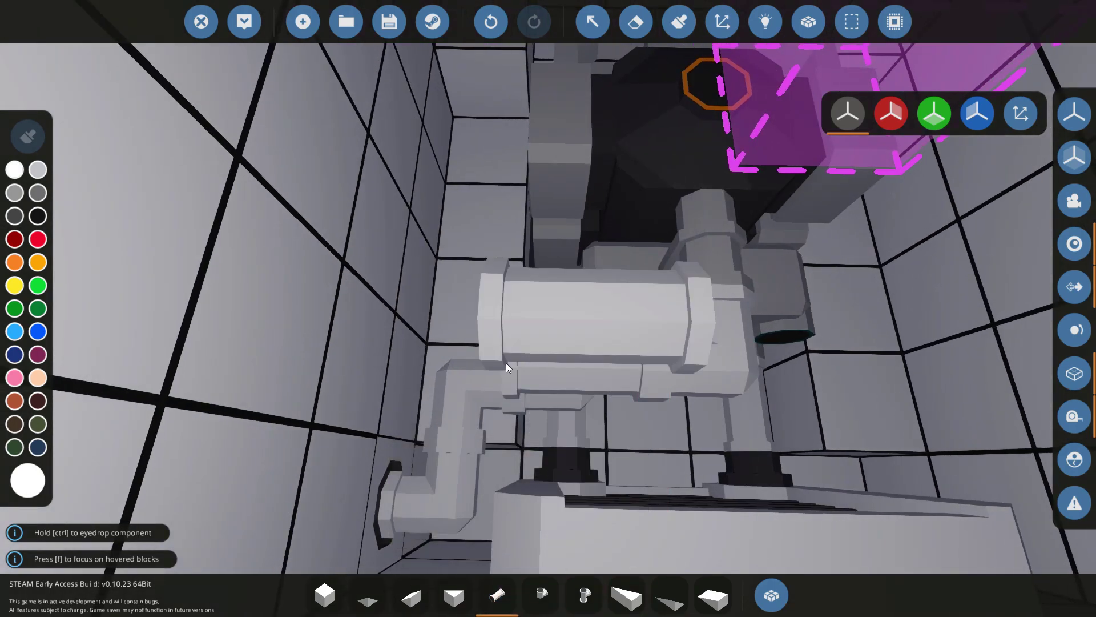
Place a second Fluid Port in the hull side above the exhaust port for the engine's air supply.
{"action": "key", "text": "q"}
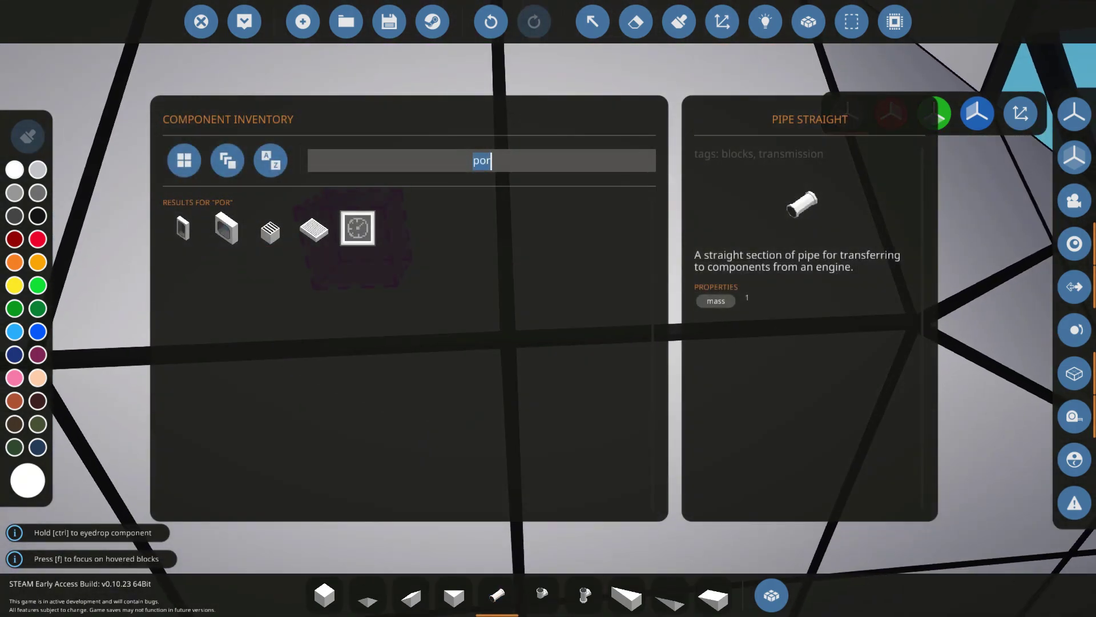
{"action": "key", "text": "q"}
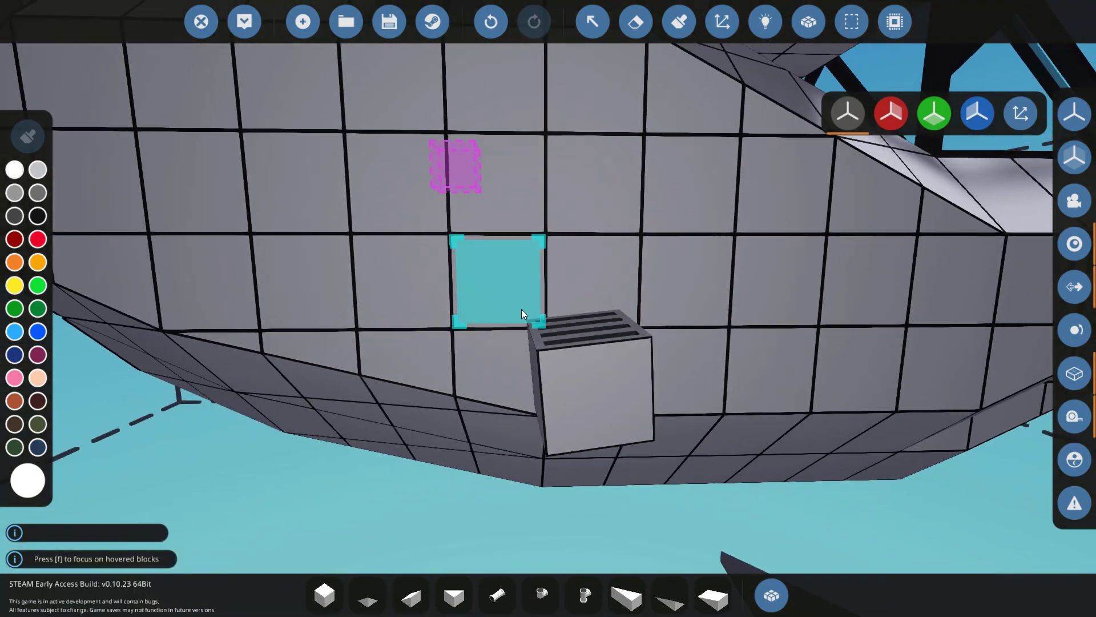
{"action": "scroll", "coordinate": [509, 276], "scroll_direction": "down", "scroll_amount": 5}
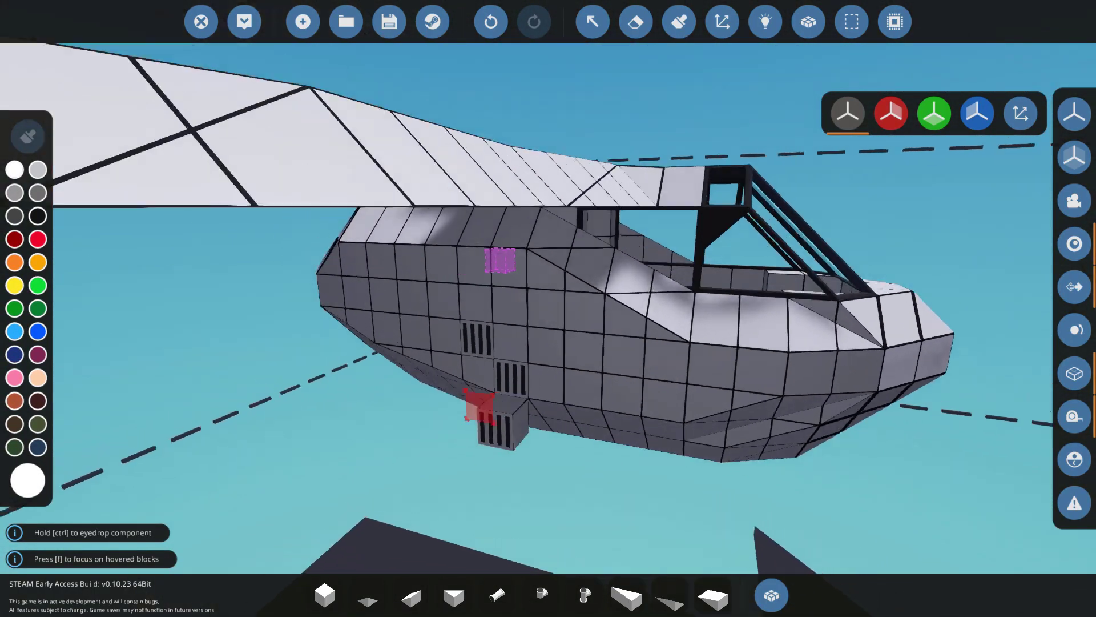
{"action": "key", "text": "f"}
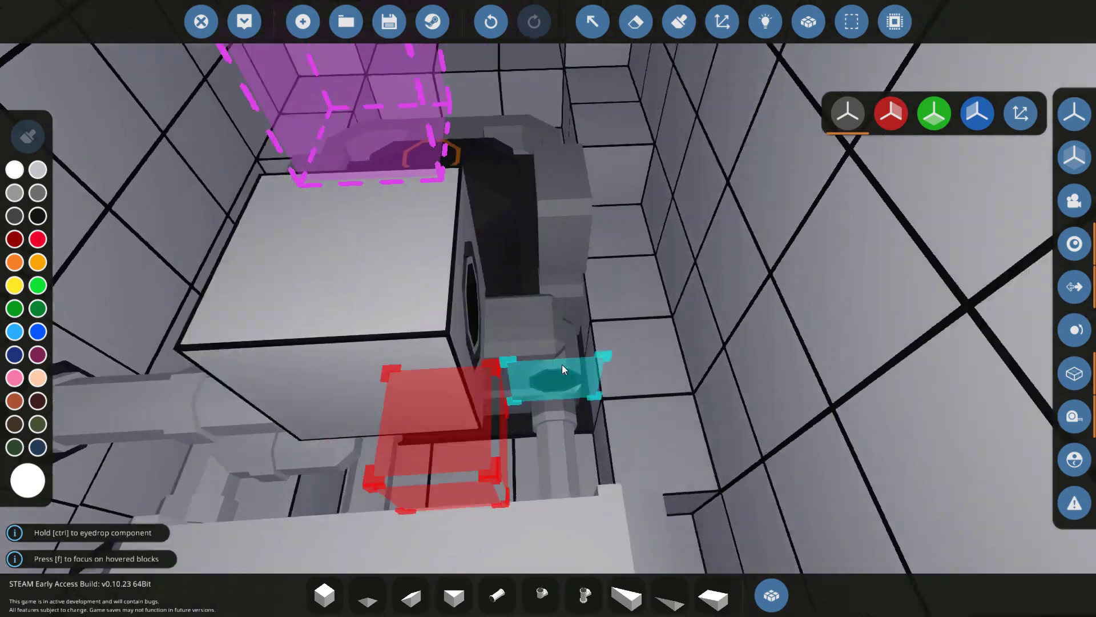
Search the component inventory for "tan", try a Fluid Tank Small beside the engine, and choose another fluid tank with mirrored placement across X.
{"action": "left_click", "coordinate": [542, 594]}
{"action": "type", "text": "q"}
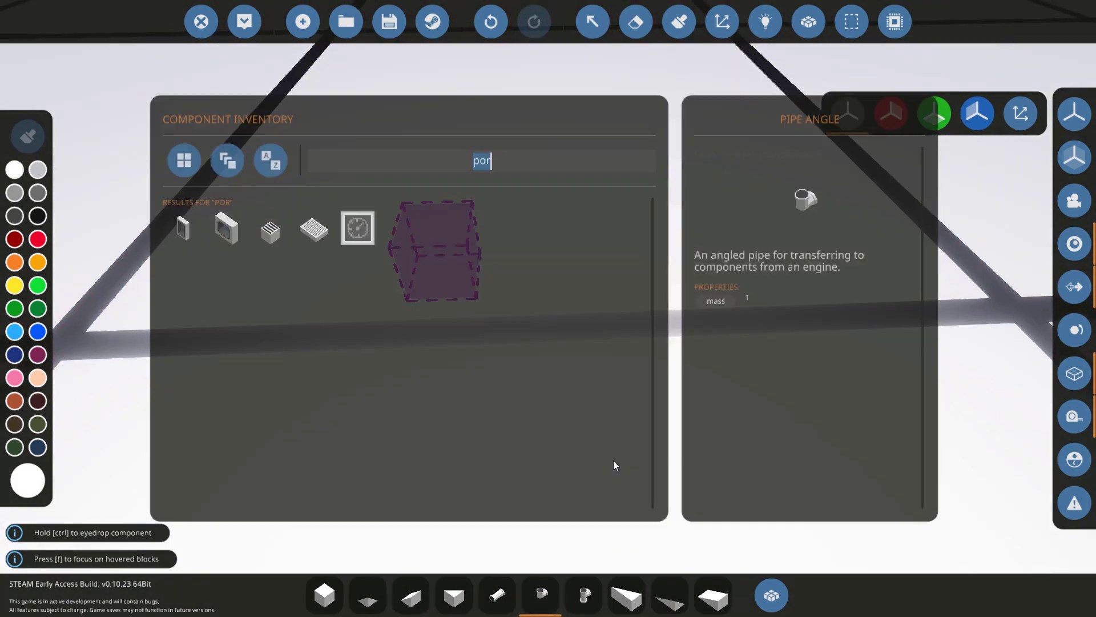
{"action": "type", "text": "tan"}
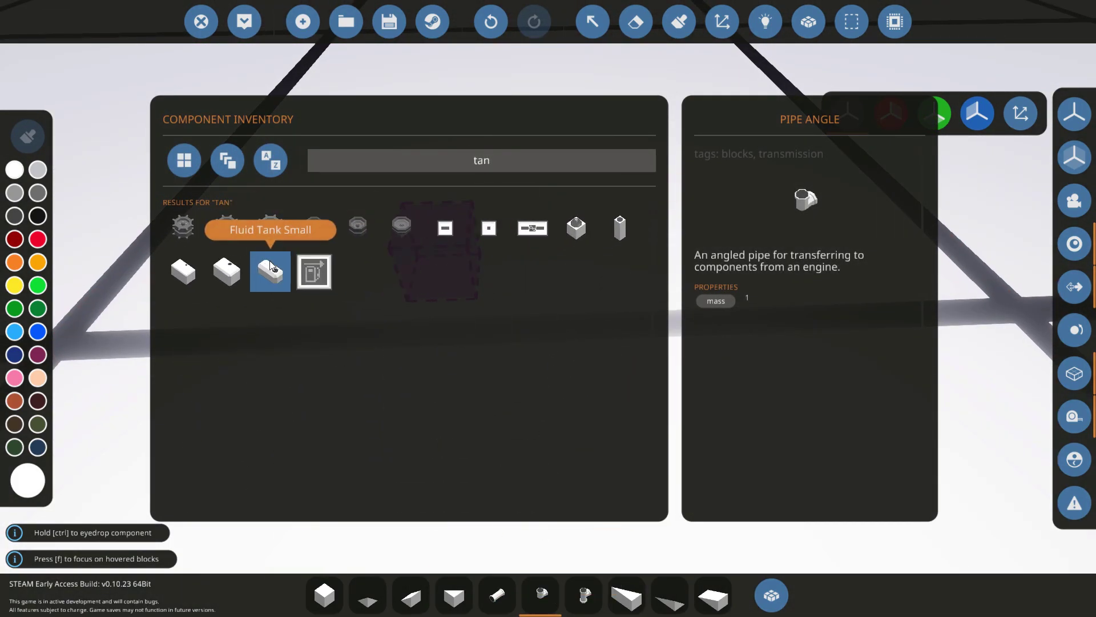
{"action": "left_click", "coordinate": [270, 262]}
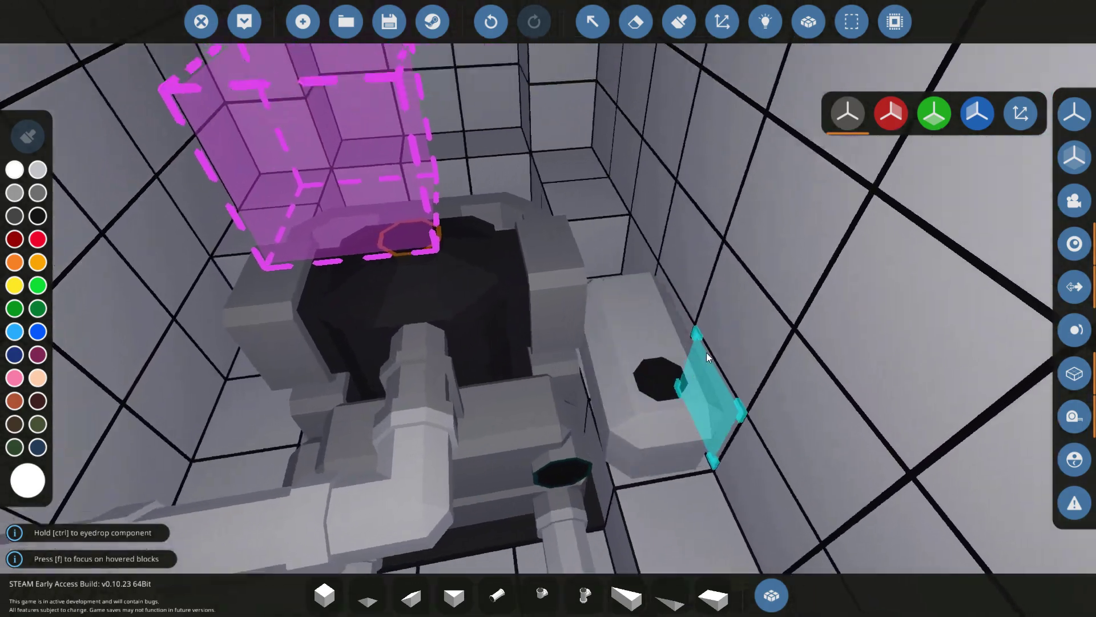
{"action": "key", "text": "q"}
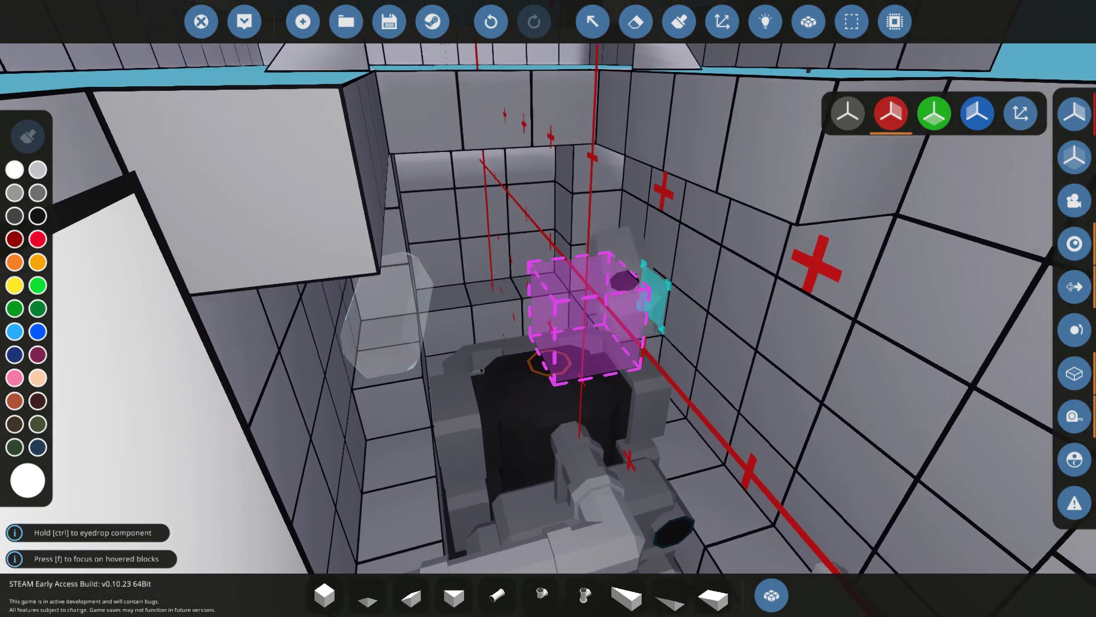
{"action": "left_click", "coordinate": [212, 280]}
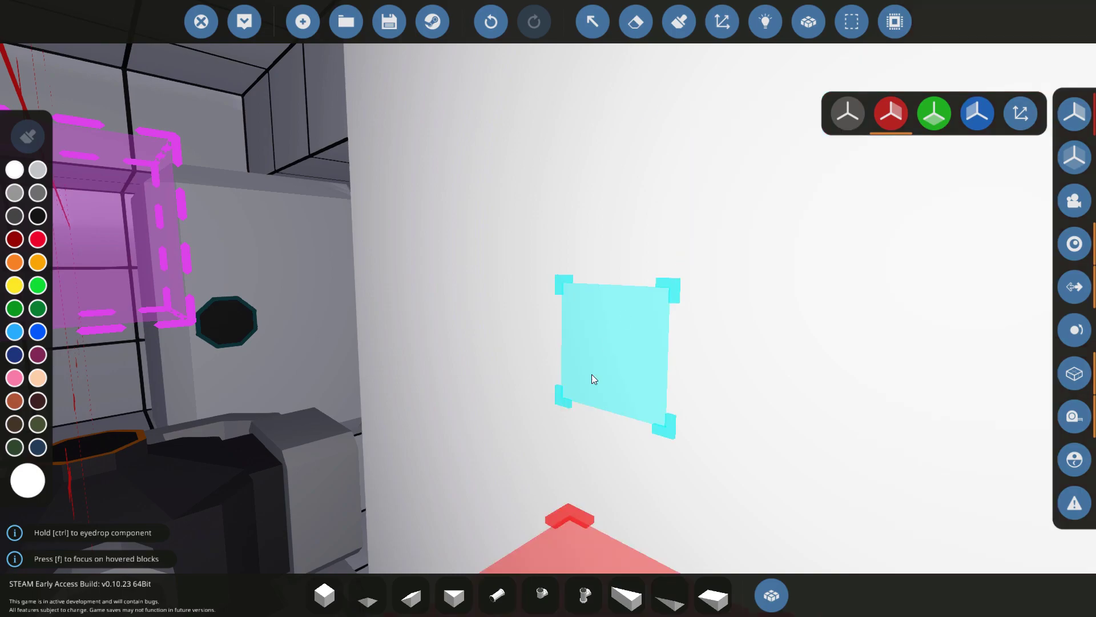
Extend straight pipe from both mirrored fluid tanks' outlets toward the engine and turn mirroring off.
{"action": "scroll", "coordinate": [592, 374], "scroll_direction": "down", "scroll_amount": 4}
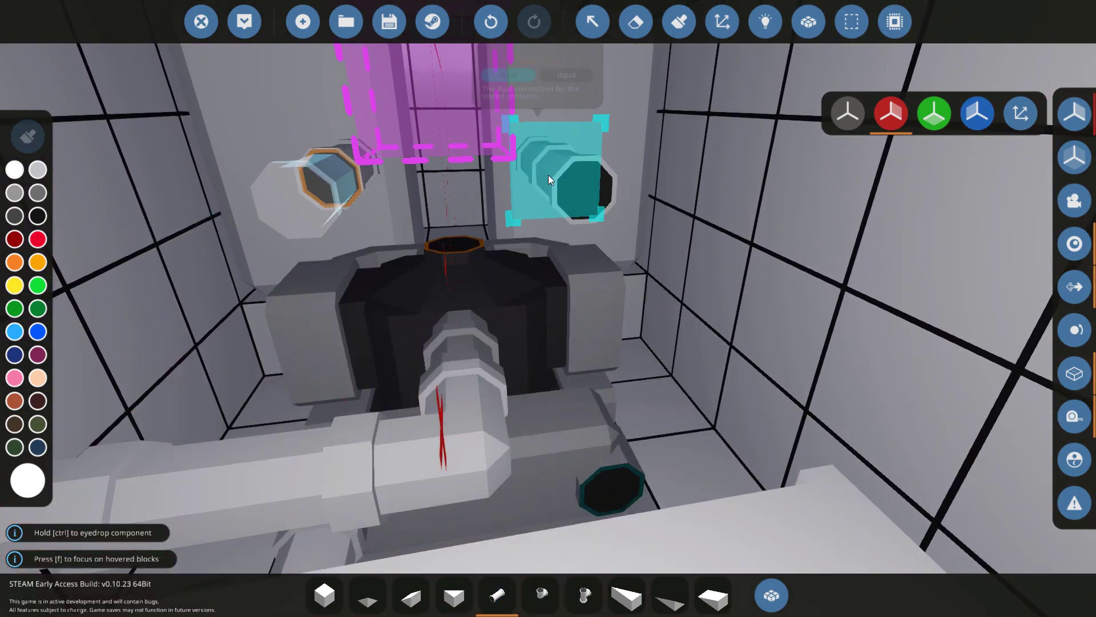
{"action": "scroll", "coordinate": [580, 478], "scroll_direction": "down", "scroll_amount": 1}
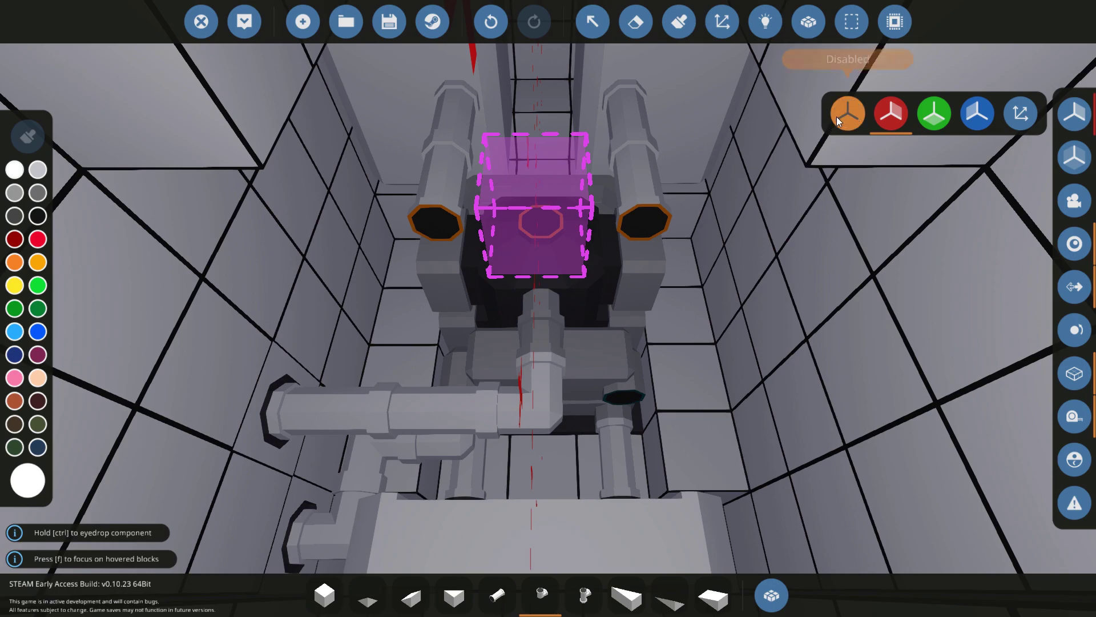
{"action": "left_click", "coordinate": [837, 116]}
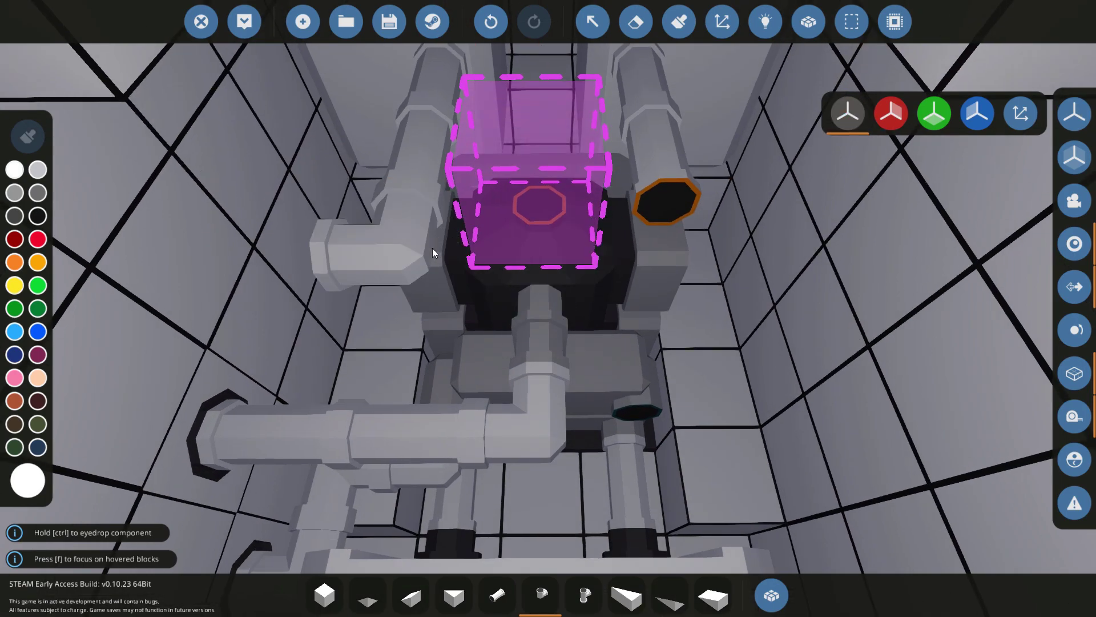
Try an inward-facing angled pipe on the end of one tank's pipe and erase it.
{"action": "key", "text": "e"}
{"action": "key", "text": "e"}
{"action": "key", "text": "w"}
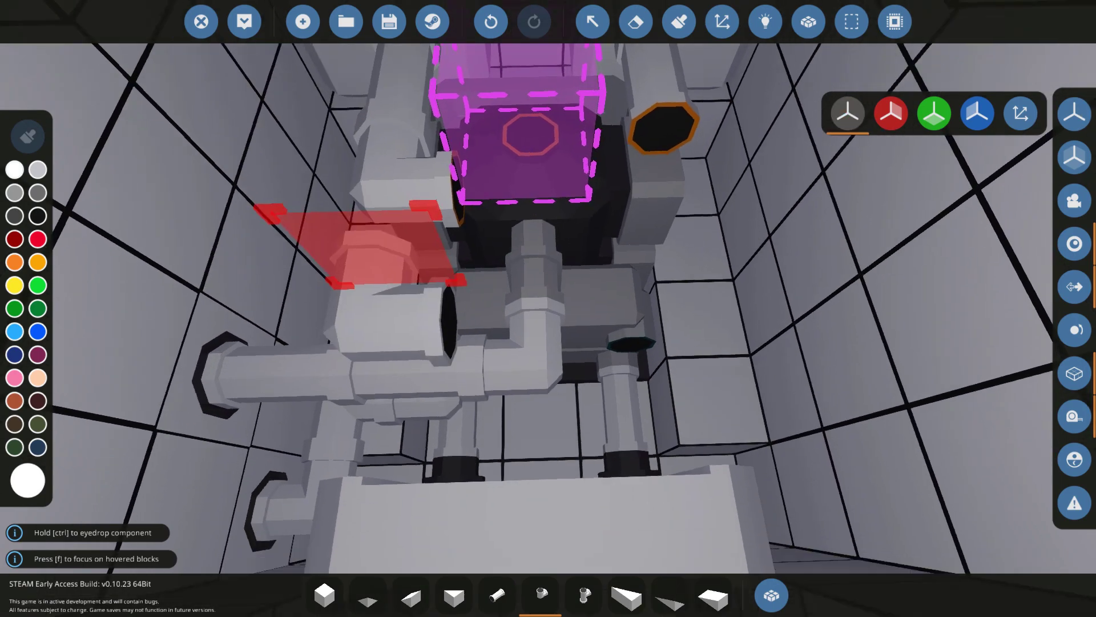
{"action": "key", "text": "s"}
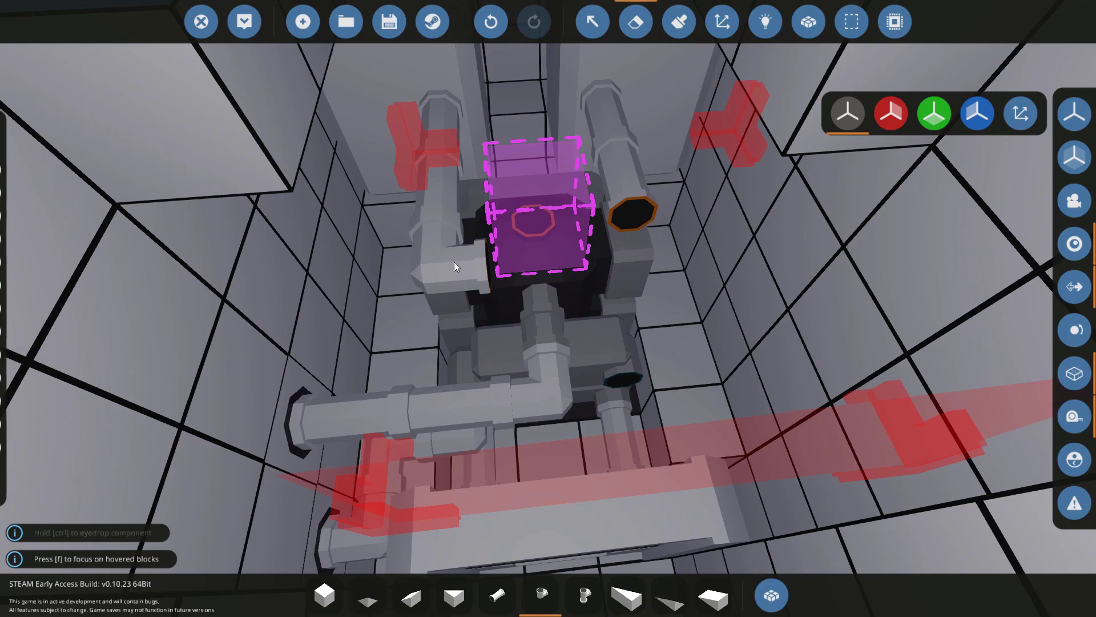
{"action": "key", "text": "w"}
Restore the large component erased from the engine's lower pipes and lengthen both tank pipes with a straight section.
{"action": "left_click", "coordinate": [498, 596]}
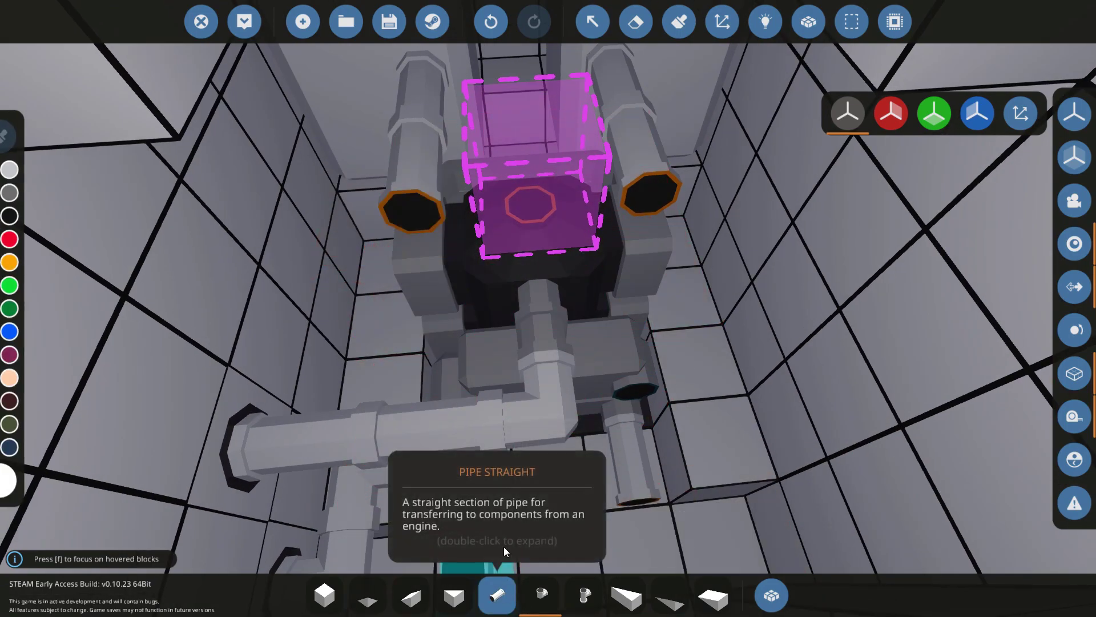
{"action": "key", "text": "s"}
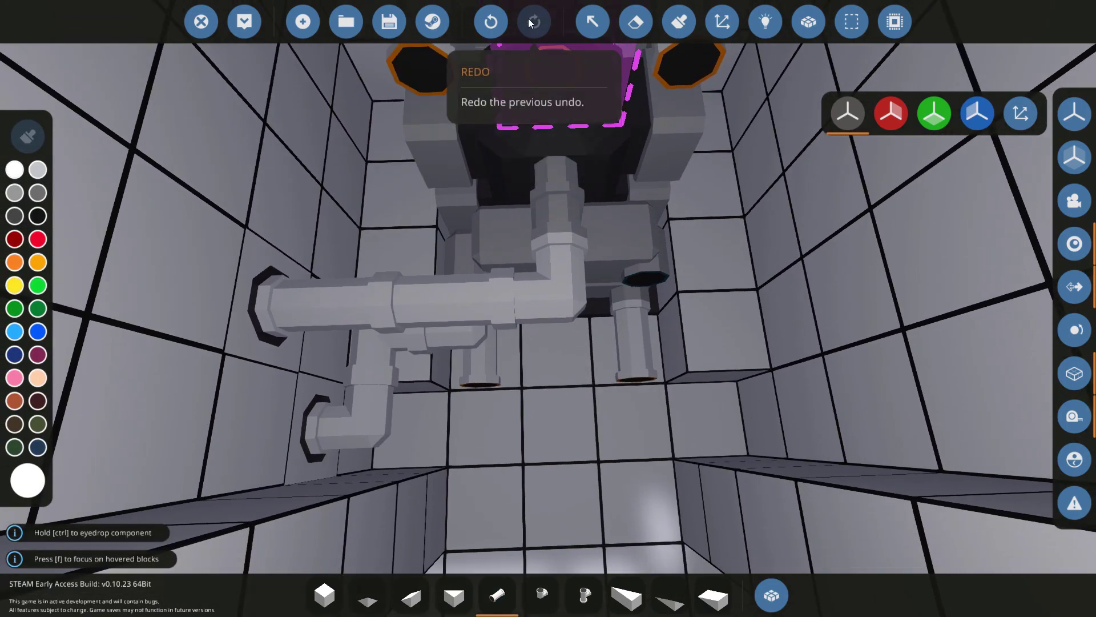
{"action": "left_click", "coordinate": [492, 24]}
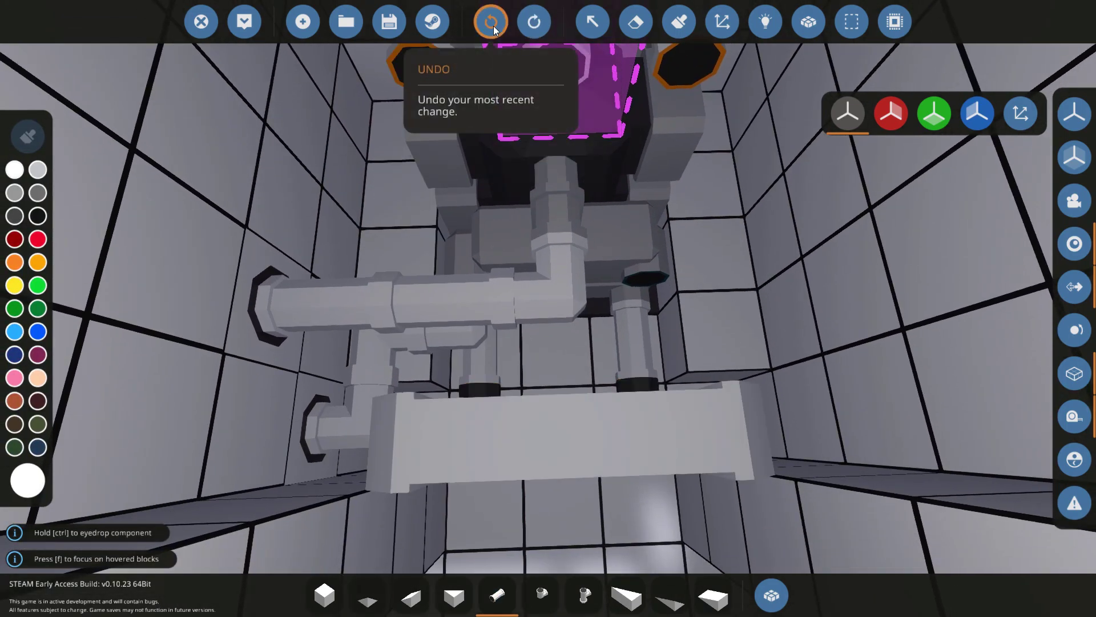
Fit a T-piece on the end of the tank pipe nearest the engine's fuel input, with one branch facing the other tank's pipe.
{"action": "left_click", "coordinate": [583, 596]}
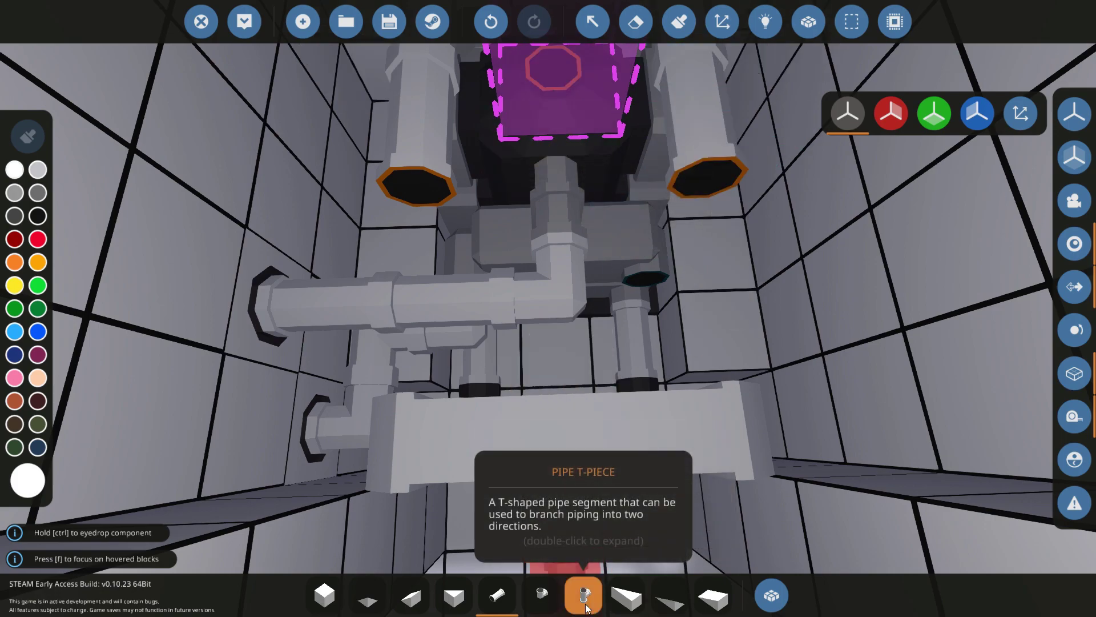
{"action": "key", "text": "q"}
{"action": "key", "text": "q"}
{"action": "key", "text": "q"}
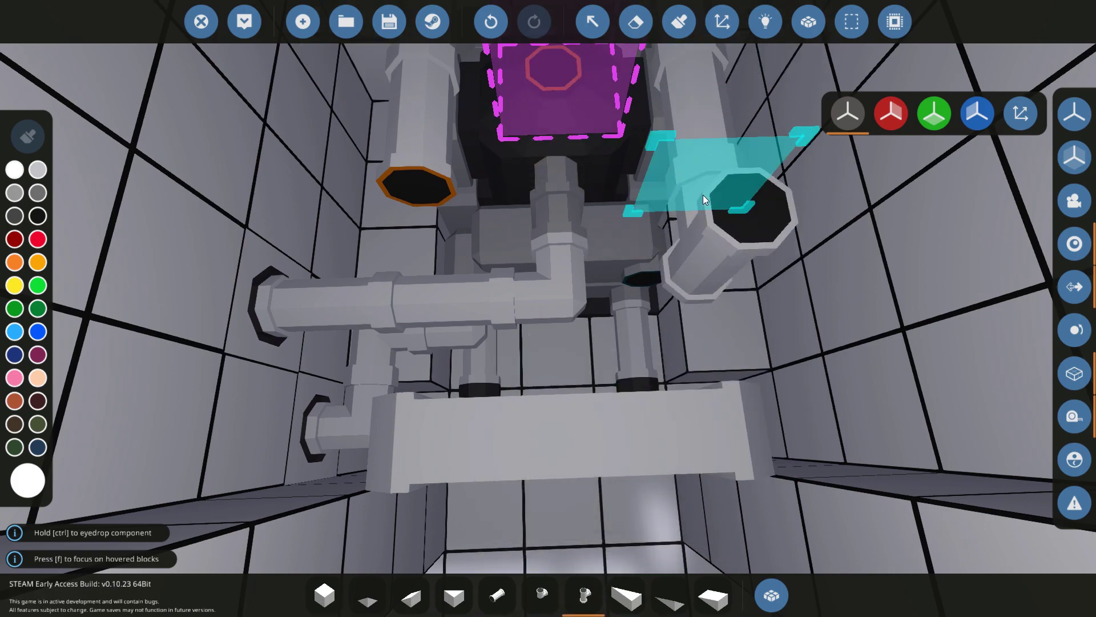
{"action": "key", "text": "q"}
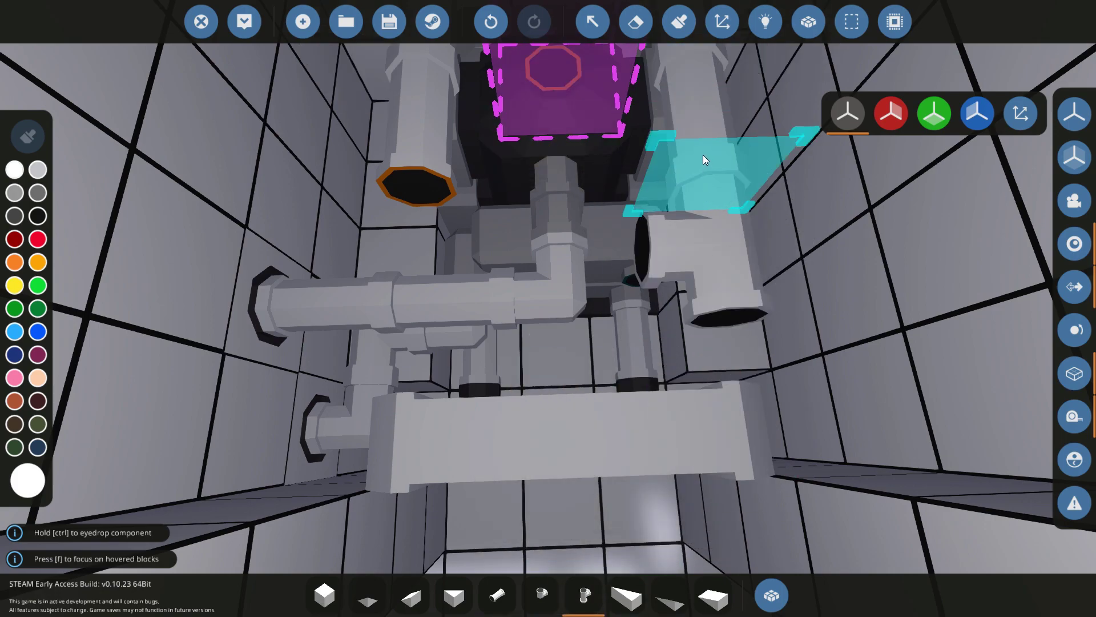
{"action": "key", "text": "f"}
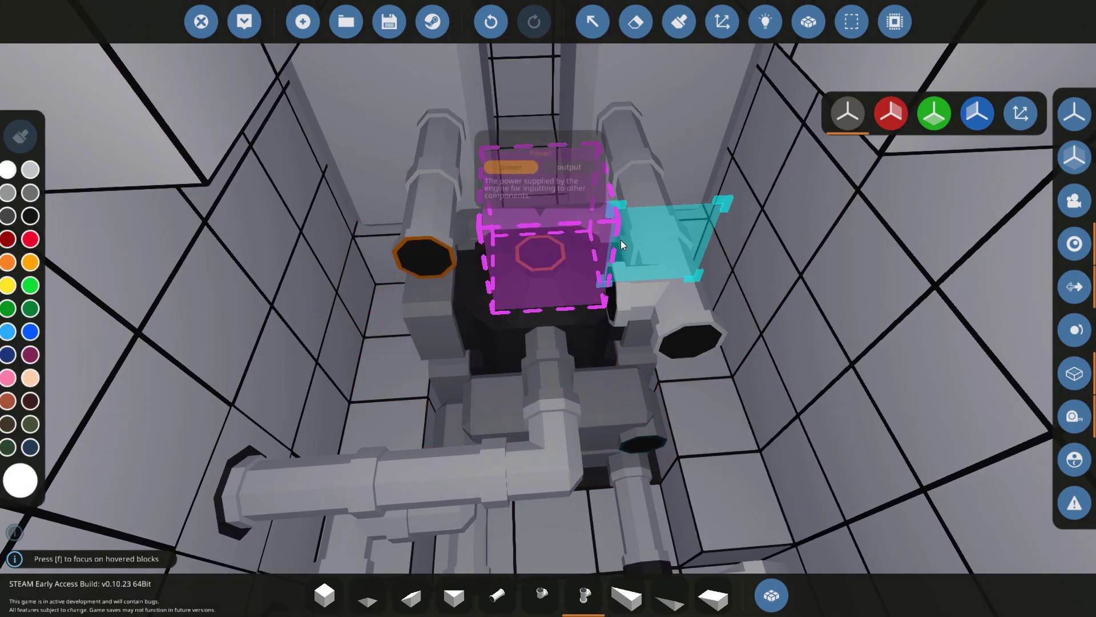
Join the T-piece's side branch to the other tank's pipe with a straight pipe and an angled pipe.
{"action": "left_click", "coordinate": [497, 595]}
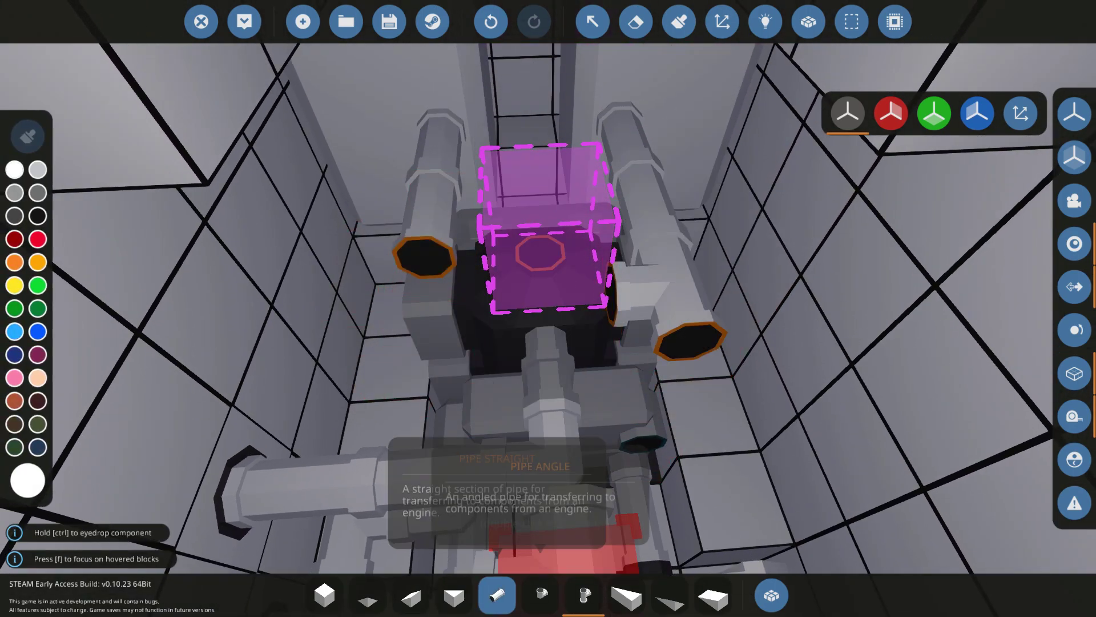
{"action": "right_click", "coordinate": [615, 296]}
{"action": "left_click", "coordinate": [541, 595]}
{"action": "key", "text": "q"}
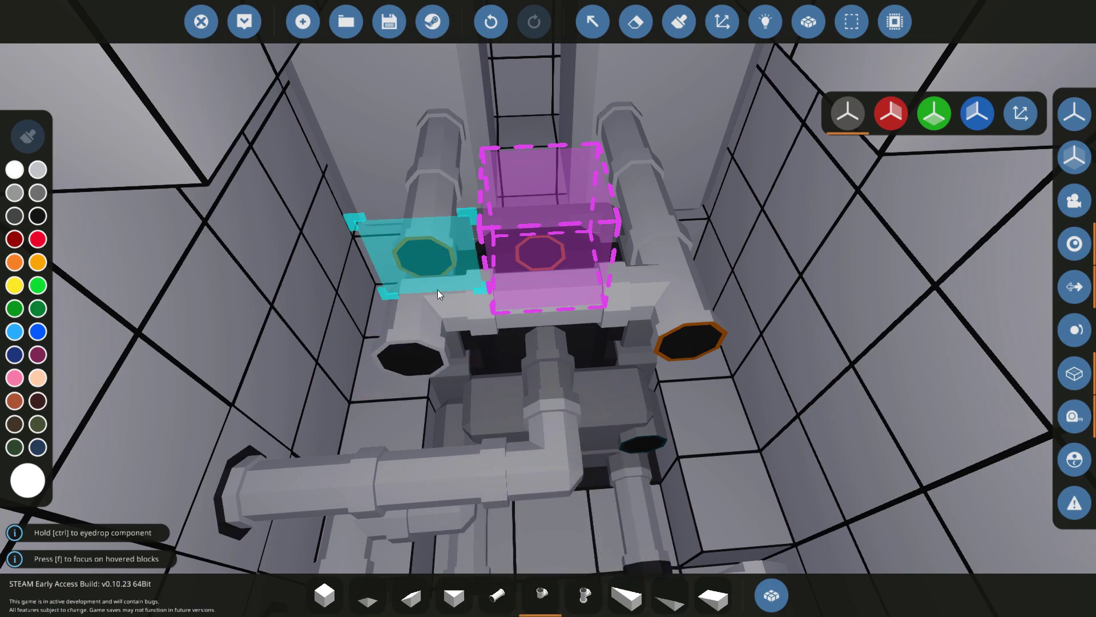
{"action": "left_click", "coordinate": [437, 293]}
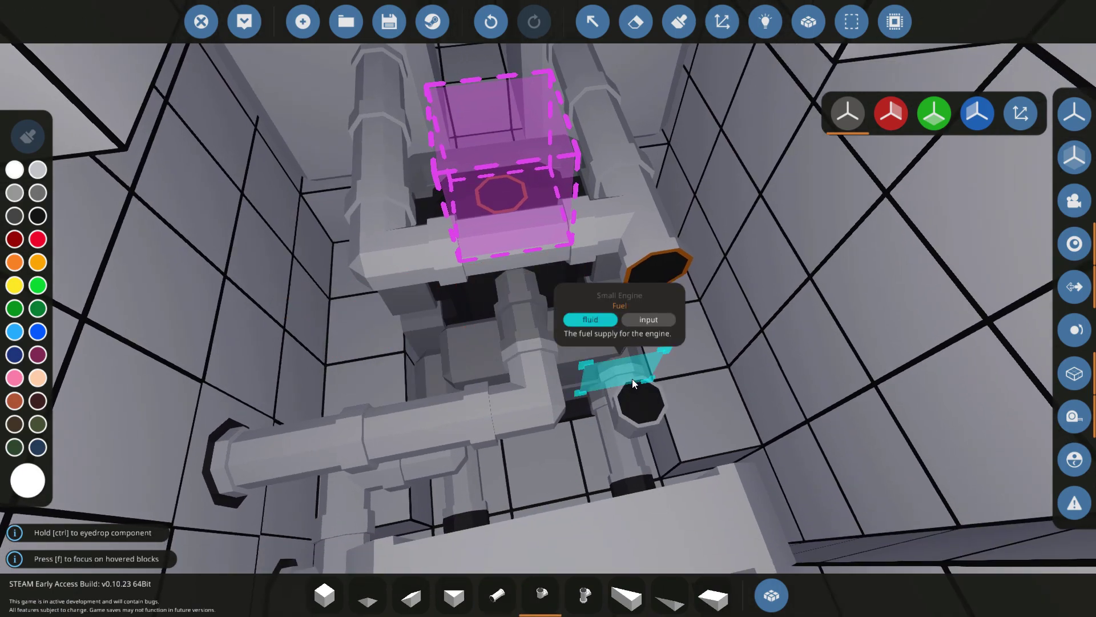
Connect the T-piece's remaining open end to the engine's fuel input with straight and angled pipes.
{"action": "left_click", "coordinate": [498, 599]}
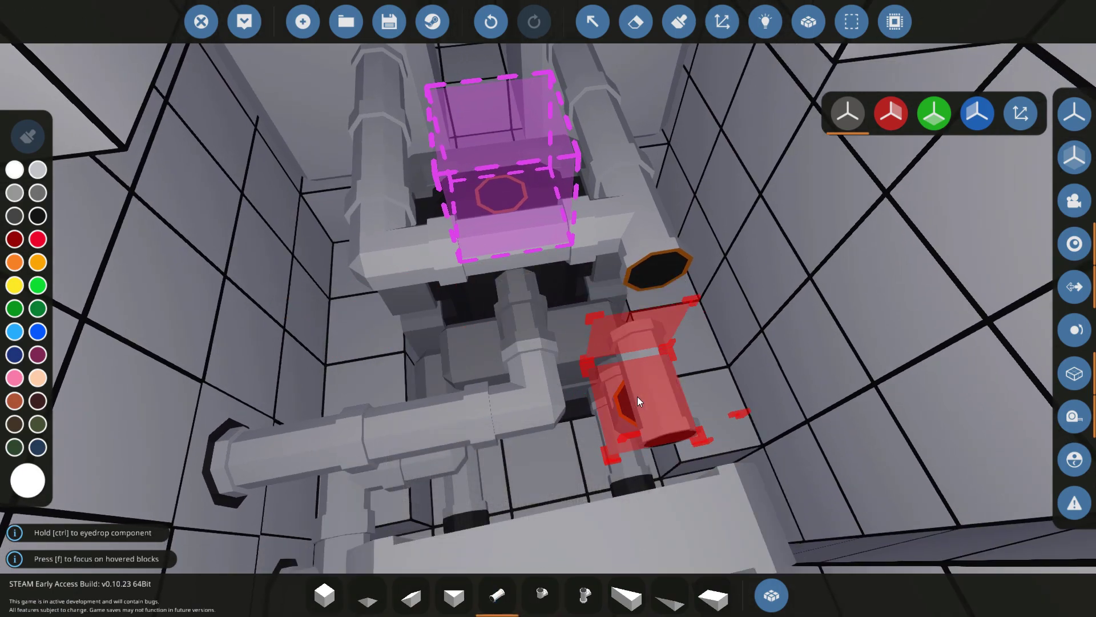
{"action": "left_click", "coordinate": [638, 396]}
{"action": "left_click", "coordinate": [540, 596]}
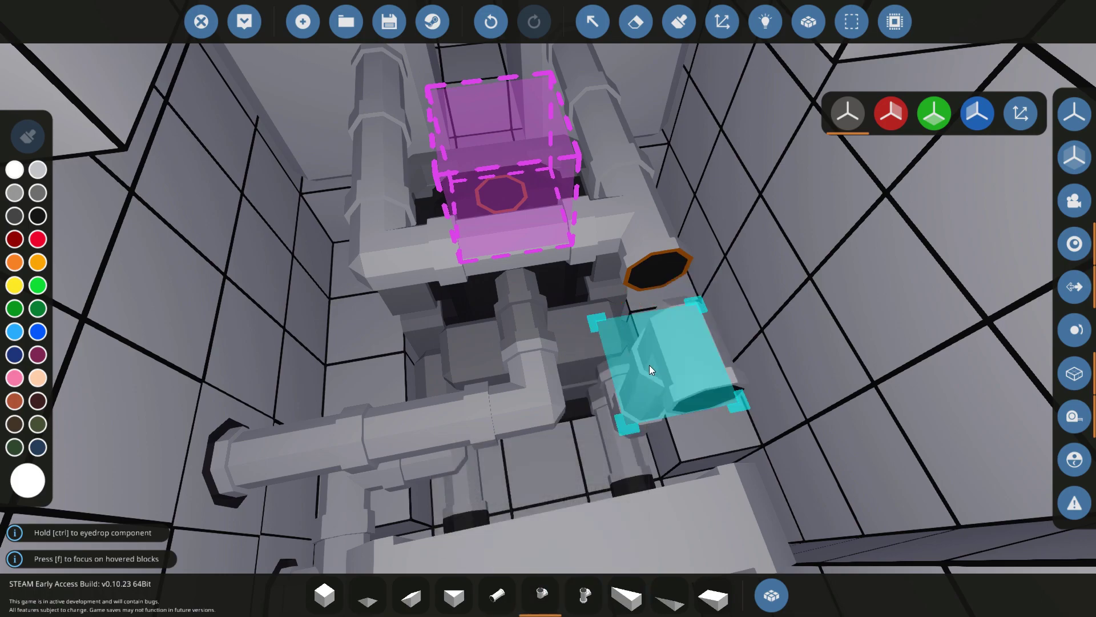
{"action": "scroll", "coordinate": [649, 365], "scroll_direction": "up", "scroll_amount": 2}
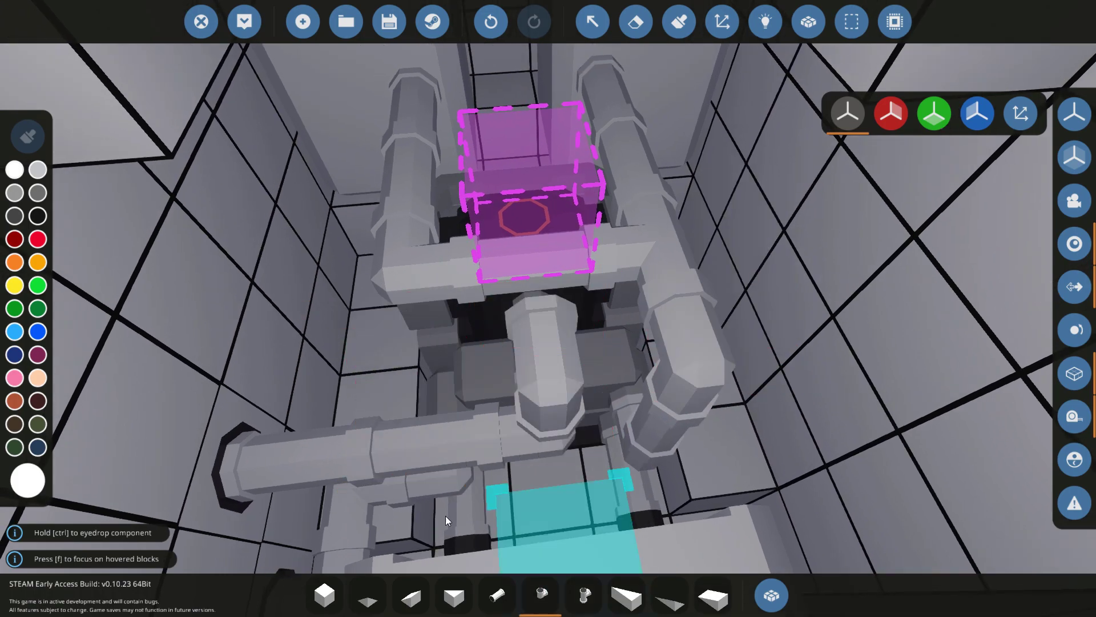
{"action": "left_click", "coordinate": [324, 595]}
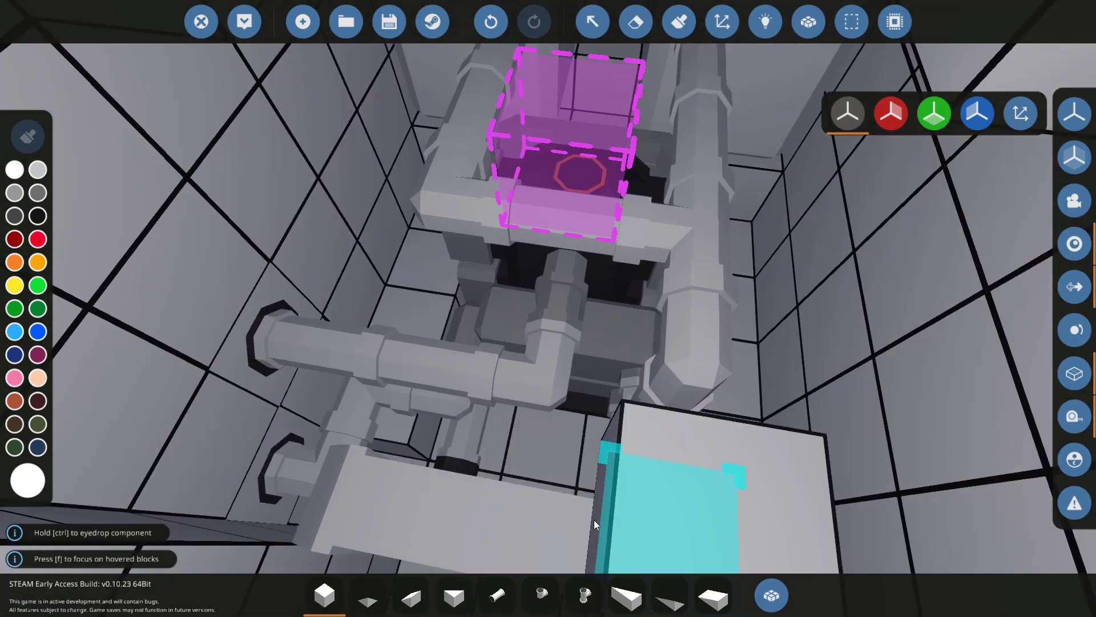
{"action": "left_click_drag", "start_coordinate": [594, 520], "coordinate": [625, 327]}
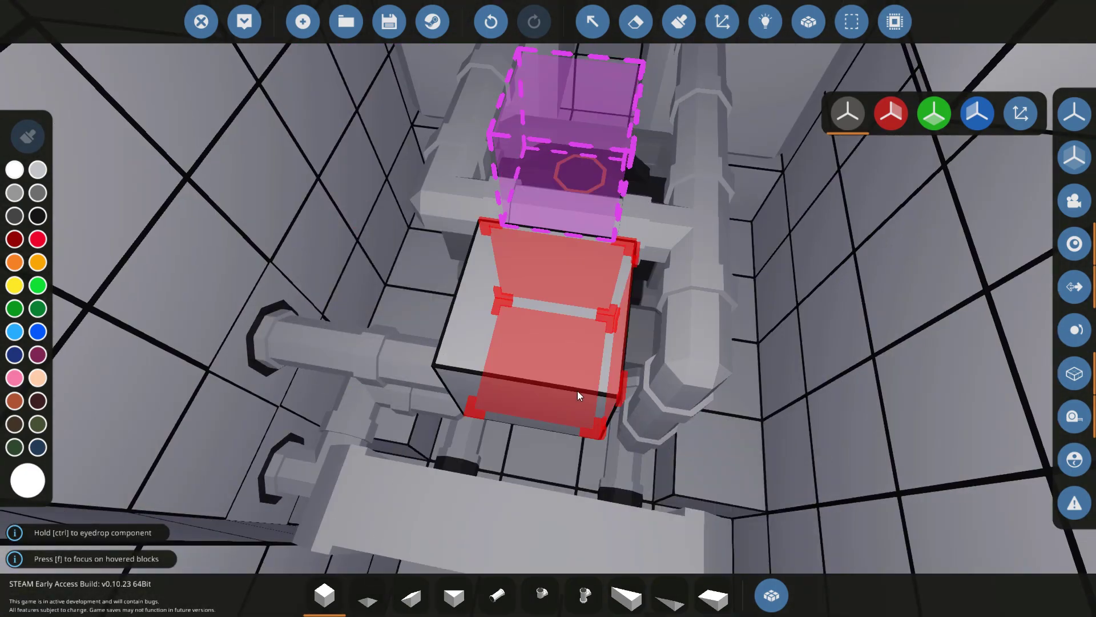
{"action": "key", "text": "f"}
{"action": "key", "text": "w"}
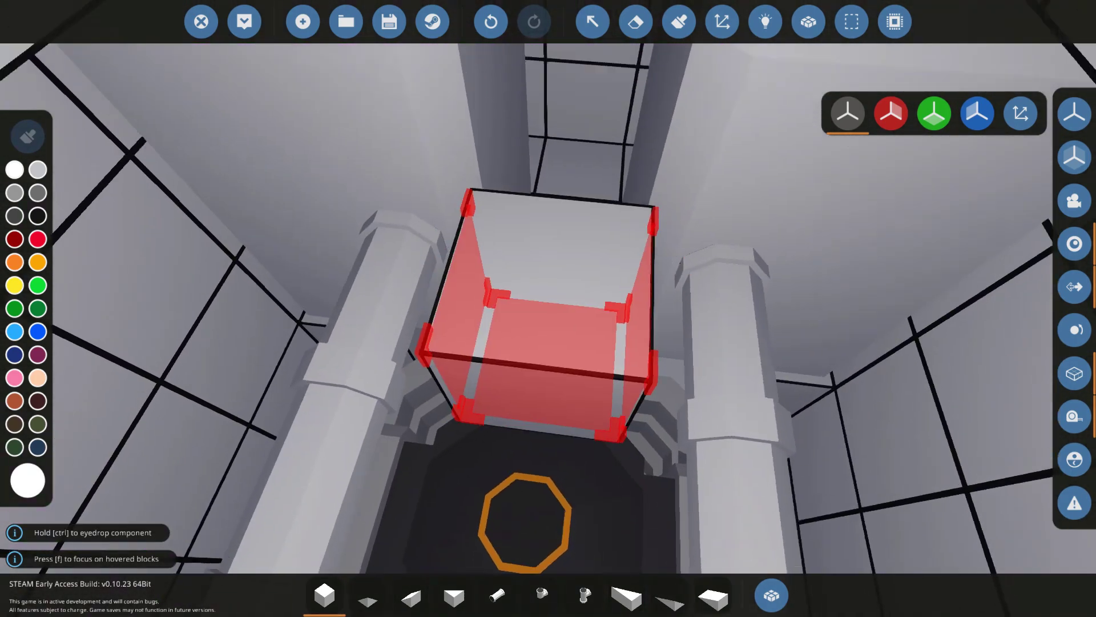
Open a one-block hole in the centre of the hull's rear and route the engine's power output toward it with angled and straight pipe.
{"action": "key", "text": "f"}
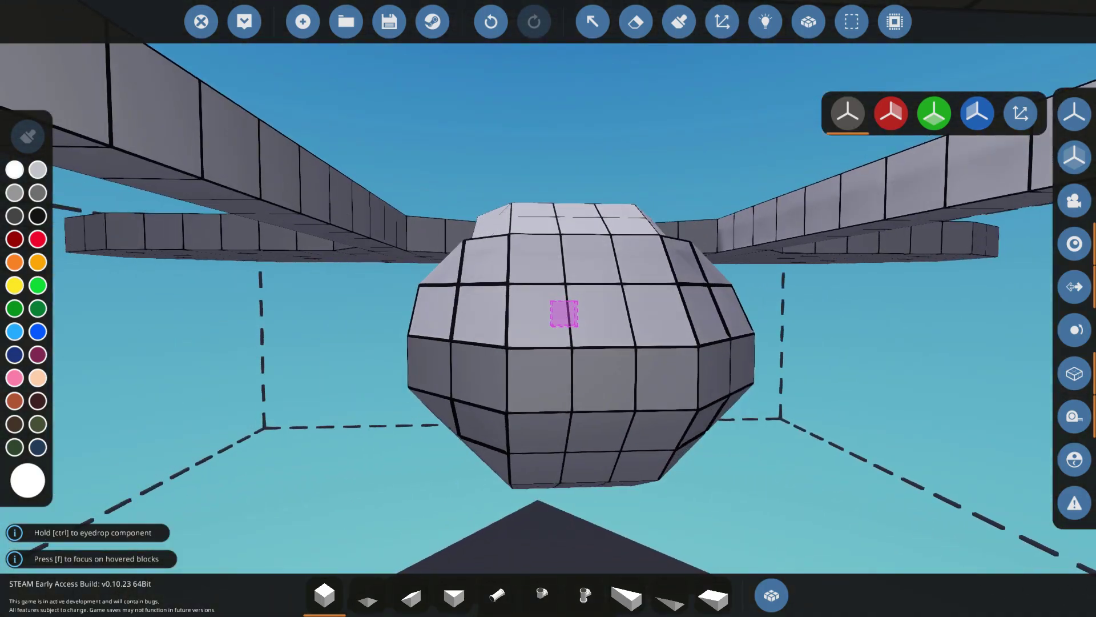
{"action": "key", "text": "f"}
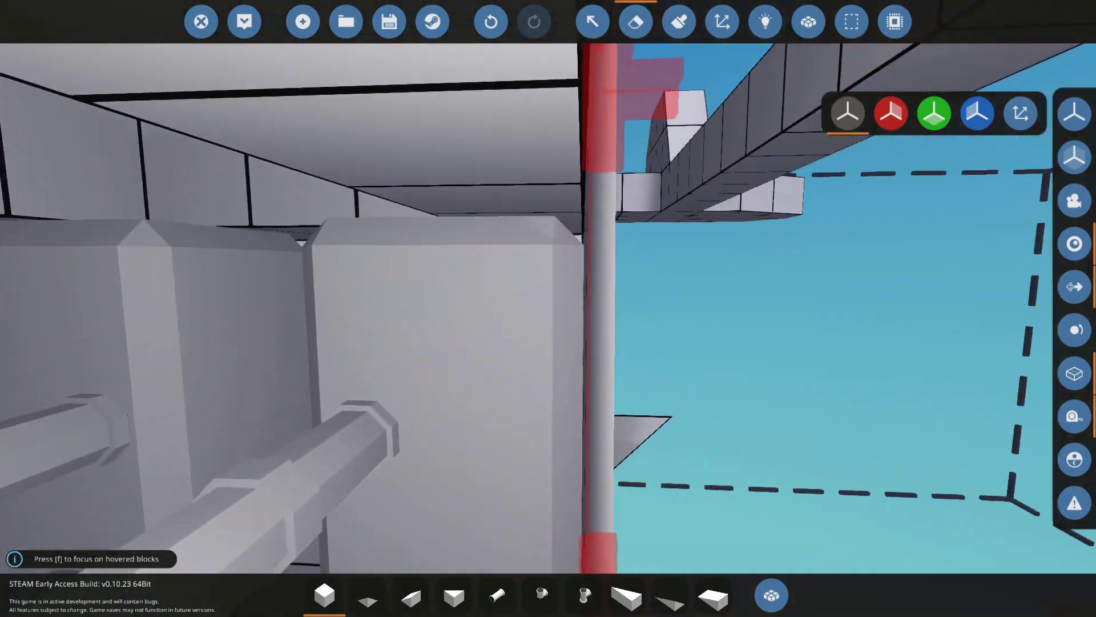
{"action": "key", "text": "w"}
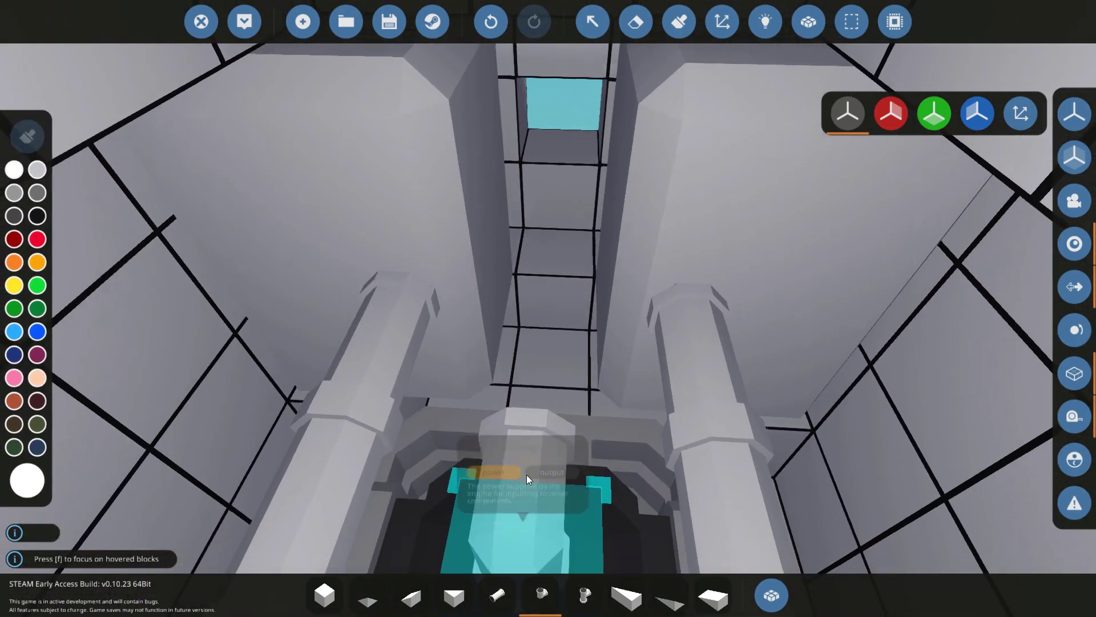
{"action": "left_click", "coordinate": [497, 596]}
{"action": "key", "text": "f"}
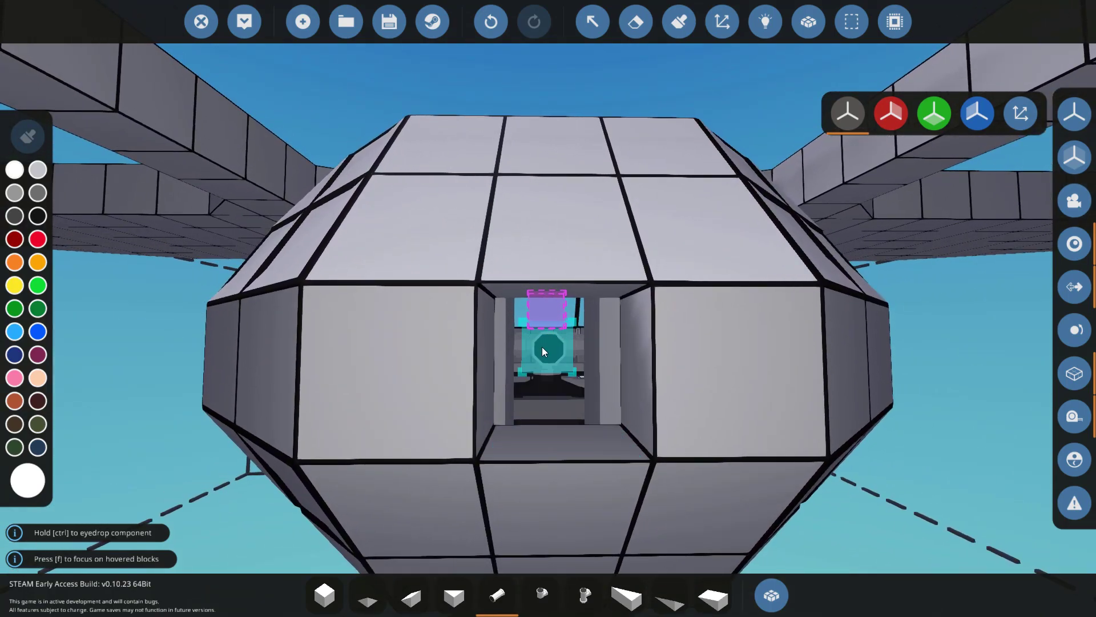
Search the component inventory for "str" and place a Pipe Straight (Enclosed) in the hull's rear opening.
{"action": "key", "text": "q"}
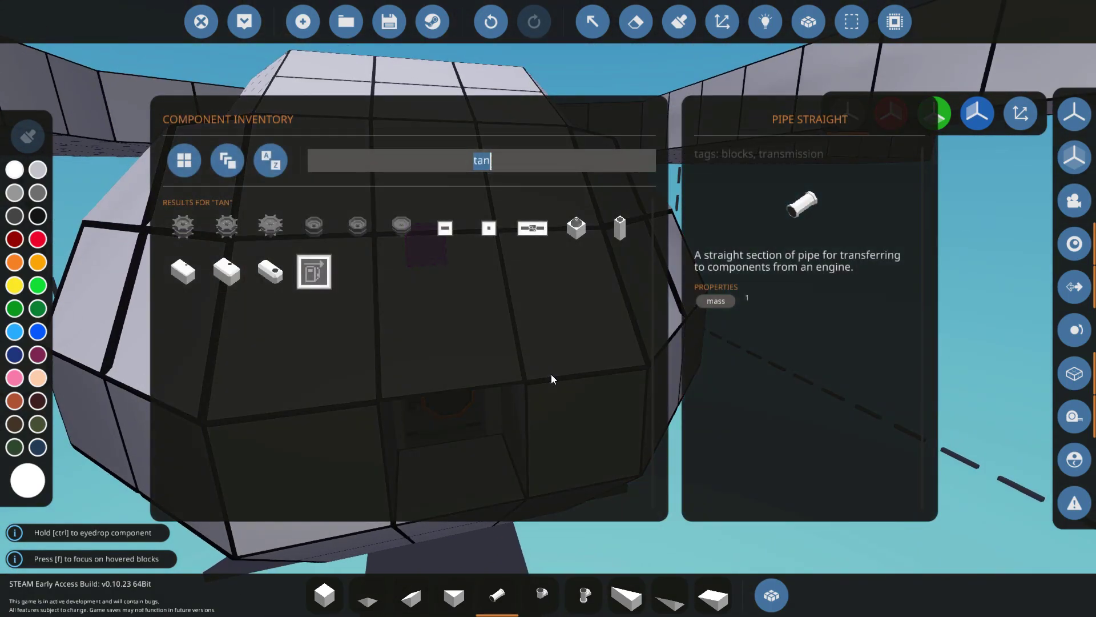
{"action": "key", "text": "BackSpace"}
{"action": "type", "text": "str"}
{"action": "left_click", "coordinate": [231, 237]}
{"action": "key", "text": "q"}
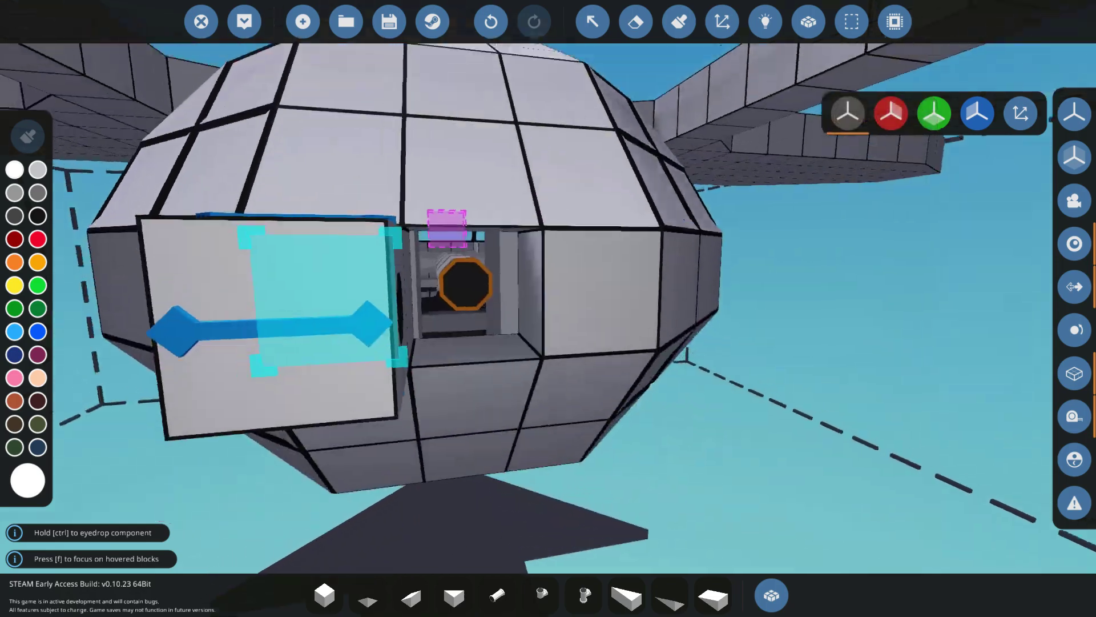
{"action": "scroll", "coordinate": [478, 324], "scroll_direction": "down", "scroll_amount": 5}
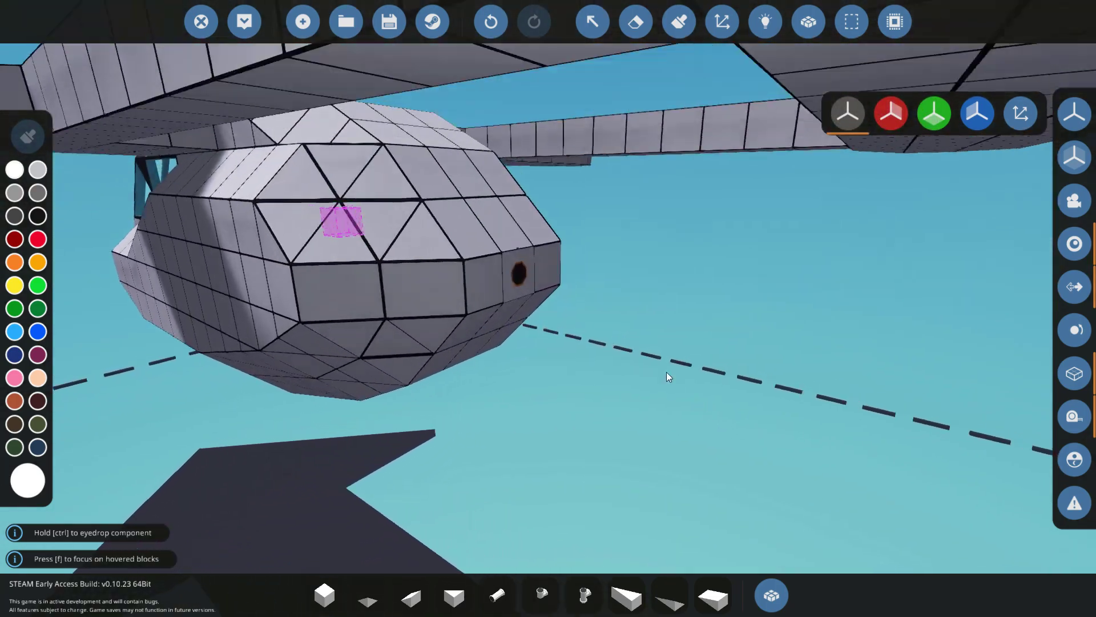
Erase one block from each tail boom just behind the hull and turn on mirroring across X.
{"action": "scroll", "coordinate": [666, 372], "scroll_direction": "down", "scroll_amount": 5}
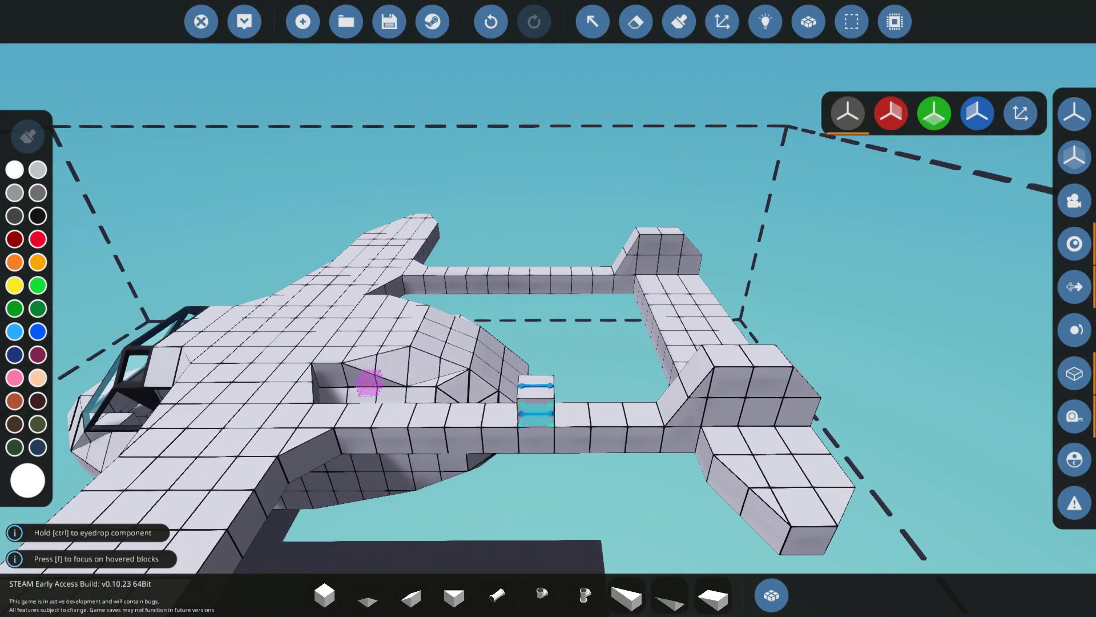
{"action": "scroll", "coordinate": [535, 399], "scroll_direction": "up", "scroll_amount": 3}
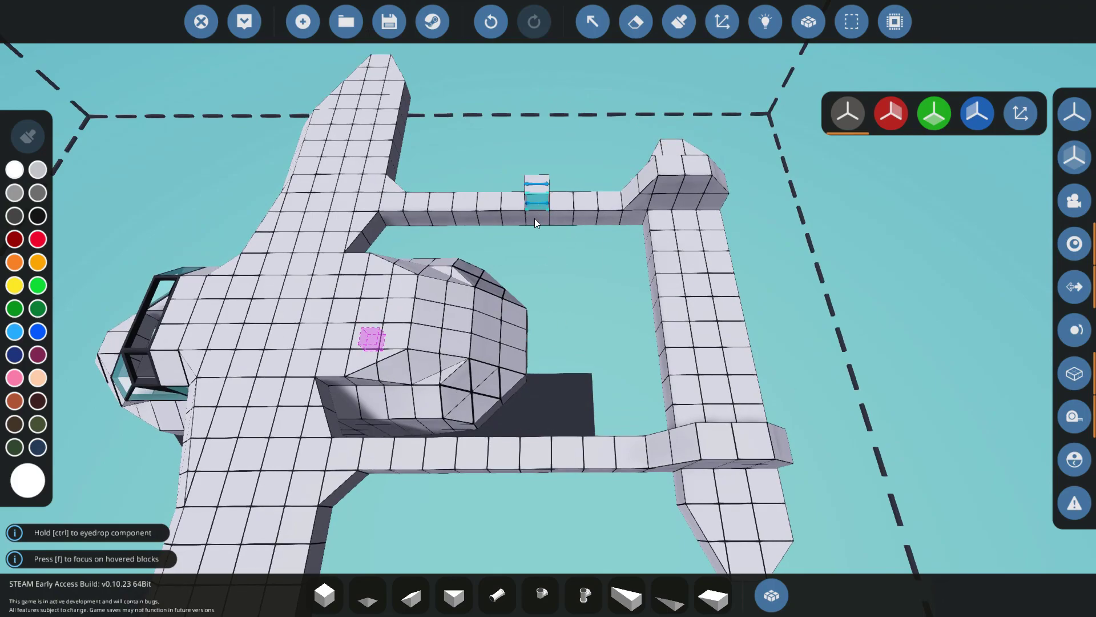
{"action": "key", "text": "2"}
{"action": "scroll", "coordinate": [527, 438], "scroll_direction": "down", "scroll_amount": 3}
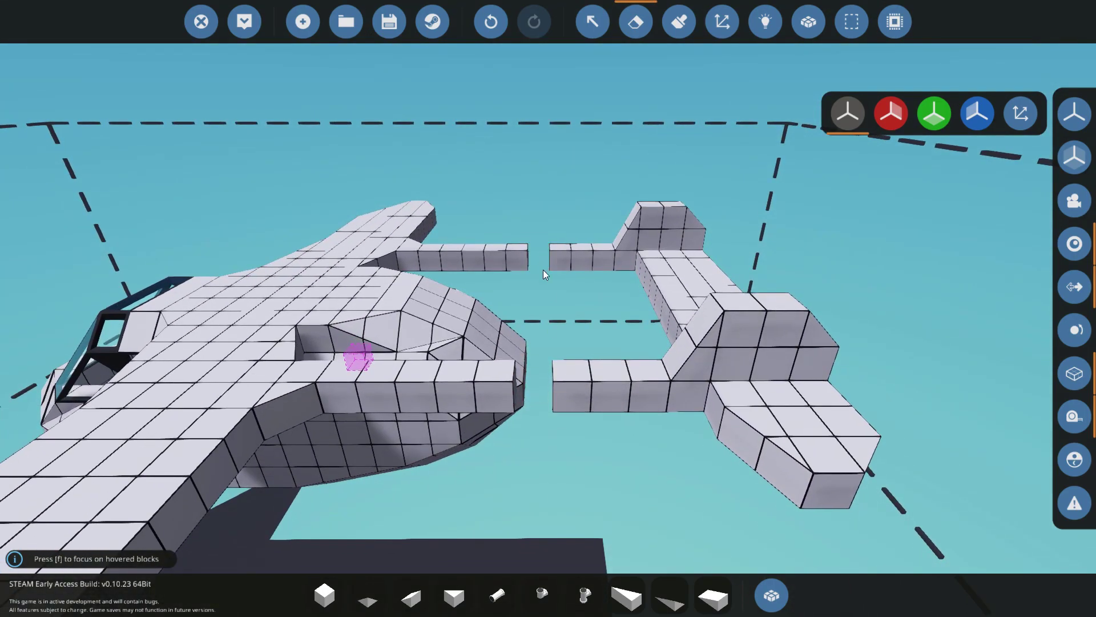
{"action": "scroll", "coordinate": [543, 274], "scroll_direction": "down", "scroll_amount": 2}
{"action": "left_click", "coordinate": [891, 112]}
{"action": "scroll", "coordinate": [620, 294], "scroll_direction": "up", "scroll_amount": 5}
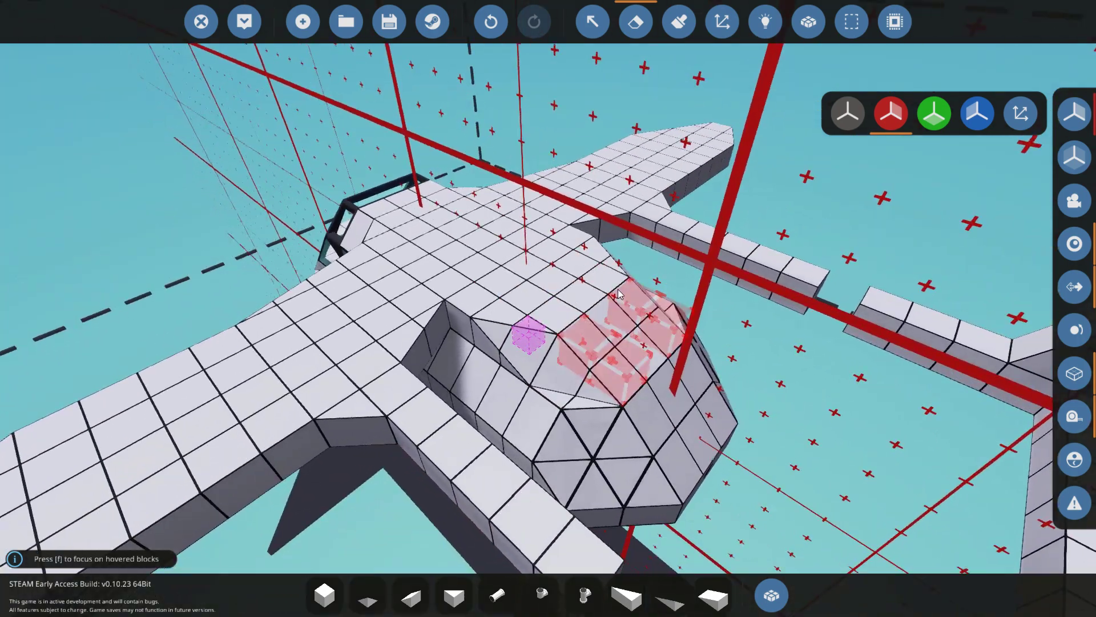
Search the component inventory for "pro" and try a large propeller on the hull's rear.
{"action": "type", "text": "q"}
{"action": "type", "text": "pro"}
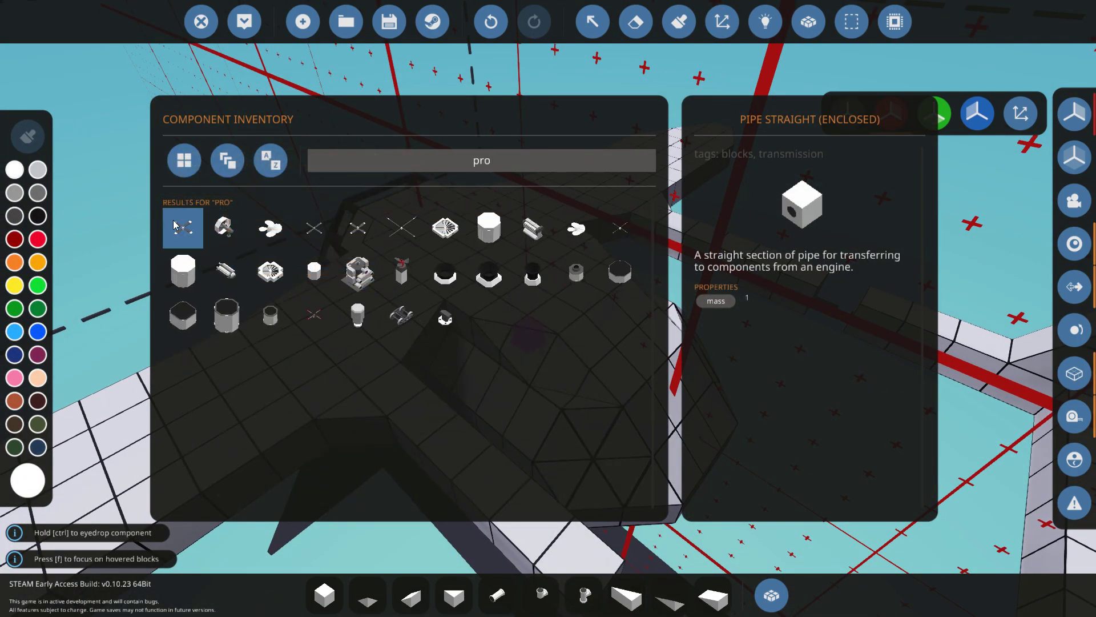
{"action": "type", "text": "q"}
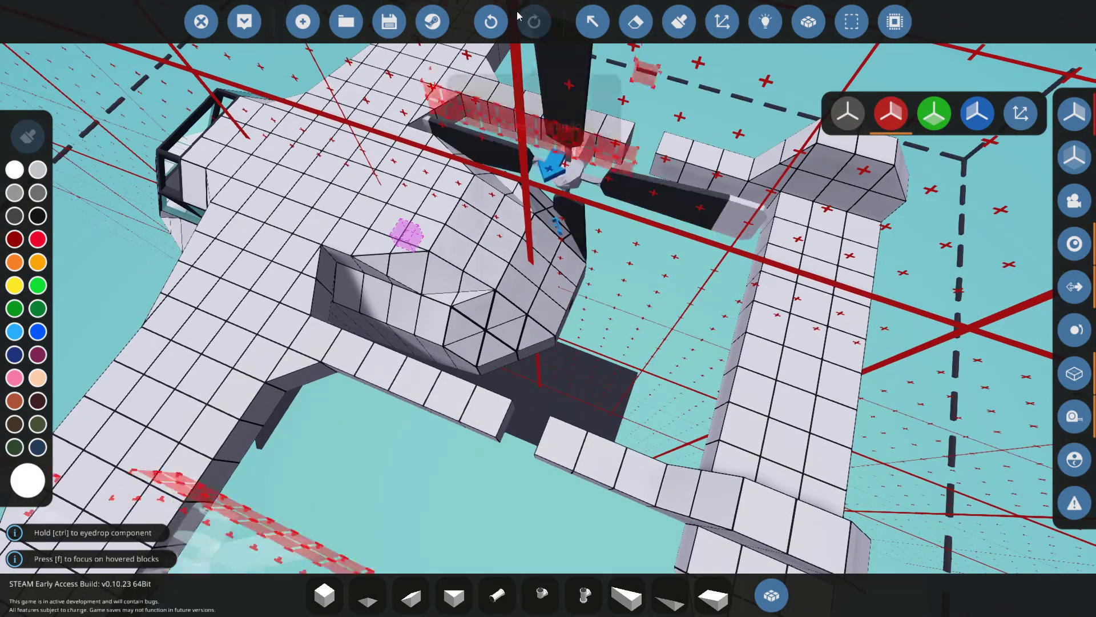
{"action": "left_click", "coordinate": [503, 22]}
{"action": "left_click", "coordinate": [534, 22]}
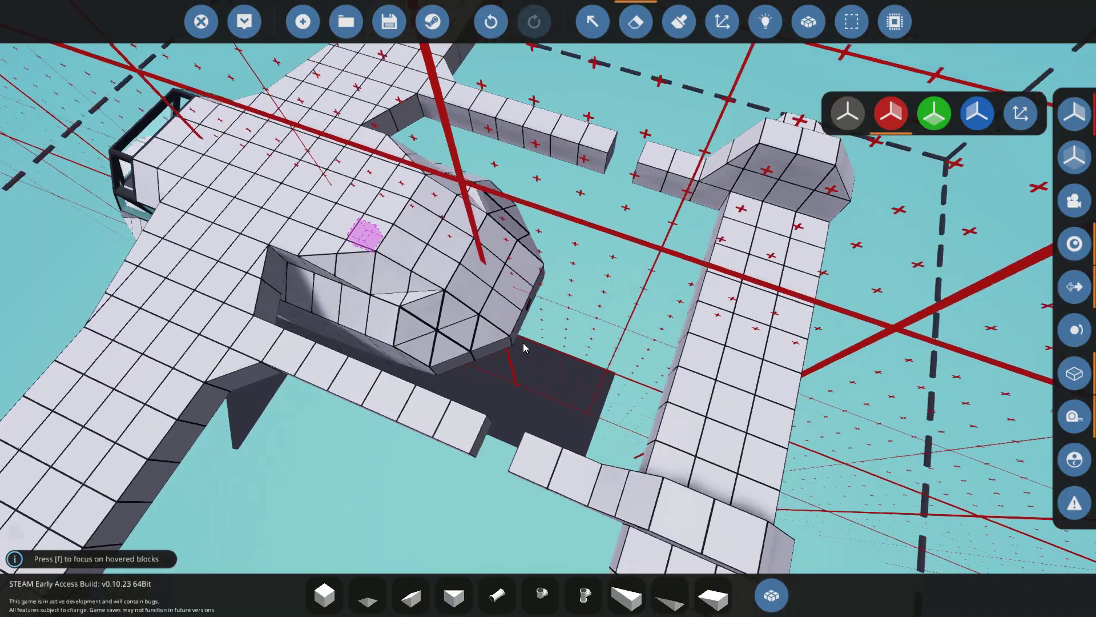
Try widening both tail booms beside the propeller with a row of blocks along their outer sides.
{"action": "left_click_drag", "start_coordinate": [527, 310], "coordinate": [350, 562]}
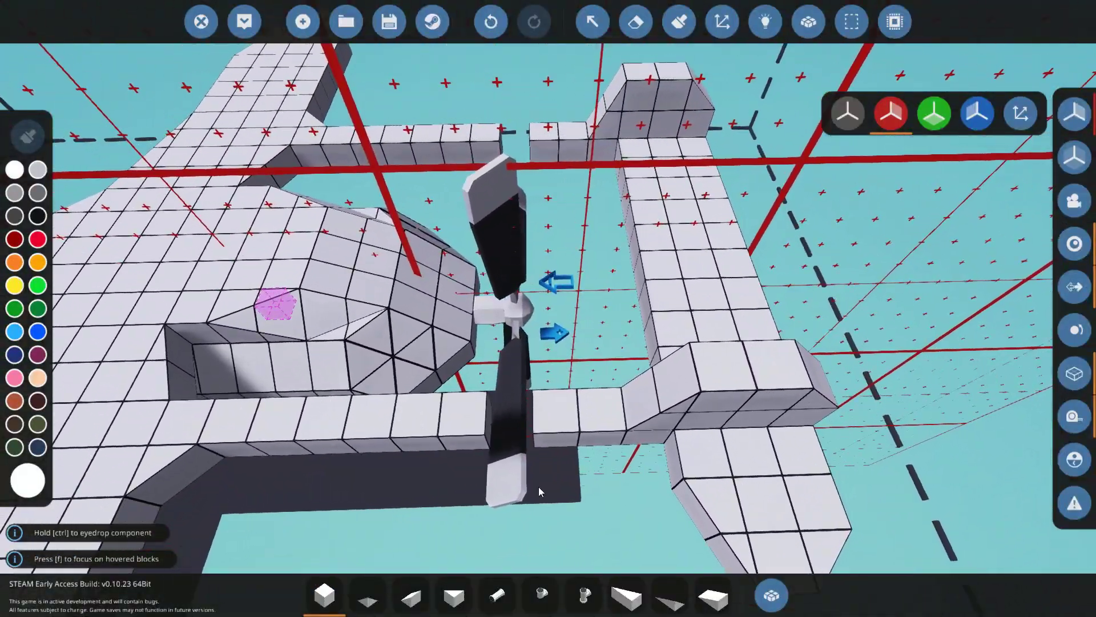
{"action": "left_click", "coordinate": [326, 604]}
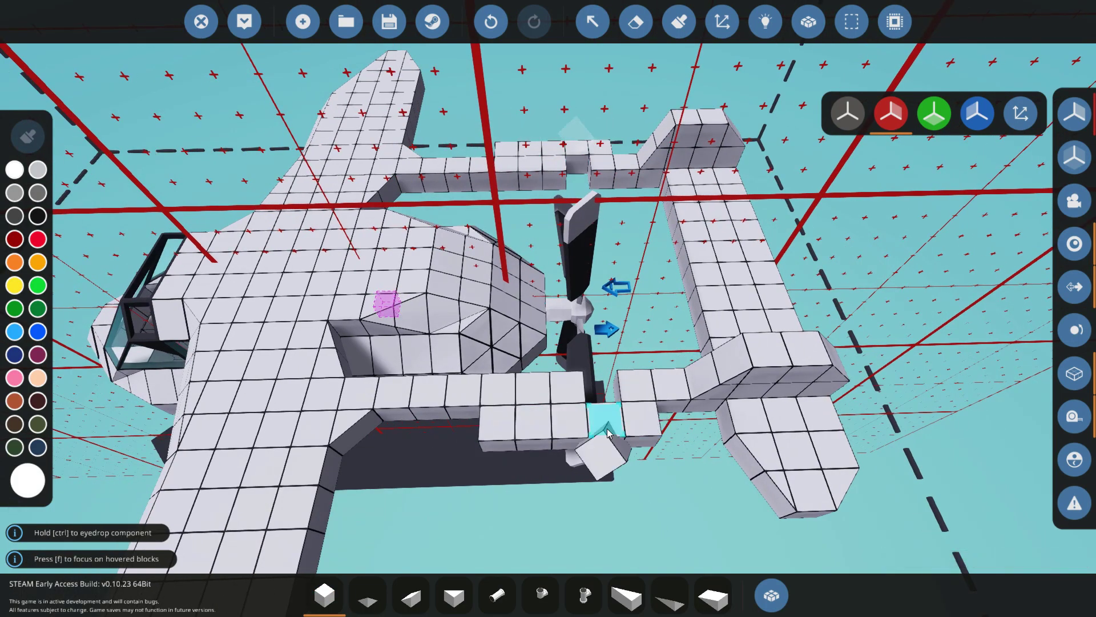
{"action": "left_click_drag", "start_coordinate": [637, 439], "coordinate": [508, 447]}
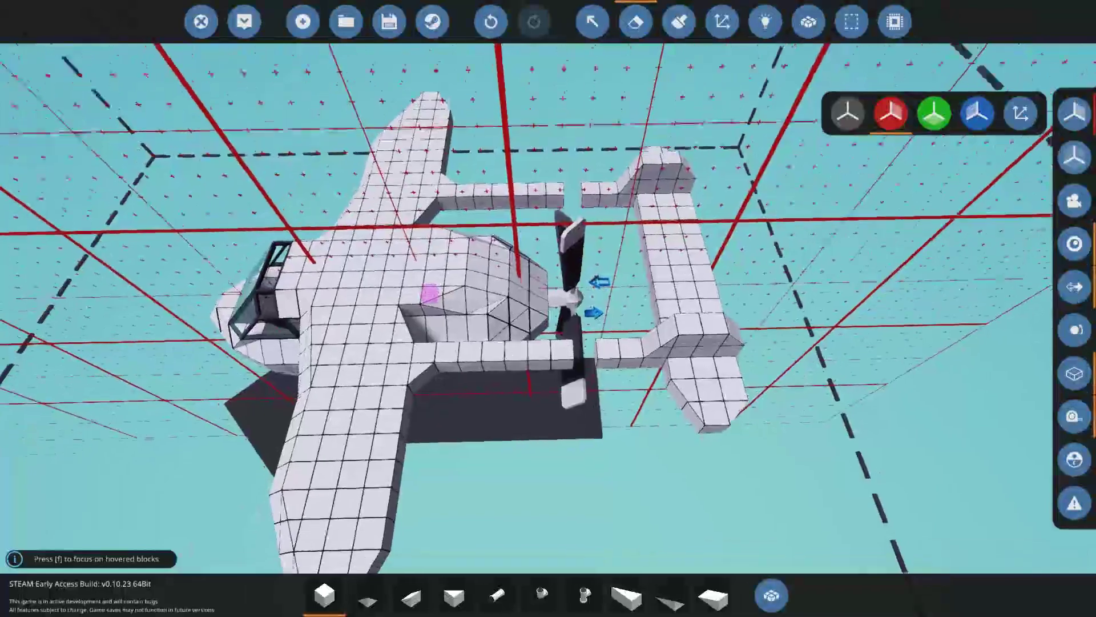
Cut the port tail boom with its fin and outer tail tip and paste them one block farther outboard.
{"action": "left_click", "coordinate": [851, 22]}
{"action": "left_click_drag", "start_coordinate": [383, 318], "coordinate": [580, 318]}
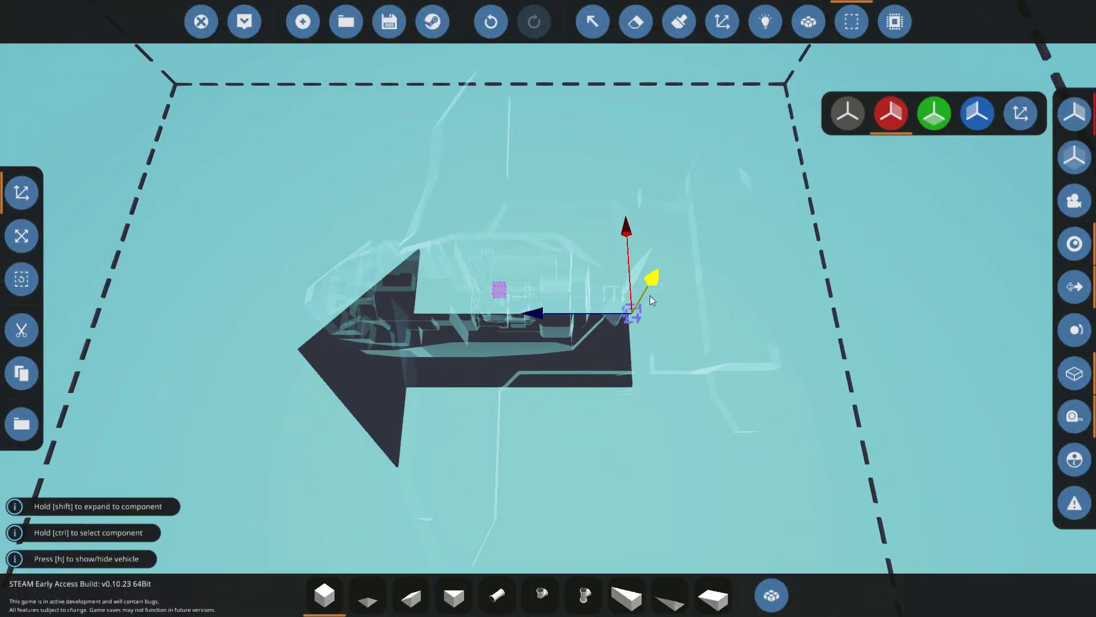
{"action": "left_click_drag", "start_coordinate": [653, 276], "coordinate": [657, 208]}
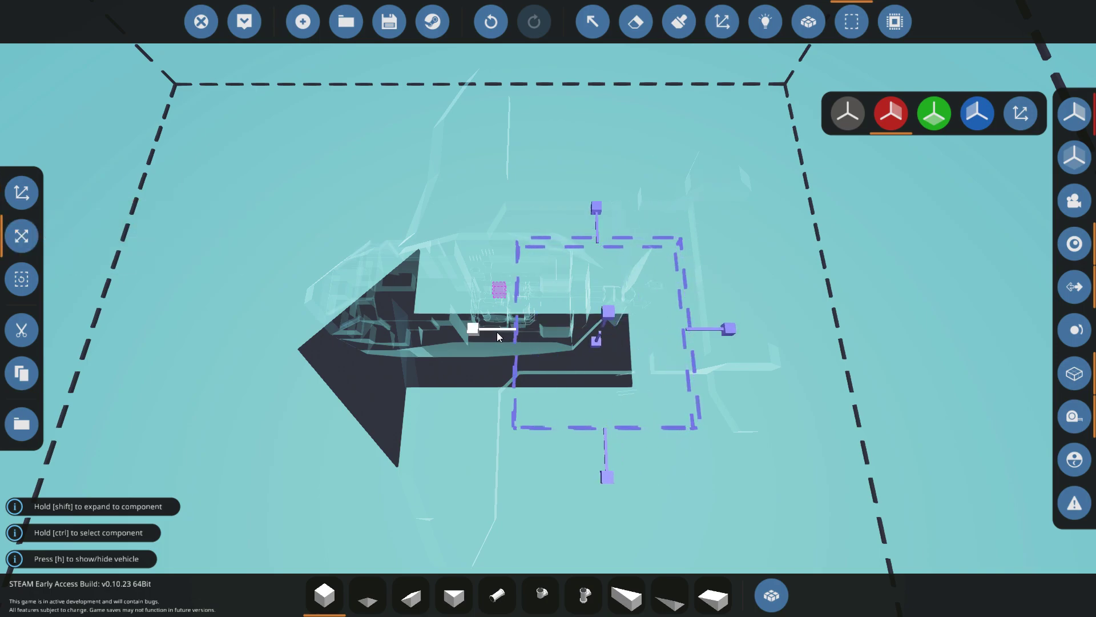
{"action": "left_click_drag", "start_coordinate": [498, 337], "coordinate": [399, 334]}
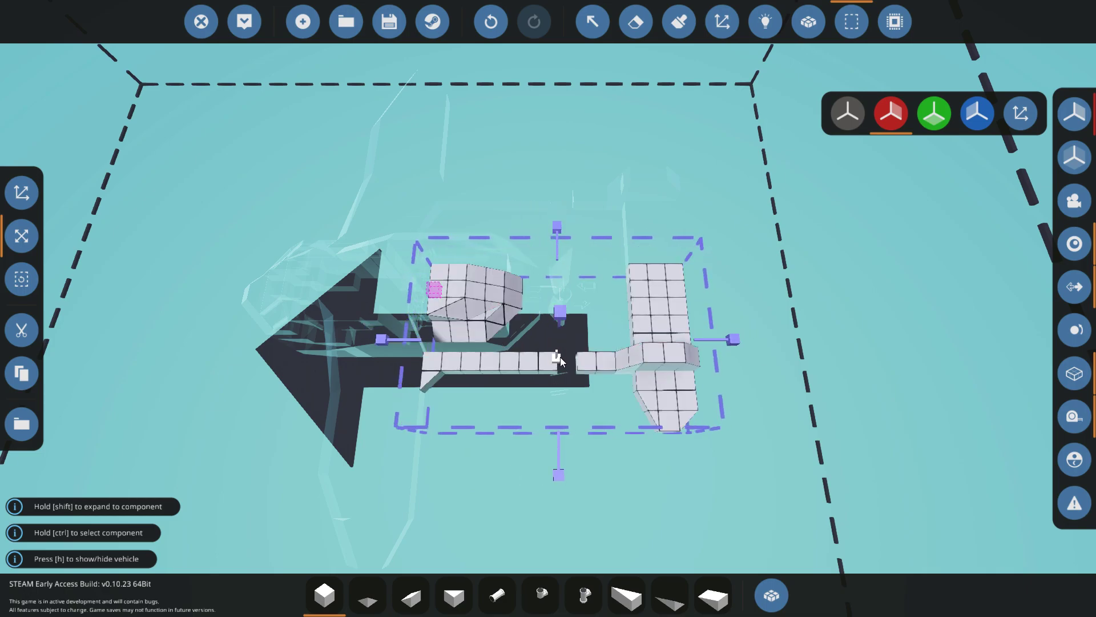
{"action": "left_click_drag", "start_coordinate": [566, 301], "coordinate": [622, 277]}
{"action": "left_click", "coordinate": [18, 324]}
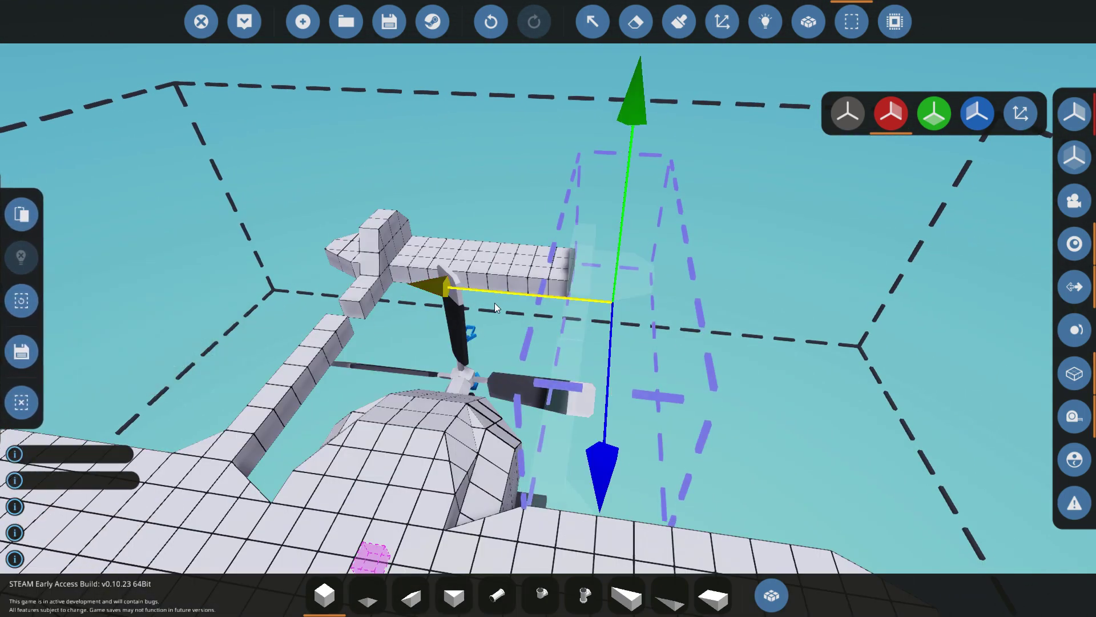
{"action": "scroll", "coordinate": [78, 262], "scroll_direction": "down", "scroll_amount": 3}
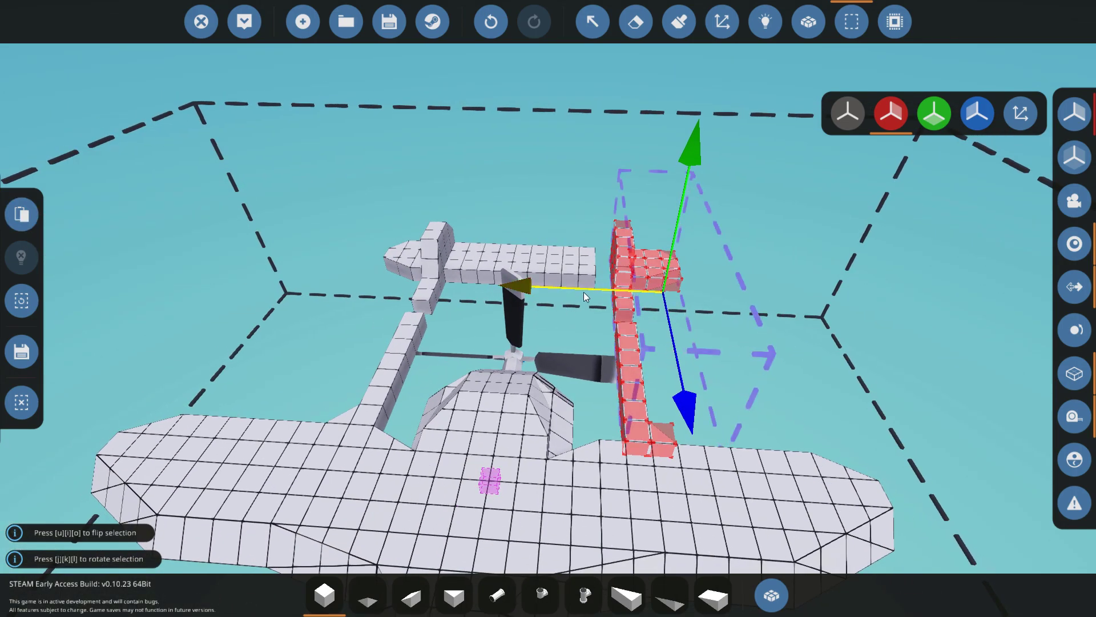
Move the selection grid to the starboard tail boom, cut the boom with its fin and tip, and paste them one block farther outboard.
{"action": "left_click_drag", "start_coordinate": [583, 293], "coordinate": [429, 294]}
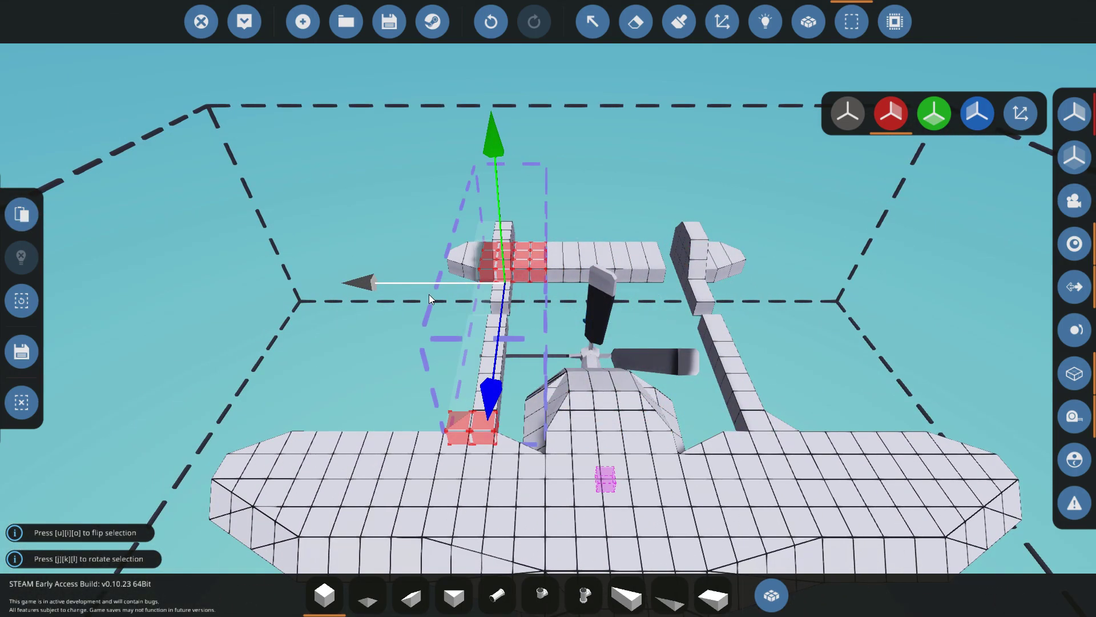
{"action": "left_click", "coordinate": [21, 402]}
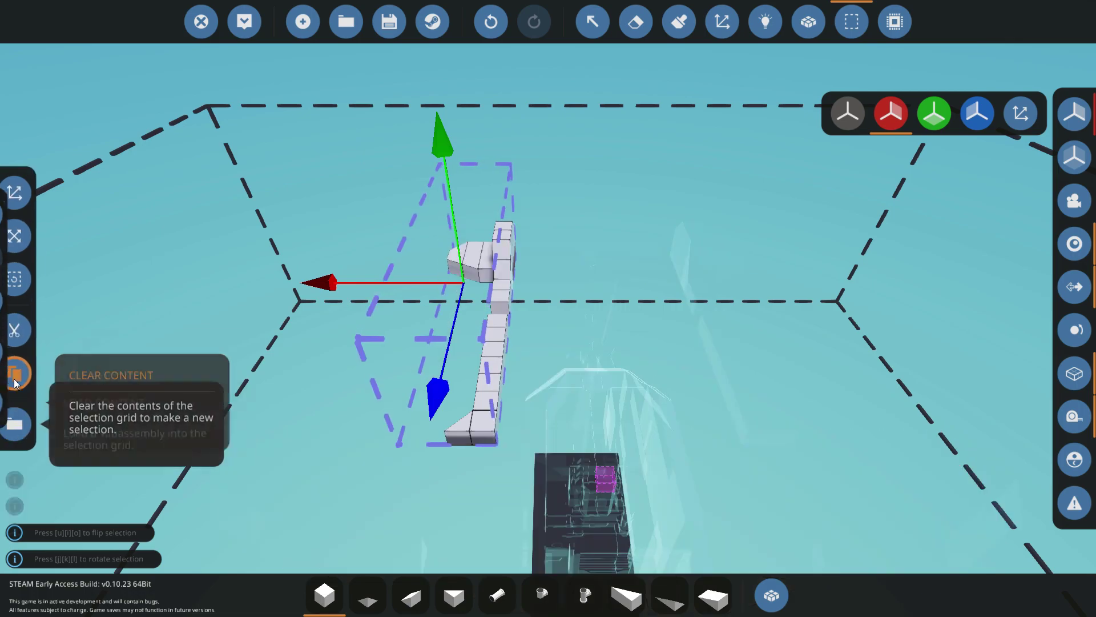
{"action": "left_click", "coordinate": [20, 324]}
{"action": "left_click_drag", "start_coordinate": [392, 277], "coordinate": [379, 276]}
{"action": "left_click", "coordinate": [34, 220]}
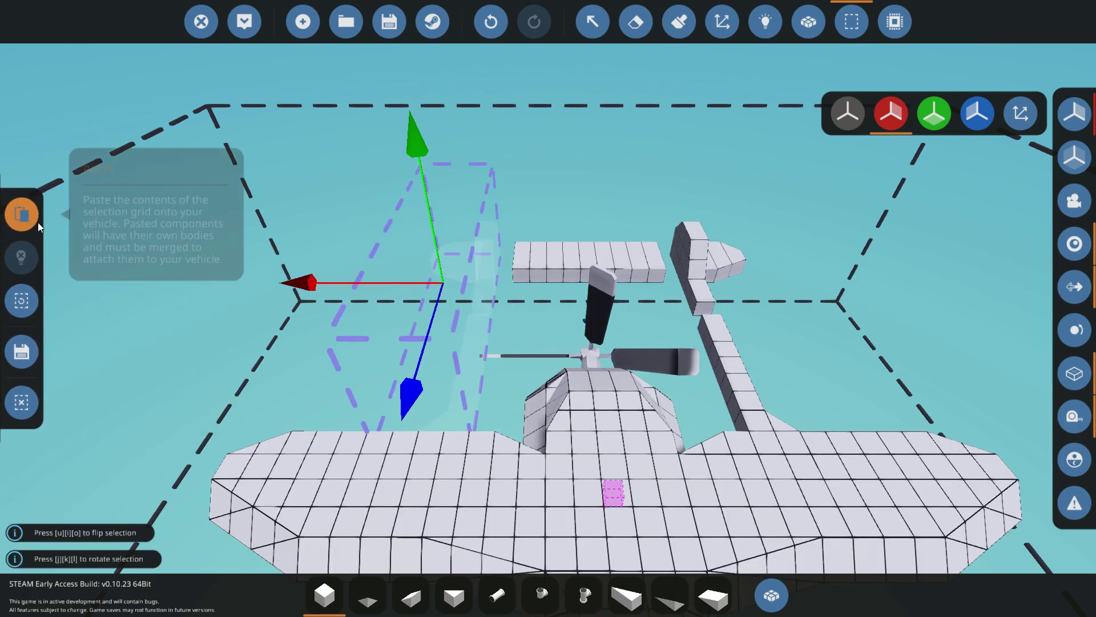
Merge the two relocated tail boom sections into the aircraft's main body.
{"action": "left_click", "coordinate": [806, 23]}
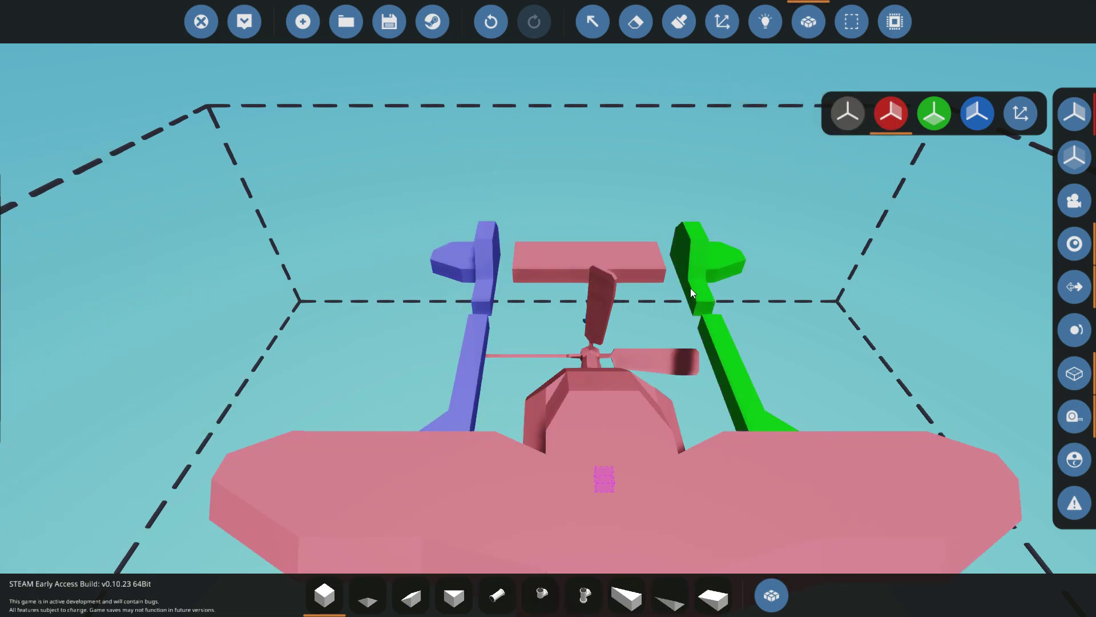
{"action": "left_click", "coordinate": [463, 389]}
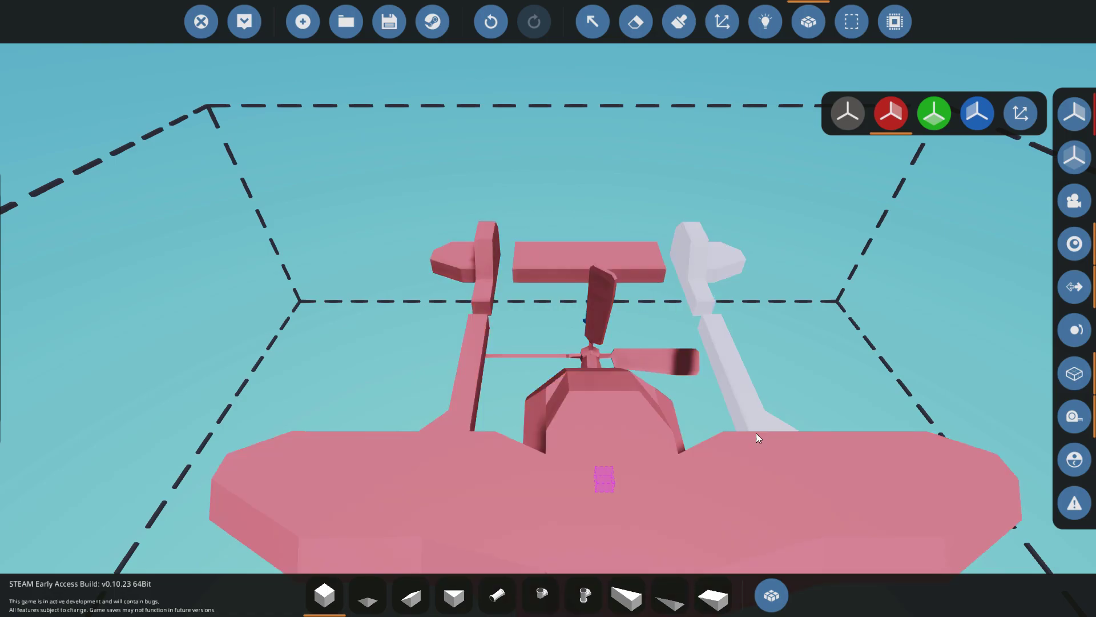
{"action": "left_click", "coordinate": [756, 433]}
Fill the one-block gaps between the tailplane and both fins with blocks, and close the breaks in both tail booms.
{"action": "left_click", "coordinate": [679, 22]}
{"action": "scroll", "coordinate": [473, 265], "scroll_direction": "up", "scroll_amount": 3}
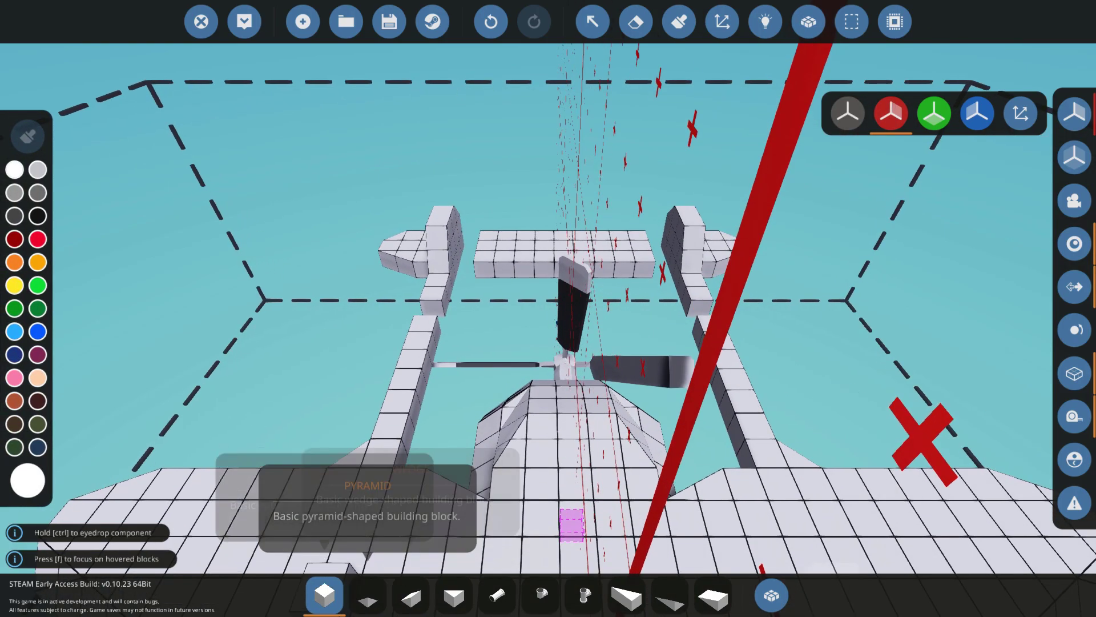
{"action": "scroll", "coordinate": [473, 266], "scroll_direction": "up", "scroll_amount": 2}
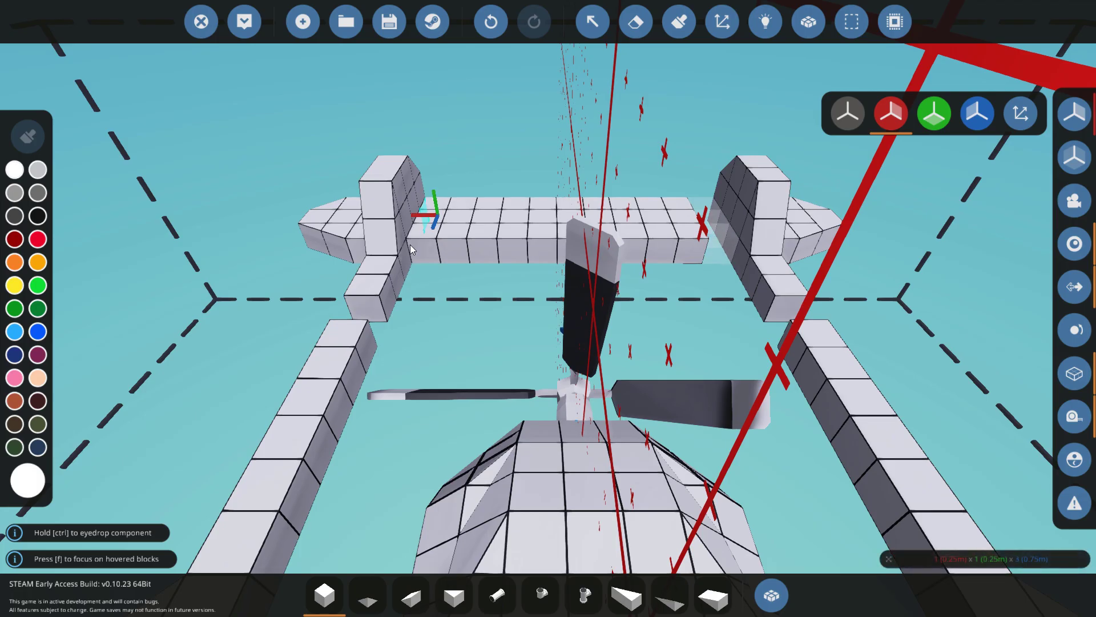
{"action": "scroll", "coordinate": [367, 306], "scroll_direction": "down", "scroll_amount": 5}
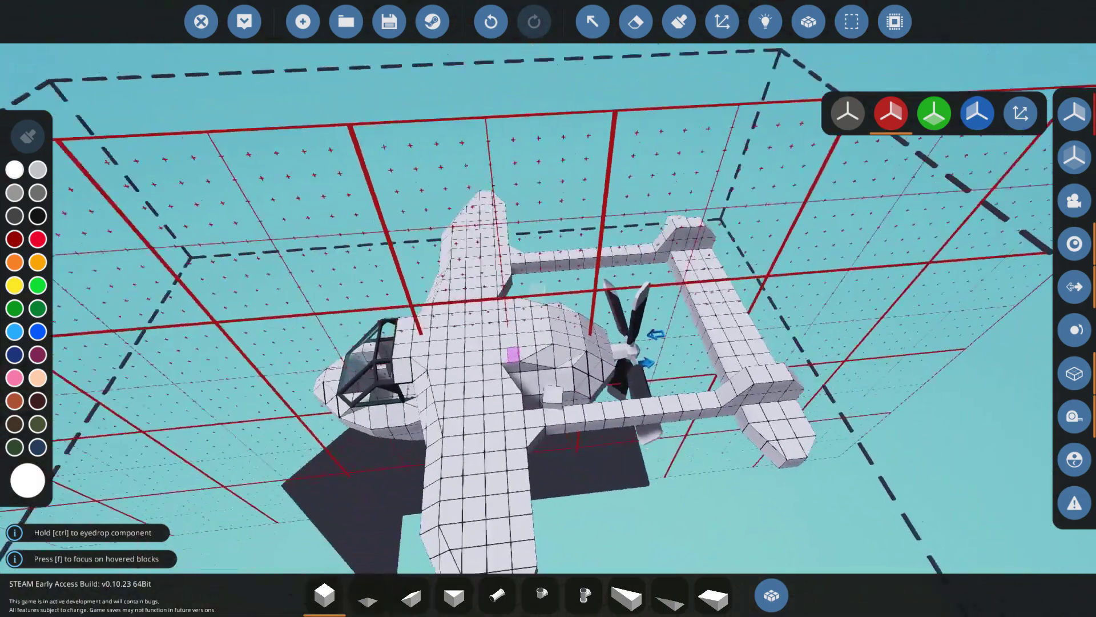
{"action": "scroll", "coordinate": [690, 203], "scroll_direction": "down", "scroll_amount": 3}
Try different settings on the rear propeller, including 3 blades and neutral blade pitch.
{"action": "left_click", "coordinate": [593, 22]}
{"action": "left_click", "coordinate": [542, 372]}
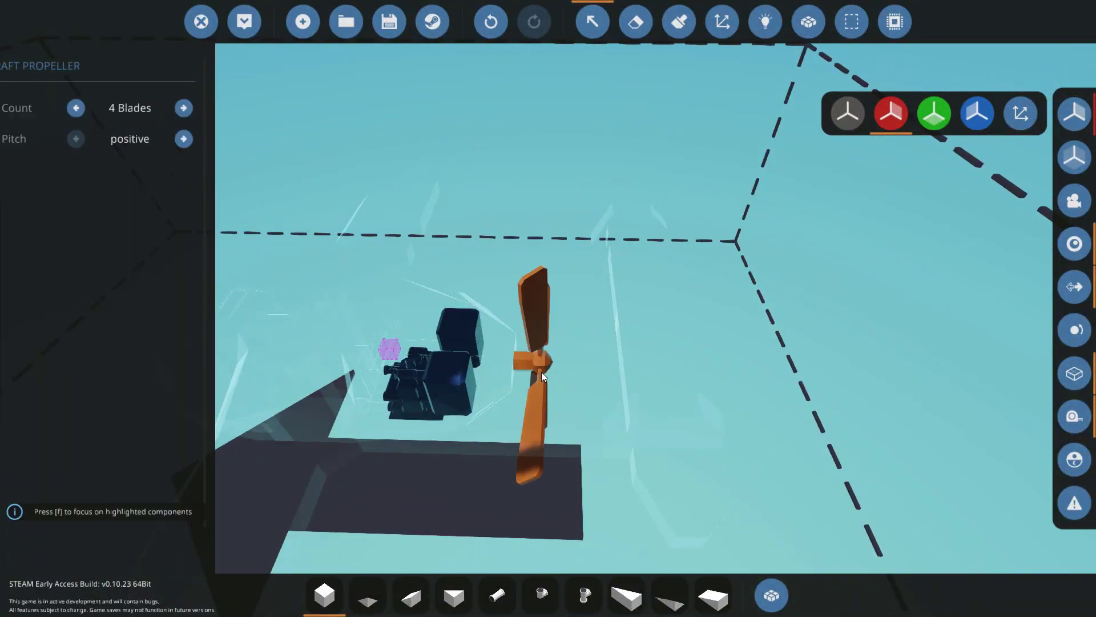
{"action": "left_click", "coordinate": [227, 140]}
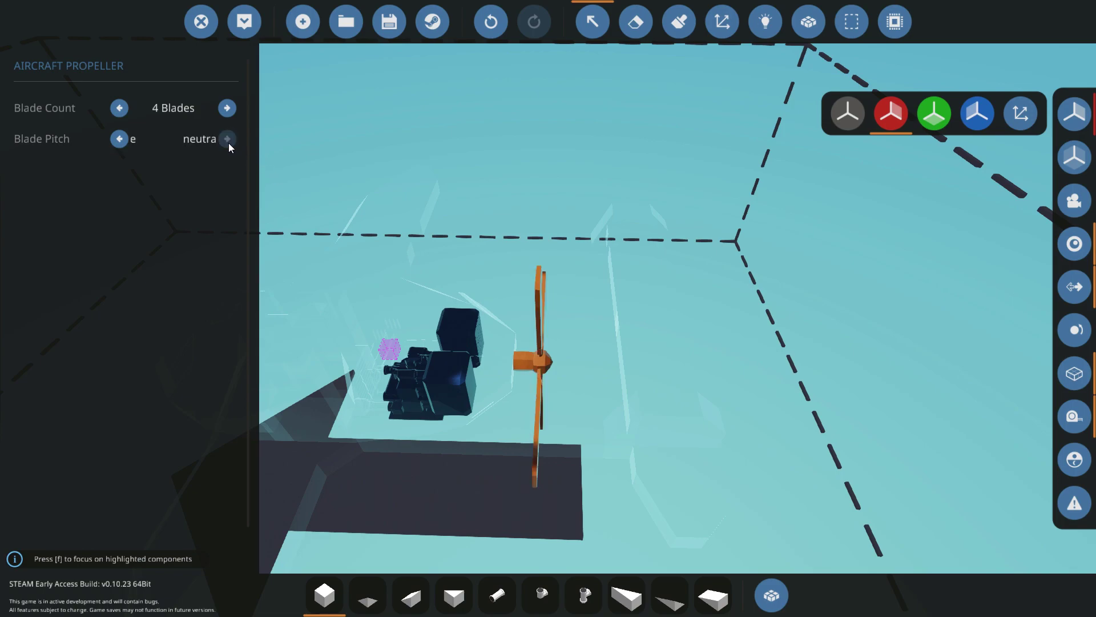
{"action": "left_click", "coordinate": [121, 143]}
{"action": "left_click", "coordinate": [121, 140]}
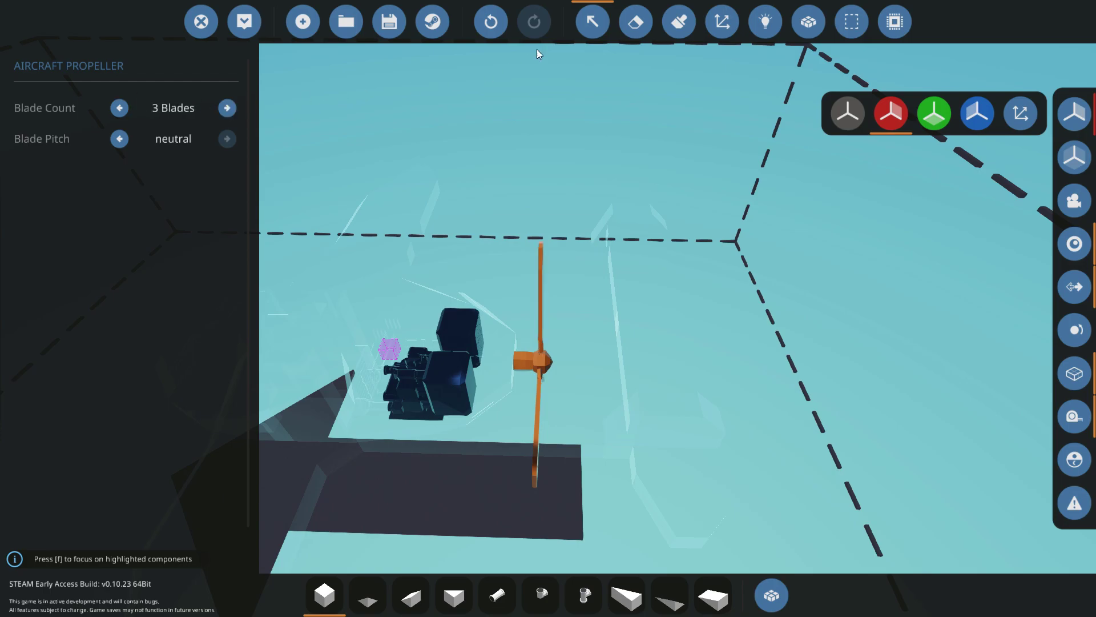
{"action": "left_click", "coordinate": [592, 22]}
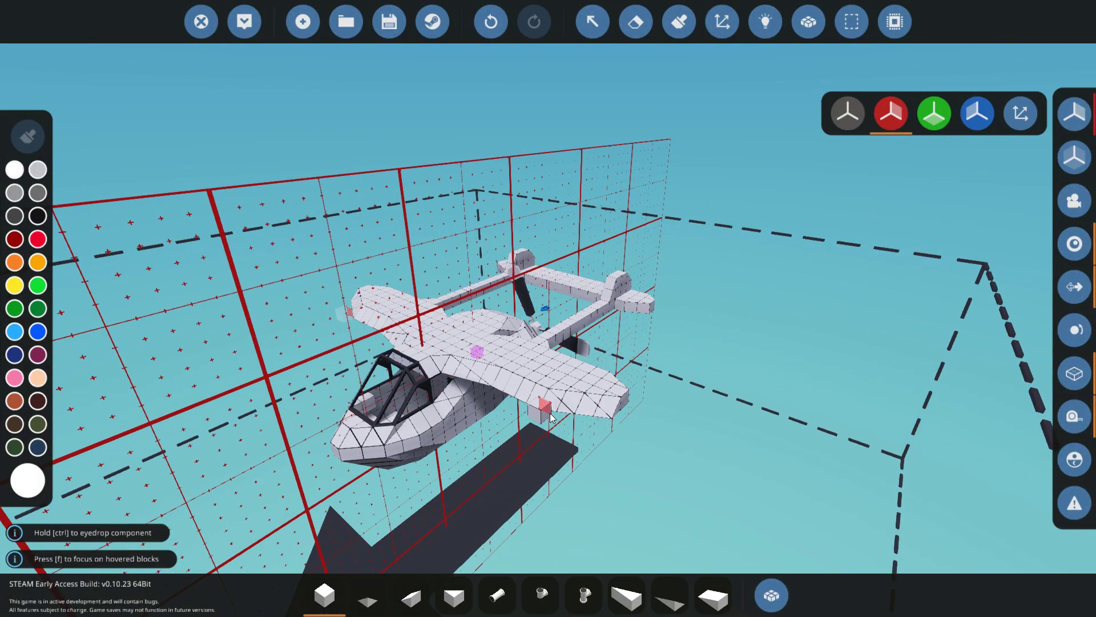
Search the component inventory for "wei" and place weight blocks inside the hull's nose, ahead of the cockpit floor.
{"action": "key", "text": "w"}
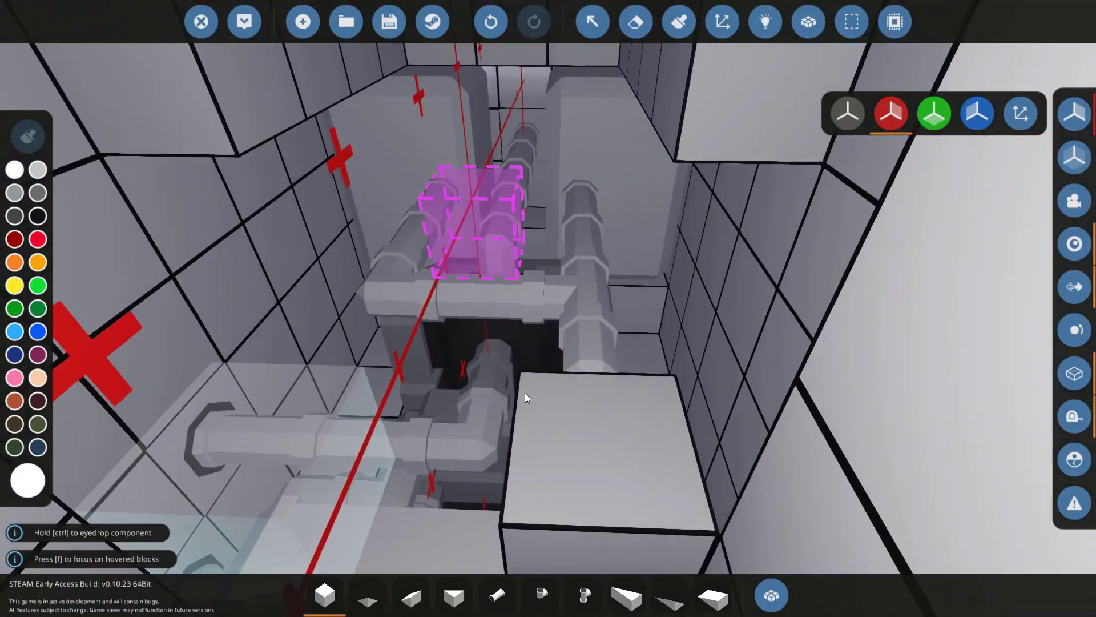
{"action": "left_click", "coordinate": [593, 20]}
{"action": "left_click", "coordinate": [590, 147]}
{"action": "key", "text": "p"}
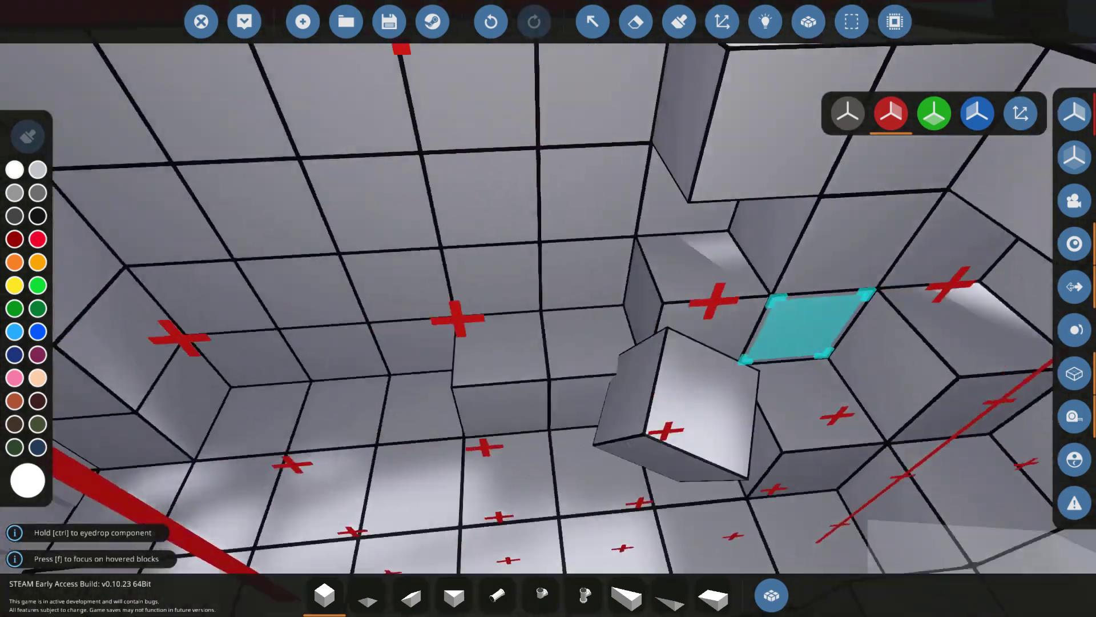
{"action": "type", "text": "q"}
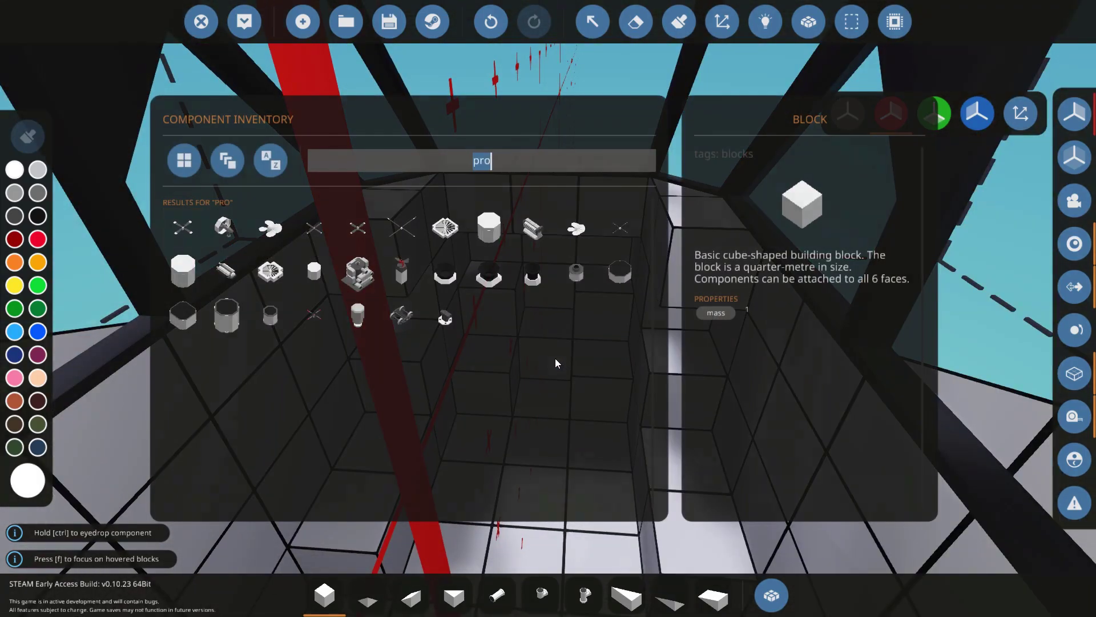
{"action": "type", "text": "wei"}
{"action": "left_click", "coordinate": [182, 228]}
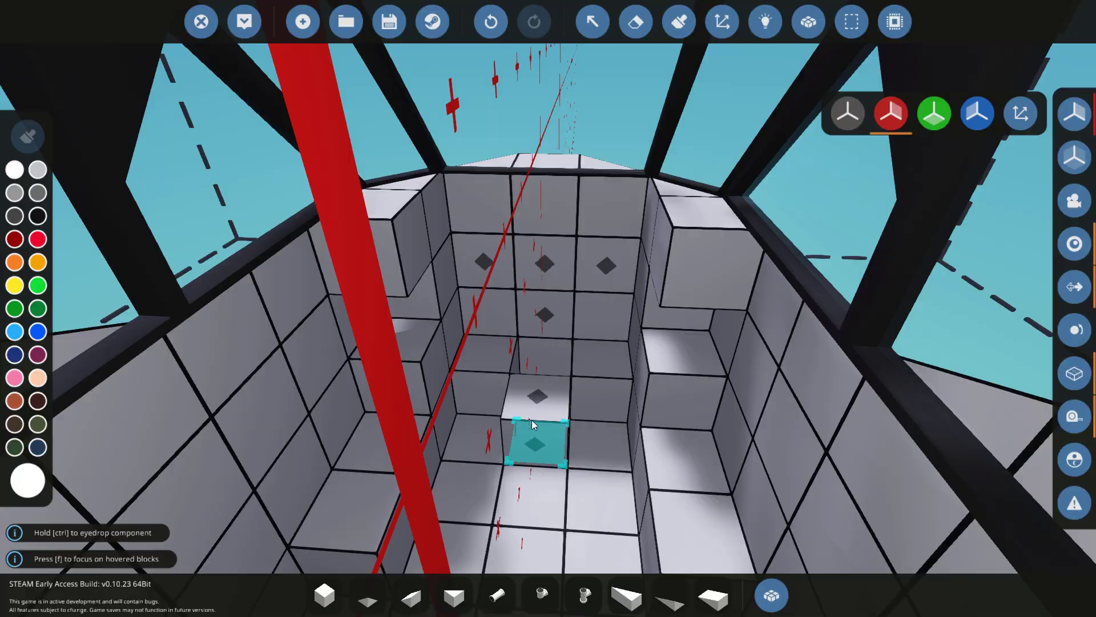
{"action": "scroll", "coordinate": [541, 391], "scroll_direction": "down", "scroll_amount": 5}
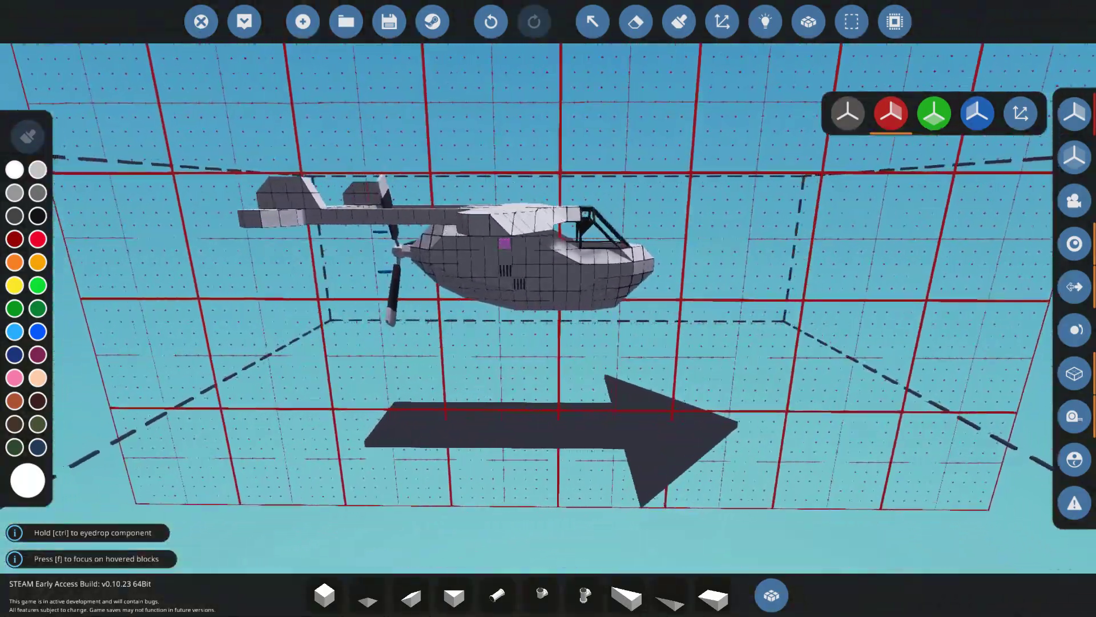